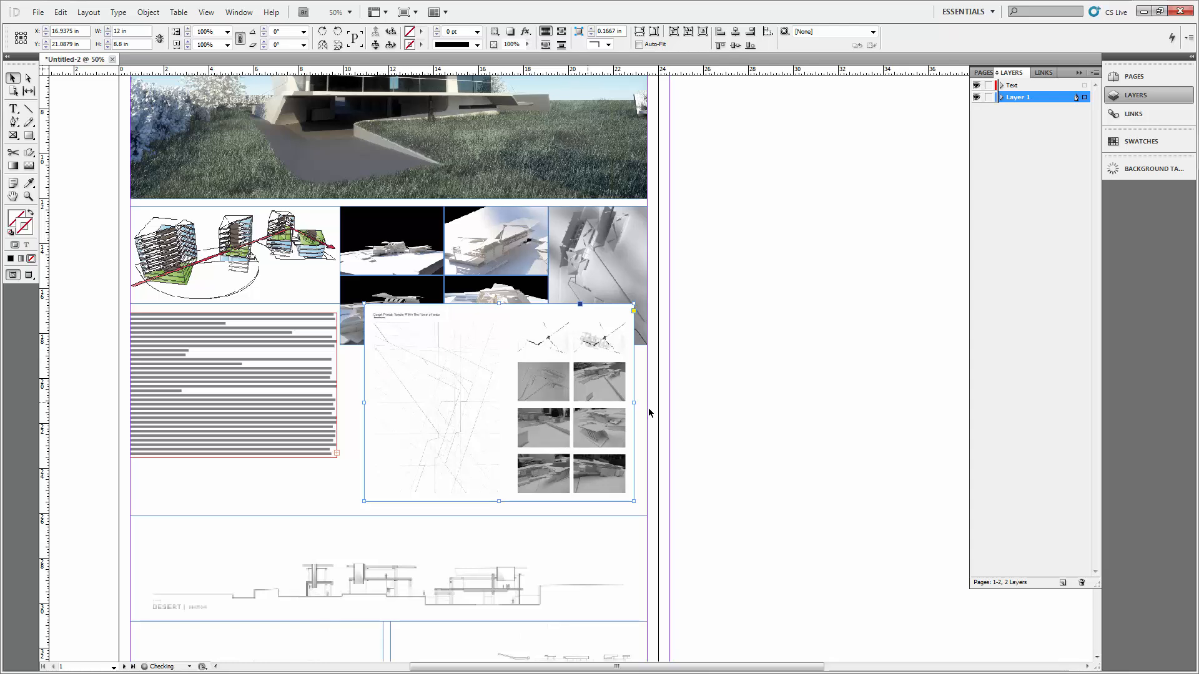
- Move the coloured tower diagram off the page onto the pasteboard beside the text block
drag(695, 407, 851, 359)
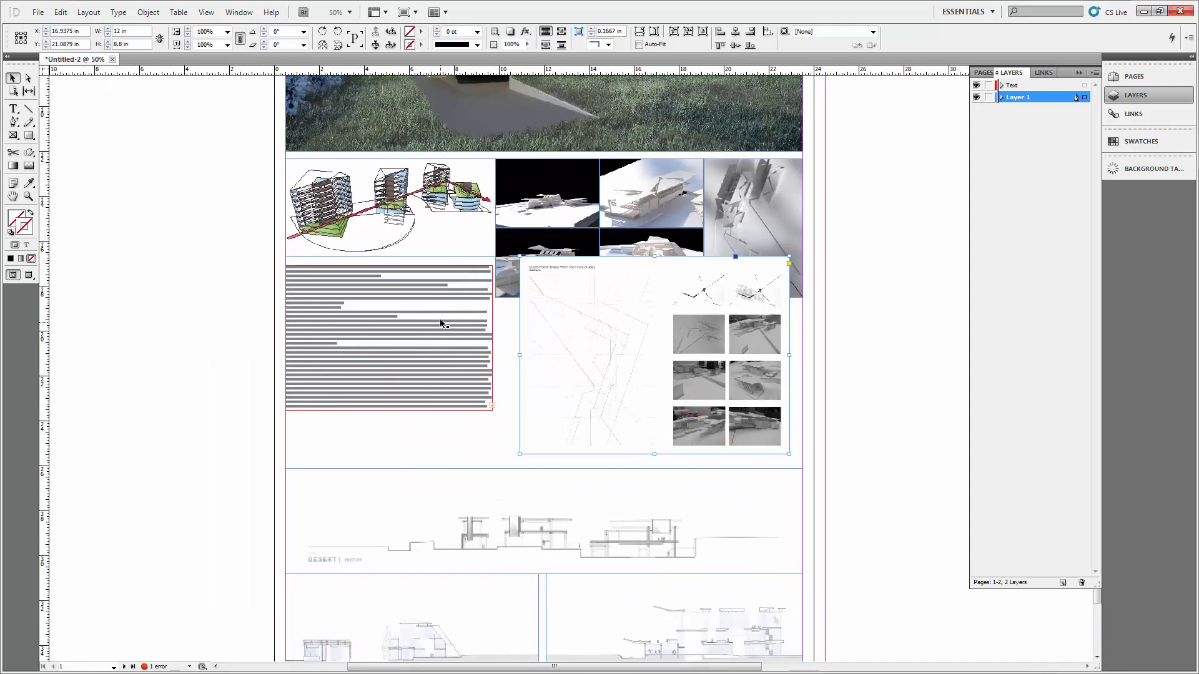
mouse_move(429, 202)
mouse_down()
mouse_move(437, 225)
mouse_move(192, 414)
mouse_up()
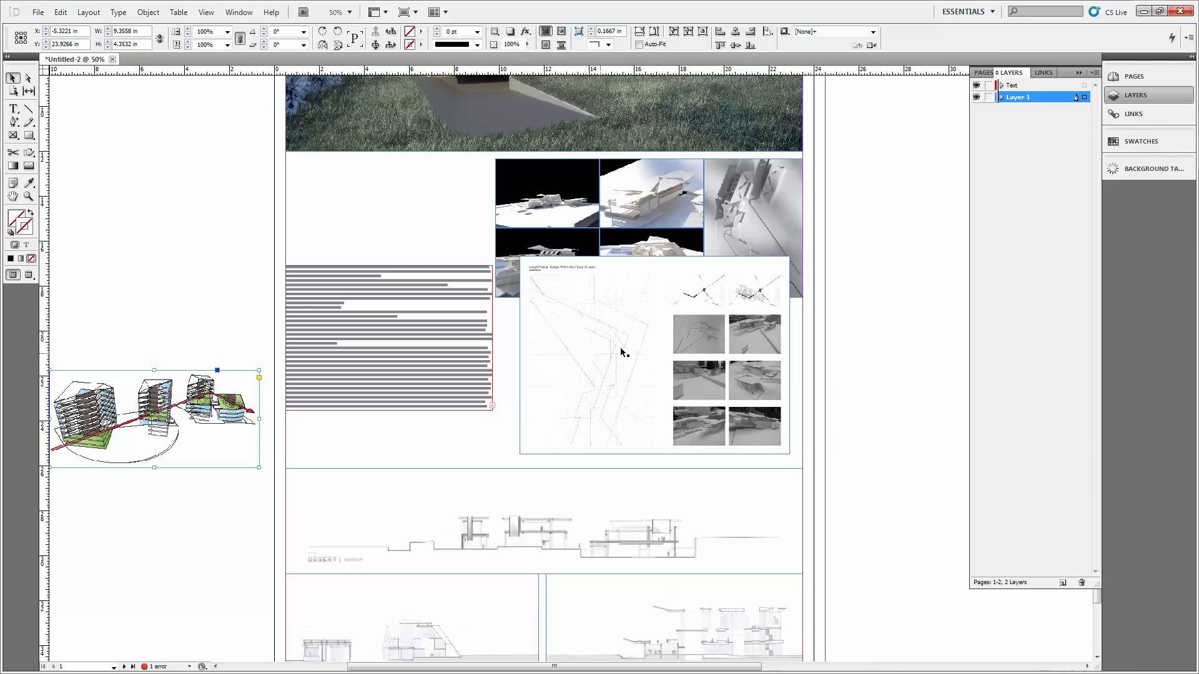
- Duplicate the Desert Project panel with the line drawing and model photos onto the empty second page
drag(828, 345, 717, 296)
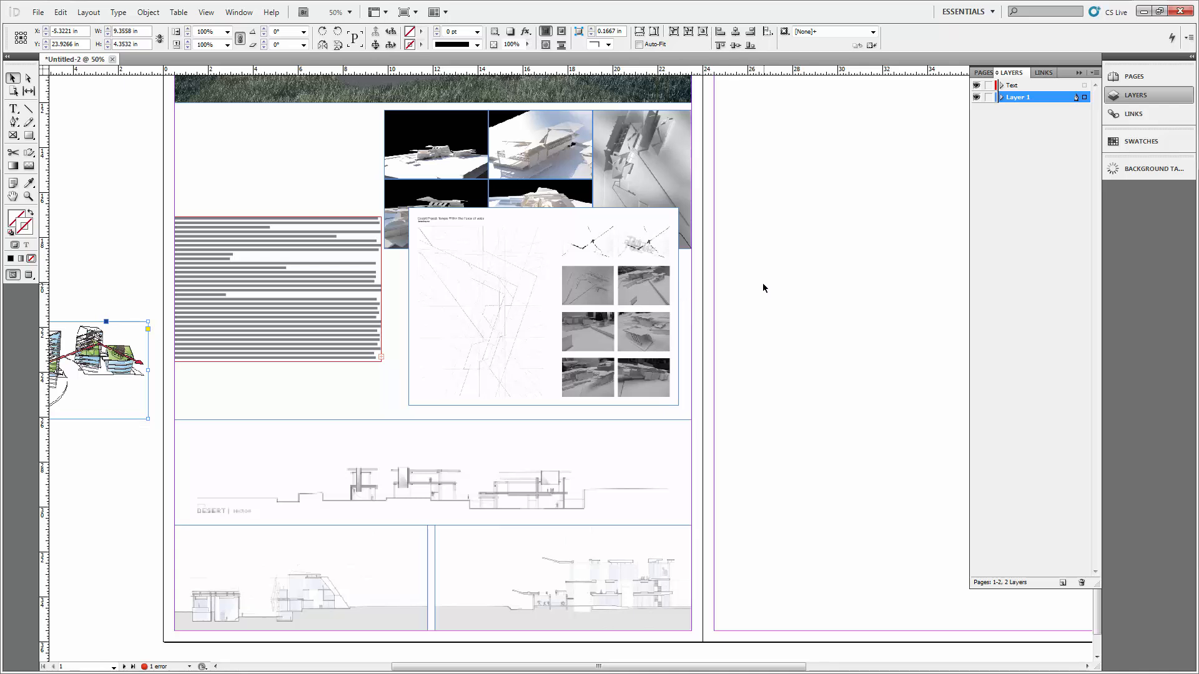
click(760, 300)
click(504, 304)
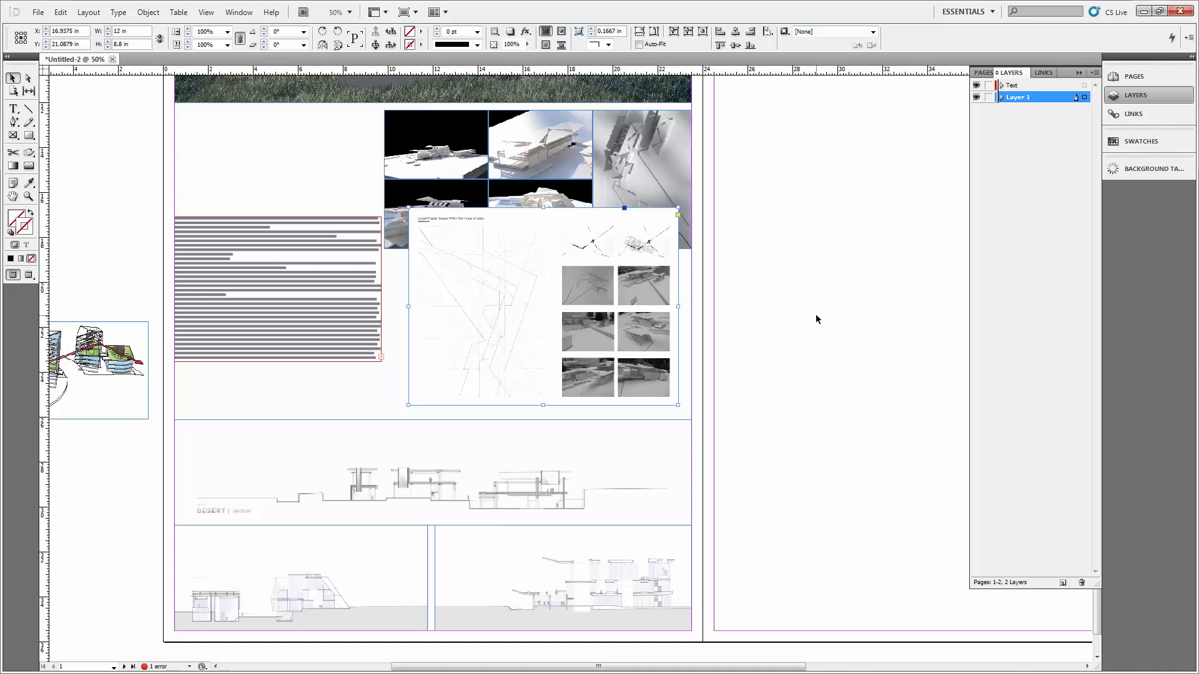
drag(856, 312, 696, 310)
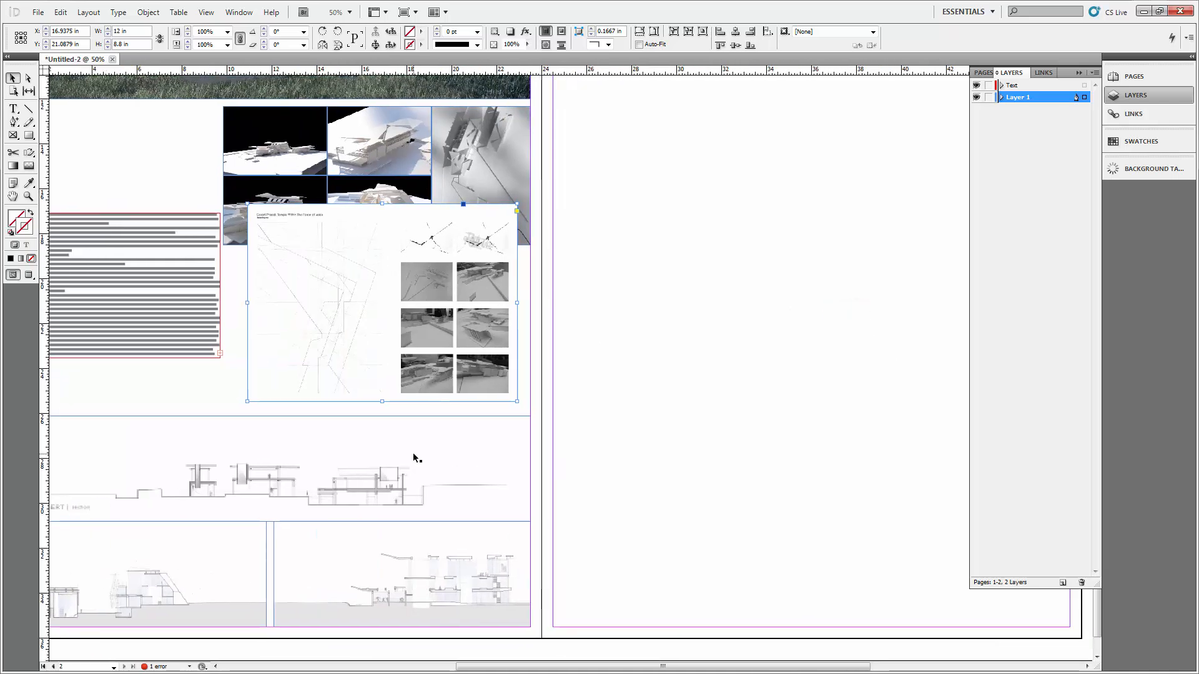
drag(362, 352, 708, 342)
click(634, 417)
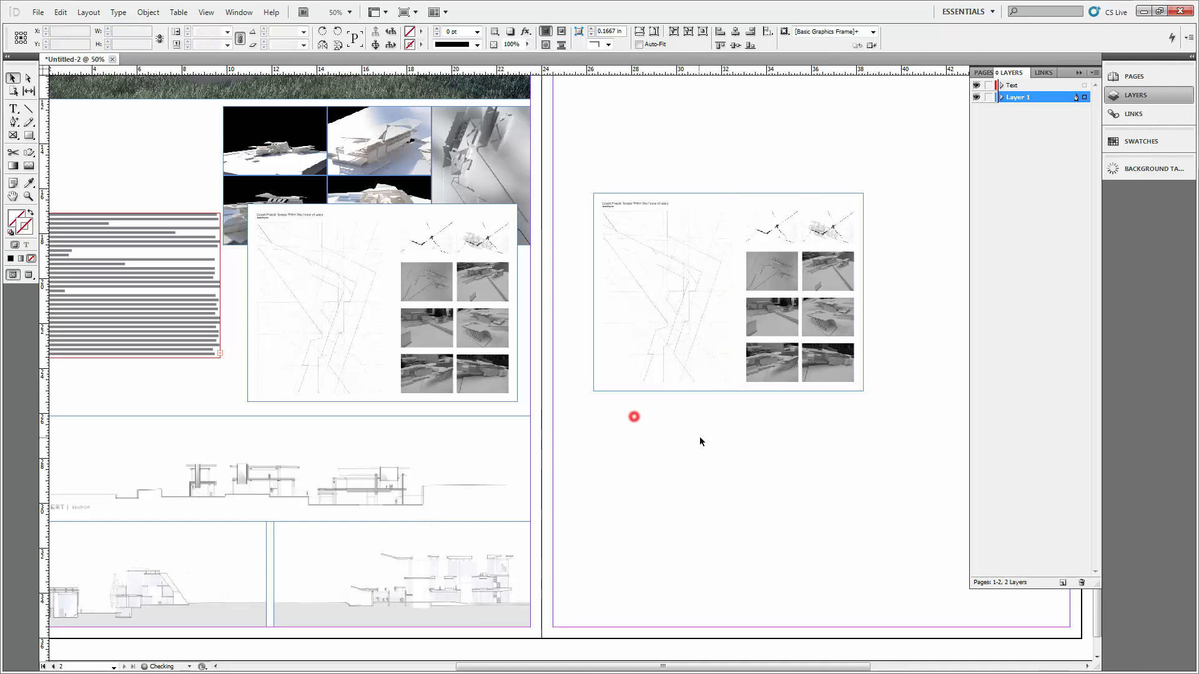
- Crop the first-page Desert Project panel to only its line drawing, about 5.54 × 7.64 in
mouse_move(698, 436)
mouse_down()
mouse_move(562, 441)
mouse_move(708, 438)
mouse_up()
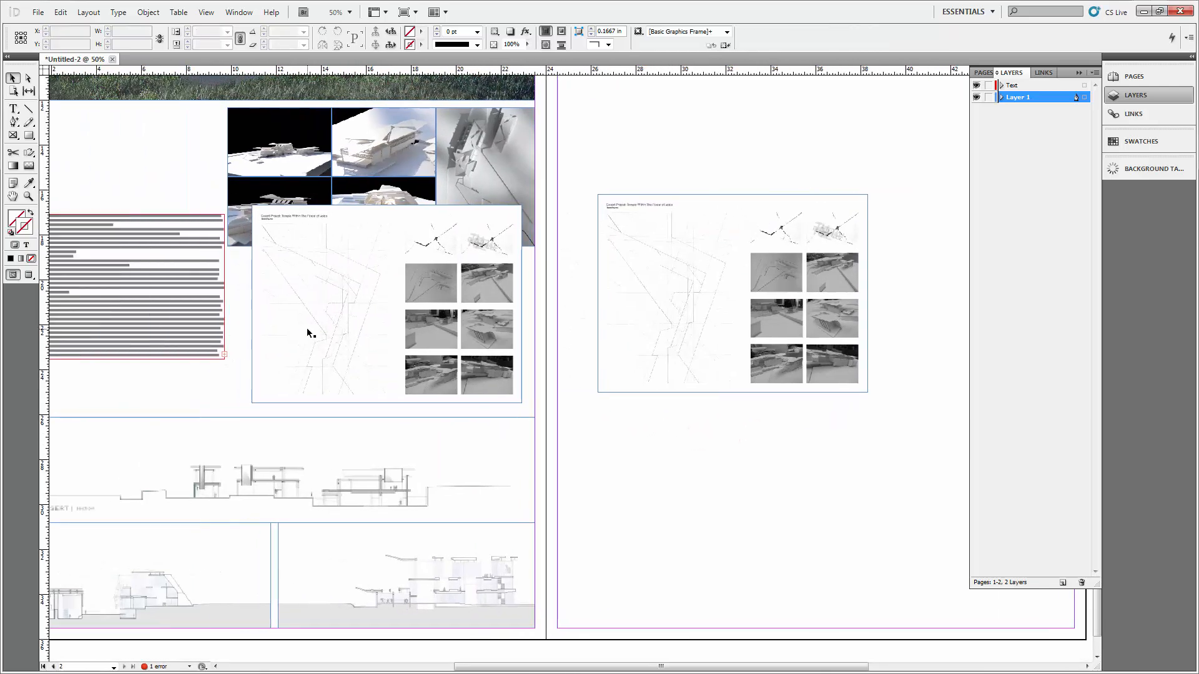
key(ctrl+equal)
key(ctrl+equal)
drag(530, 306, 710, 401)
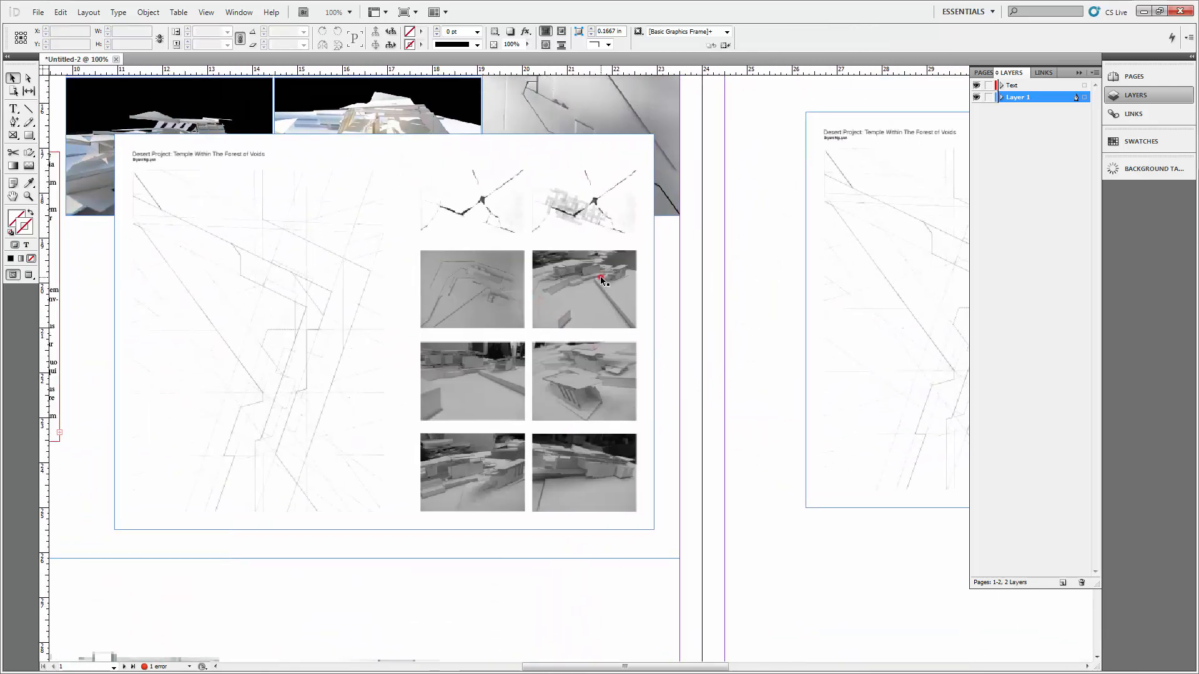
click(601, 280)
drag(646, 136, 401, 164)
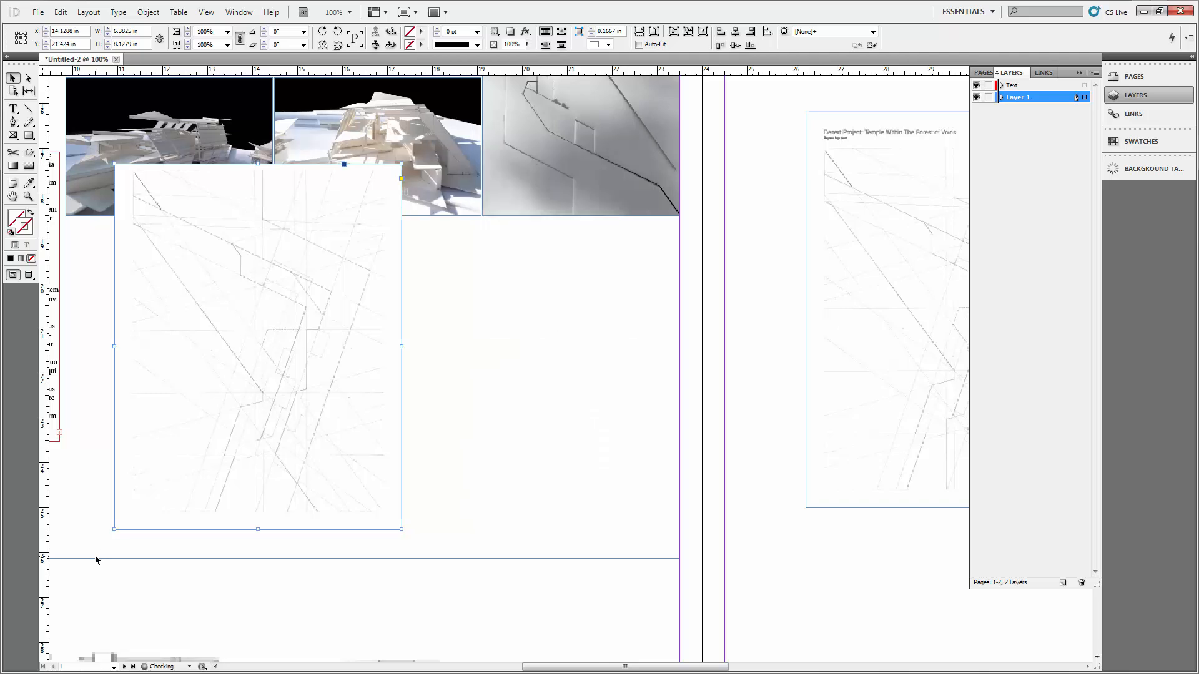
drag(116, 530, 136, 524)
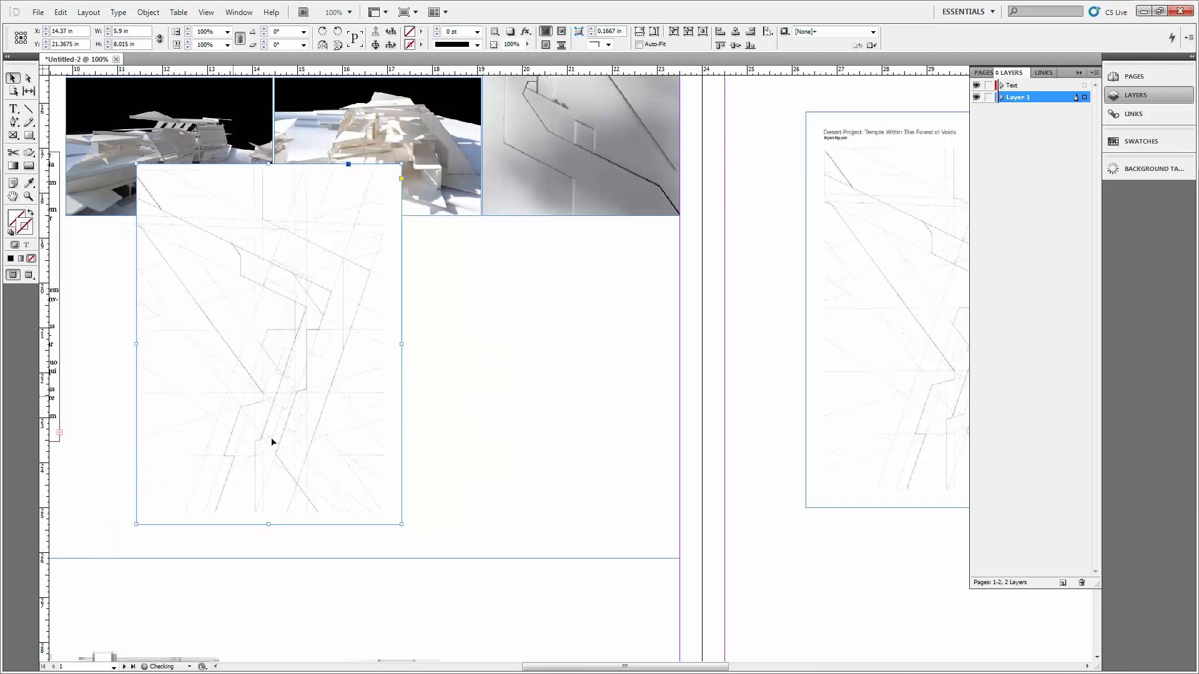
drag(402, 525, 383, 507)
click(417, 404)
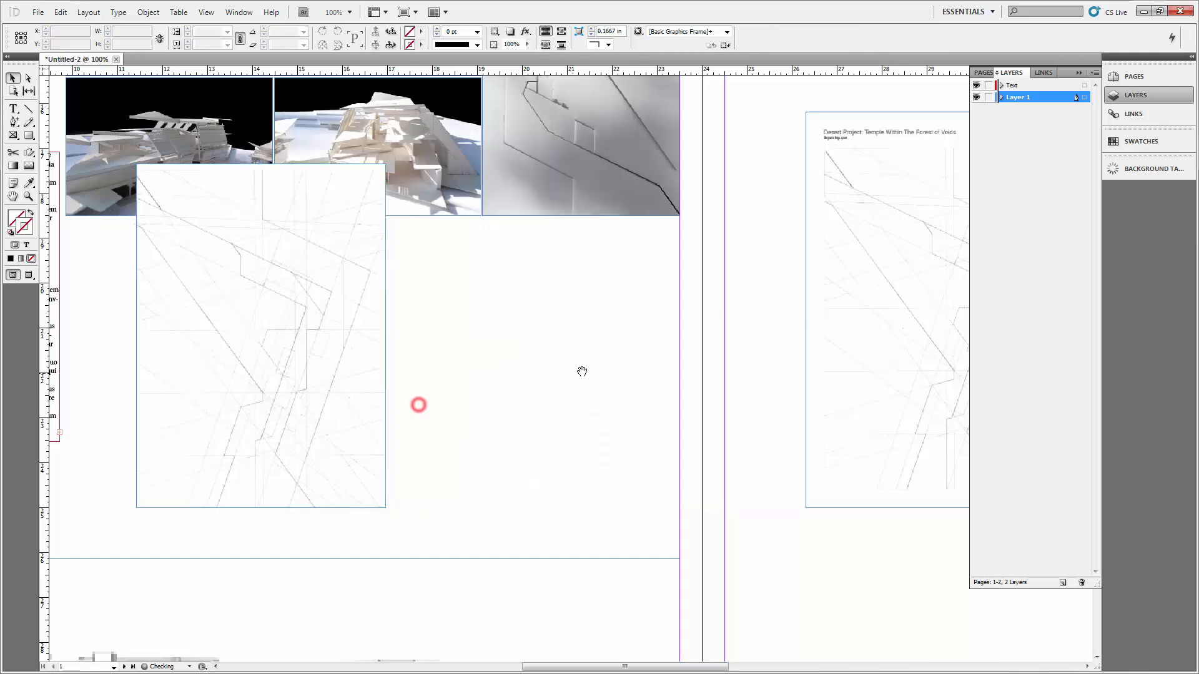
- Crop the second-page copy of the panel to its two columns of diagrams and photos, about 5.2 × 8.22 in
drag(582, 372, 89, 378)
drag(682, 329, 521, 330)
click(388, 233)
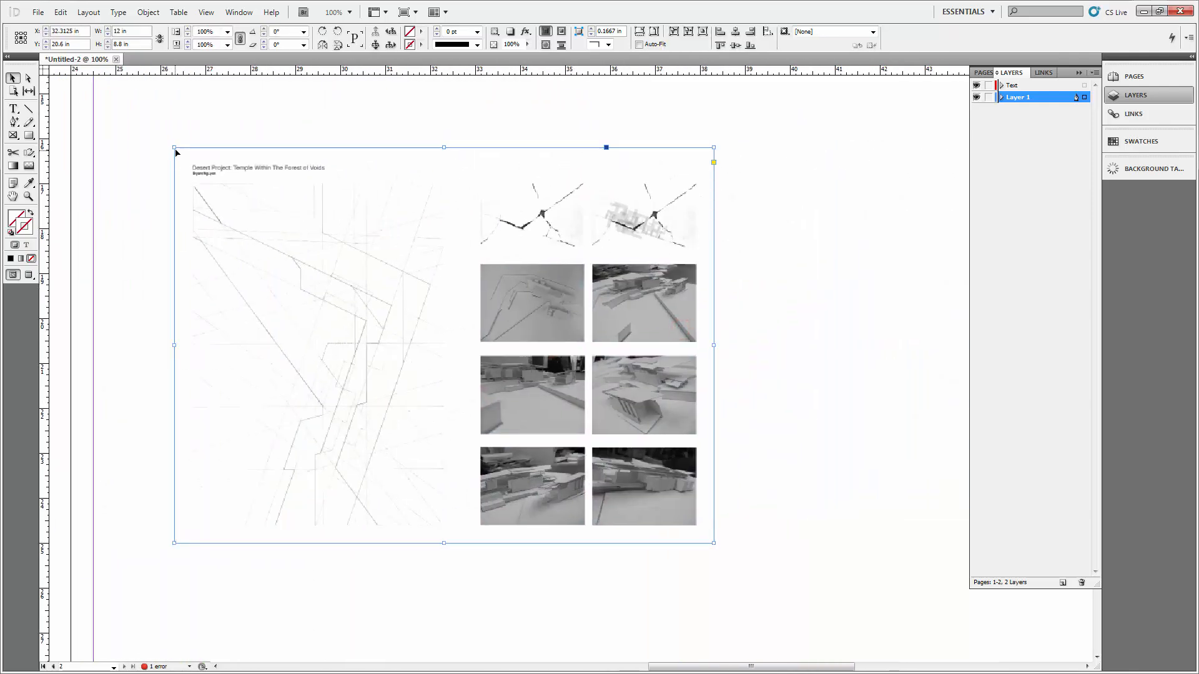
mouse_move(177, 148)
mouse_down()
mouse_move(418, 176)
mouse_move(468, 164)
mouse_up()
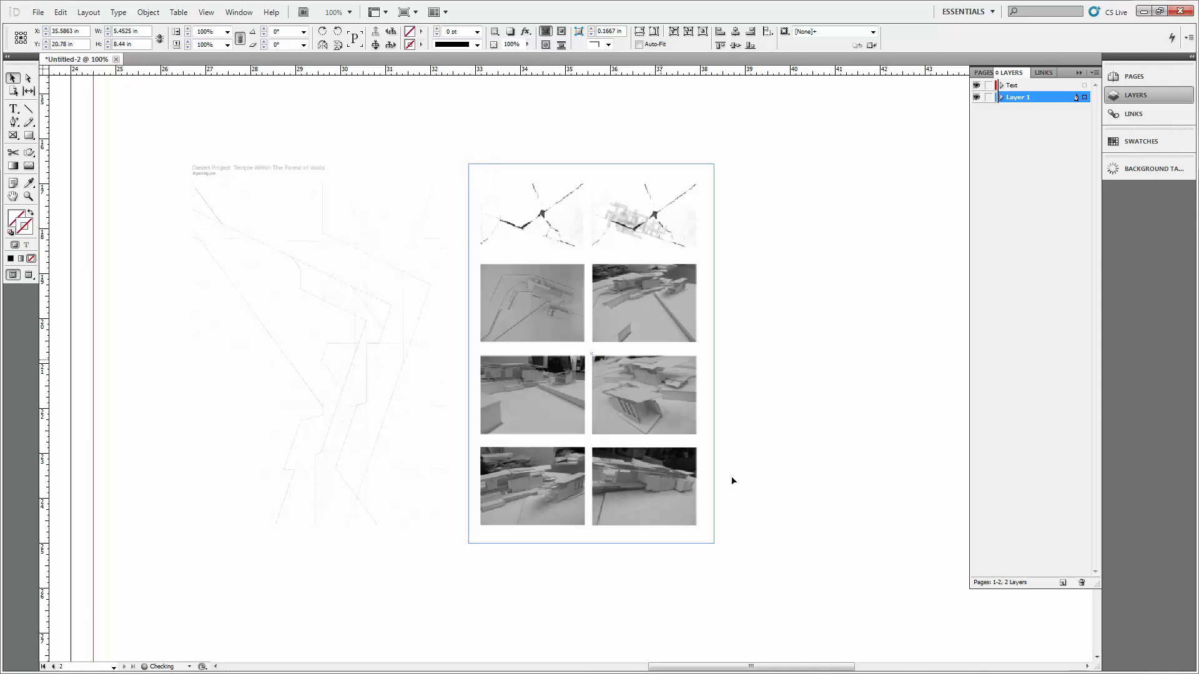
drag(715, 355, 703, 354)
drag(586, 542, 588, 533)
click(609, 565)
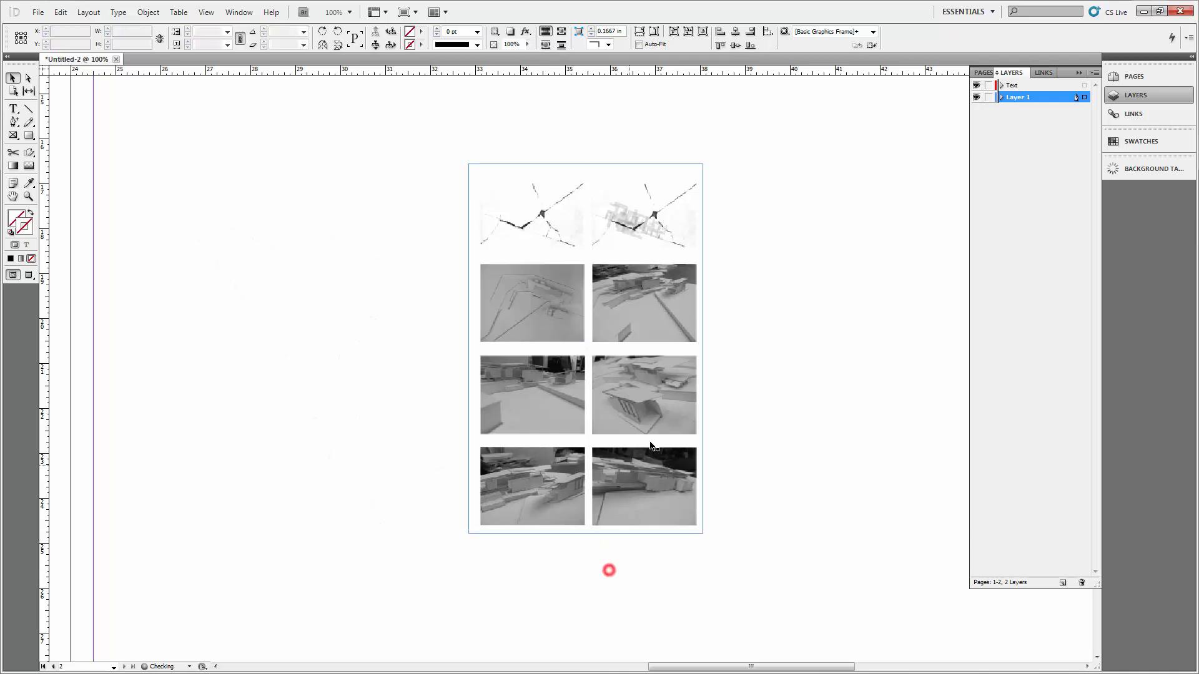
- Crop out the two diagrams above the photos, leaving a six-photo grid about 5.06 × 6.1 in
click(601, 212)
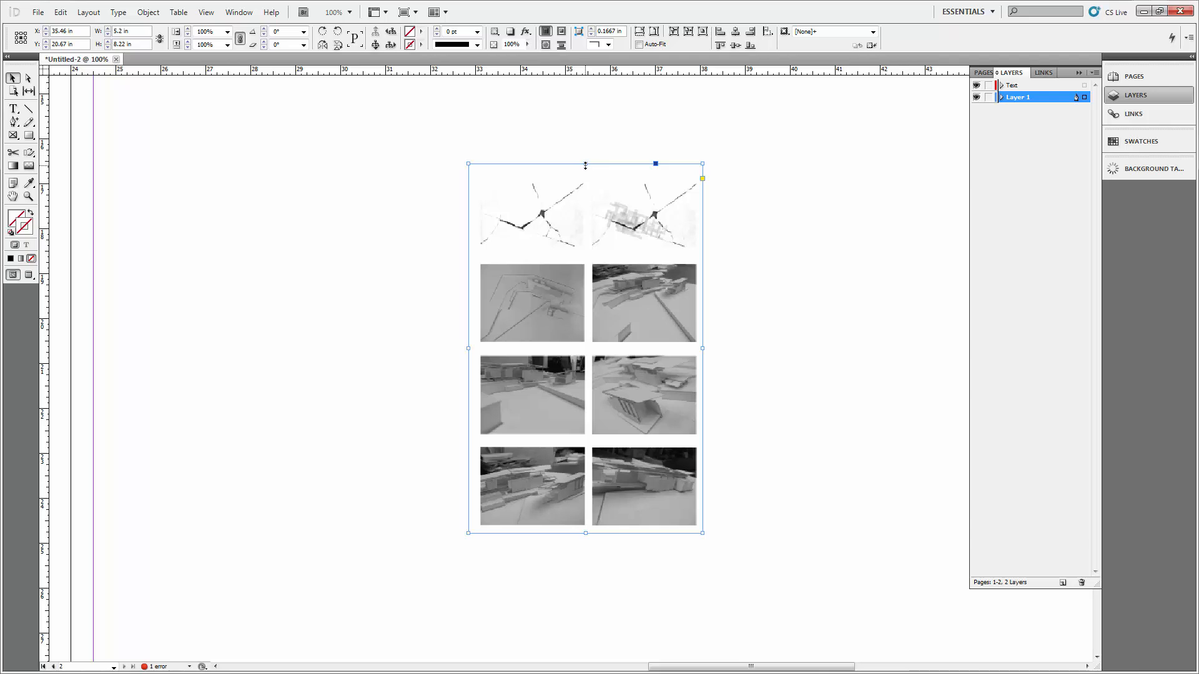
drag(585, 166, 585, 259)
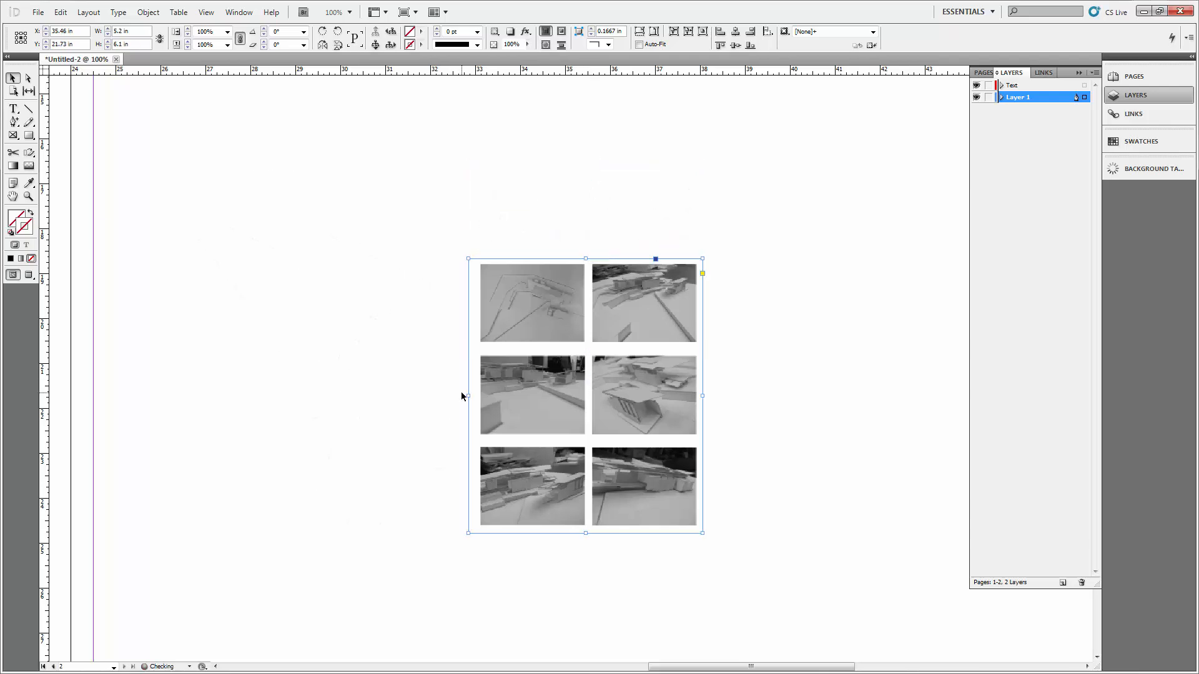
drag(468, 397, 475, 398)
click(437, 455)
click(425, 591)
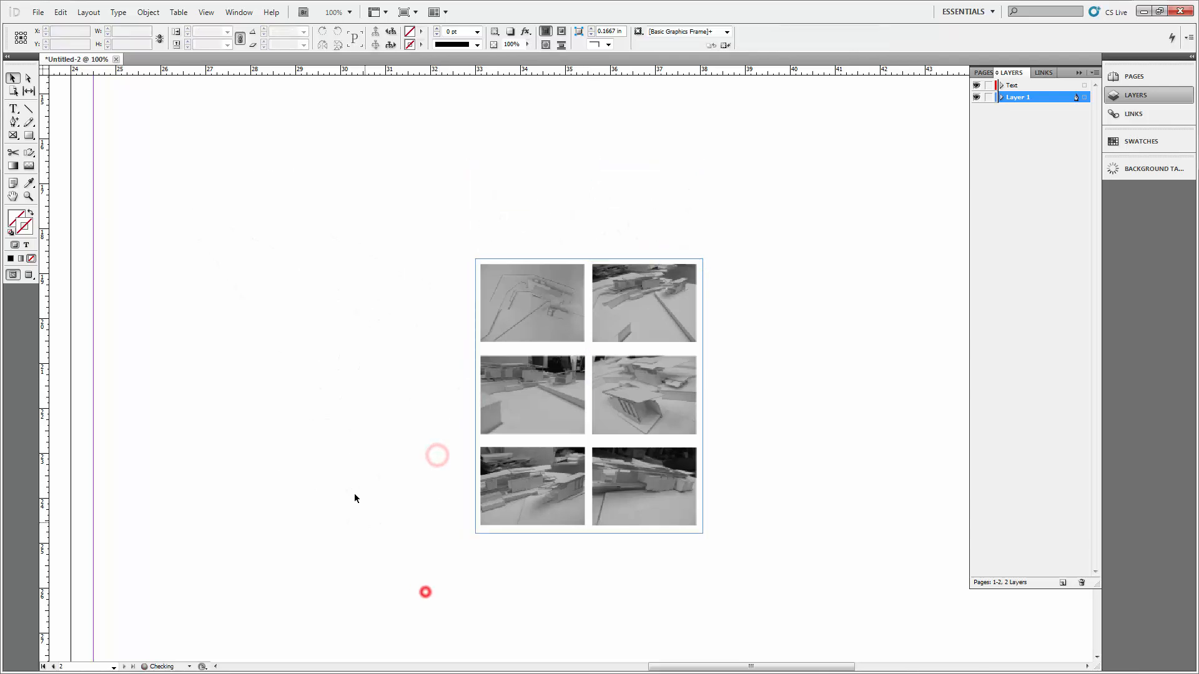
- Rotate the cropped line drawing on the first page 90° counterclockwise
drag(370, 437, 532, 359)
key(ctrl+minus)
key(ctrl+minus)
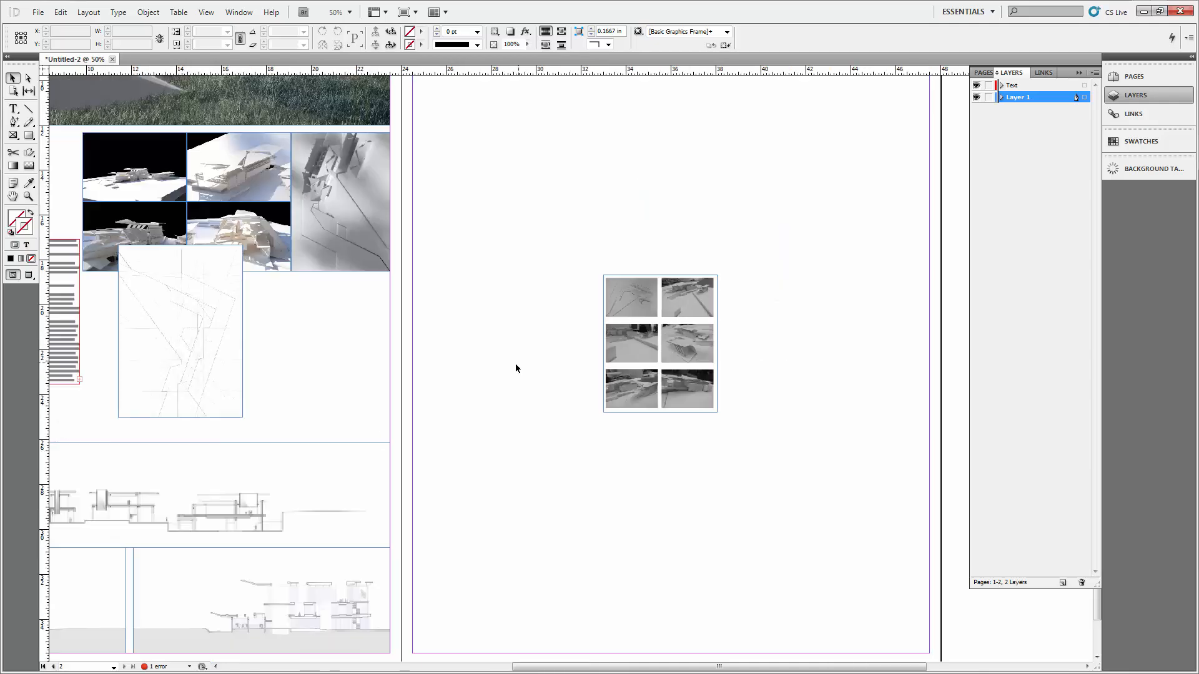
drag(439, 347, 751, 303)
click(530, 301)
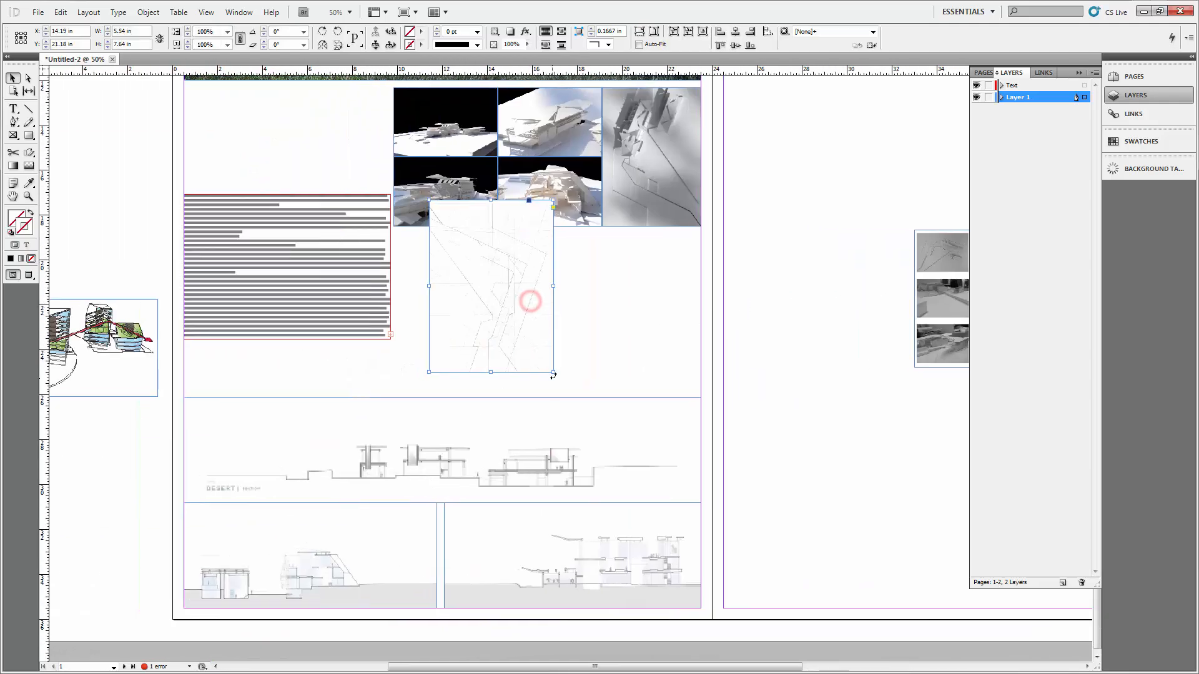
mouse_move(555, 374)
mouse_down()
mouse_move(624, 308)
mouse_move(637, 249)
mouse_move(629, 223)
mouse_up()
drag(620, 299, 731, 349)
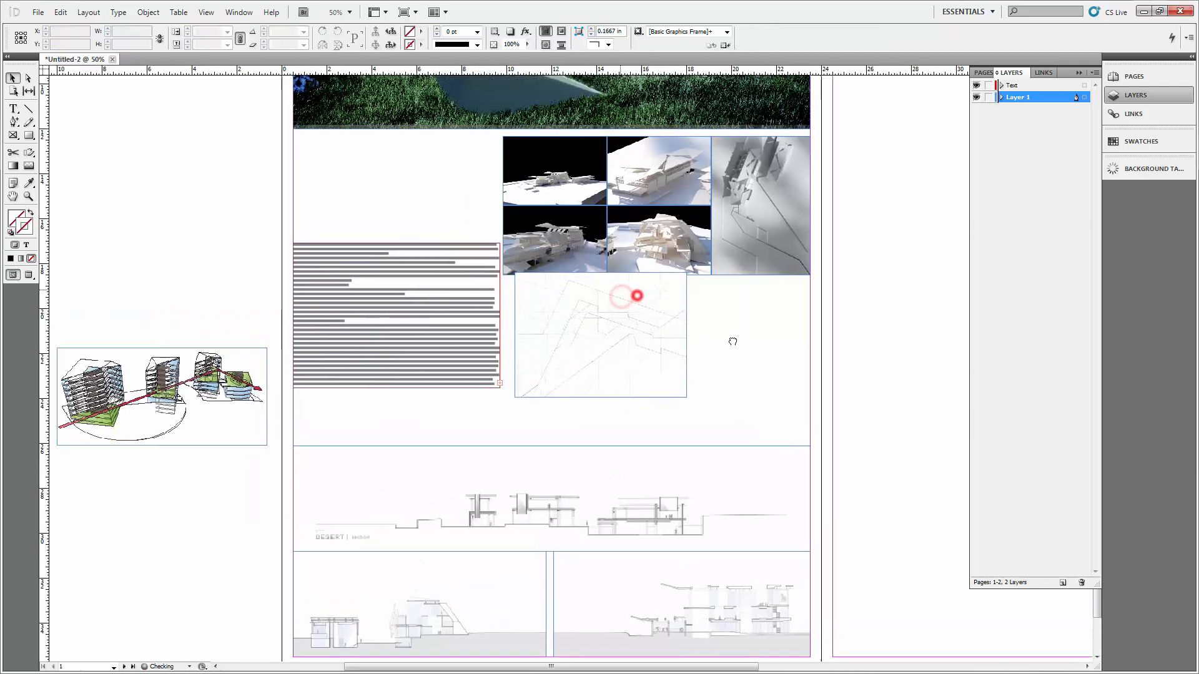
- Move the text block down and fit the enlarged line drawing beside the model renderings, cropped level with their lower edge
click(437, 325)
mouse_move(534, 344)
mouse_down()
mouse_move(353, 251)
mouse_move(335, 211)
mouse_move(350, 204)
mouse_up()
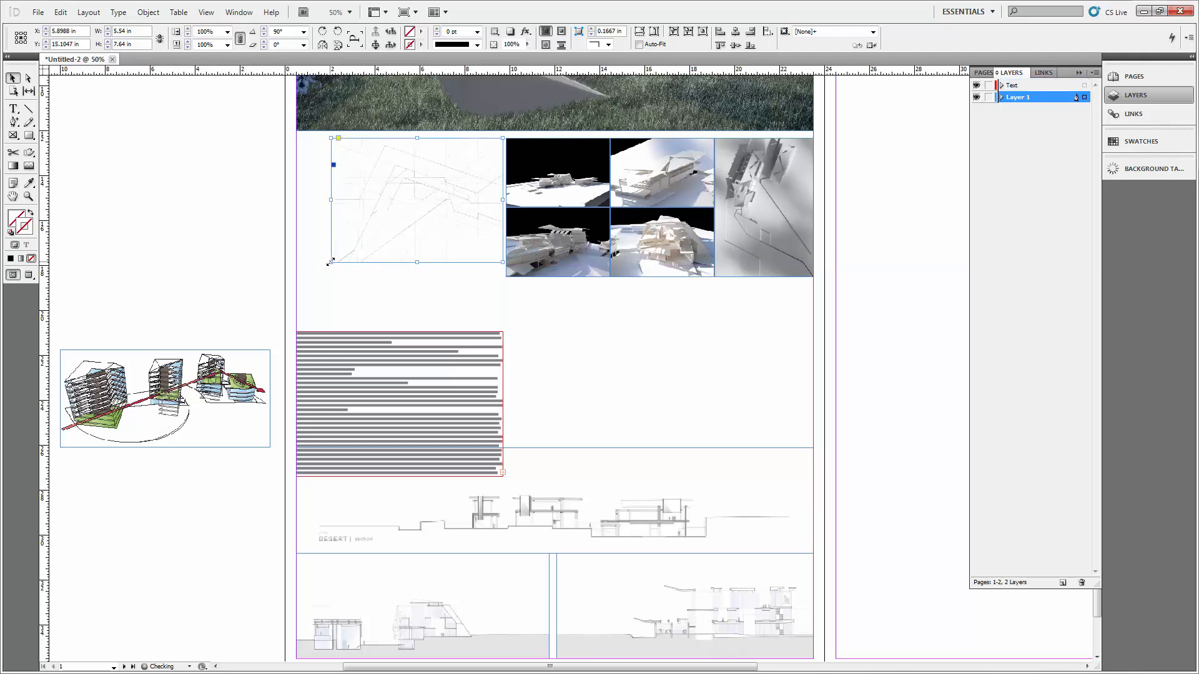
drag(330, 263, 297, 287)
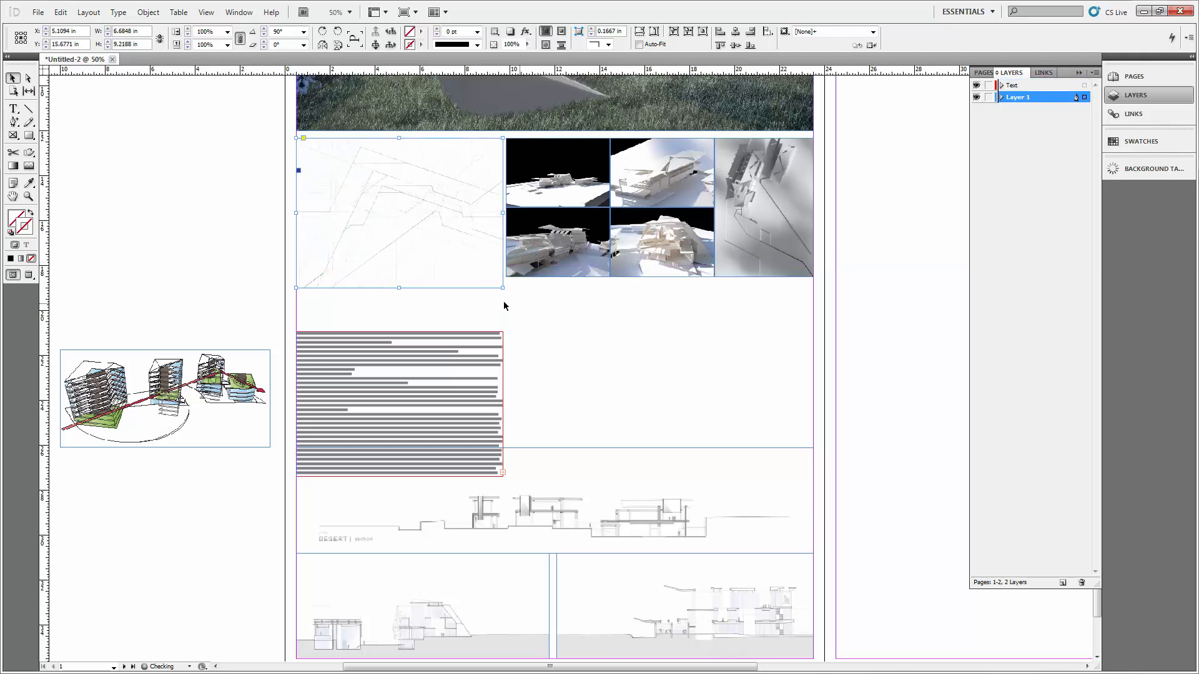
drag(404, 292, 402, 281)
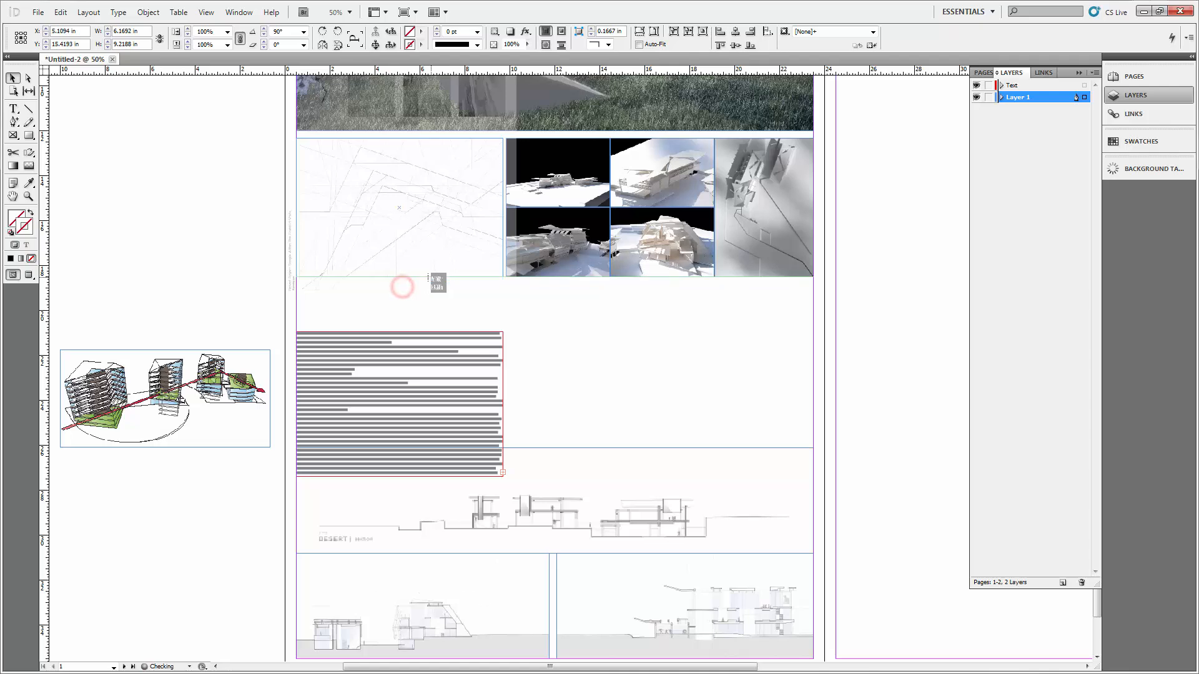
click(551, 312)
- Nudge the line drawing's image slightly up inside its frame without moving the frame
click(436, 219)
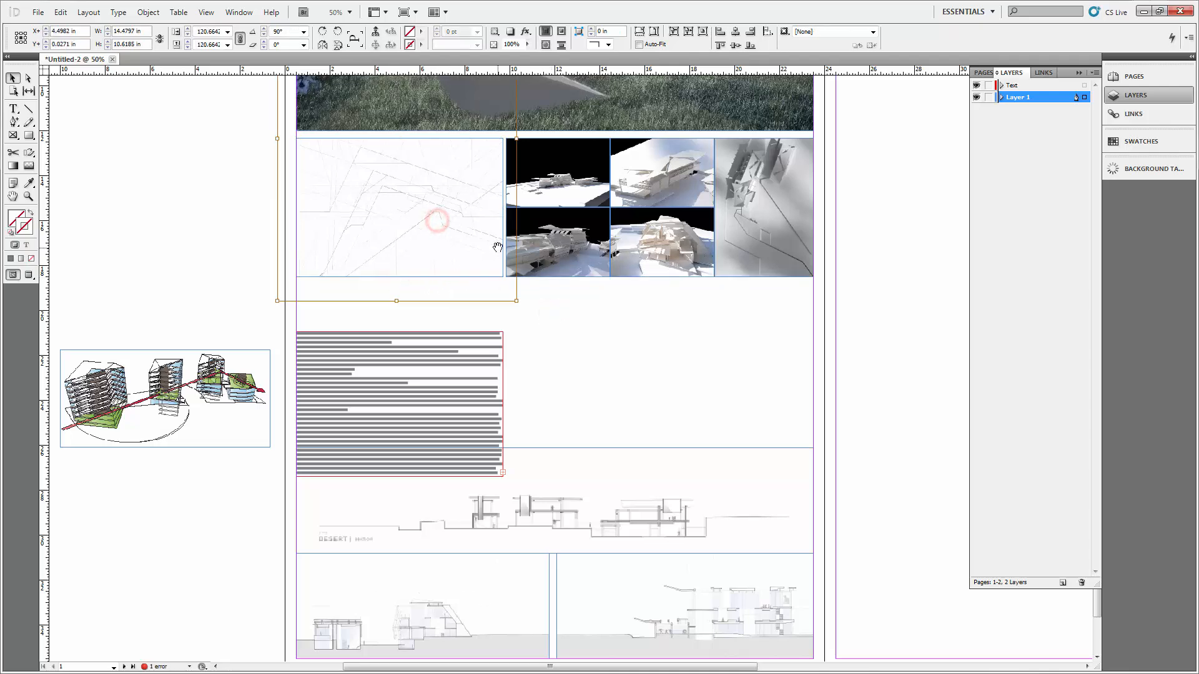
click(538, 313)
key(ctrl+equal)
key(ctrl+equal)
drag(506, 284, 659, 493)
click(526, 306)
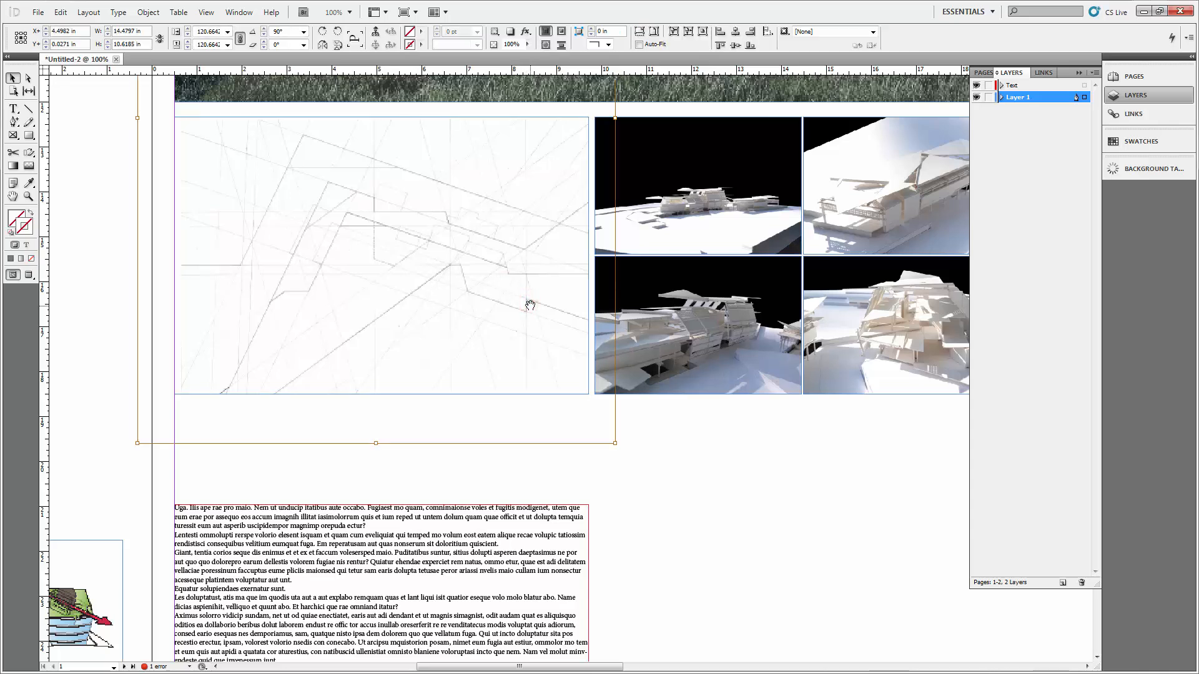
key(shift+Up)
key(shift+Up)
key(shift+Up)
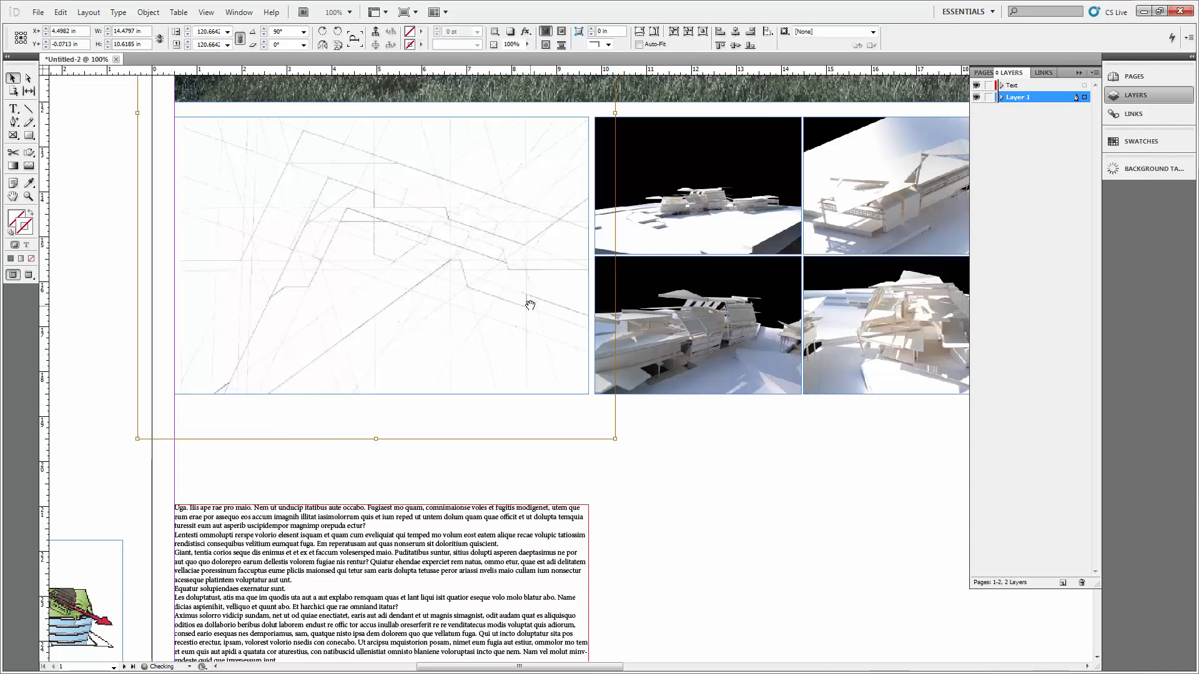
key(shift+Down)
key(shift+Down)
click(706, 453)
- Move the text block up closer to the line drawing, keeping it aligned with the same column
mouse_move(747, 454)
mouse_down()
mouse_move(474, 410)
mouse_move(607, 330)
mouse_up()
key(ctrl+minus)
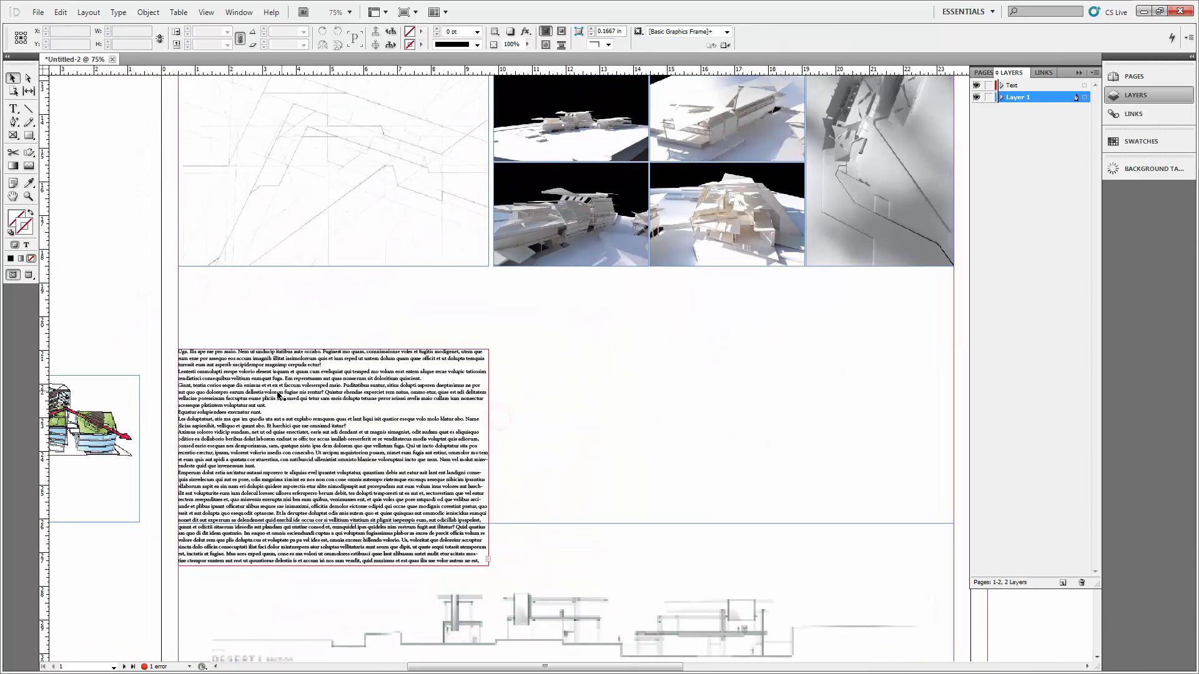
mouse_move(244, 386)
mouse_down()
mouse_move(245, 314)
mouse_move(244, 350)
mouse_up()
click(581, 399)
- Move the coloured tower diagram from the pasteboard onto the first page, directly beside the text block
drag(547, 402, 288, 364)
drag(605, 375, 824, 389)
key(ctrl+minus)
drag(209, 411, 653, 370)
click(837, 387)
- Move the six-photo grid from the second page to the first page's outer margin, aligned with the text block's upper edge
drag(862, 380, 607, 375)
click(830, 331)
click(888, 219)
drag(837, 305, 508, 332)
drag(359, 415, 661, 359)
key(ctrl+equal)
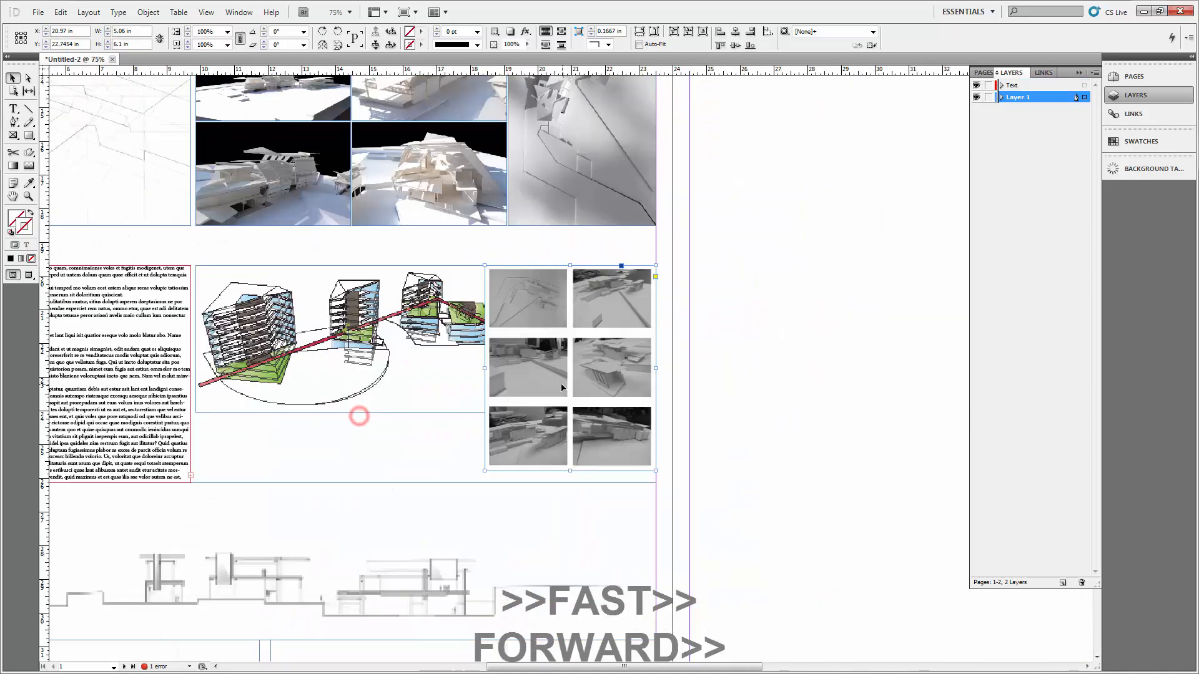
- Scale the tower diagram down to about 8.35 × 3.88 in and move it up just beneath the model renderings
key(ctrl+equal)
drag(421, 383, 642, 334)
click(628, 248)
drag(710, 376, 667, 356)
click(562, 418)
drag(632, 427, 490, 456)
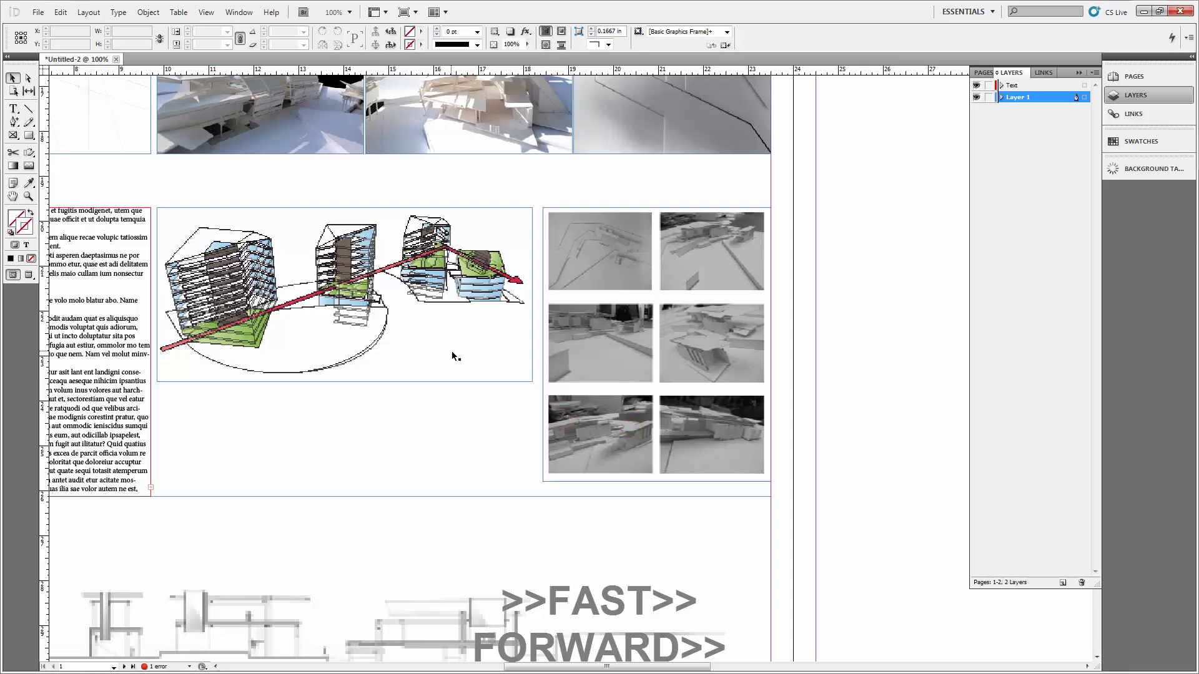
drag(454, 387, 471, 422)
drag(476, 403, 475, 357)
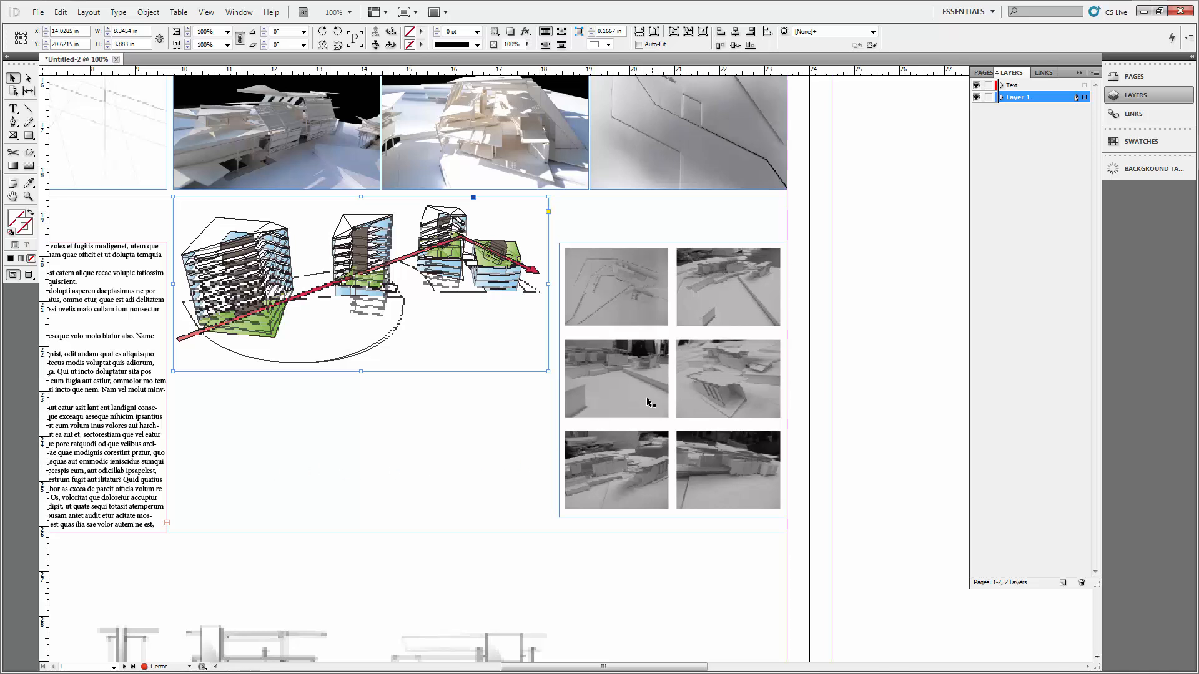
- Duplicate the six-photo grid twice, placing the copies side by side next to the original
drag(794, 388, 574, 356)
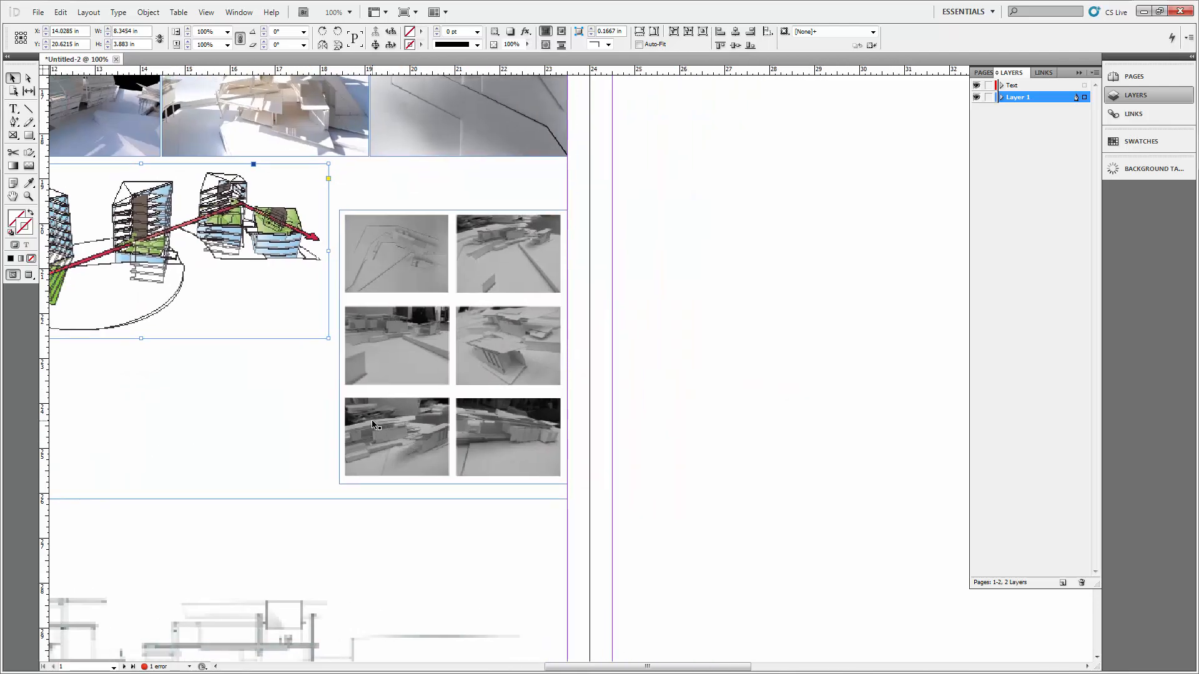
drag(373, 425, 815, 439)
click(680, 578)
drag(793, 522, 648, 522)
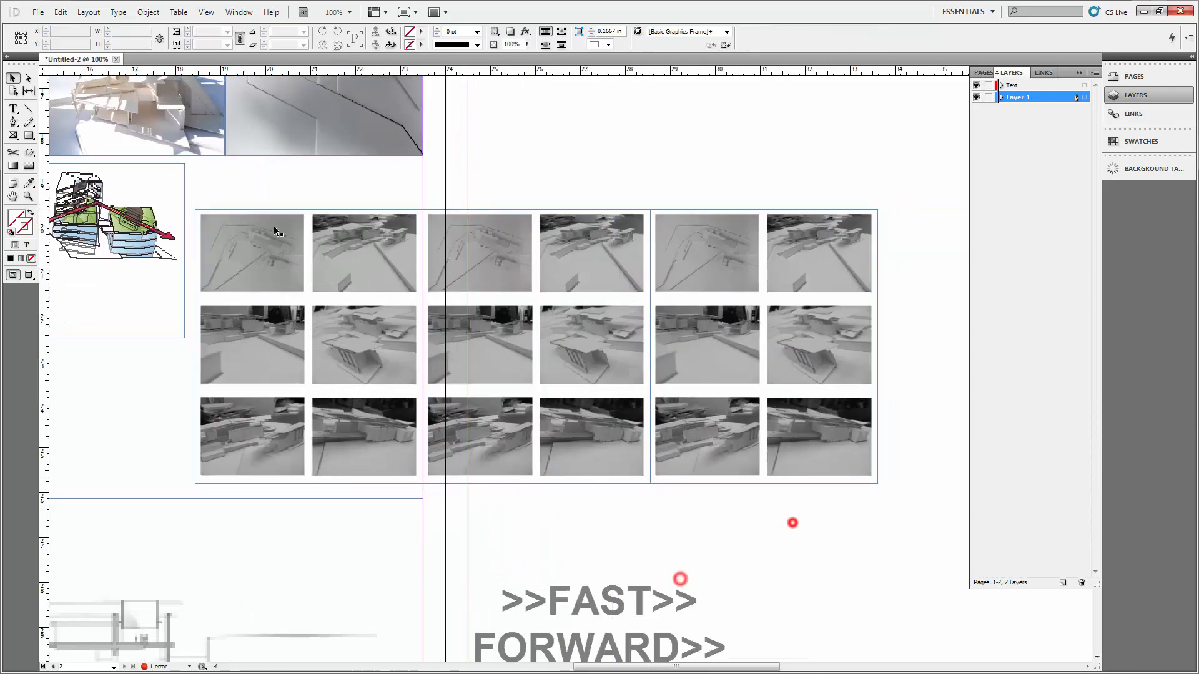
- Crop the three photo grids to one row each: the original to the lowest, the copies to the middle and uppermost
click(276, 228)
drag(310, 211, 307, 391)
click(512, 372)
drag(536, 483, 537, 391)
drag(536, 210, 526, 301)
click(698, 381)
drag(764, 484, 764, 299)
click(738, 339)
- Line up the three cropped photo pairs end to end in one strip beneath the tower diagram
drag(479, 463, 795, 477)
drag(775, 370, 319, 462)
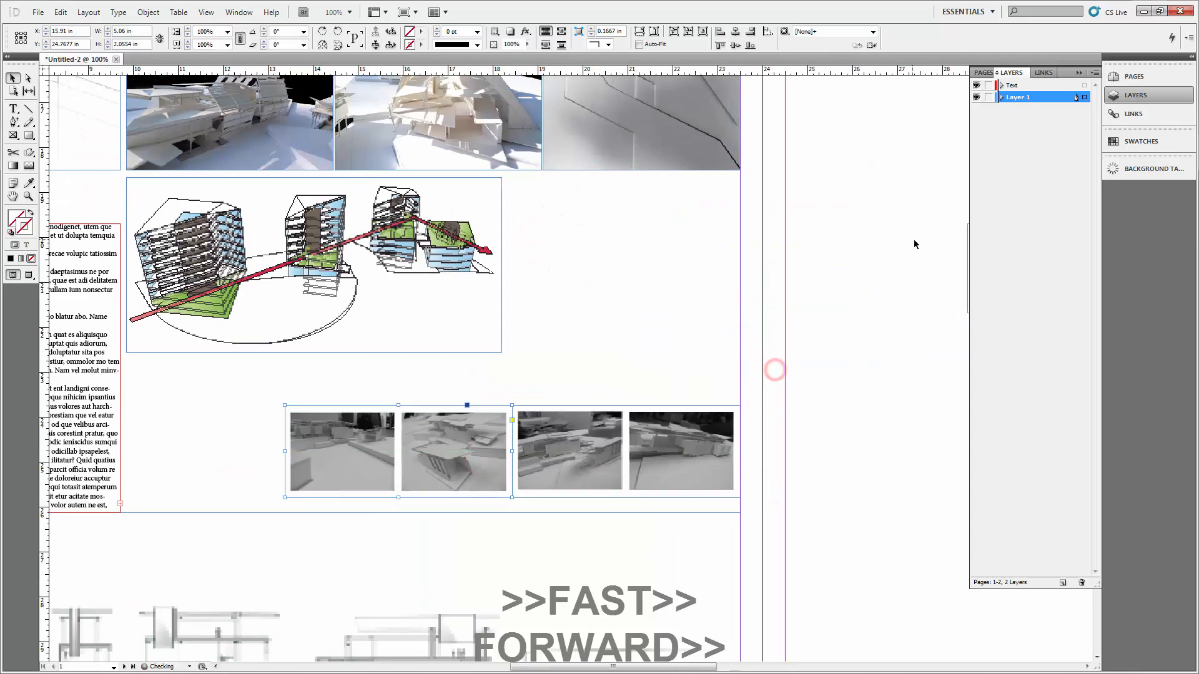
drag(872, 244, 743, 244)
drag(894, 262, 123, 402)
drag(559, 335, 804, 280)
drag(512, 358, 373, 404)
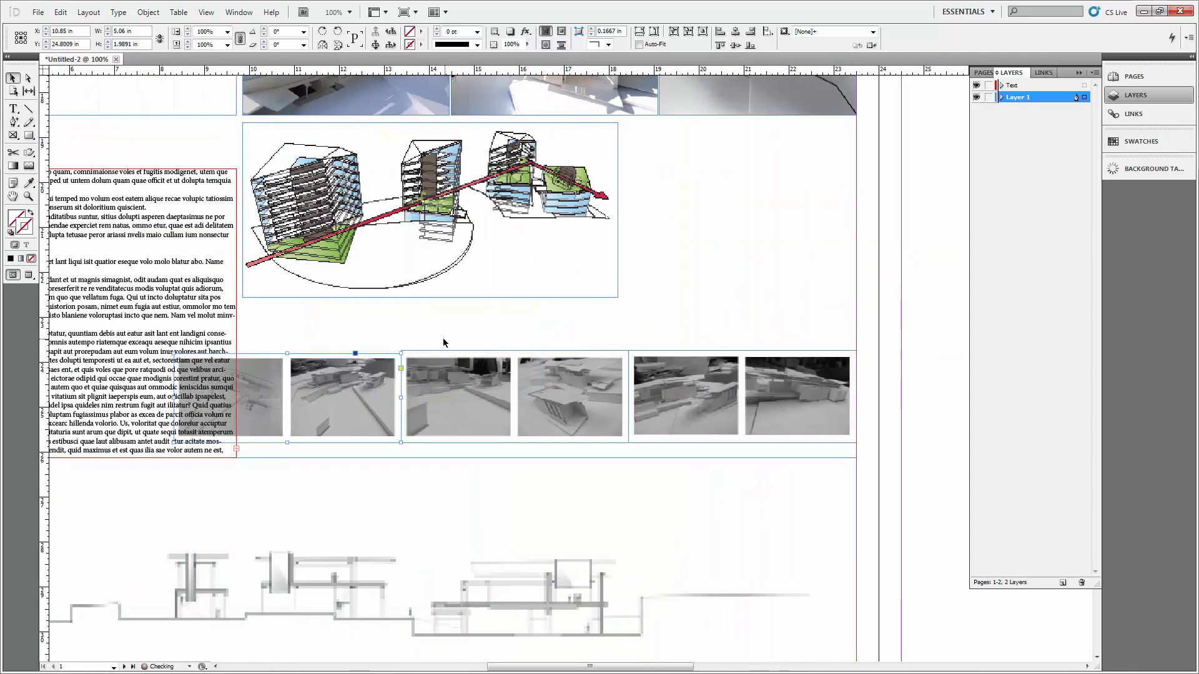
key(ctrl+equal)
drag(777, 268, 431, 286)
click(431, 286)
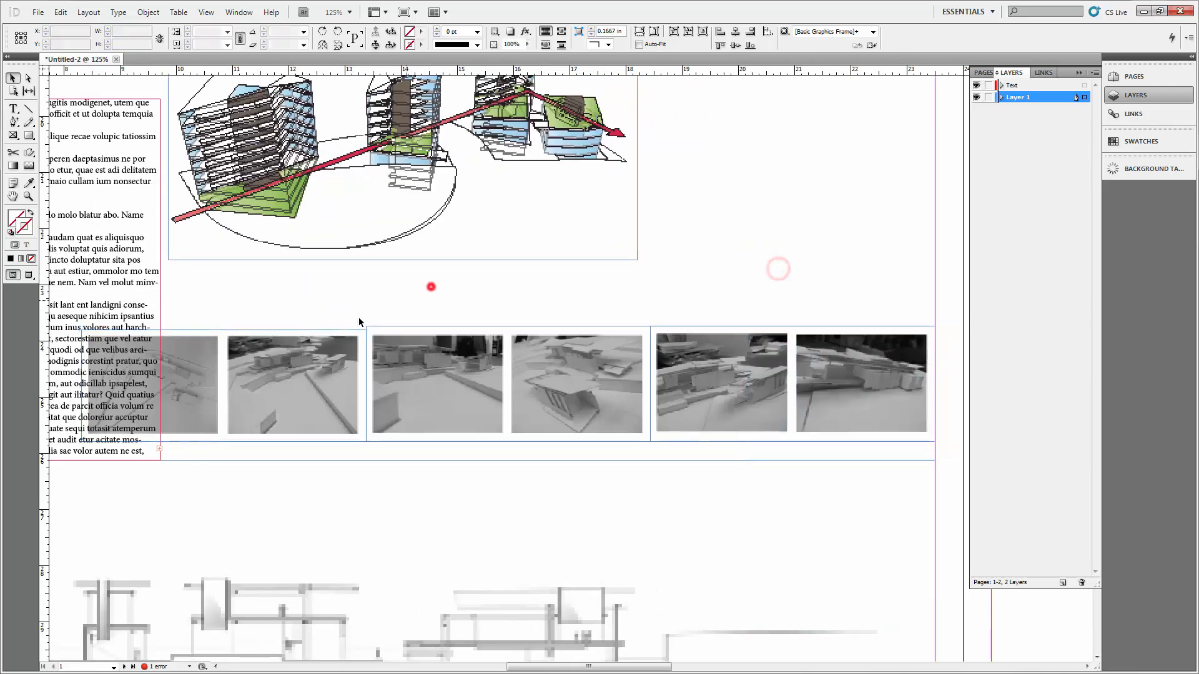
- Extend the first photo pair's frame upward so its upper edge is level with the neighbouring frames
click(320, 343)
drag(225, 331, 225, 327)
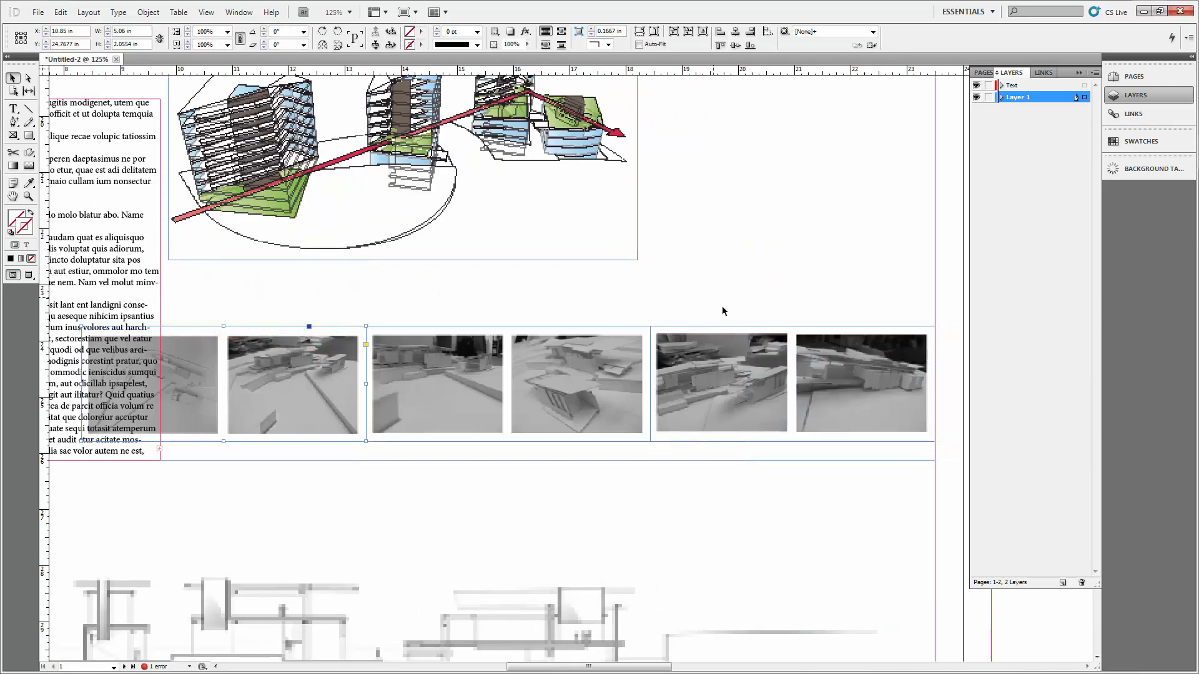
click(748, 278)
- Shift the images slightly inside the first two photo frames so all the photos sit in one even row
click(342, 348)
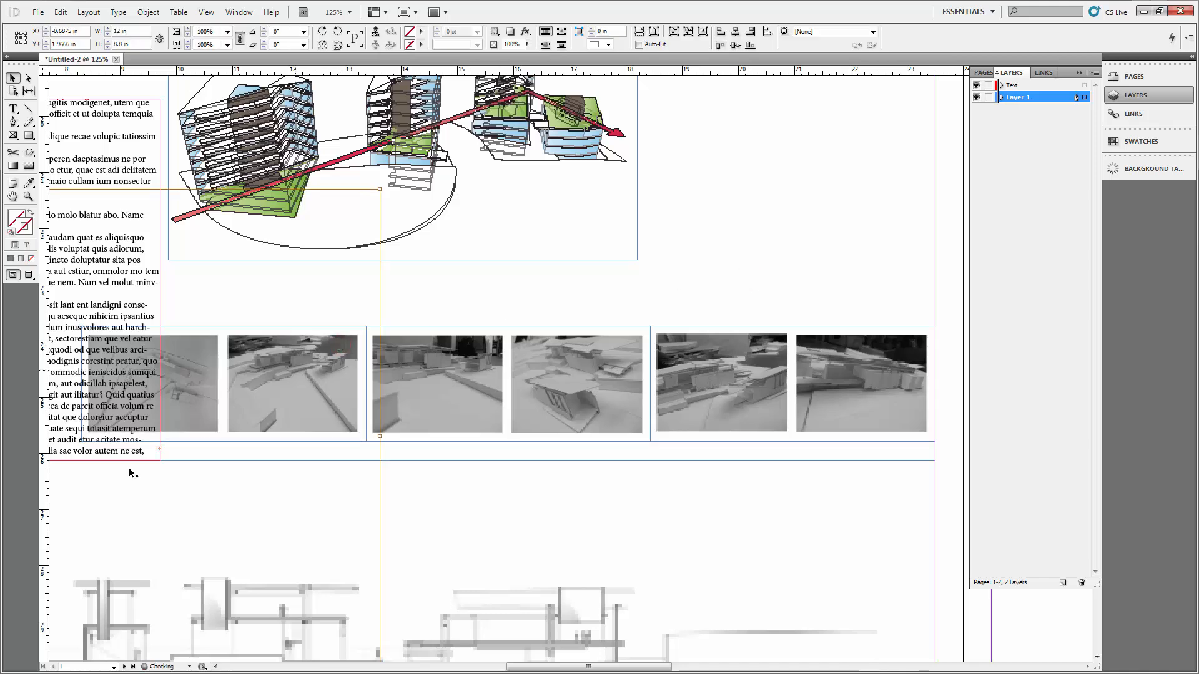
click(591, 383)
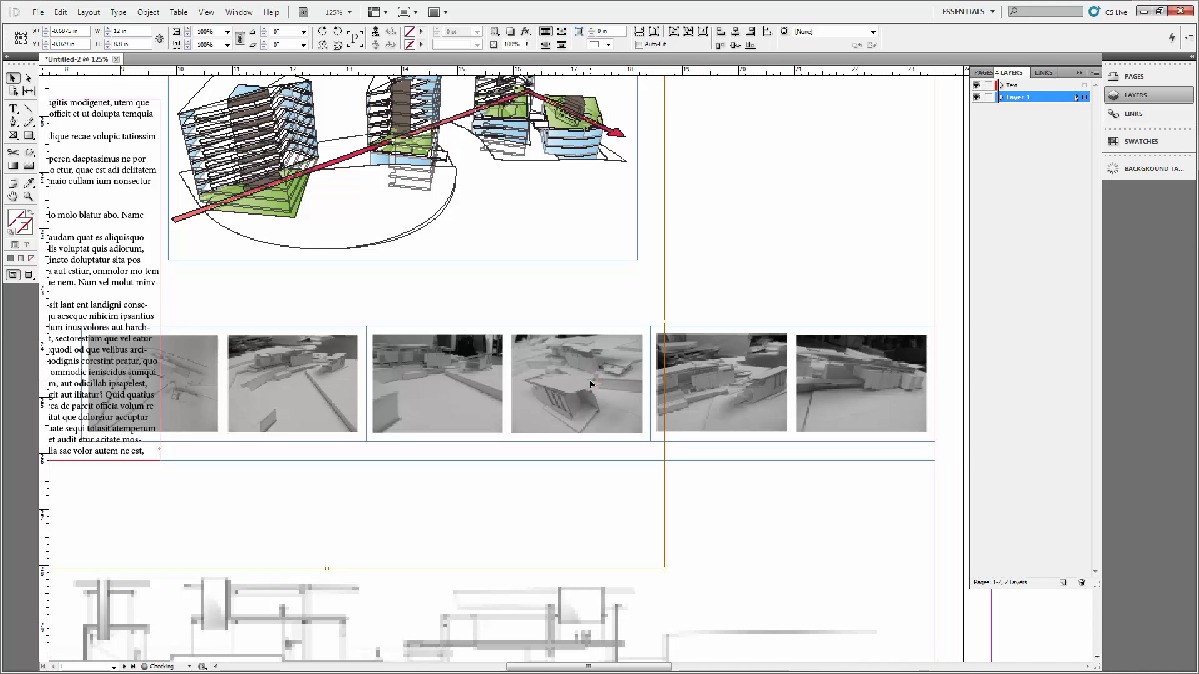
drag(591, 383, 591, 382)
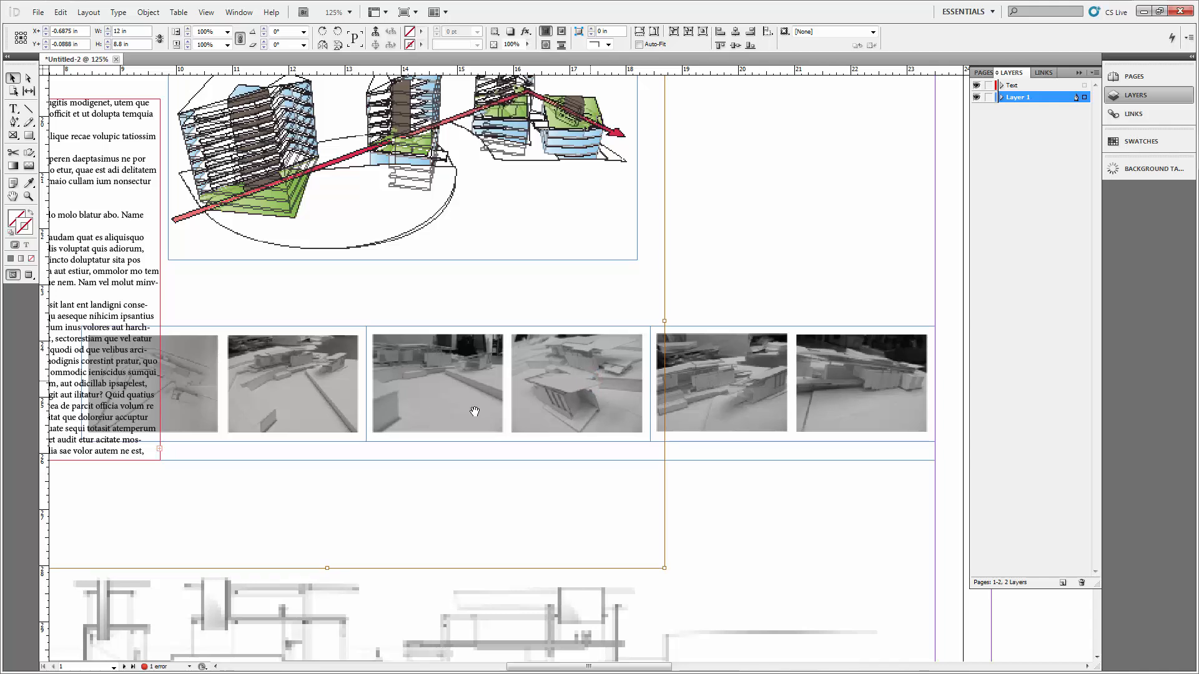
click(289, 378)
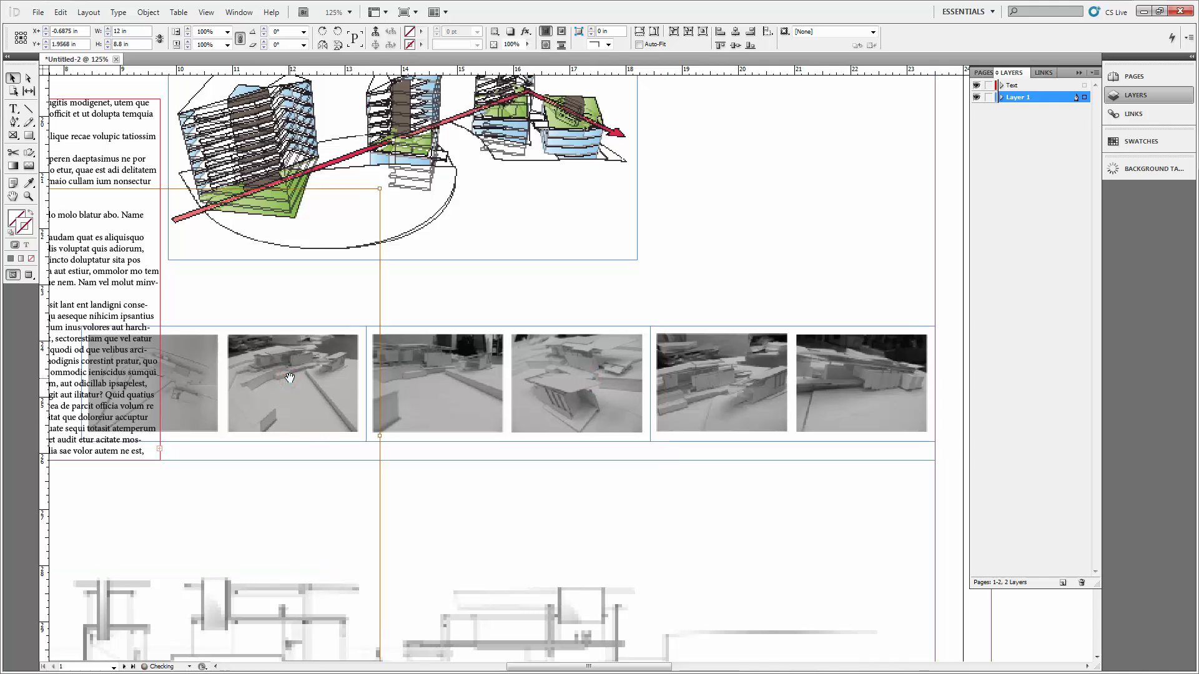
click(558, 283)
- Group the three photo pairs into one strip
drag(728, 285, 306, 381)
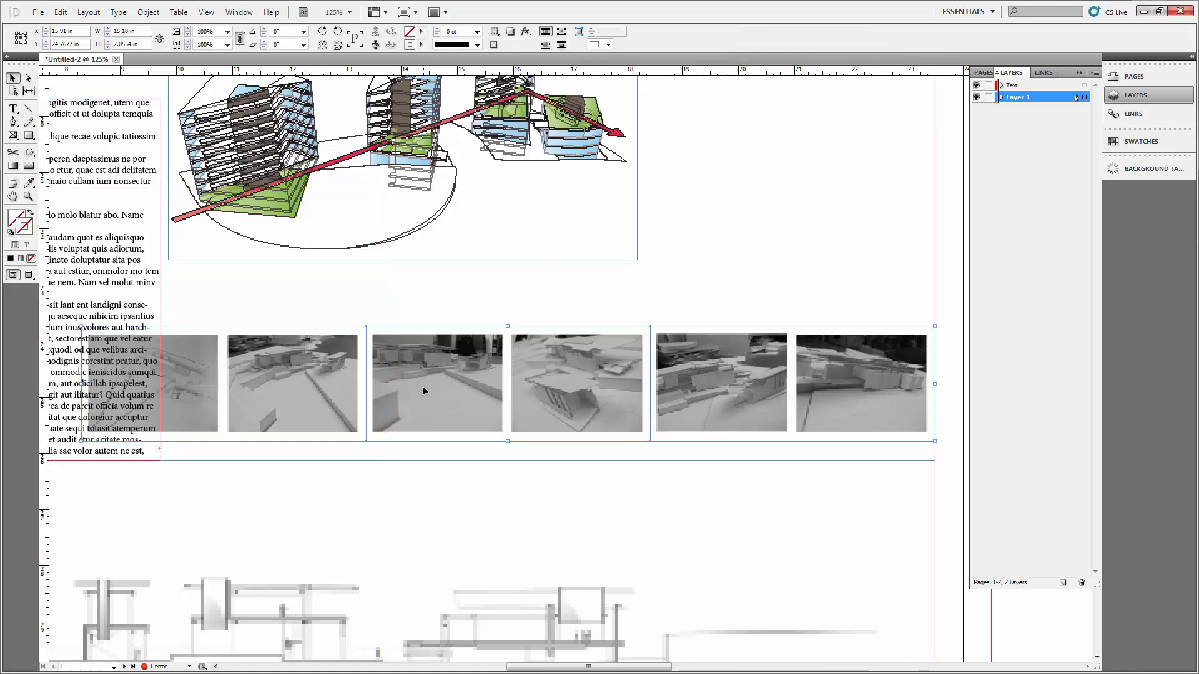
key(ctrl+g)
click(503, 311)
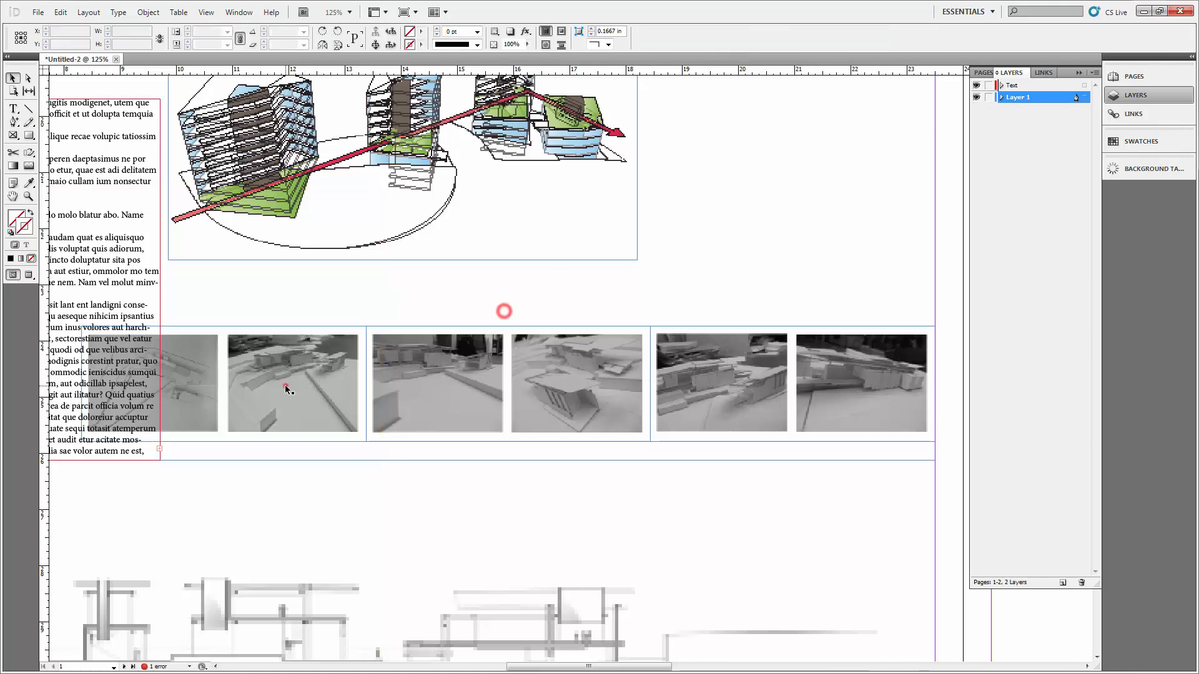
click(285, 387)
click(518, 305)
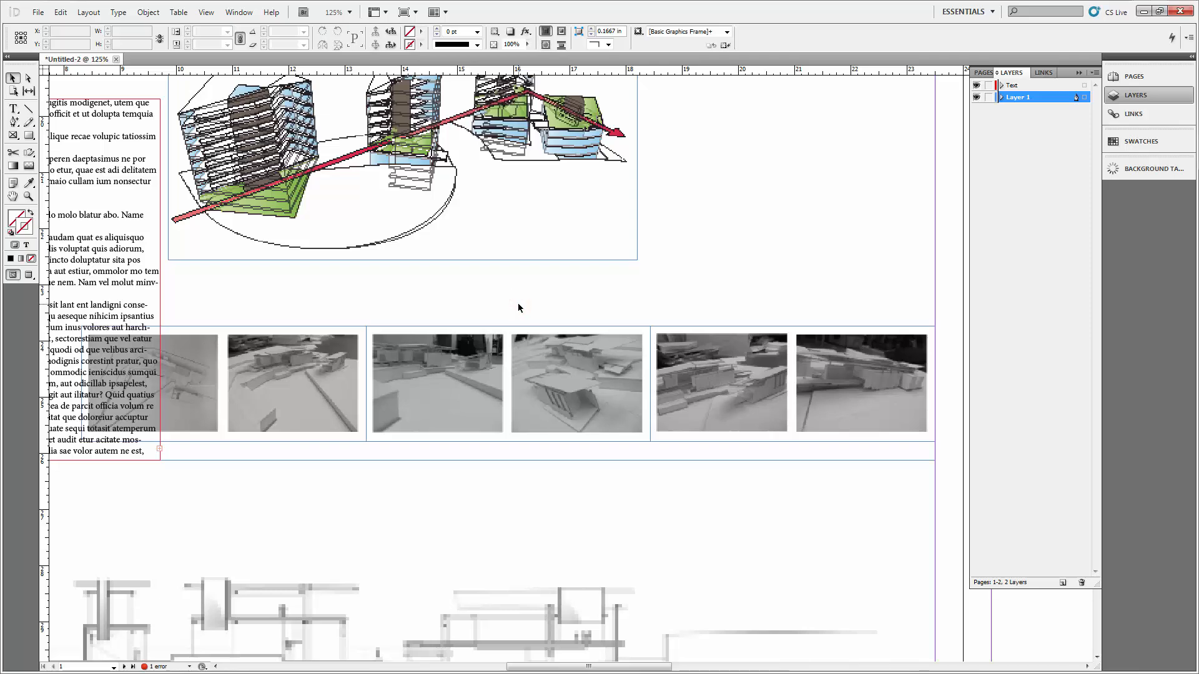
- Move the photo strip beside the text block and scale it to about 13.78 × 1.87 in, ending at the page margin
key(ctrl+minus)
click(550, 362)
drag(551, 362, 614, 384)
drag(796, 466, 677, 458)
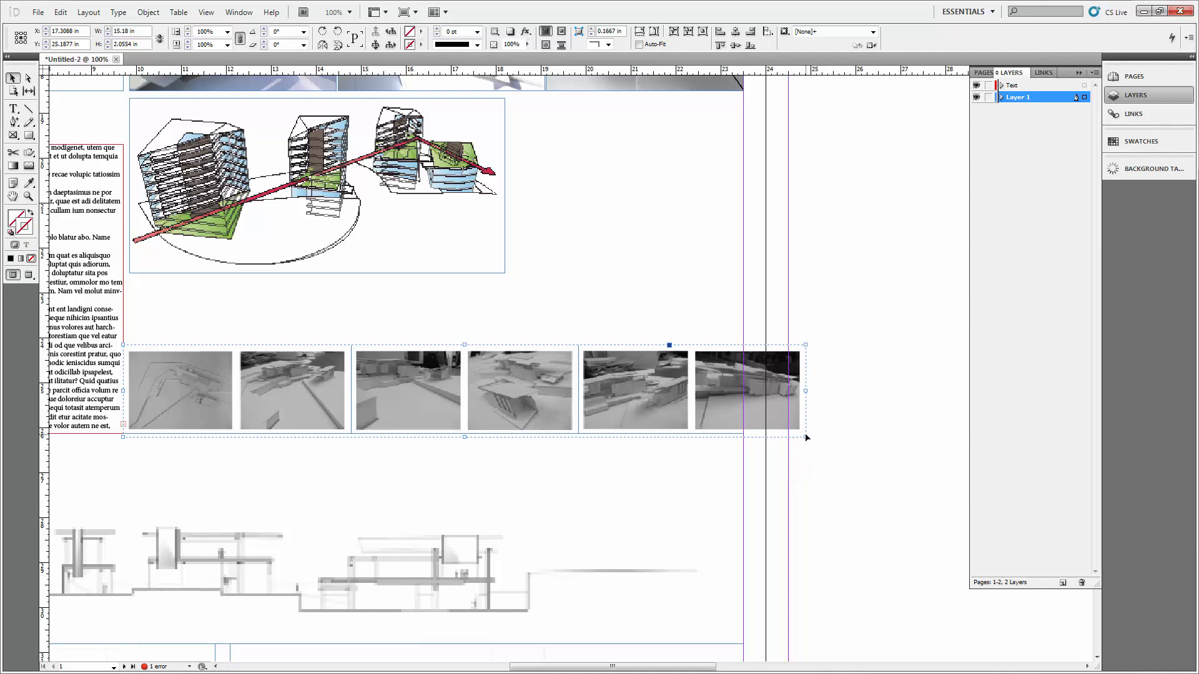
drag(805, 437, 741, 385)
- Move the photo strip down so its lower edge aligns with the bottom of the text block
click(685, 283)
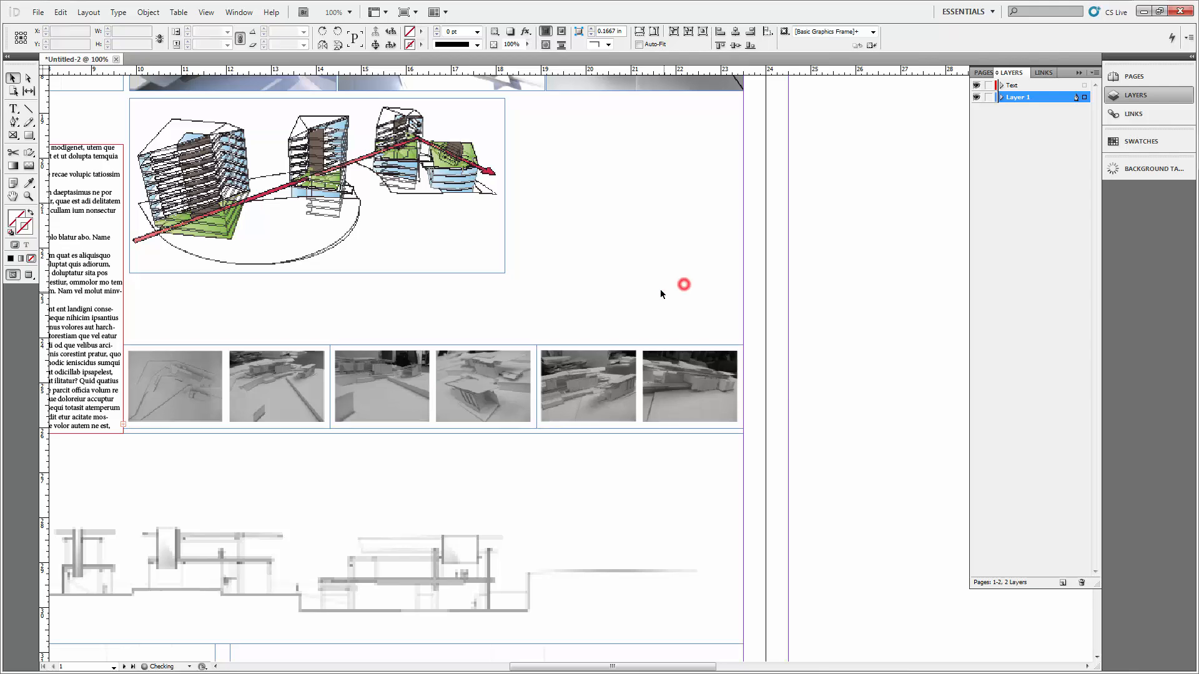
drag(658, 289, 689, 299)
key(ctrl+minus)
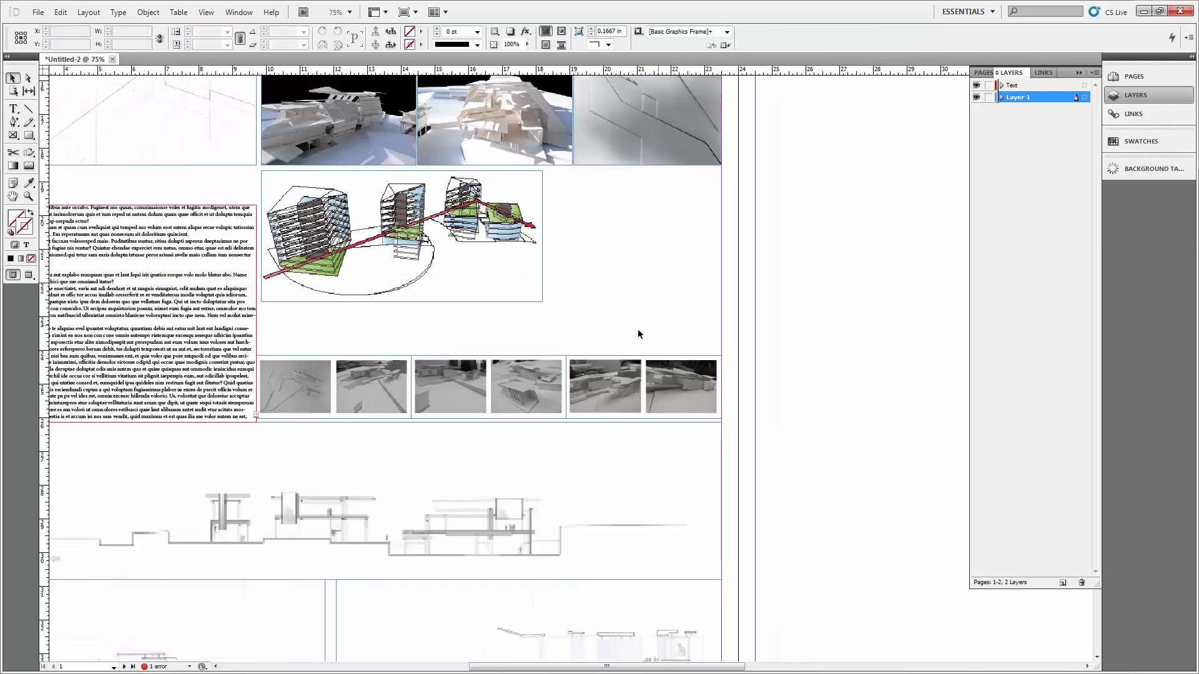
drag(593, 370, 593, 373)
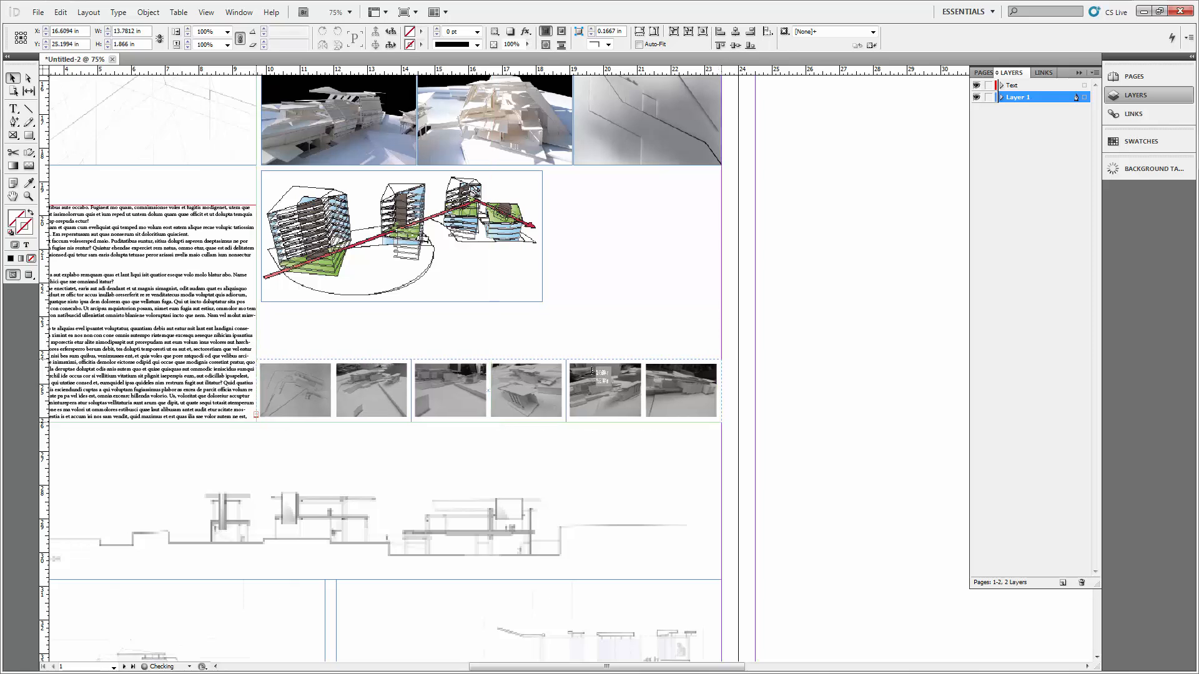
click(664, 310)
- Enlarge the tower diagram to about 12.01 × 5.59 in and centre it between the model renderings and the photo strip
click(541, 277)
drag(547, 303, 599, 359)
drag(592, 291, 619, 293)
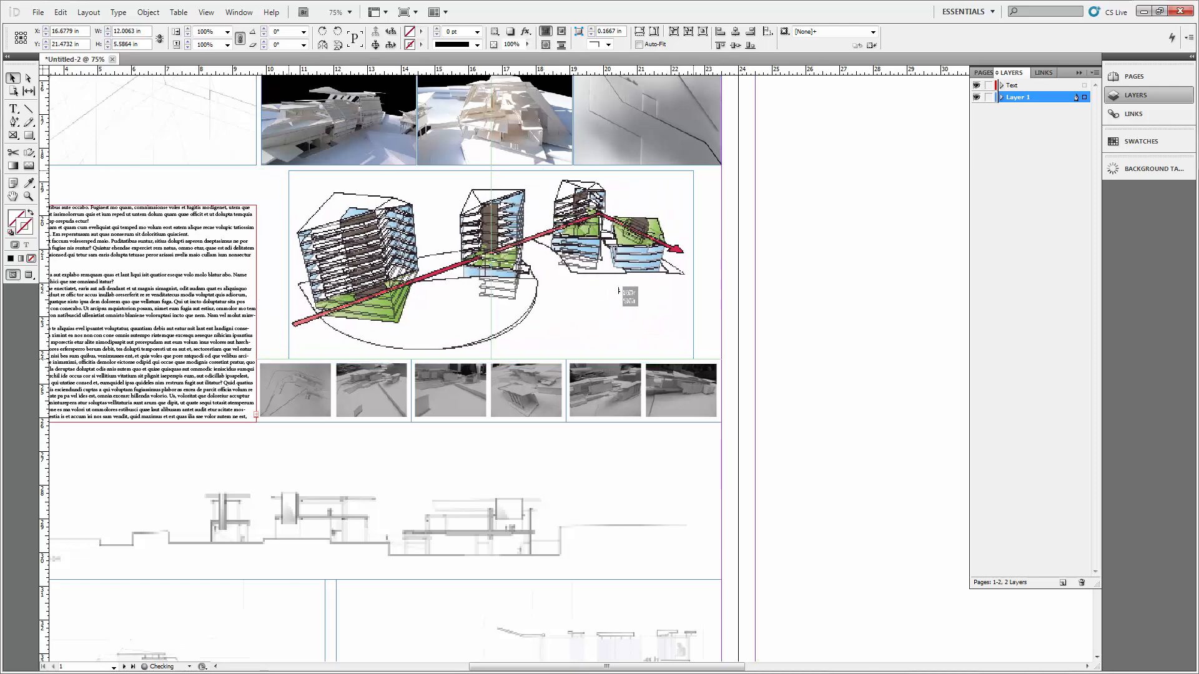
click(806, 248)
drag(770, 236, 849, 302)
key(ctrl+minus)
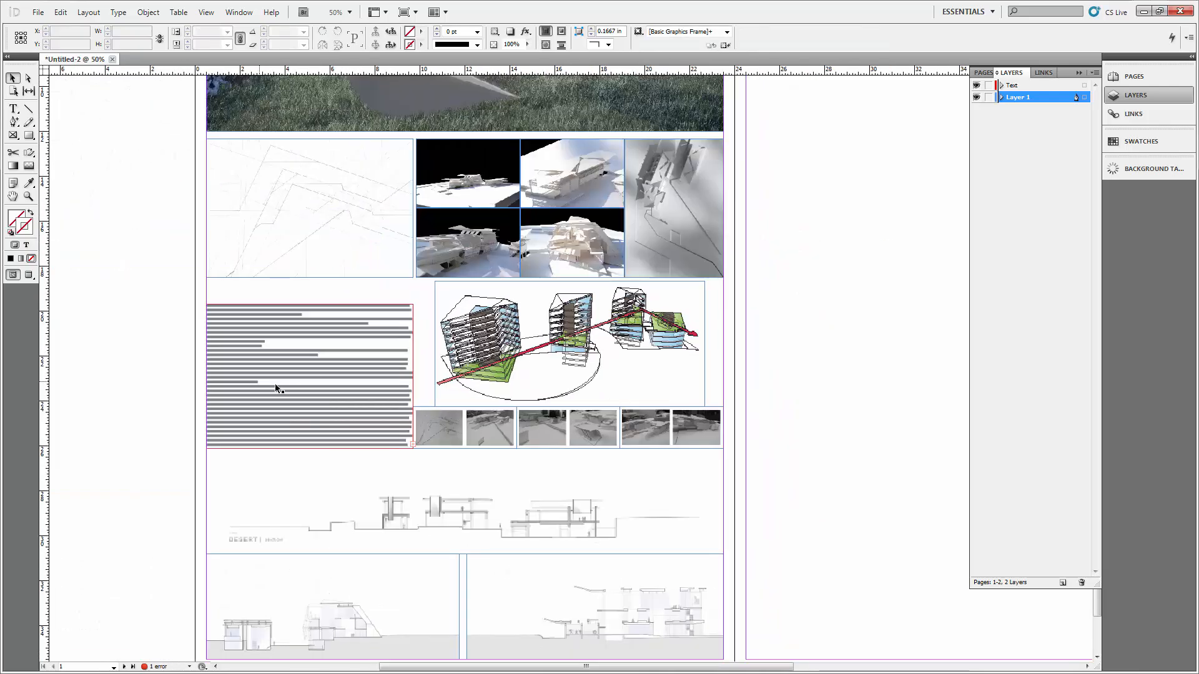
- Examine which layer holds the text block and the tower diagram, and which objects belong to Layer 1
click(365, 324)
click(147, 328)
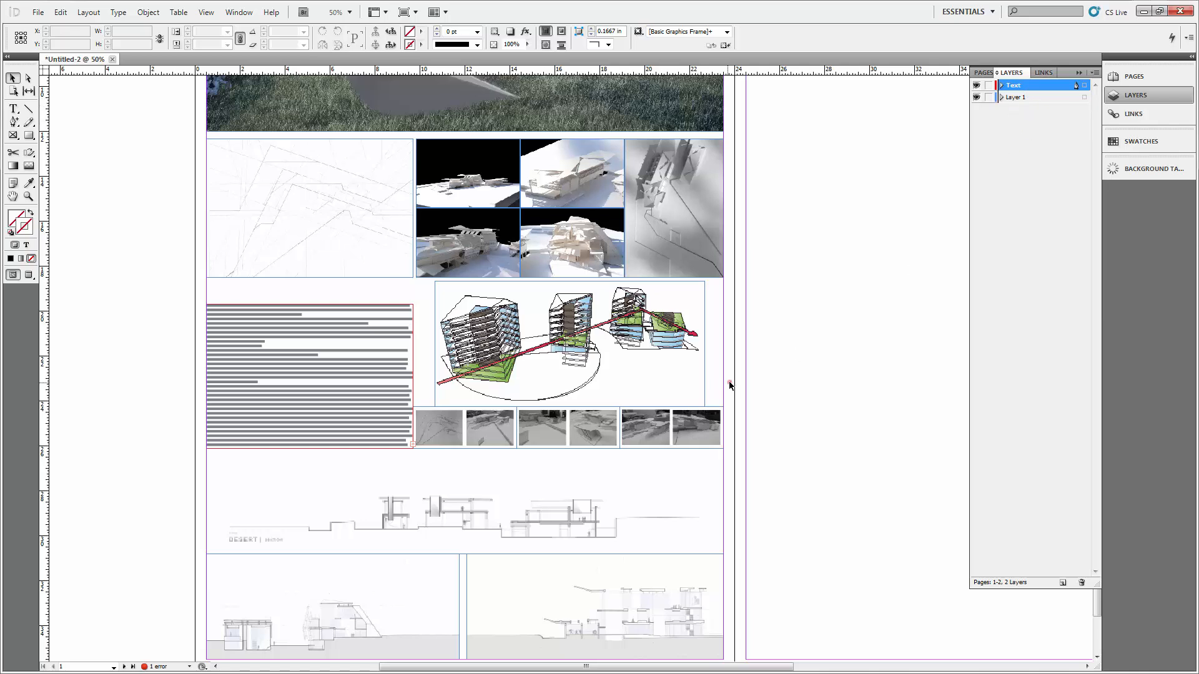
click(1001, 85)
click(1001, 85)
click(1001, 85)
click(999, 86)
click(1002, 97)
click(1002, 97)
click(677, 350)
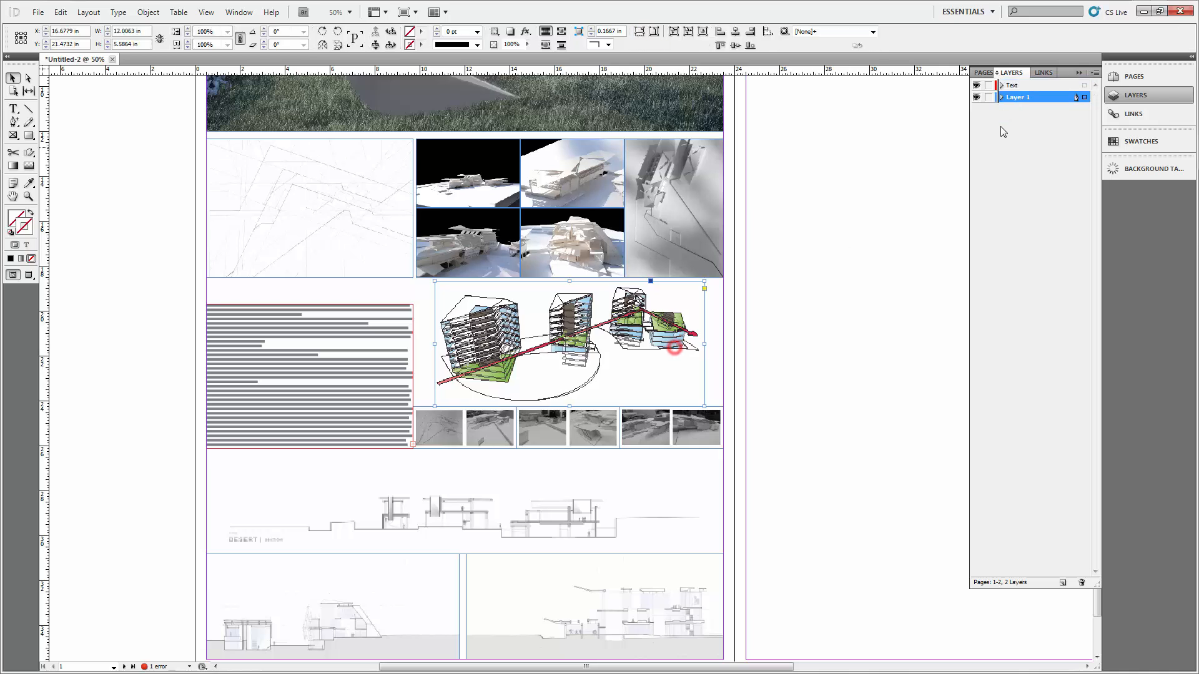
click(1085, 98)
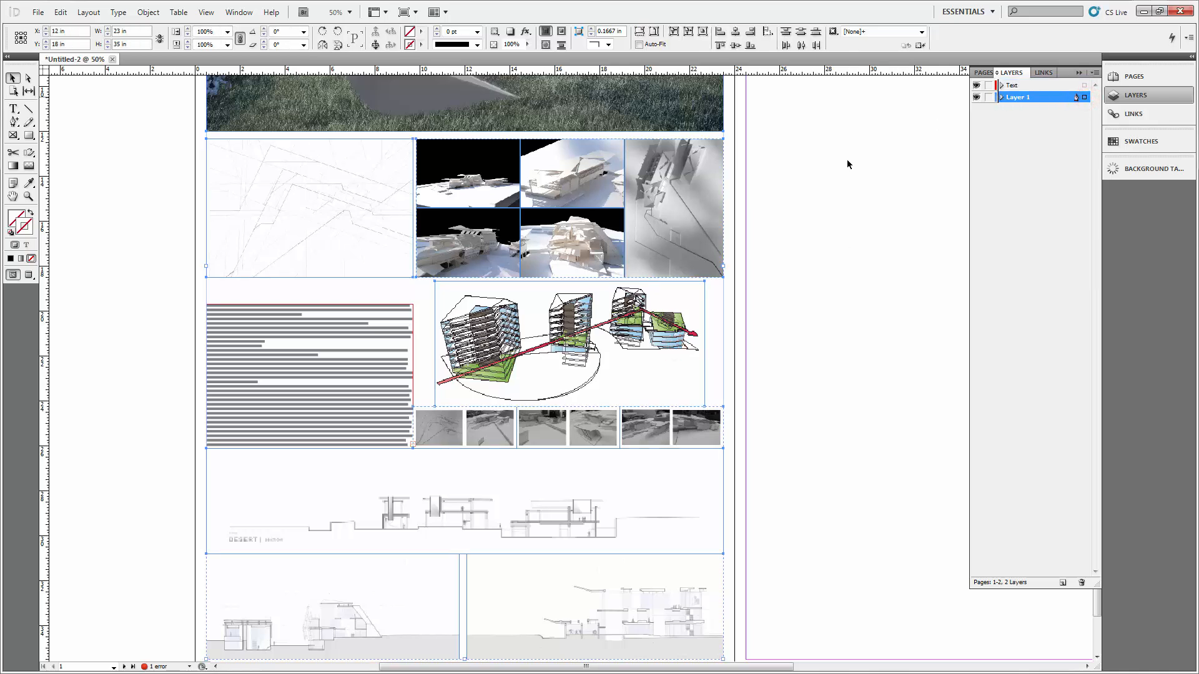
click(776, 300)
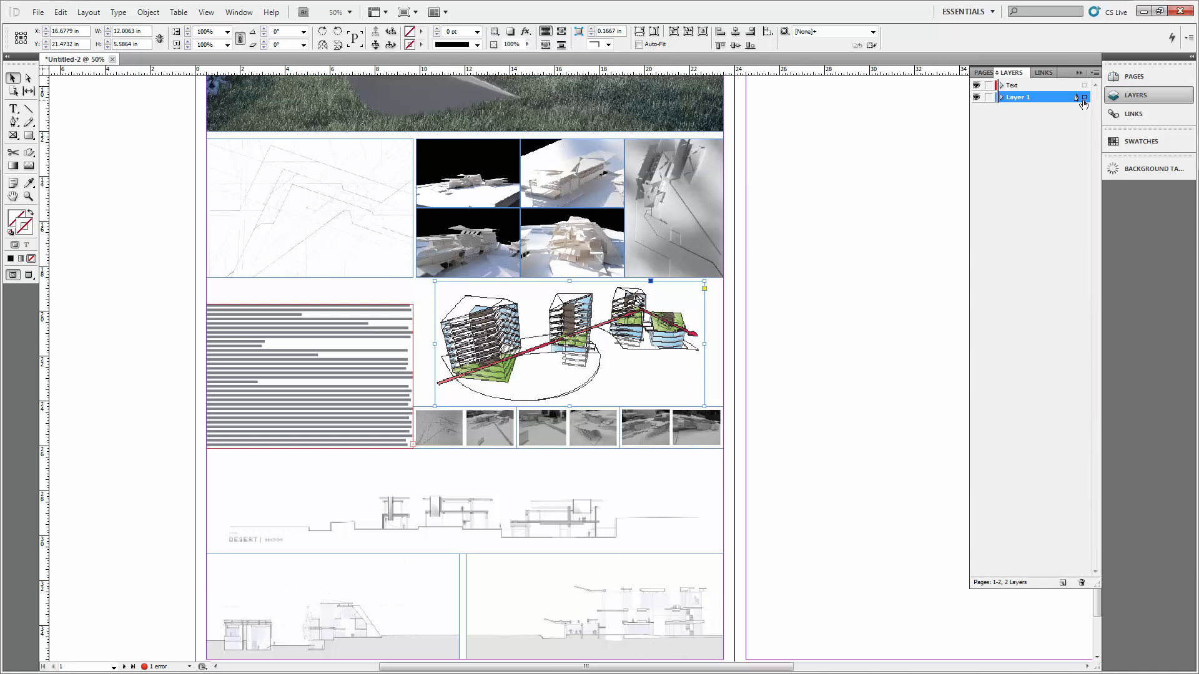
- Move the tower diagram to the Text layer and back to Layer 1
drag(1083, 98, 1085, 87)
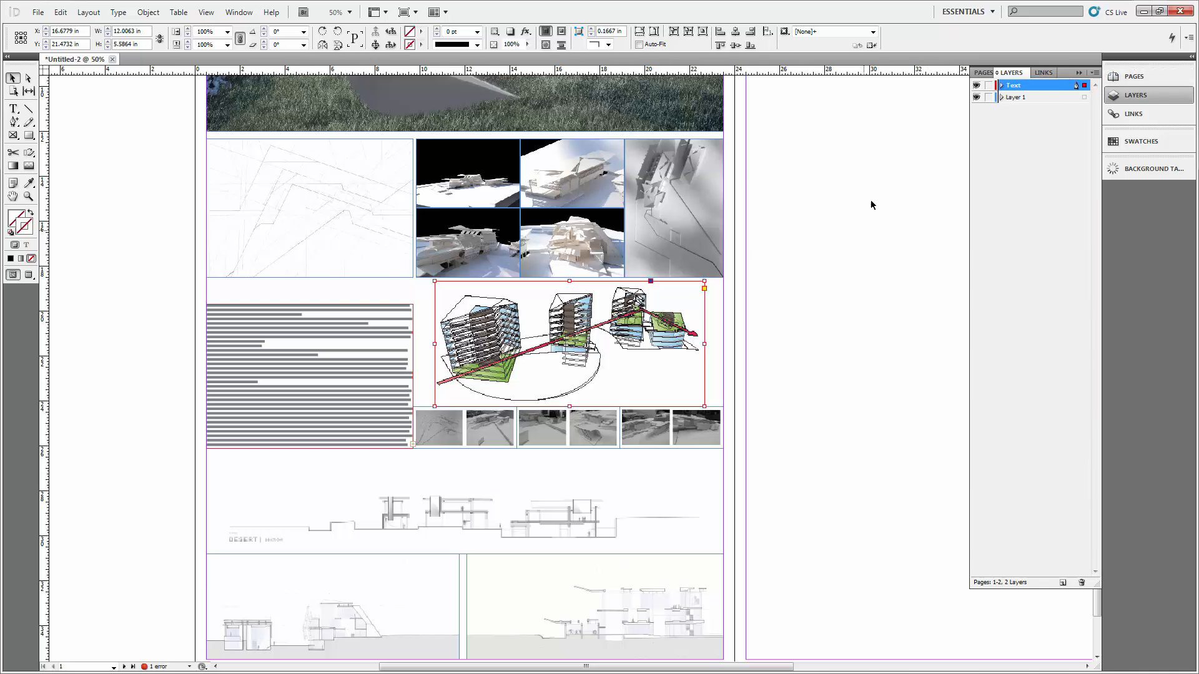
click(827, 267)
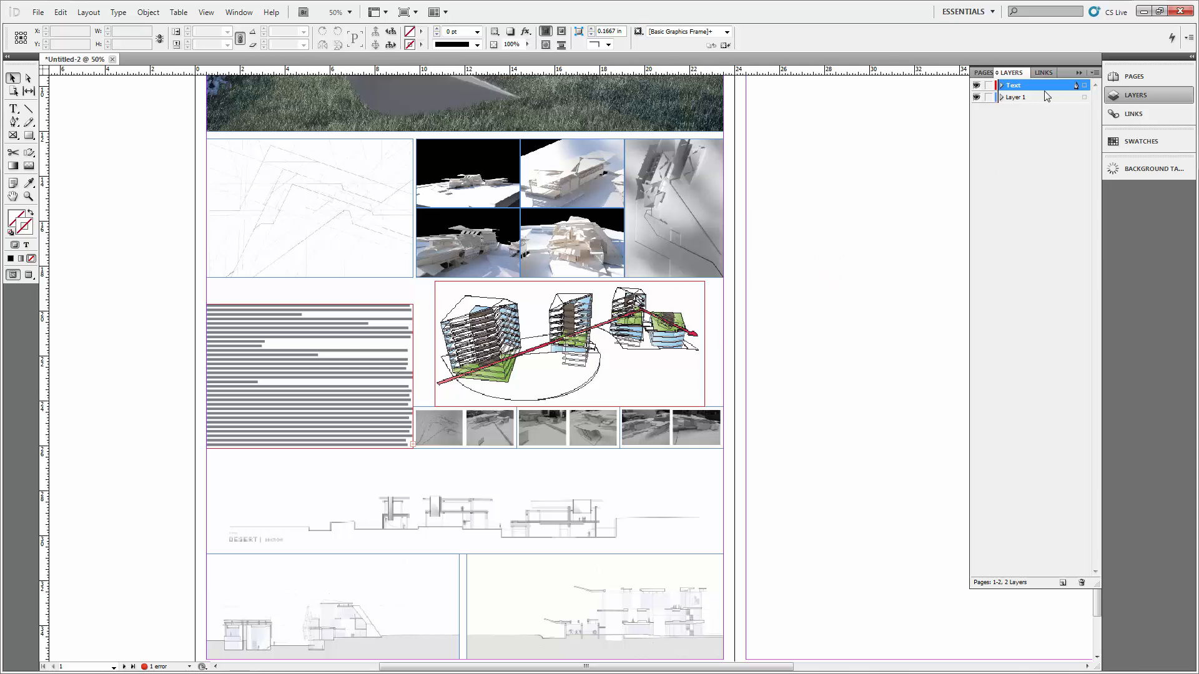
click(1085, 85)
click(1085, 85)
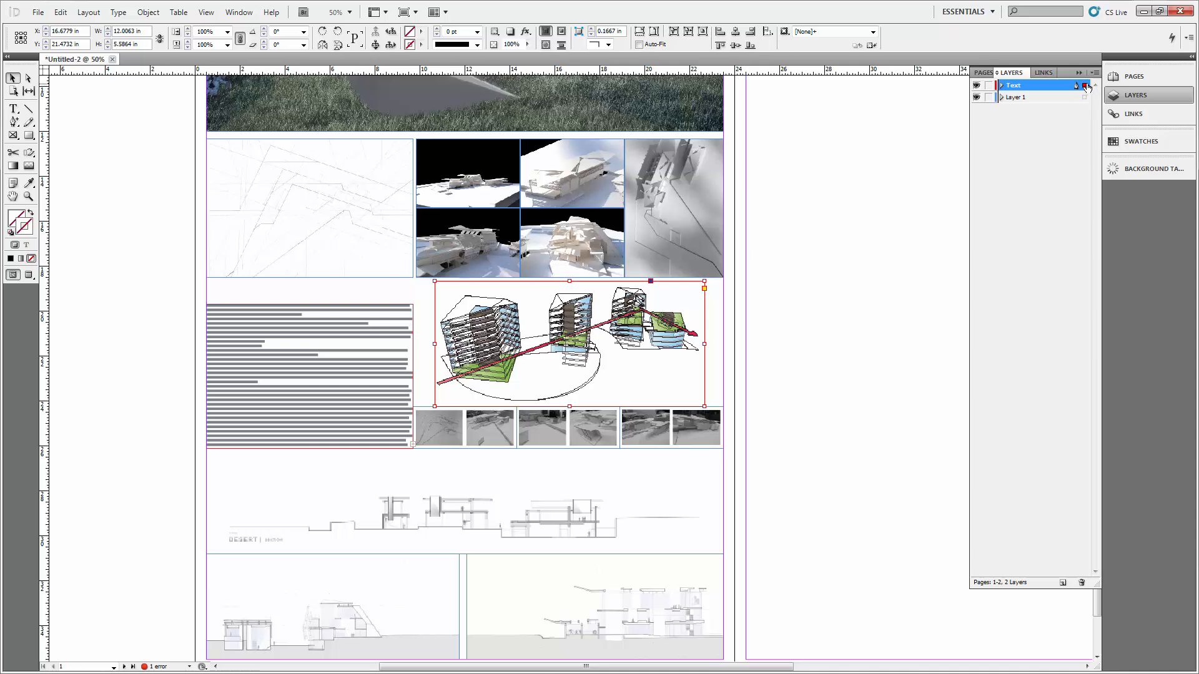
drag(1084, 86, 1084, 98)
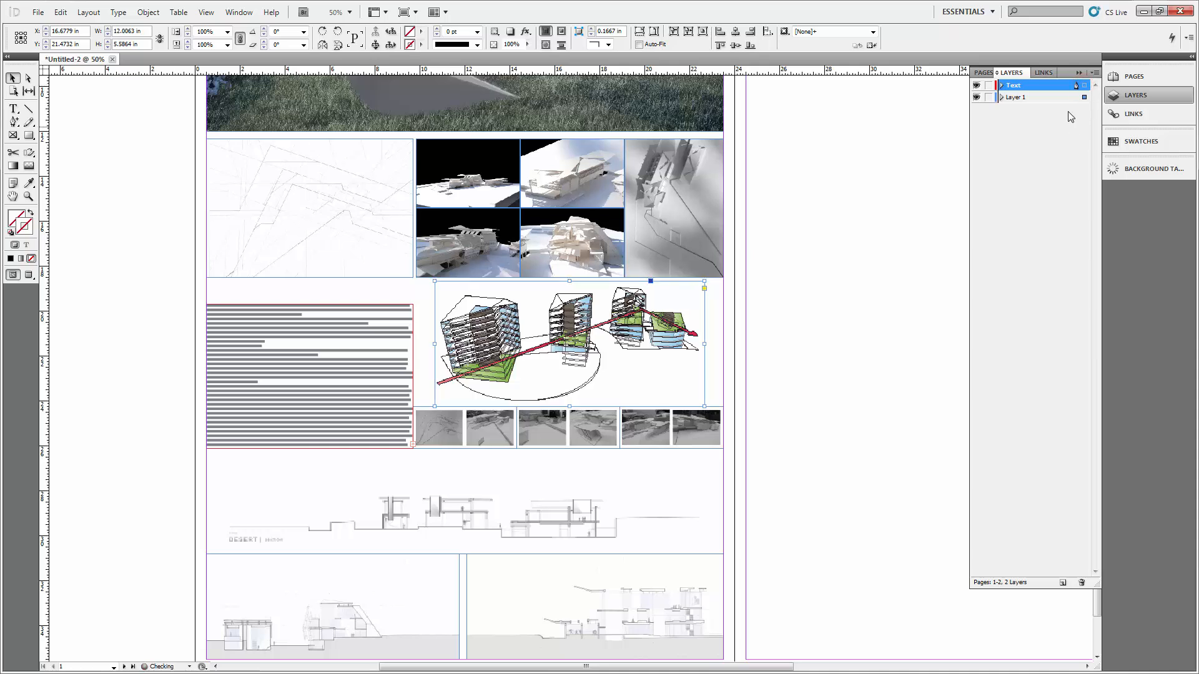
click(746, 334)
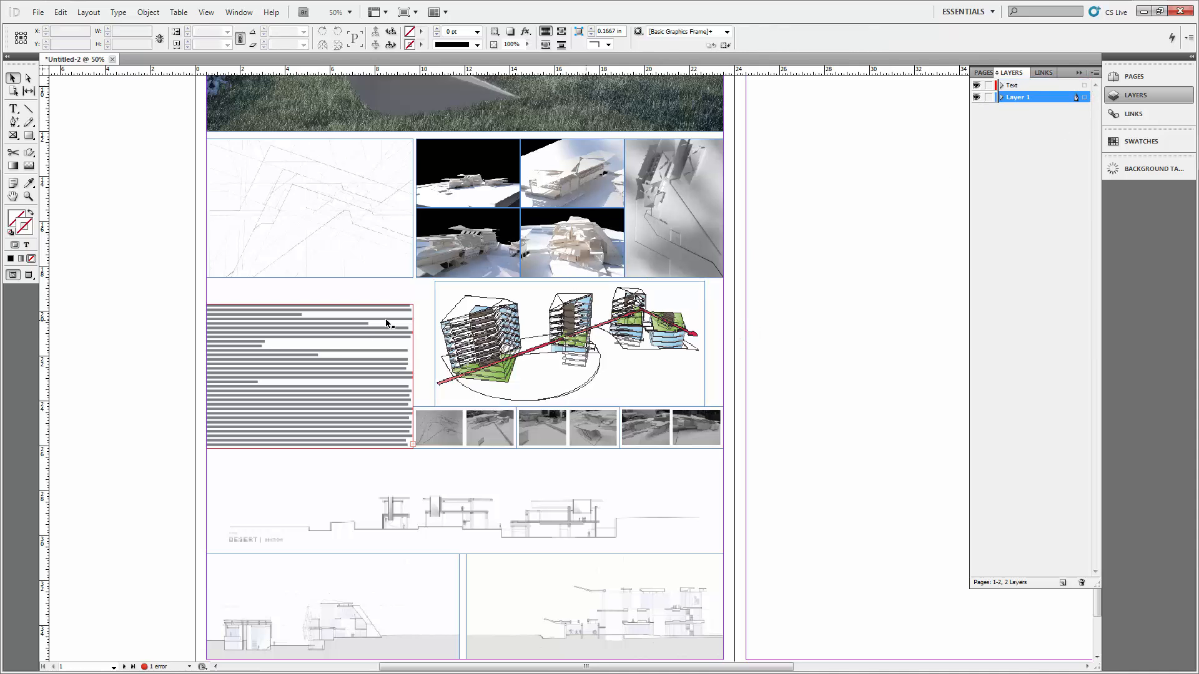
- Lock Layer 1 and make the Text layer active
key(ctrl+equal)
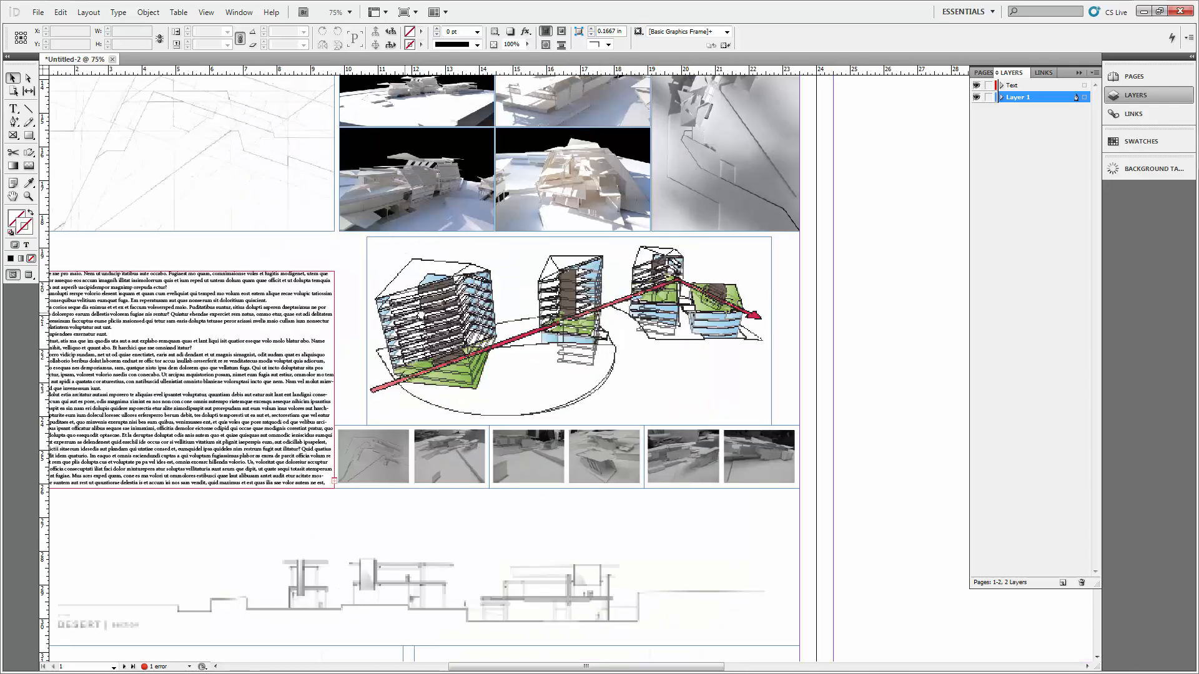
drag(422, 315, 528, 293)
key(ctrl+equal)
drag(437, 277, 491, 310)
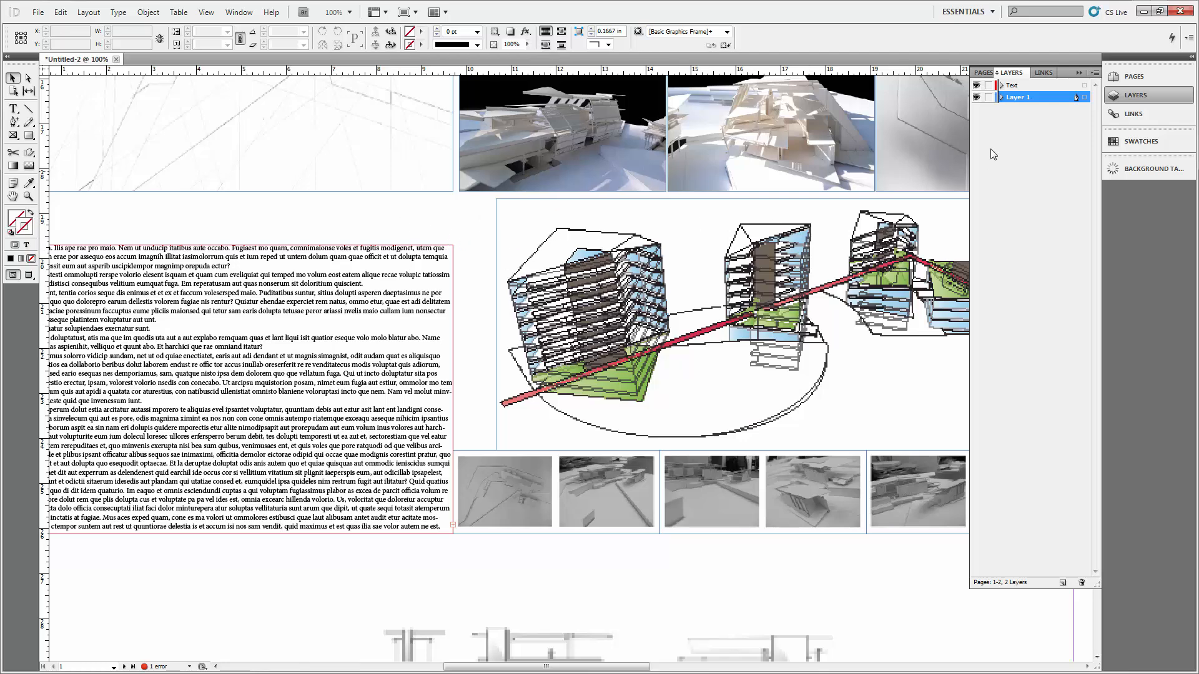
click(987, 98)
click(1047, 154)
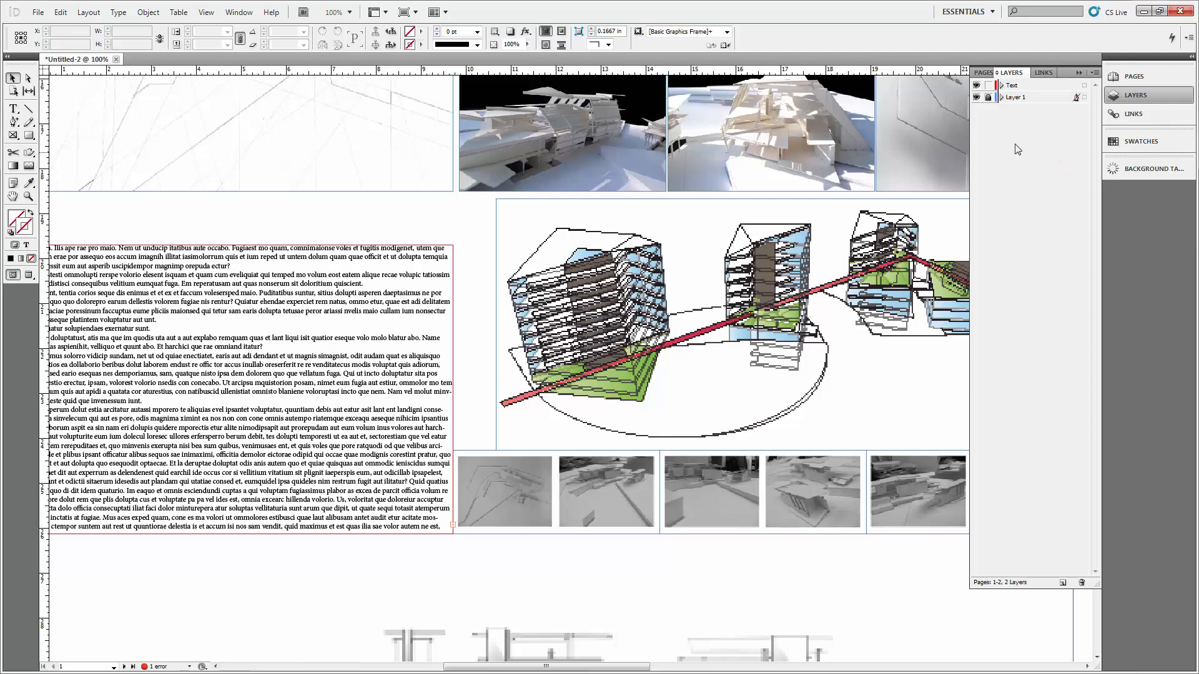
click(1075, 86)
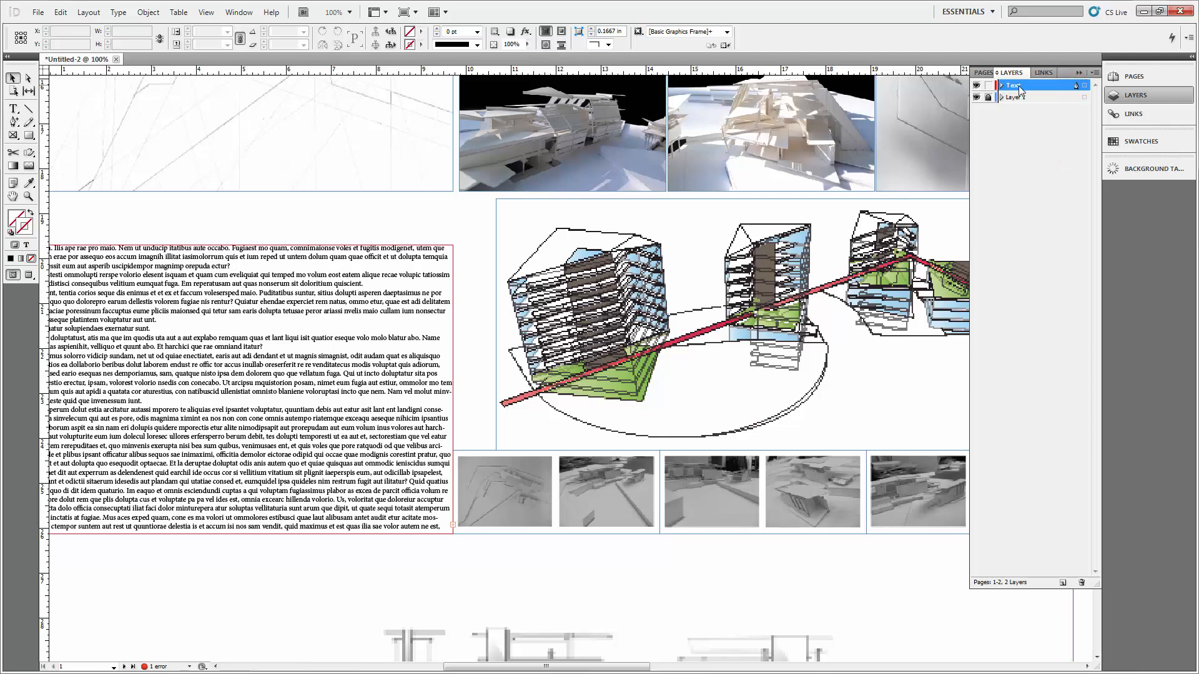
- Create a text frame about 2.78 × 1.59 in on the pasteboard beside the text block and open it for text entry
click(377, 218)
drag(341, 218, 553, 212)
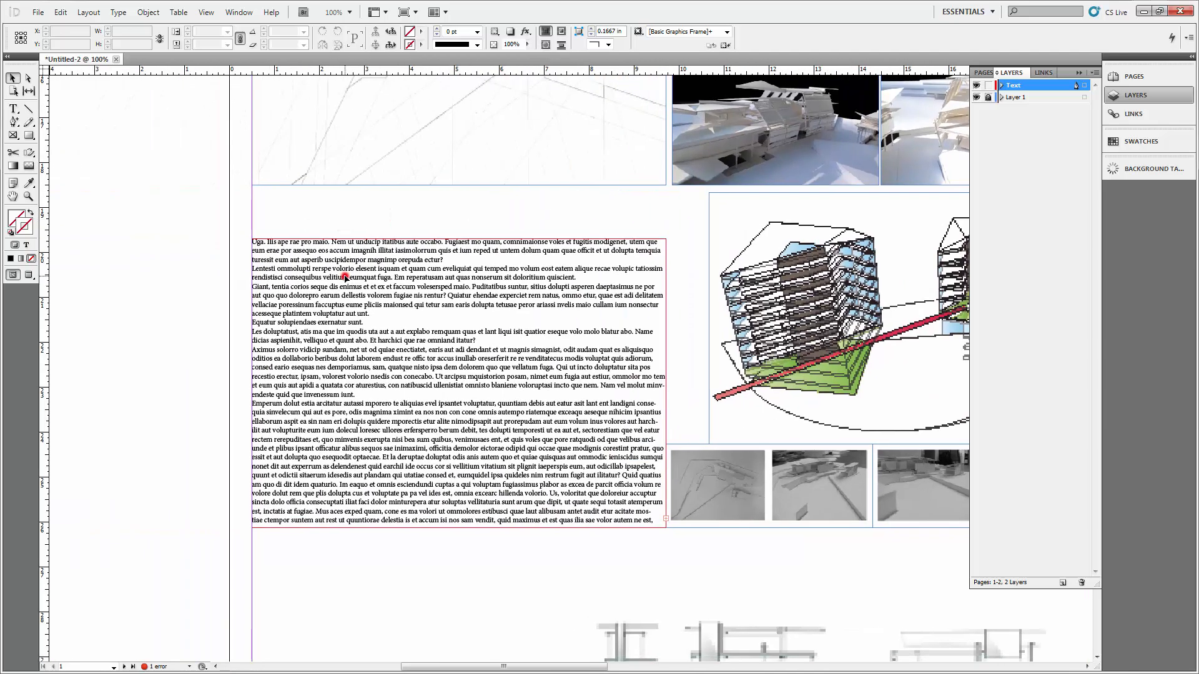
triple_click(346, 278)
click(272, 212)
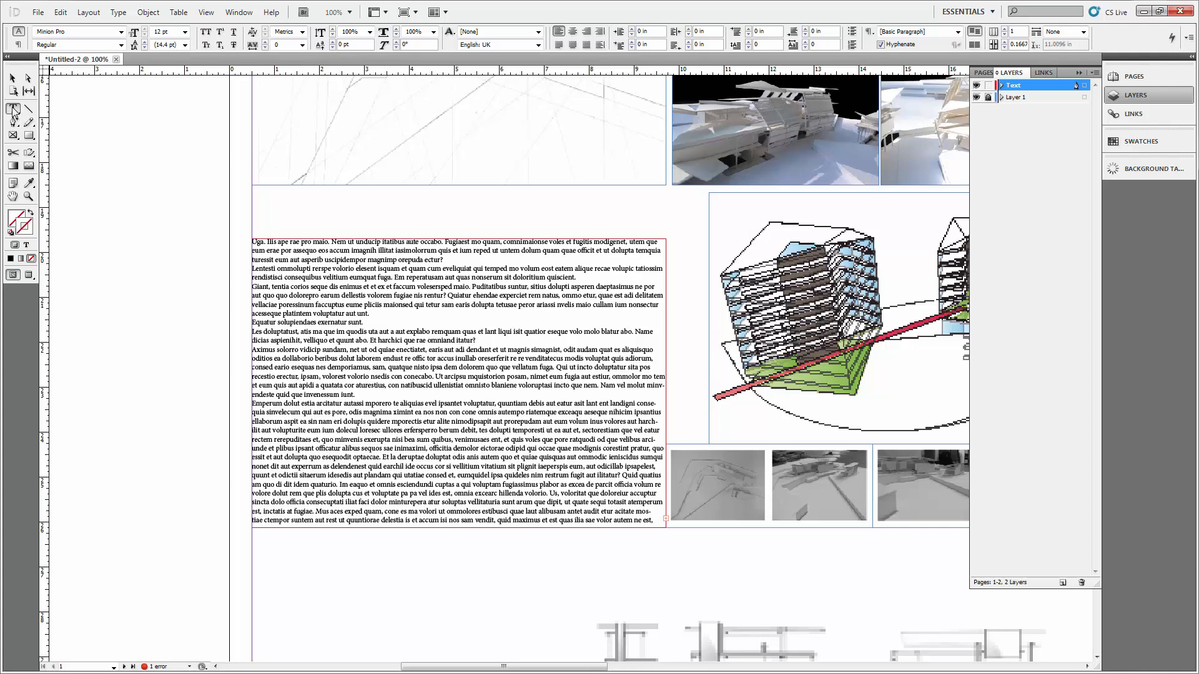
drag(87, 196, 212, 267)
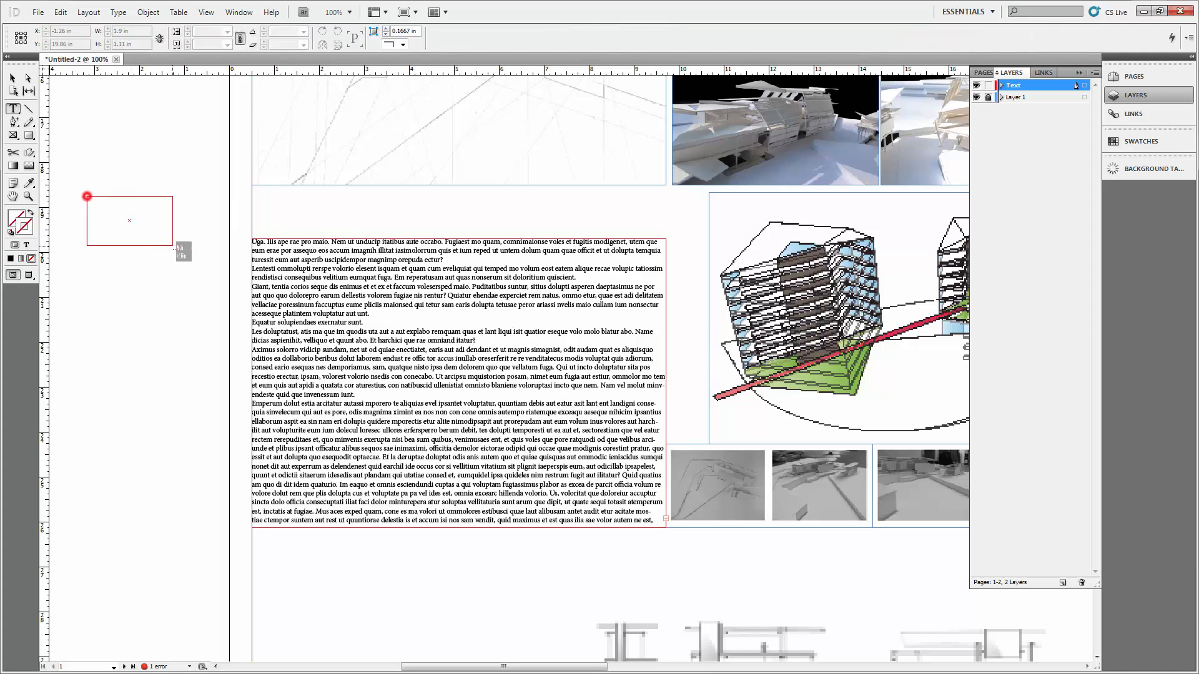
click(12, 79)
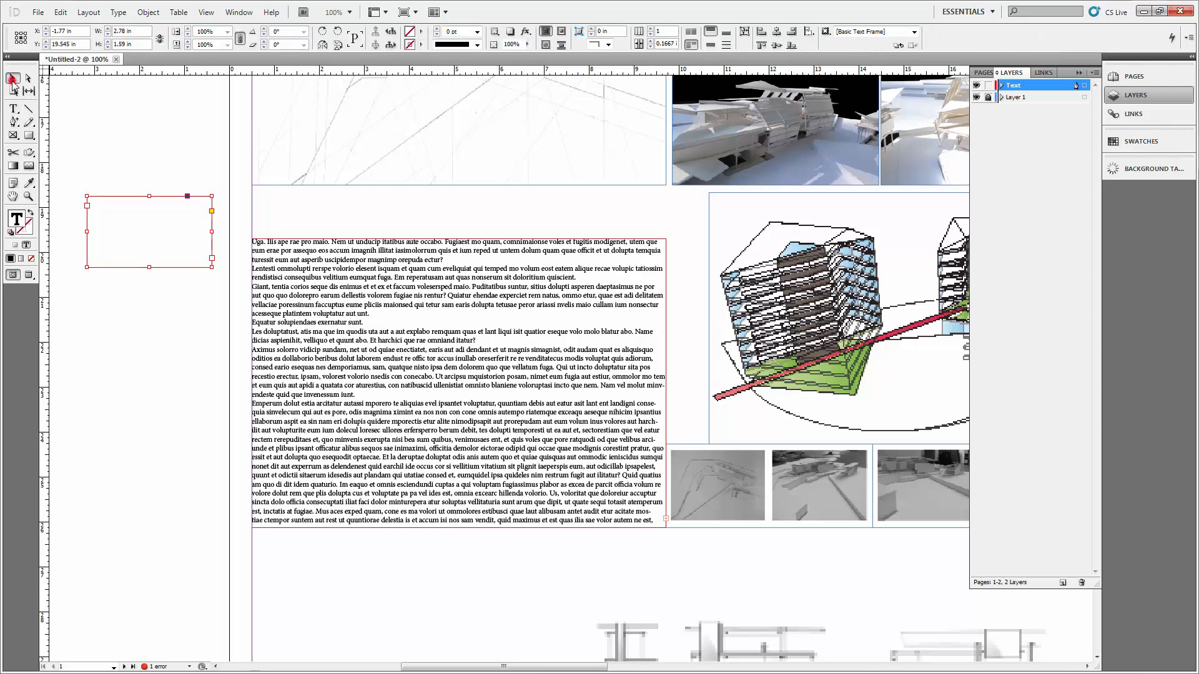
double_click(131, 203)
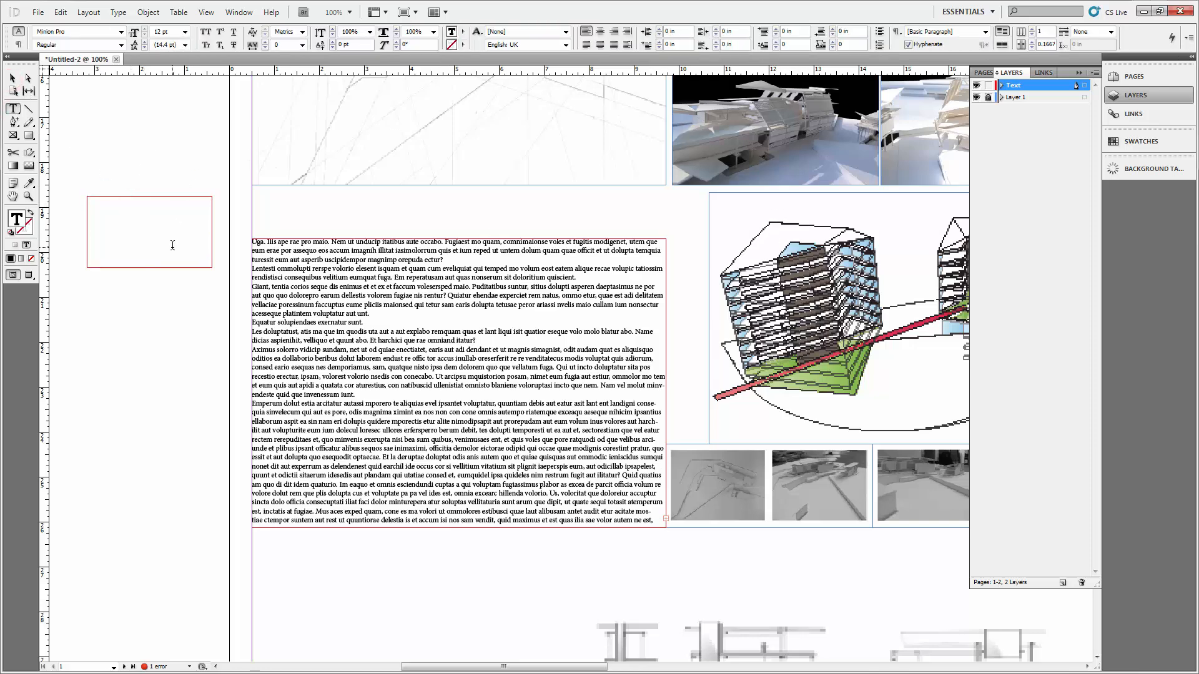
- Enter the title "Design 4 Desert" in the new text frame, correcting its second letter to lowercase
text(DEsign 4 Desert)
click(94, 200)
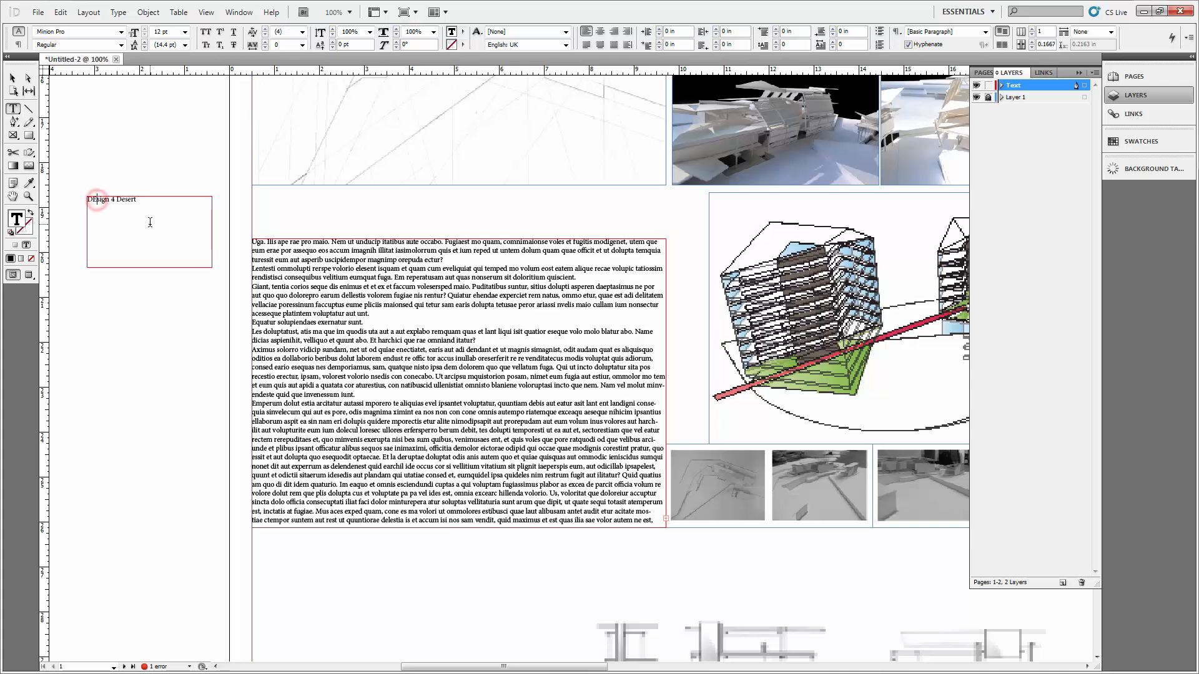
key(BackSpace)
text(e)
- Format the "Design 4 Desert" title in Arial at 48 pt
click(13, 78)
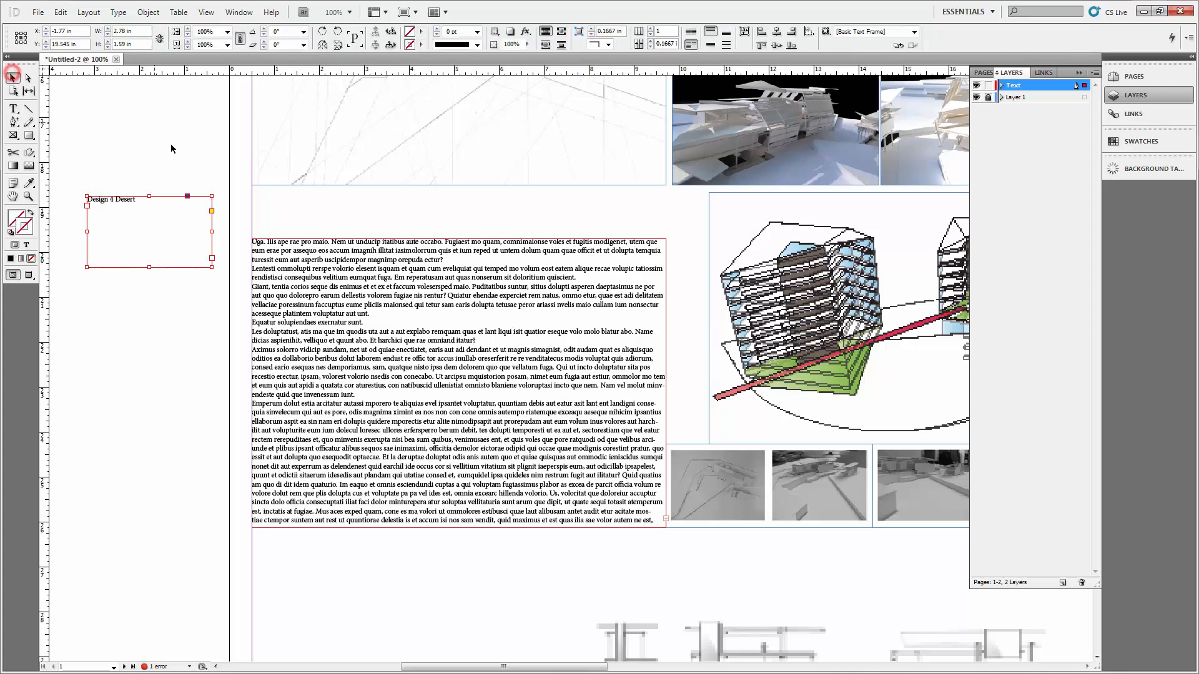
triple_click(136, 227)
click(161, 220)
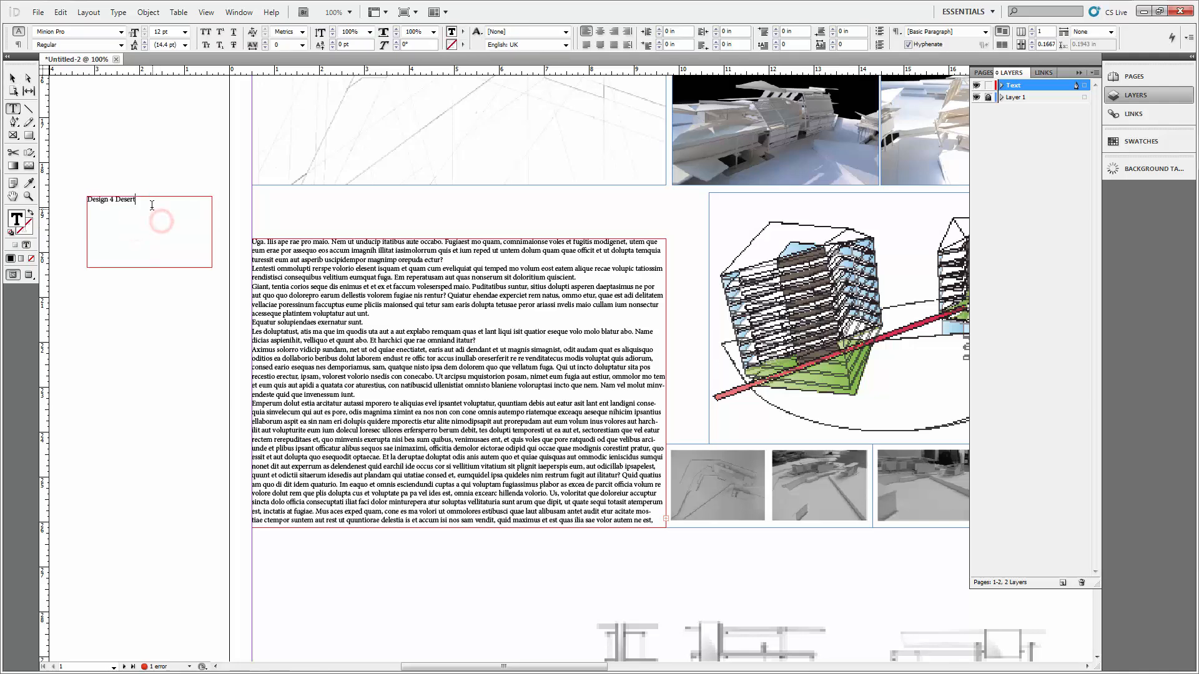
triple_click(153, 207)
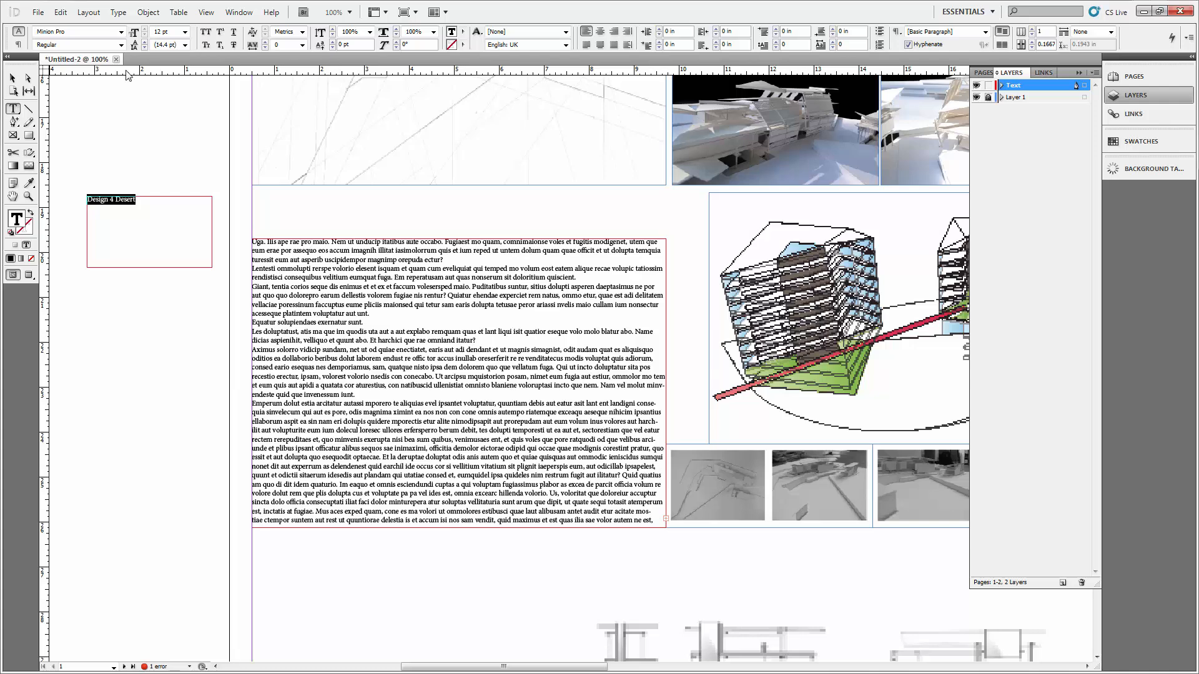
click(121, 31)
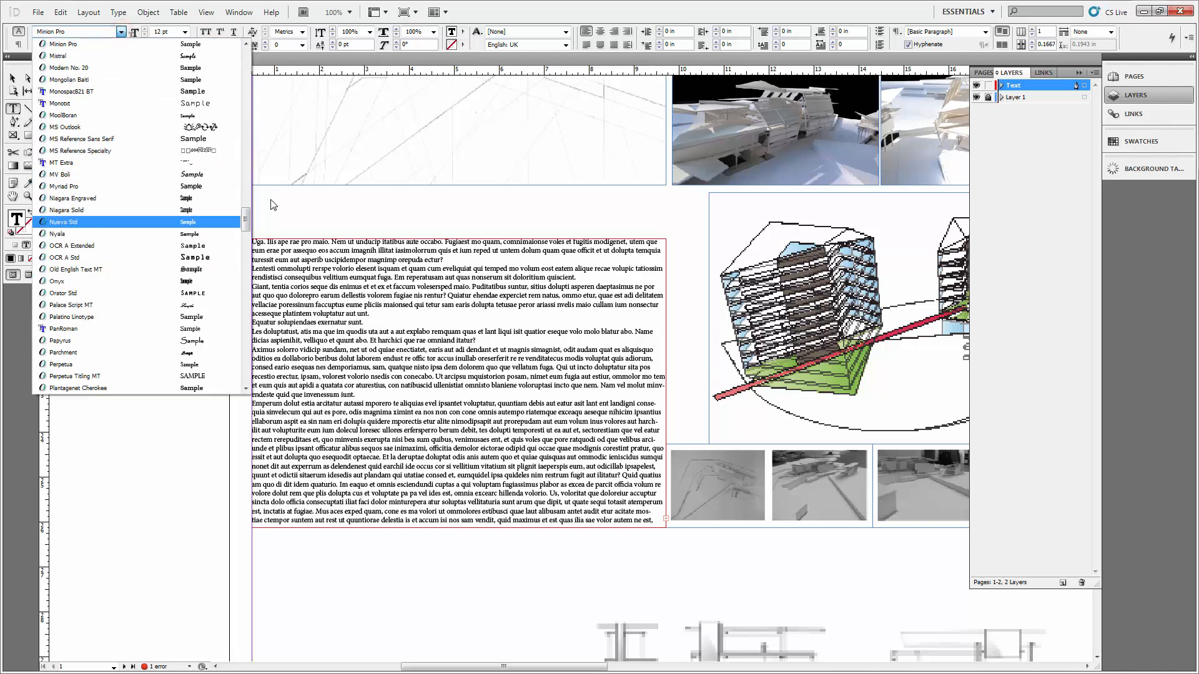
drag(247, 220, 273, 65)
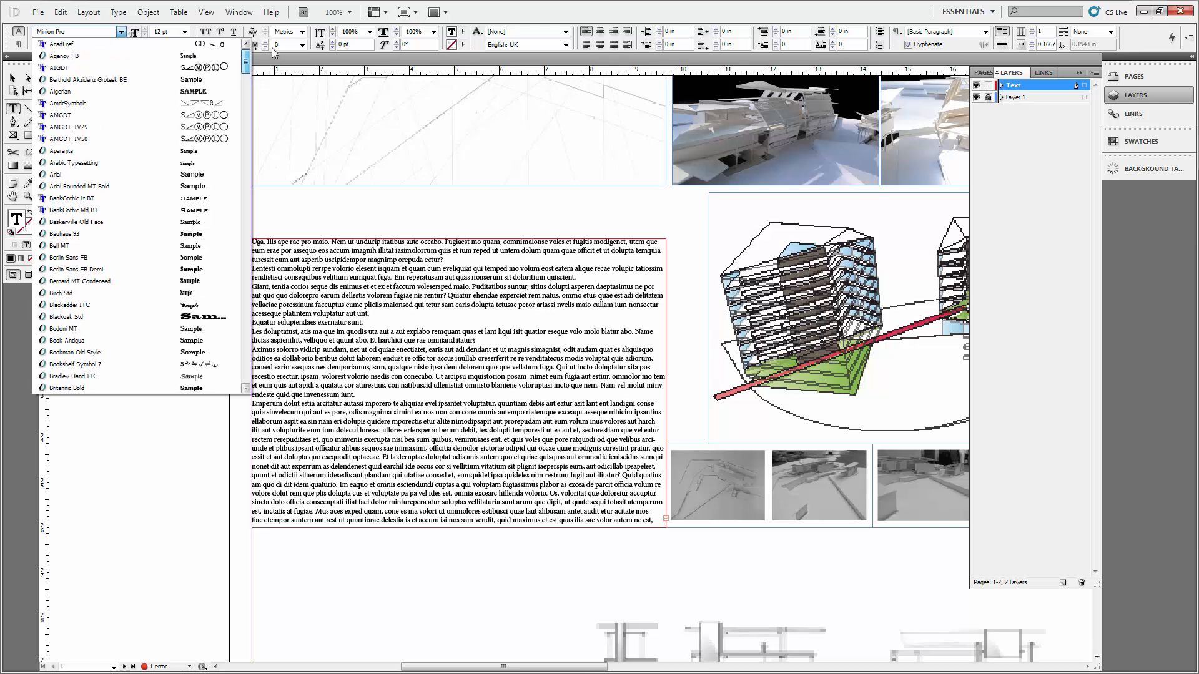
click(141, 175)
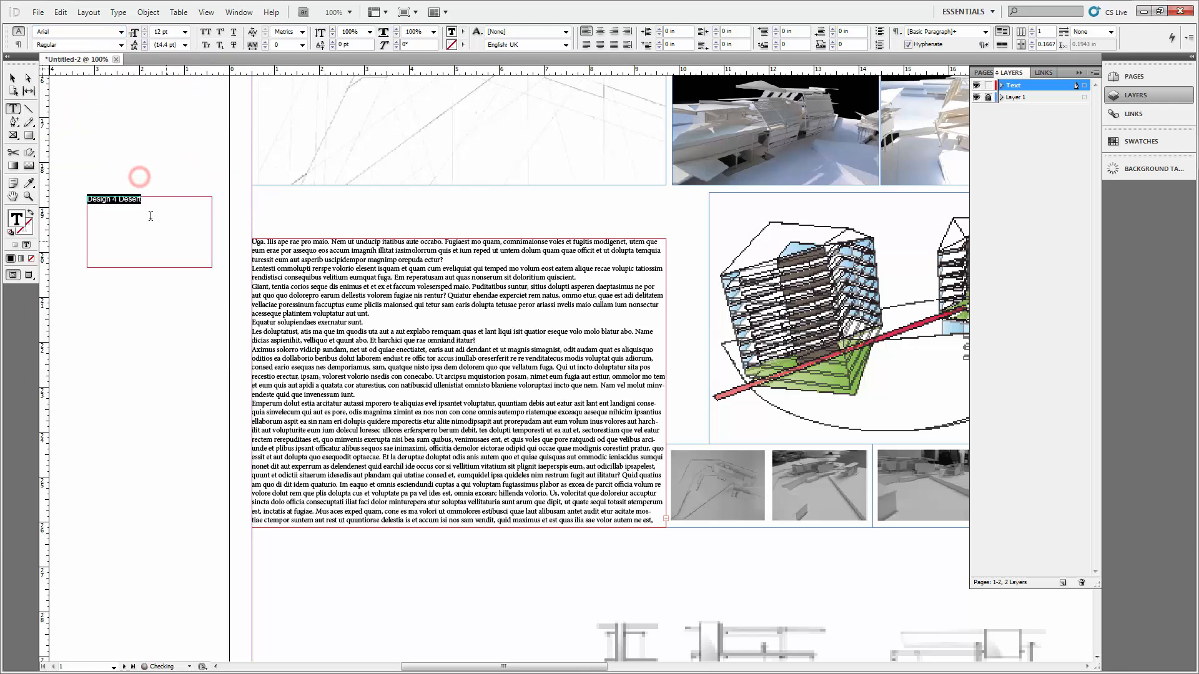
click(186, 32)
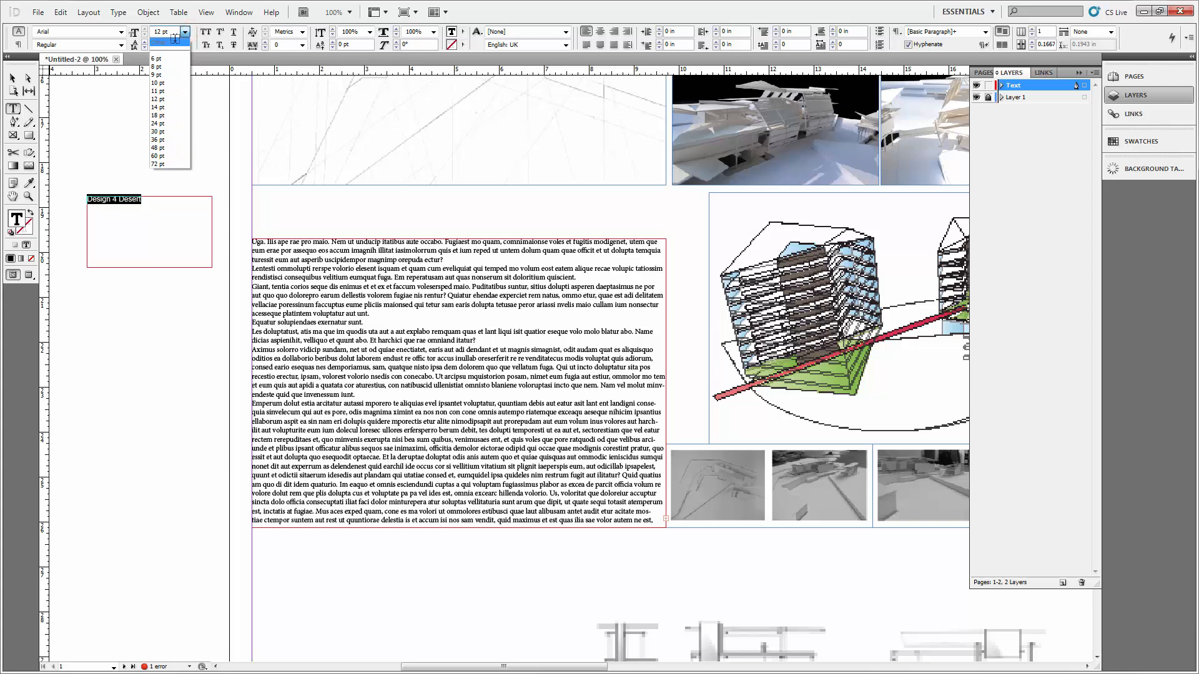
click(164, 148)
- Resize the title frame to about 5.88 × 0.73 in and move it directly above the body text, flush with the page margin
click(12, 78)
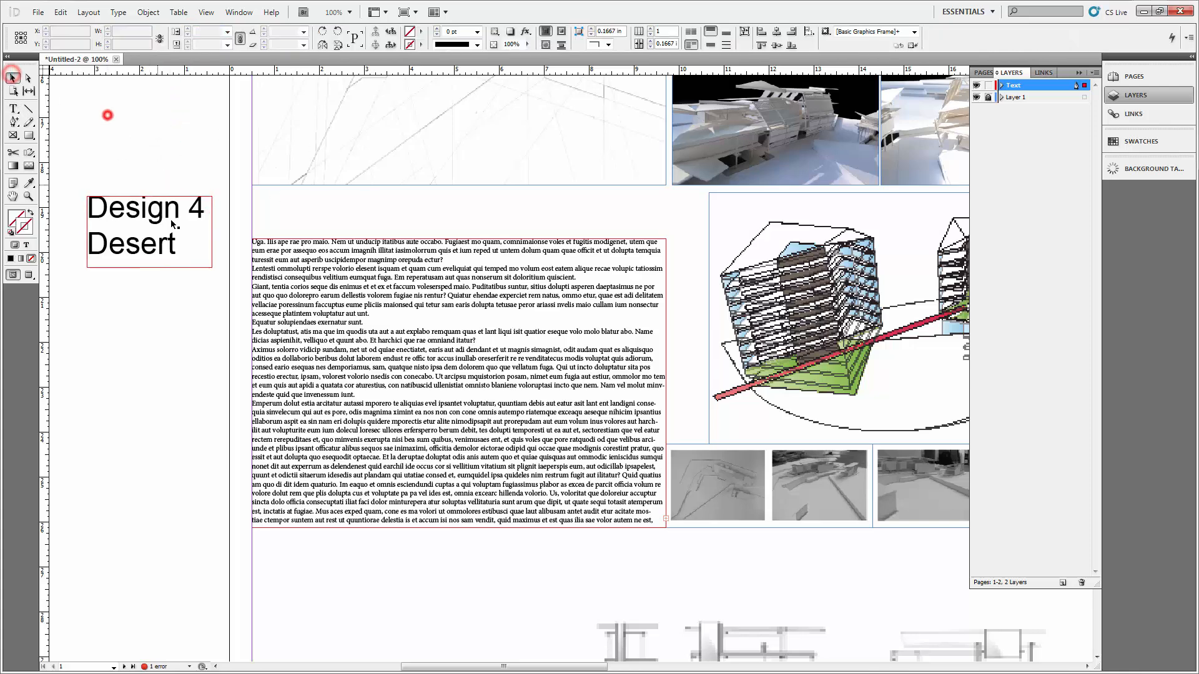
drag(213, 267, 353, 228)
click(85, 123)
mouse_move(139, 213)
mouse_down()
mouse_move(323, 225)
mouse_move(329, 209)
mouse_up()
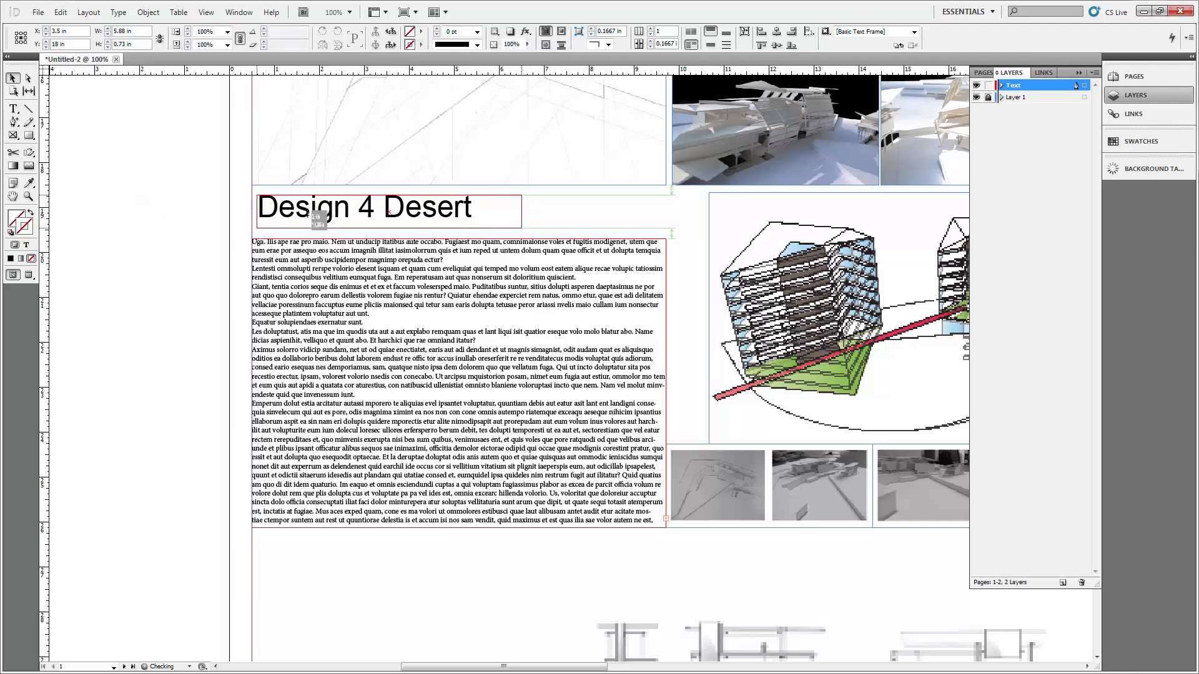
click(382, 217)
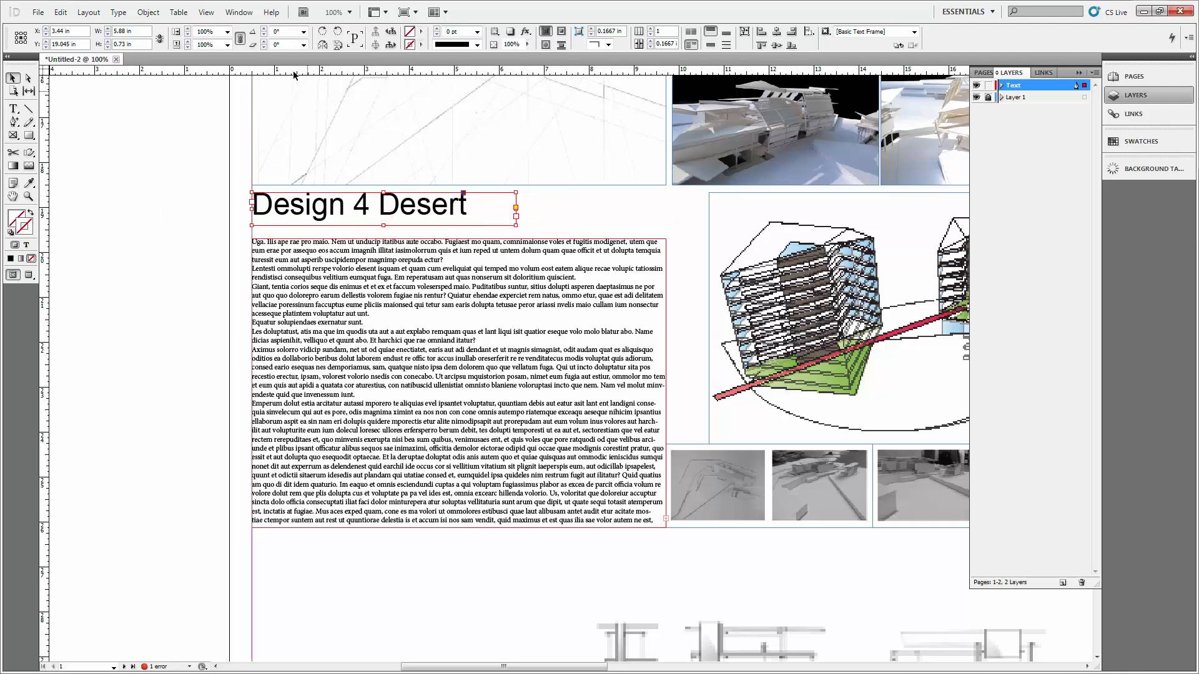
- Increase the title's font size to 72 pt
double_click(362, 210)
triple_click(362, 209)
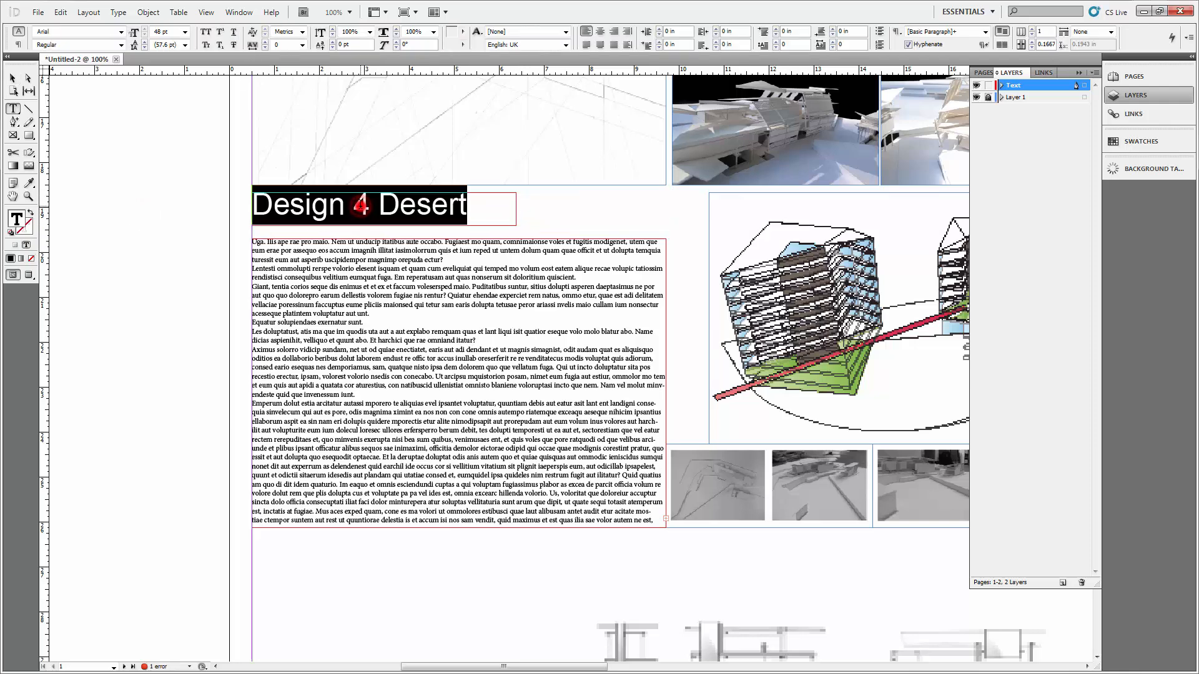
click(185, 32)
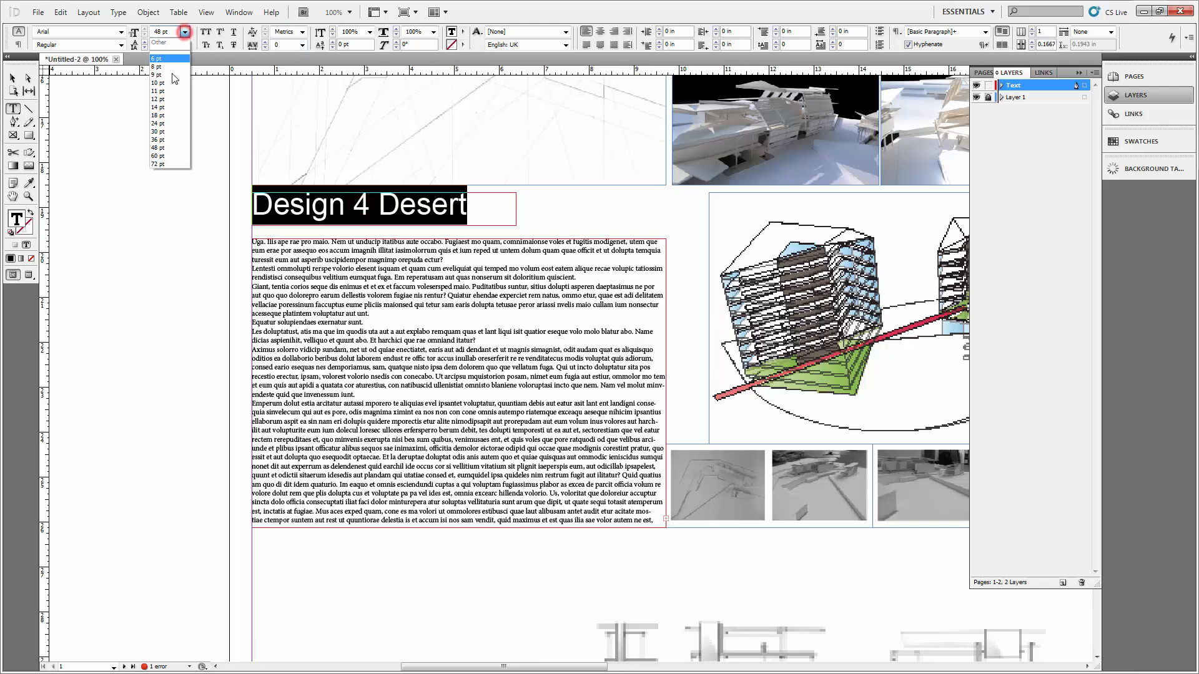
click(162, 165)
key(Escape)
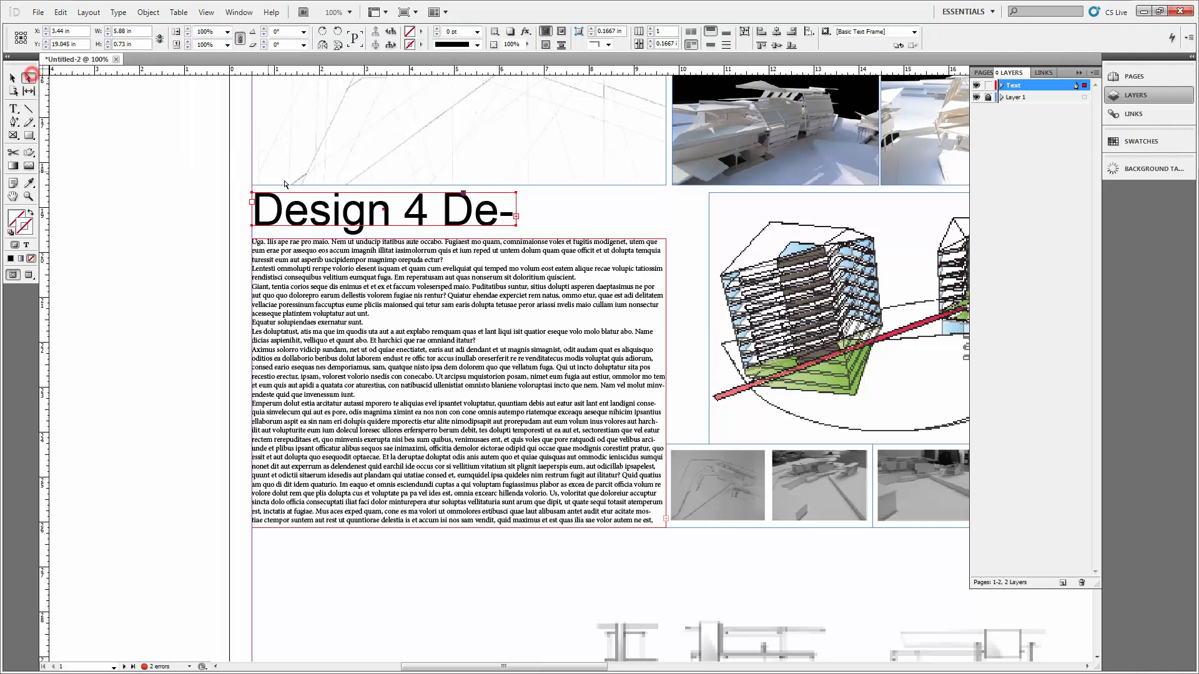
- Enlarge the title frame to about 9.22 × 0.88 in, matching the width of the body text frame
click(157, 146)
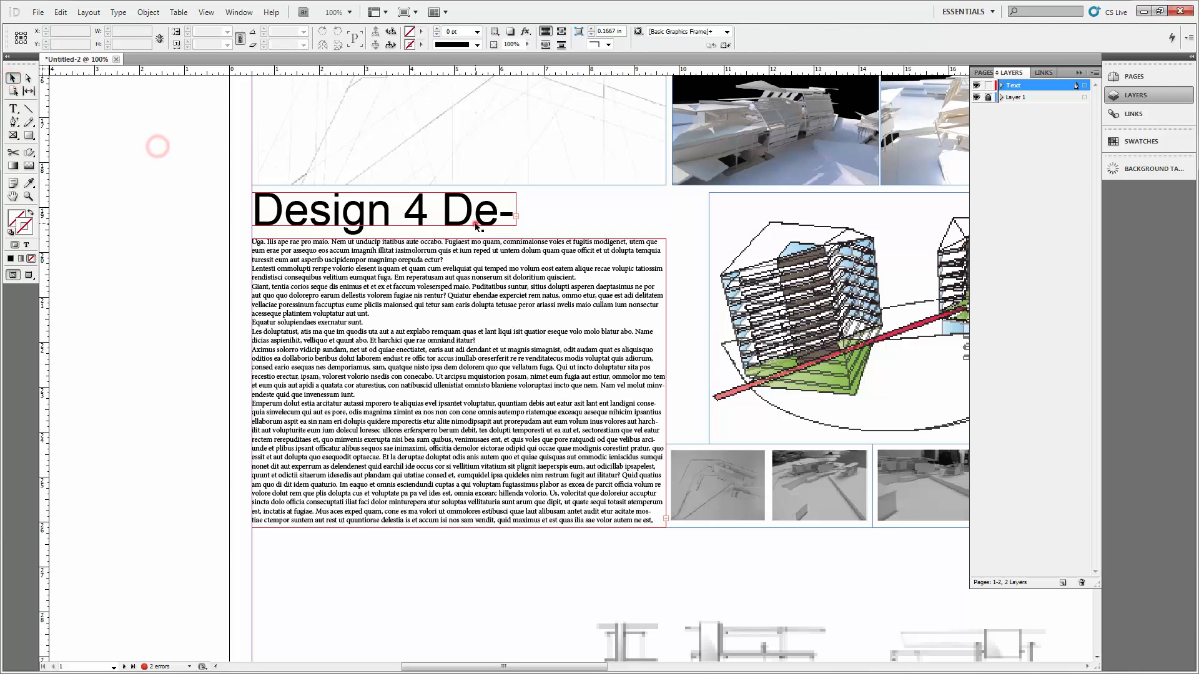
click(474, 223)
drag(515, 225, 665, 232)
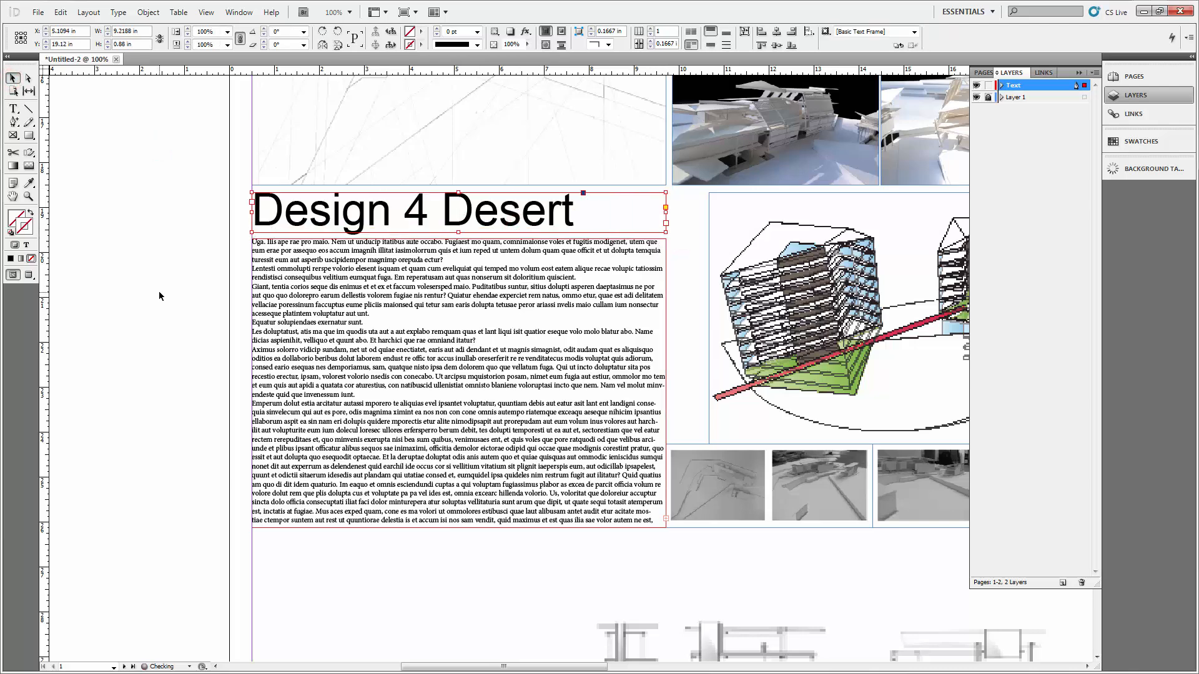
click(155, 289)
drag(450, 388, 427, 349)
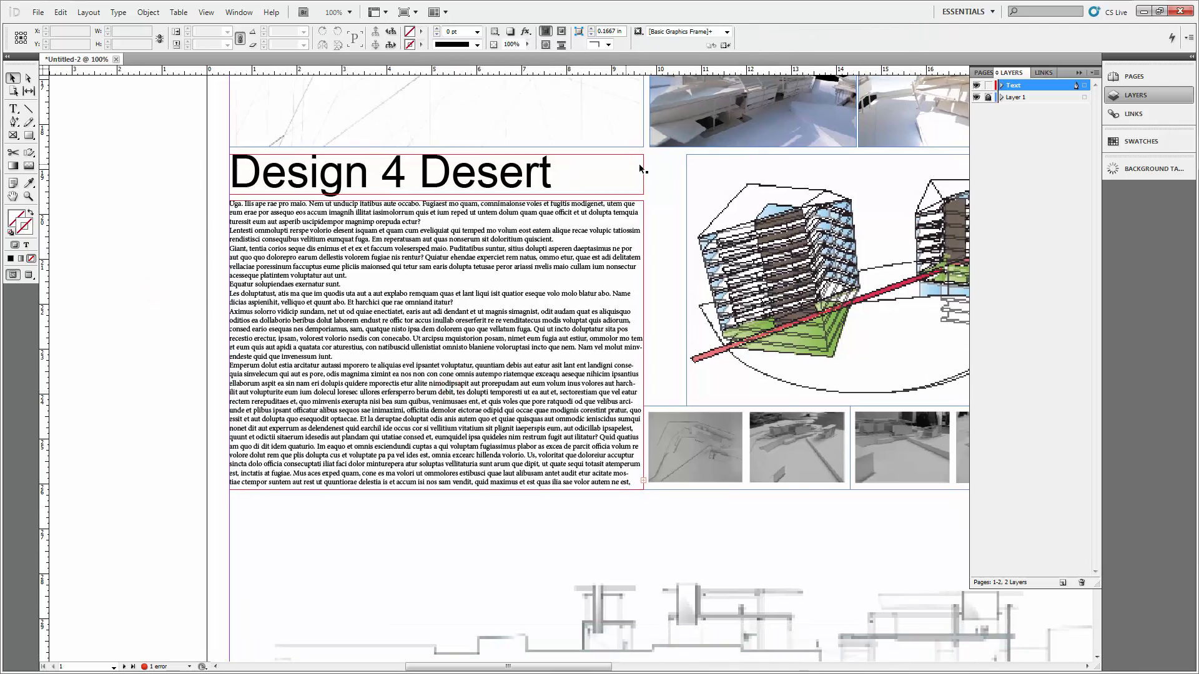
click(626, 179)
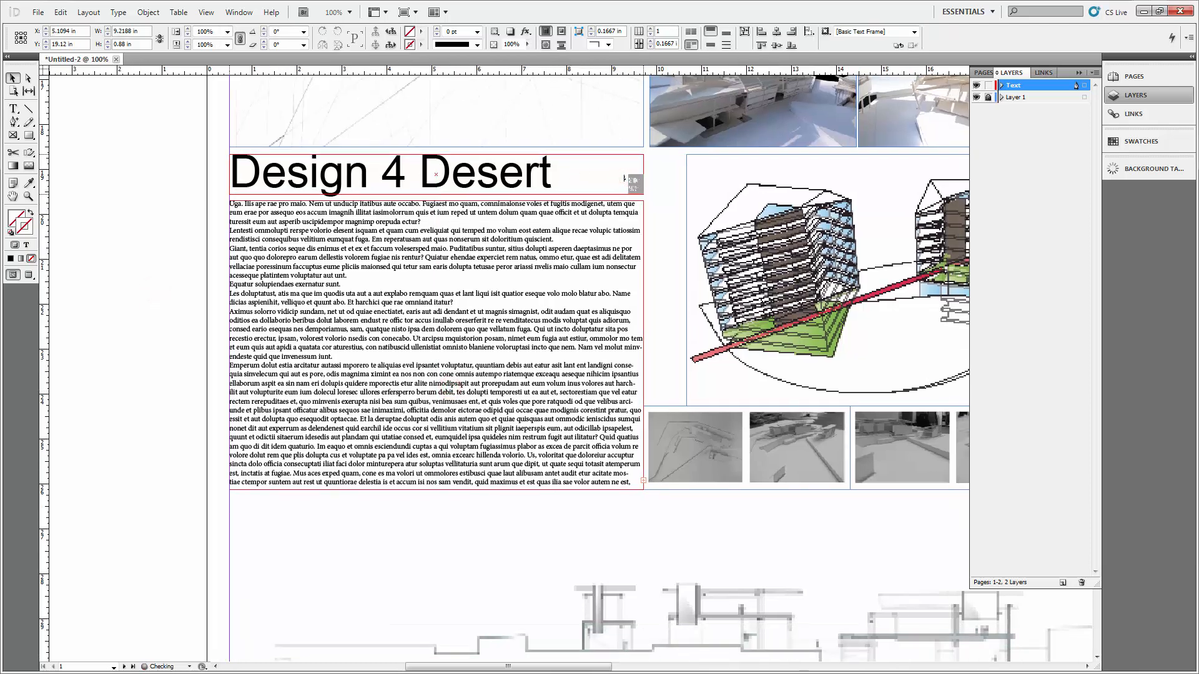
click(670, 198)
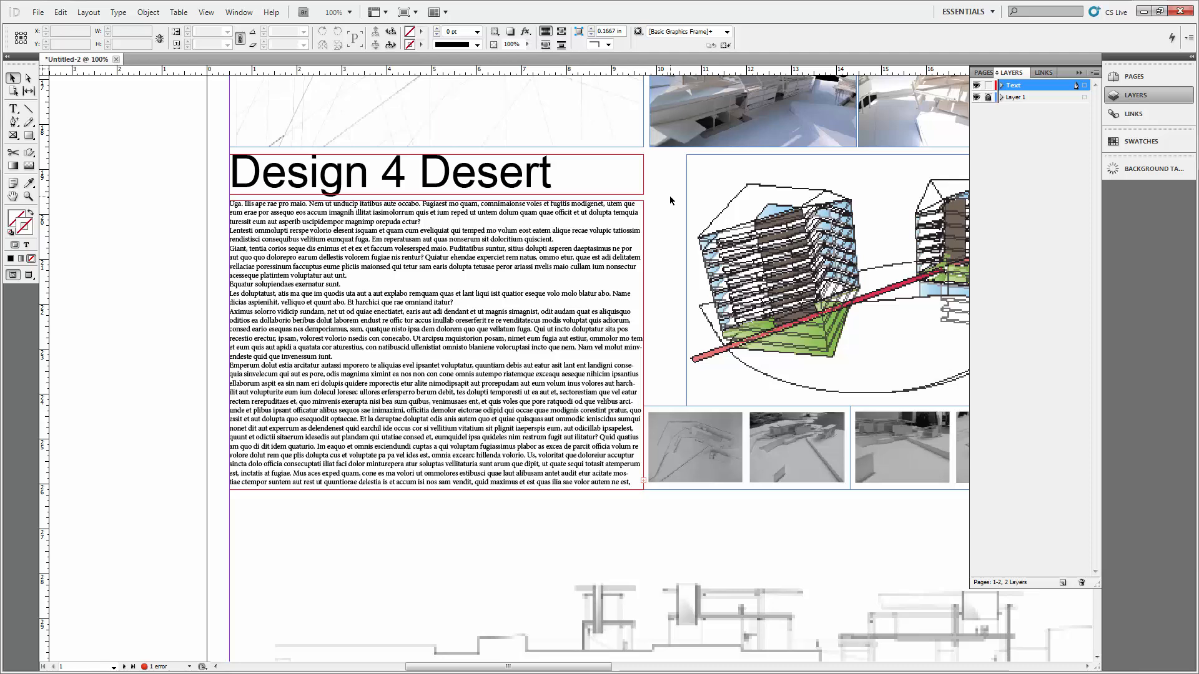
- Try centred and justified alignment on the entire body text, and return it to left alignment
double_click(366, 330)
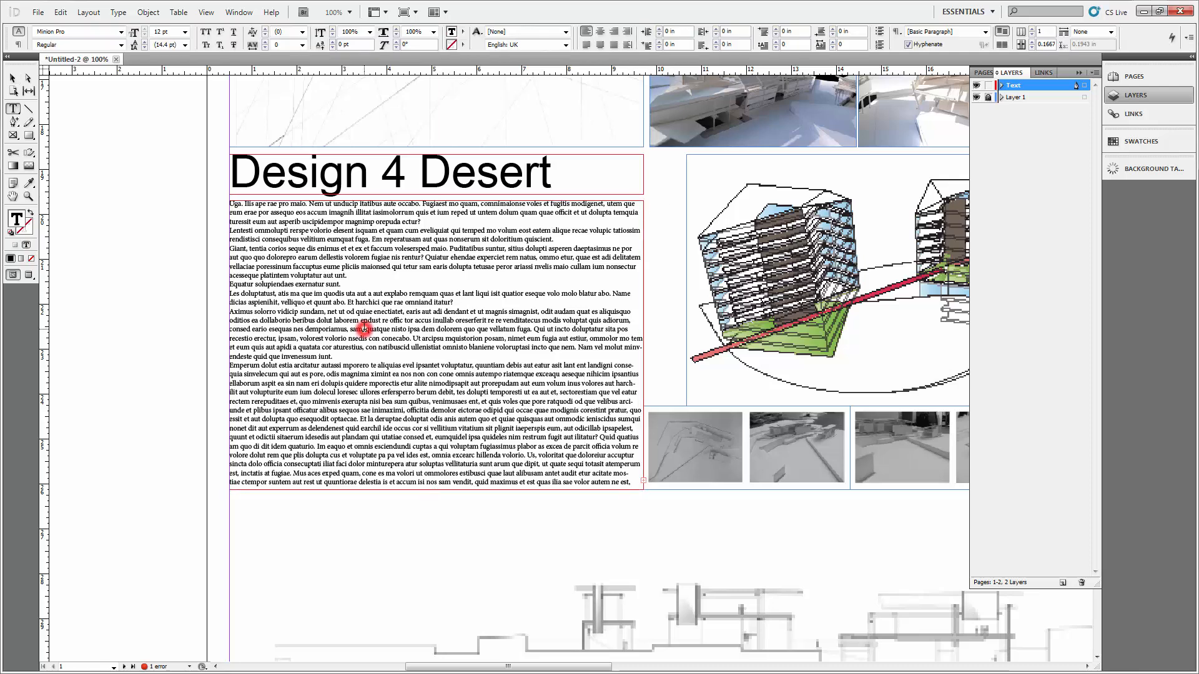
triple_click(365, 330)
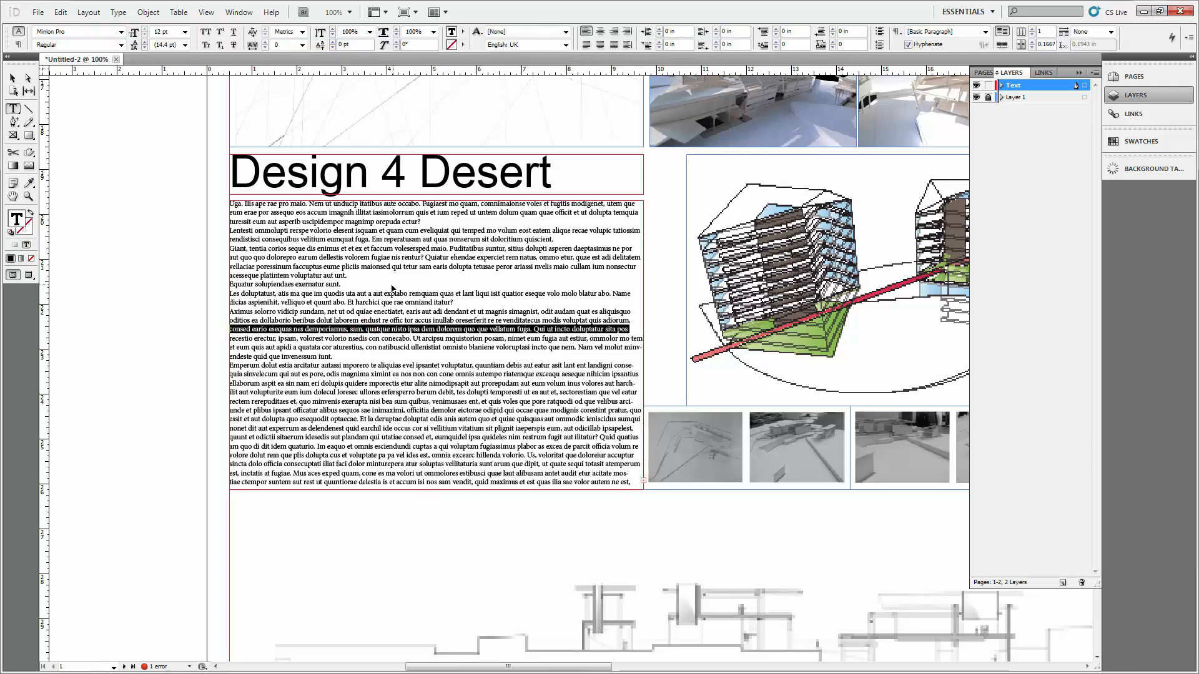
key(ctrl+a)
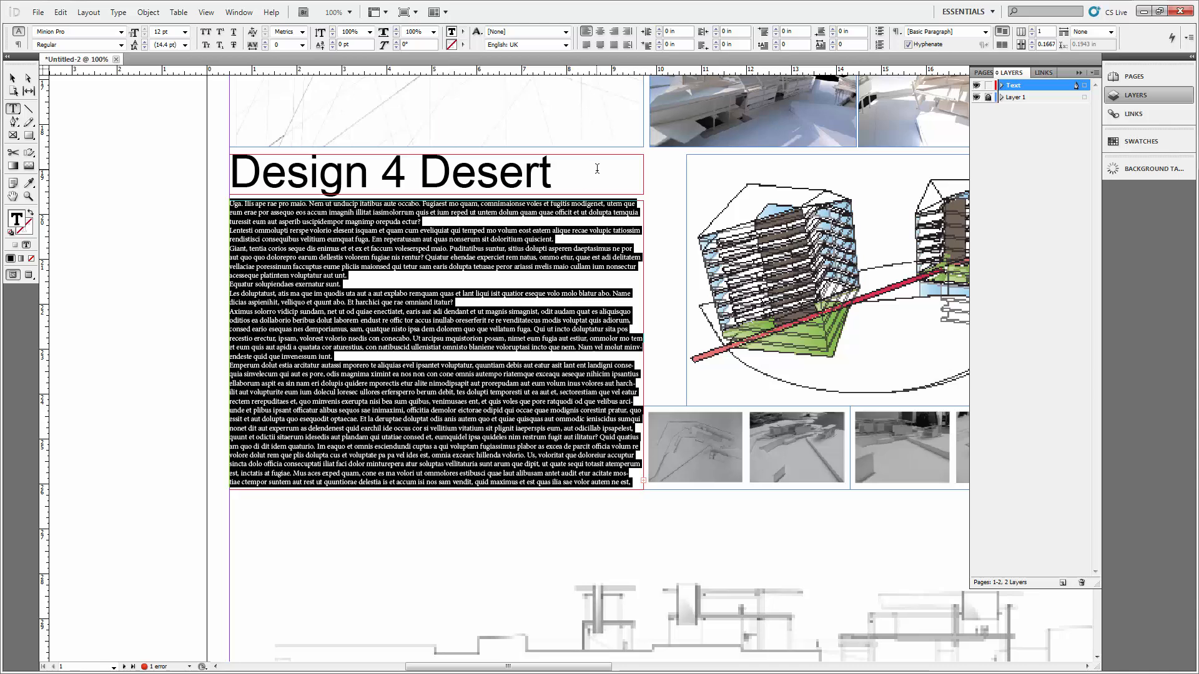
click(600, 32)
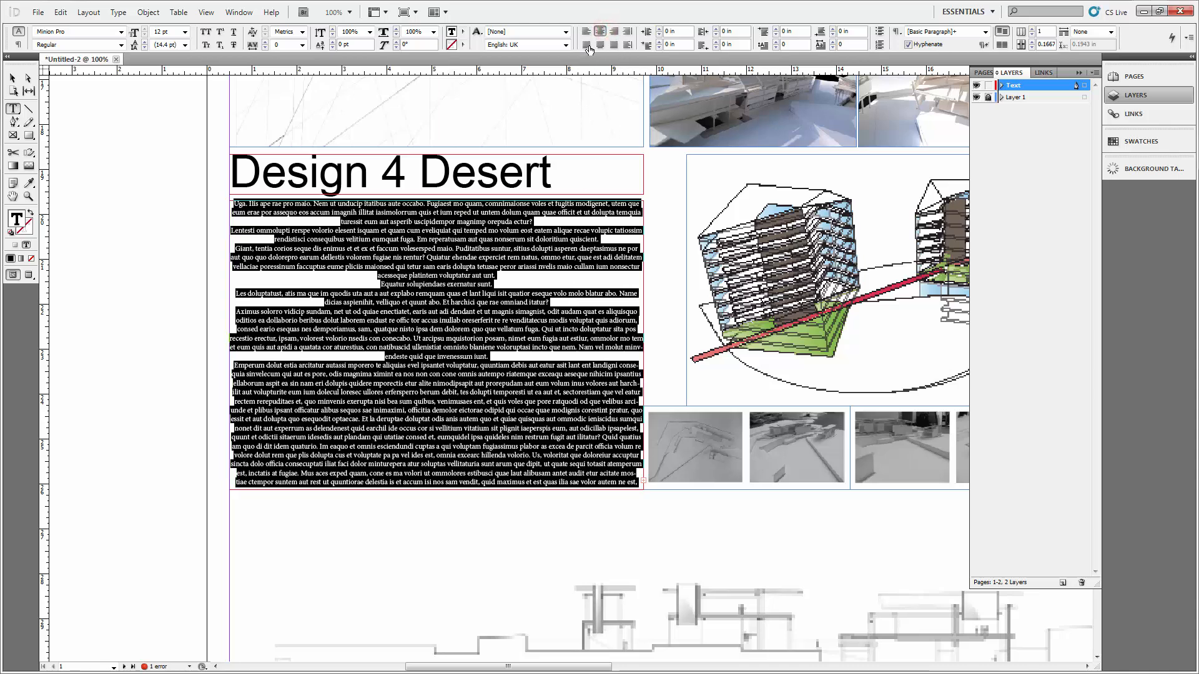
click(587, 45)
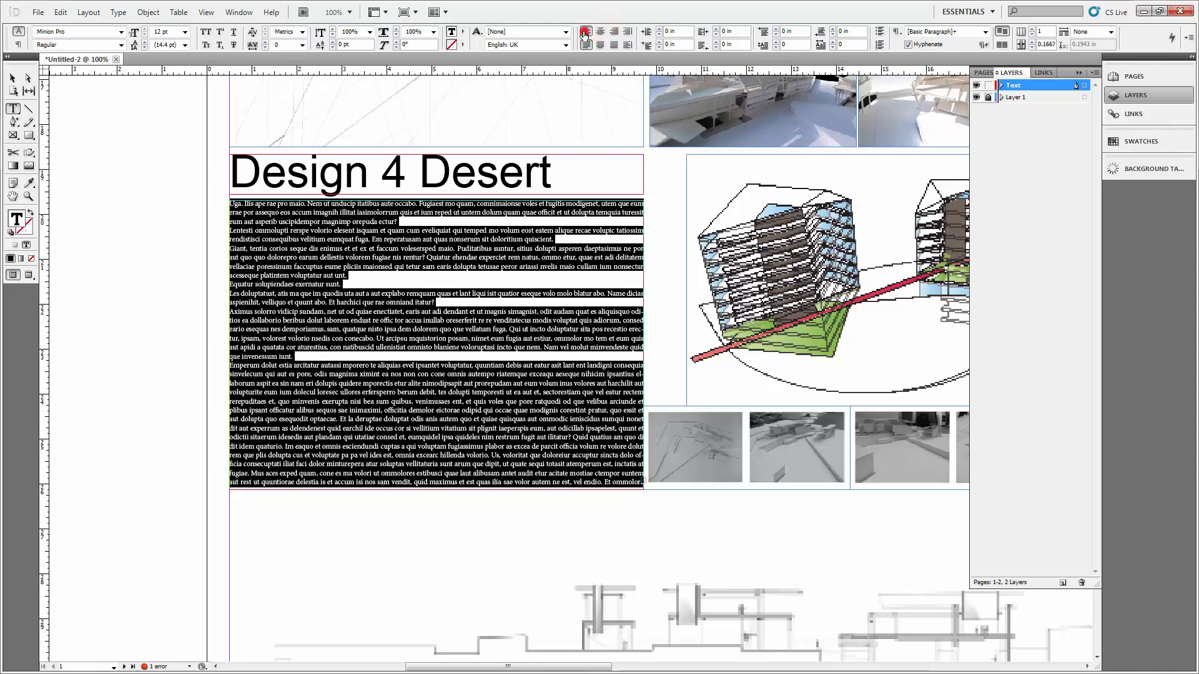
click(586, 31)
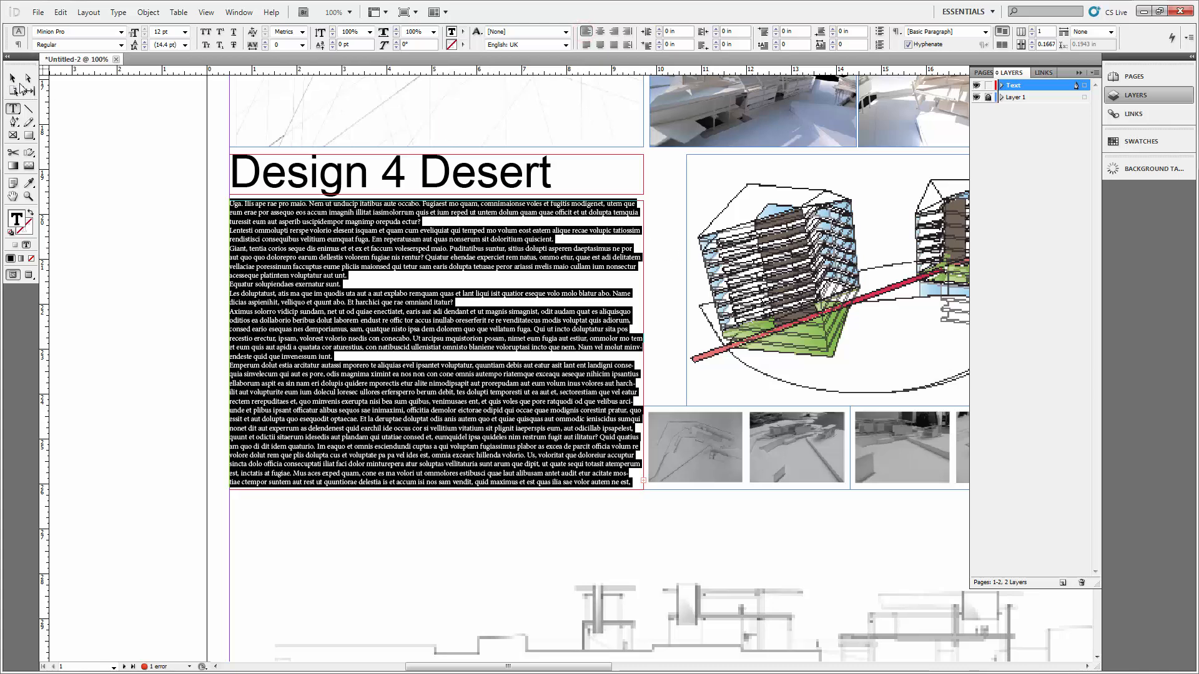
click(14, 79)
click(120, 124)
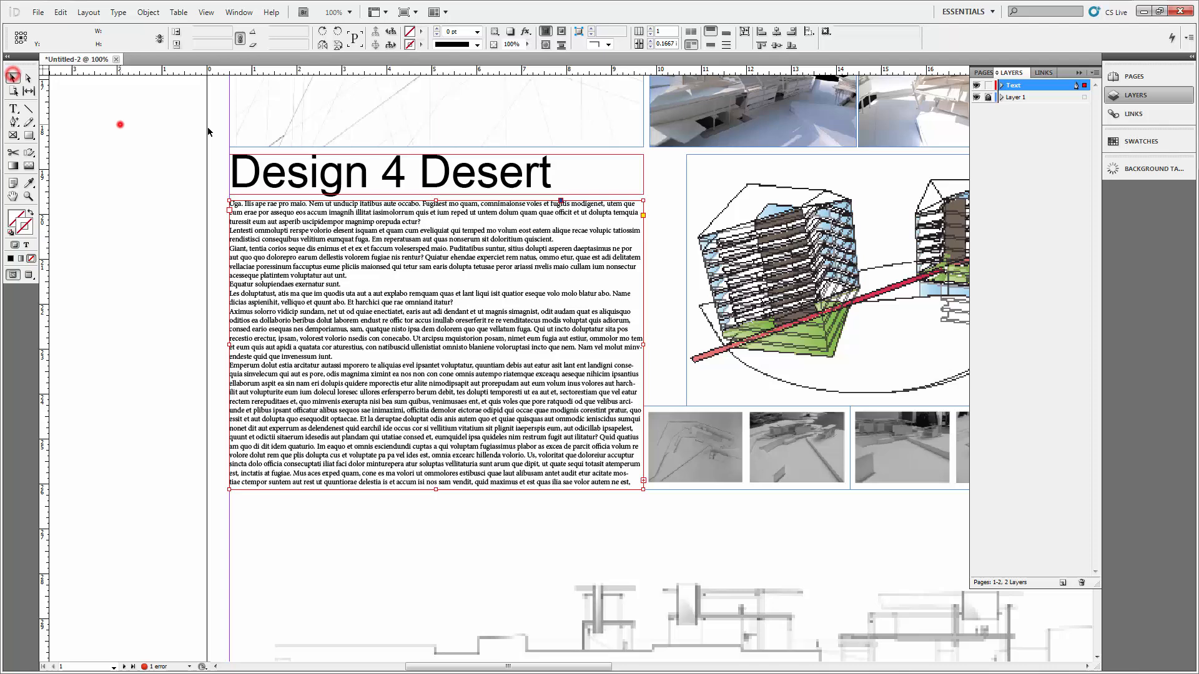
- Delete the two consecutive body text paragraphs beginning "Les doluptatust" and "Aximus solorro"
click(437, 286)
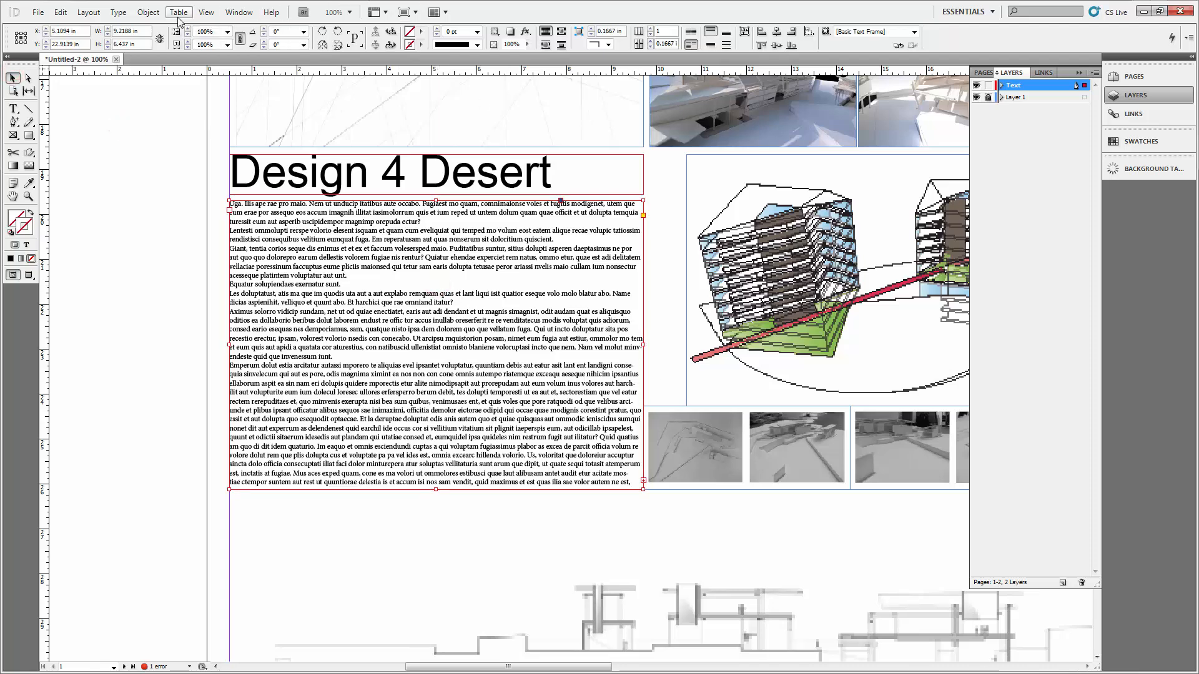
double_click(364, 348)
drag(364, 354, 229, 292)
key(BackSpace)
key(BackSpace)
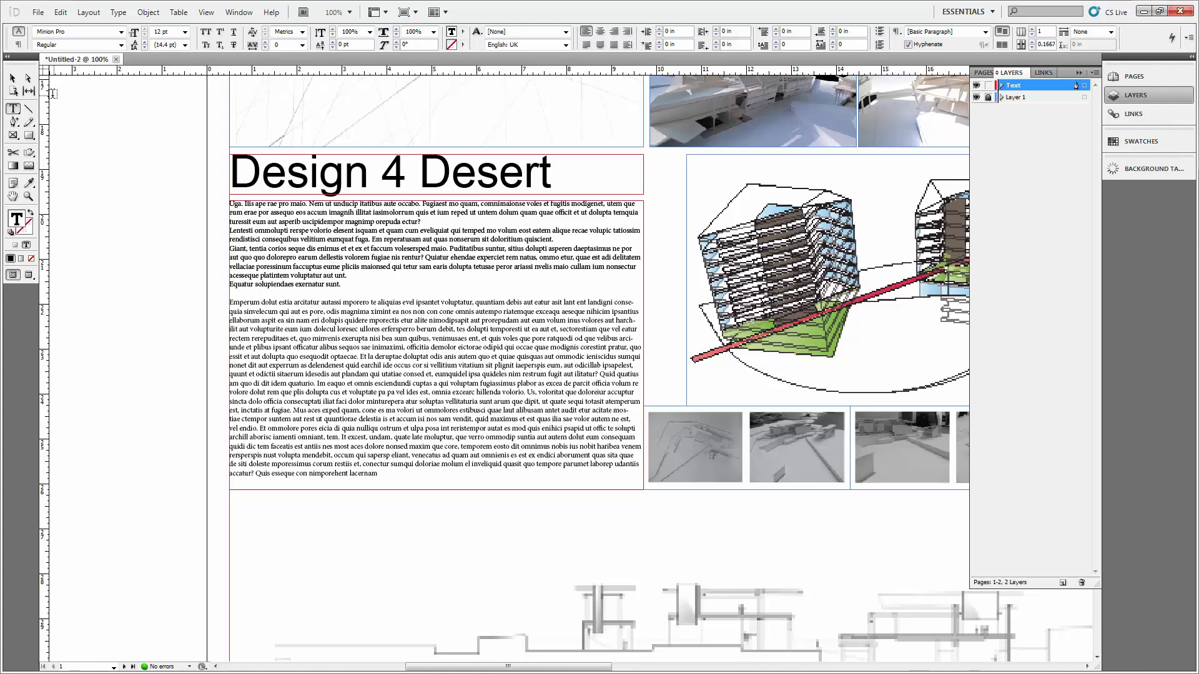
click(16, 80)
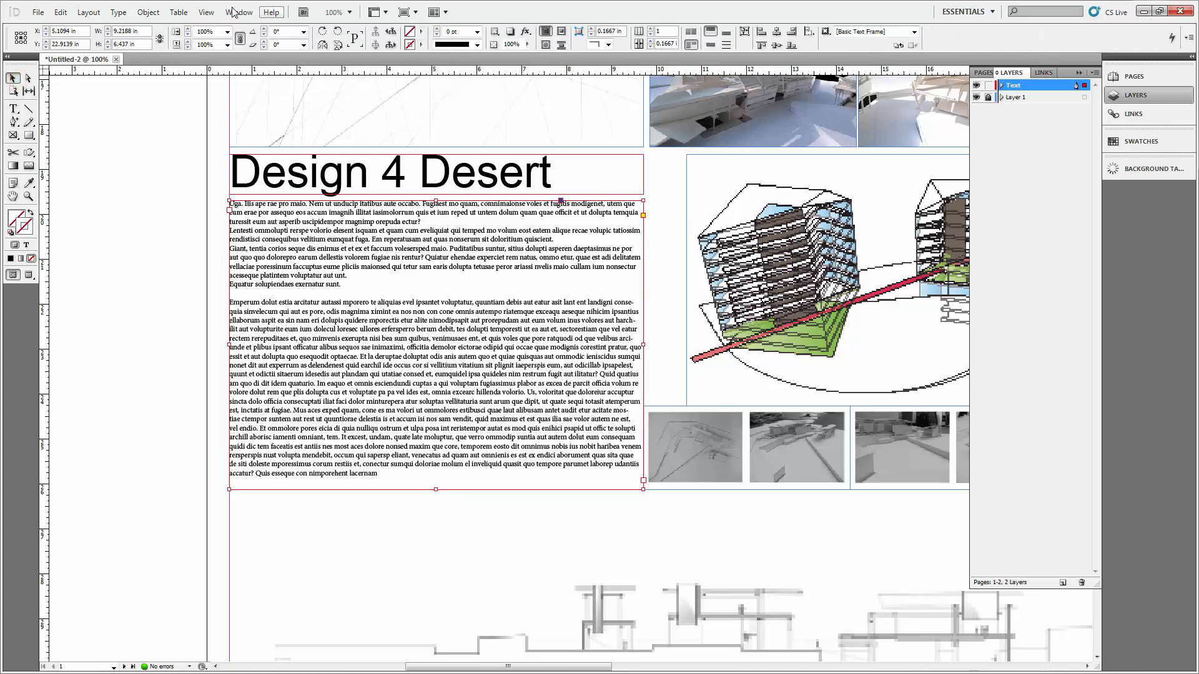
- Switch the screen mode to Preview and deselect the body text frame
click(206, 12)
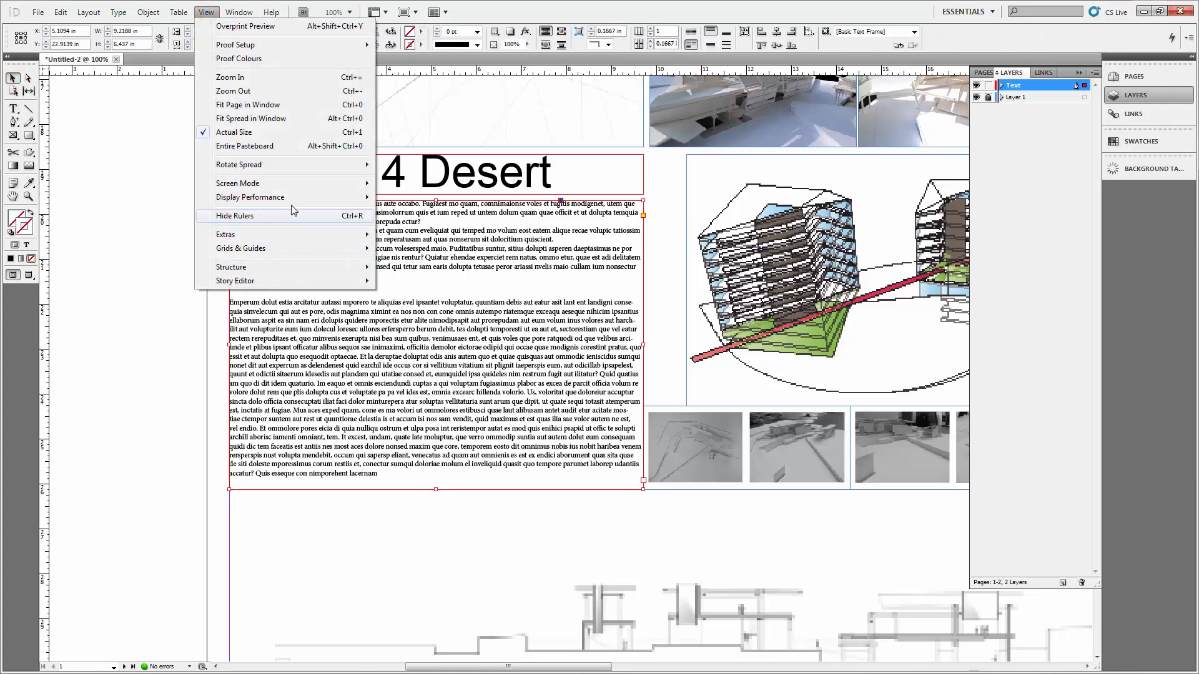
click(422, 196)
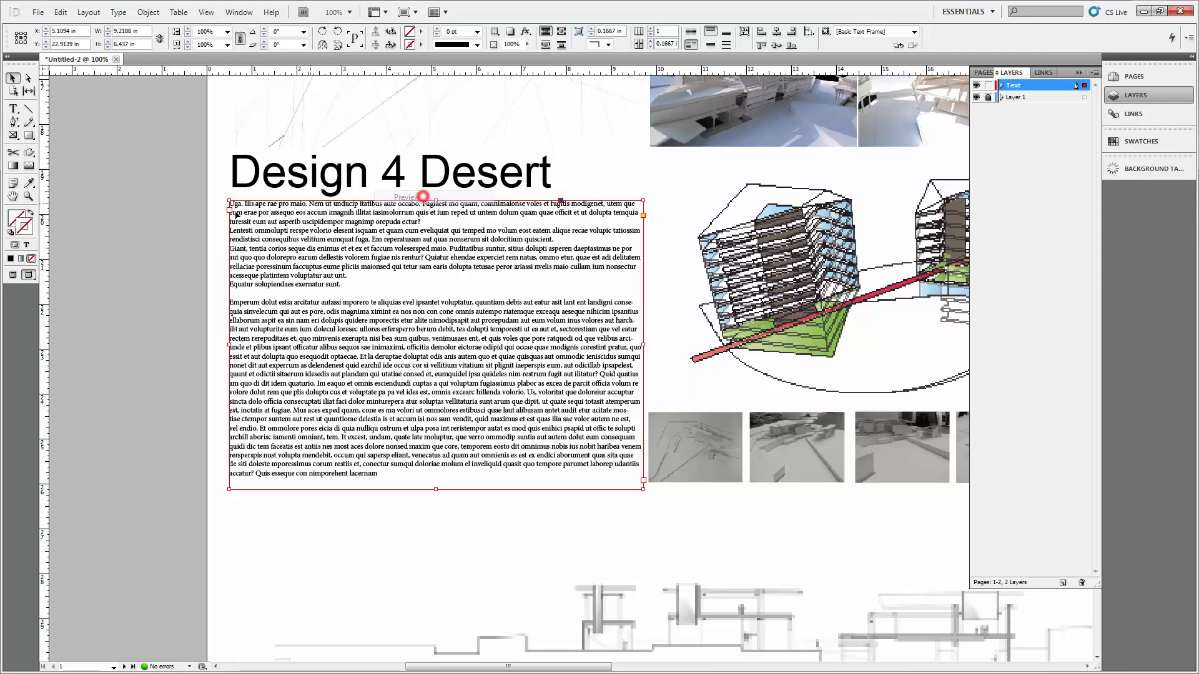
click(149, 236)
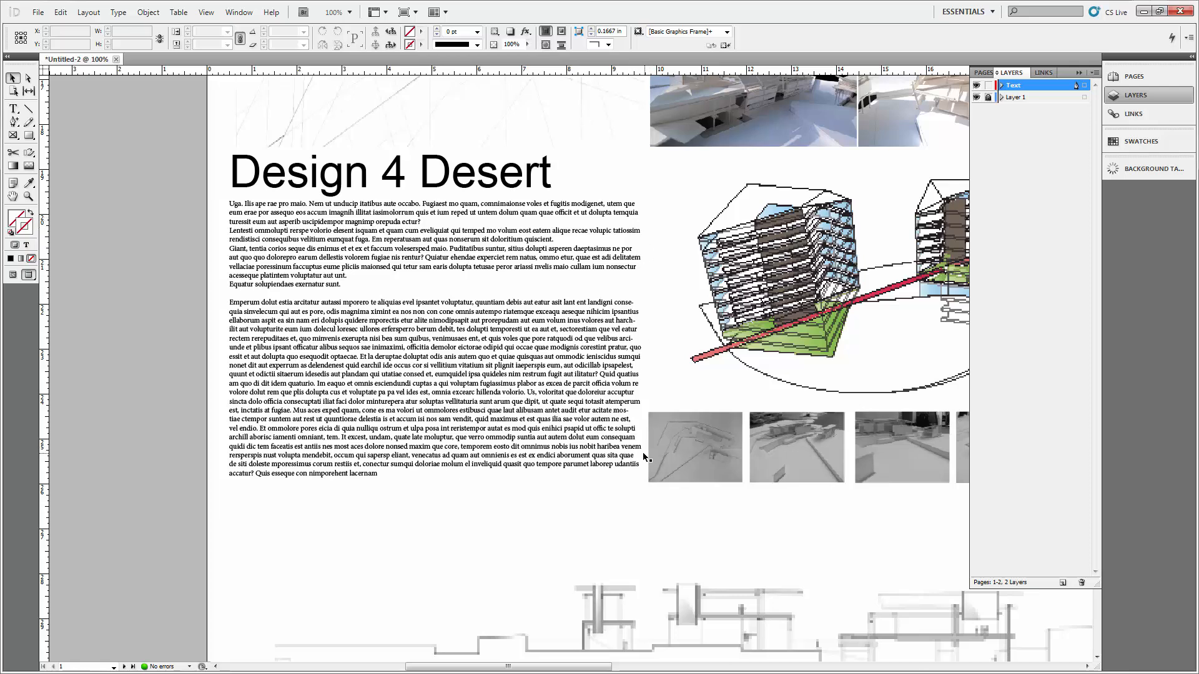
- Justify the entire body text with the last line aligned left, and deselect its frame
click(538, 243)
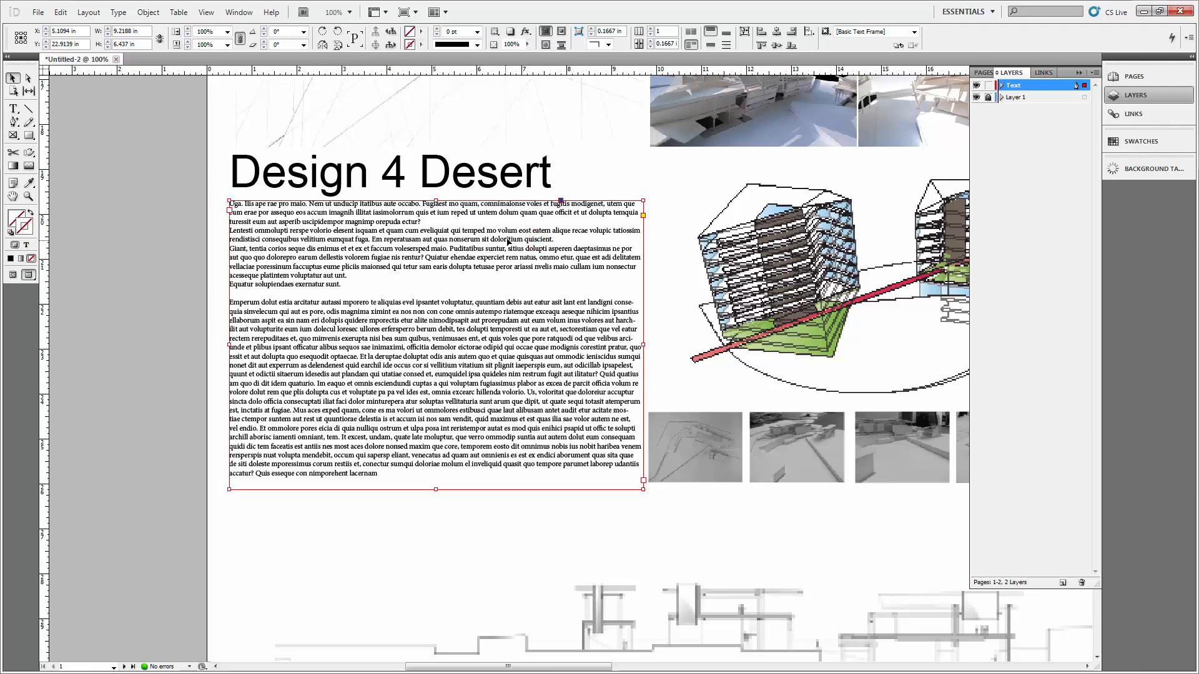
double_click(488, 252)
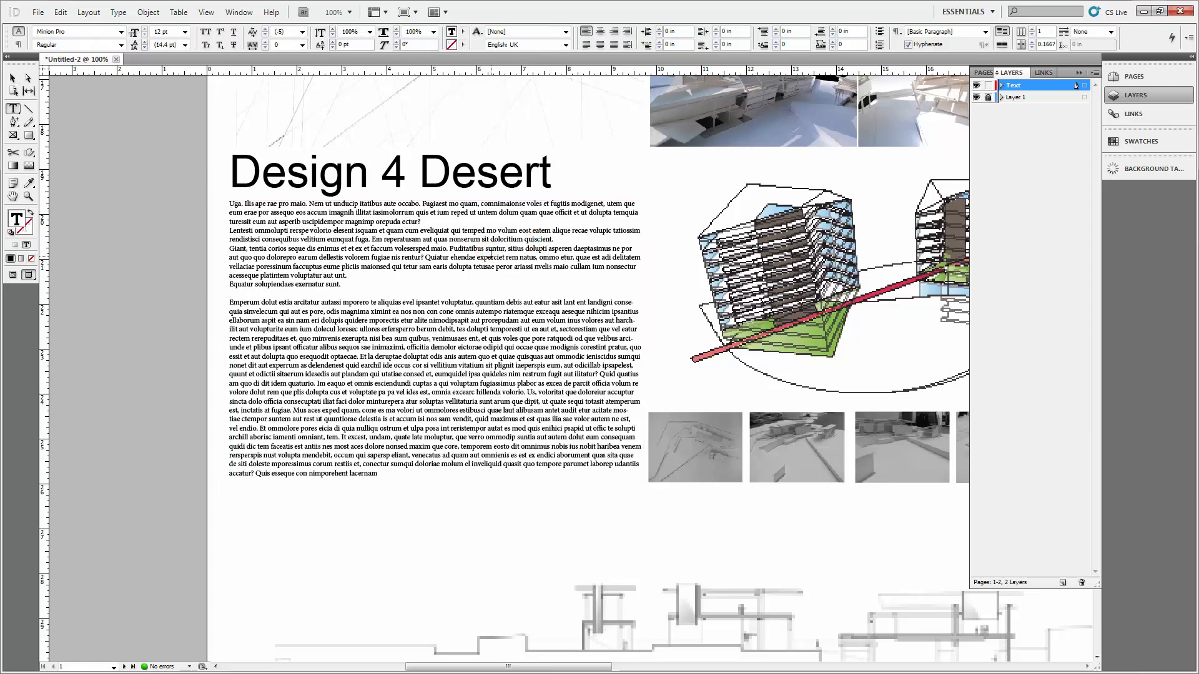
key(ctrl+a)
click(585, 44)
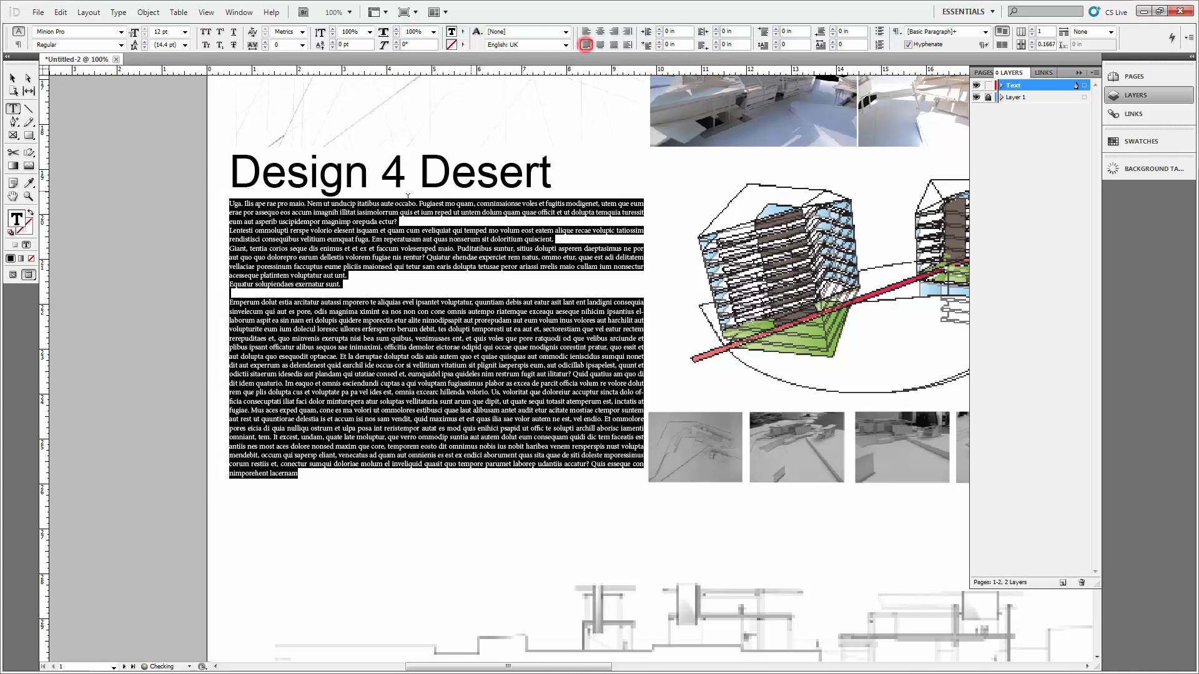
click(14, 80)
click(80, 107)
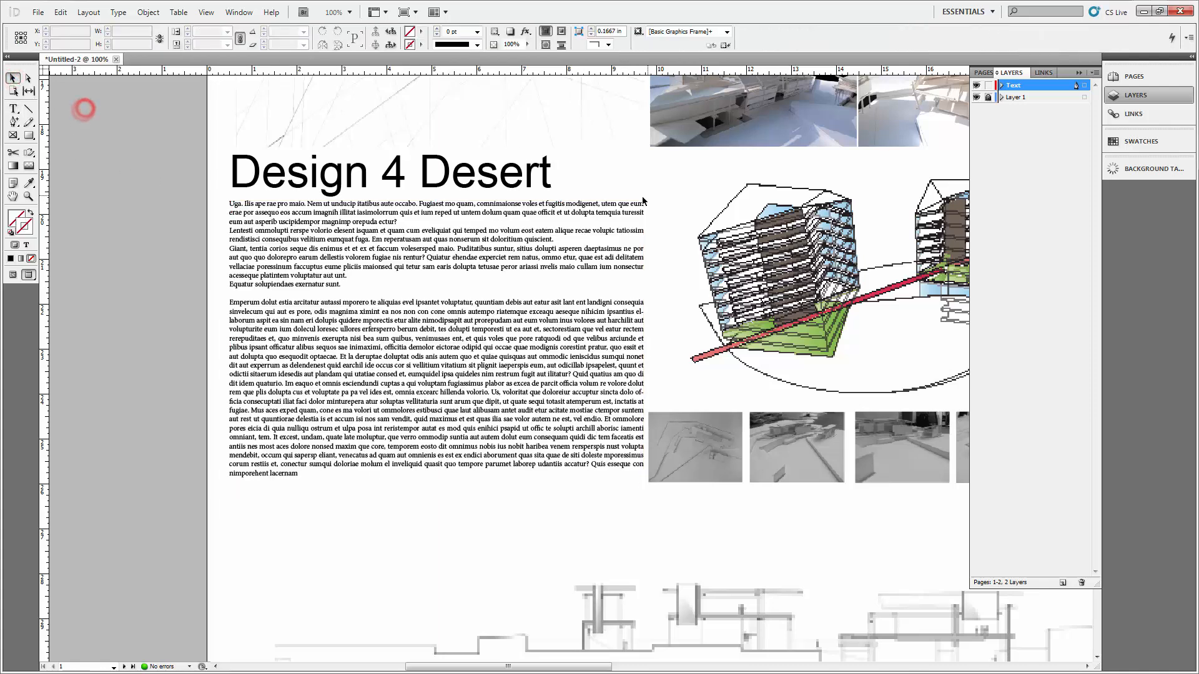
- Narrow the body text frame to 9 in wide and deselect it
click(618, 326)
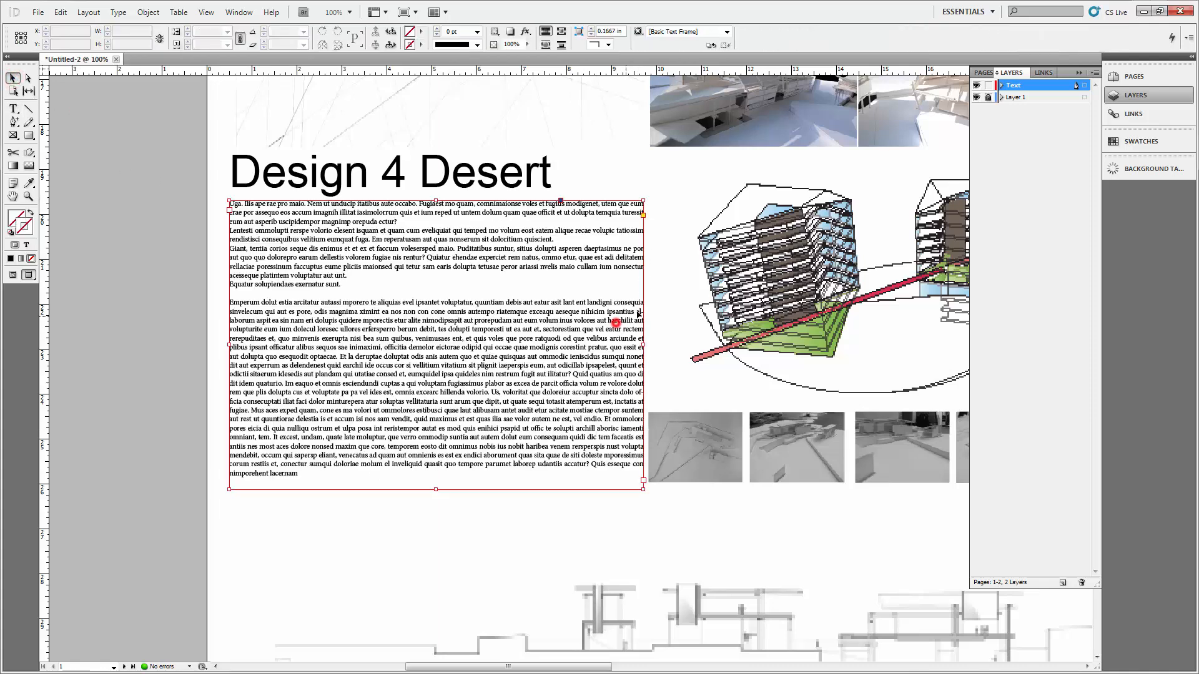
drag(644, 345, 635, 346)
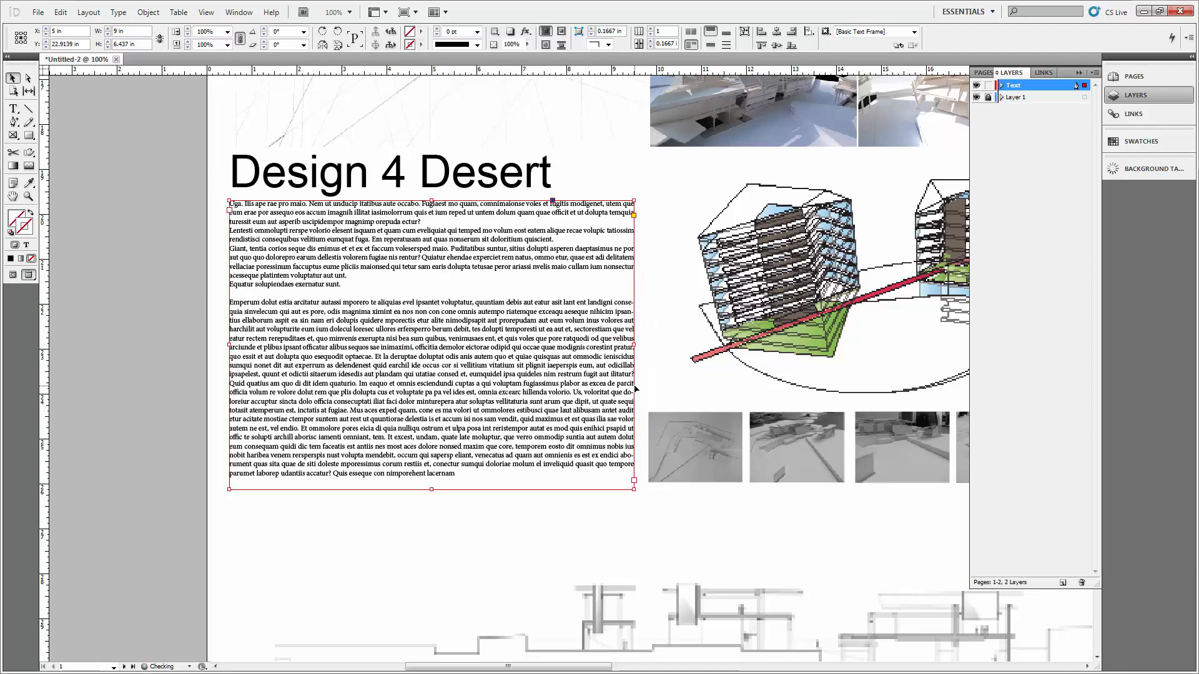
click(140, 269)
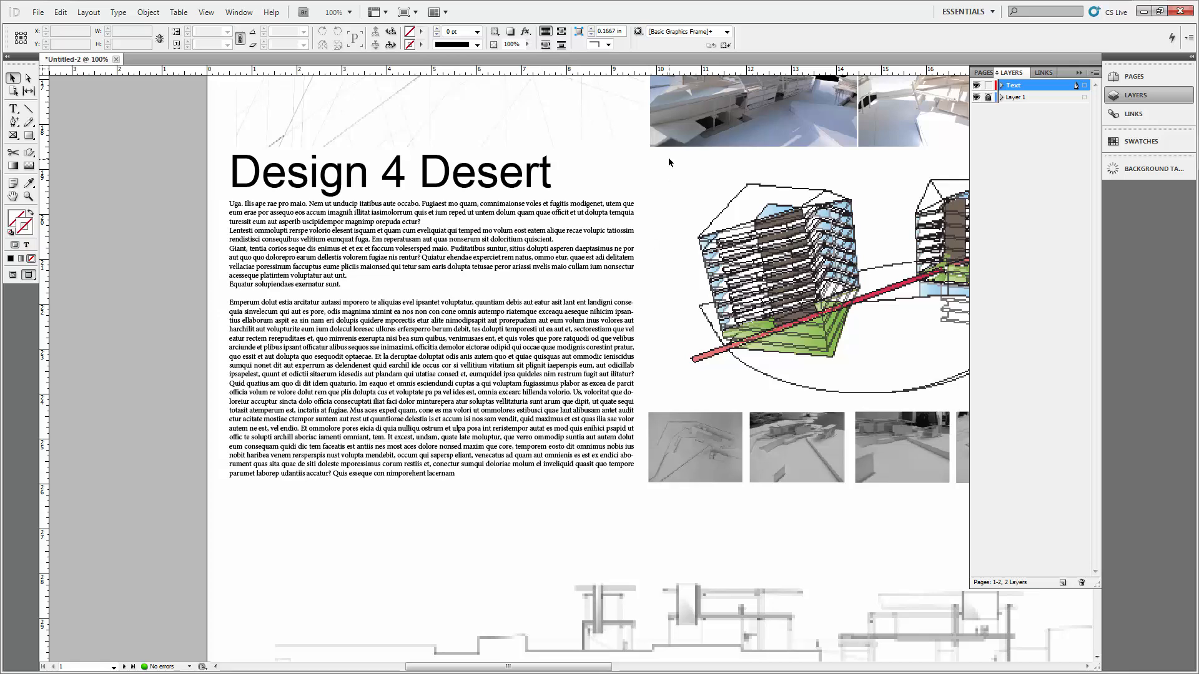
double_click(444, 252)
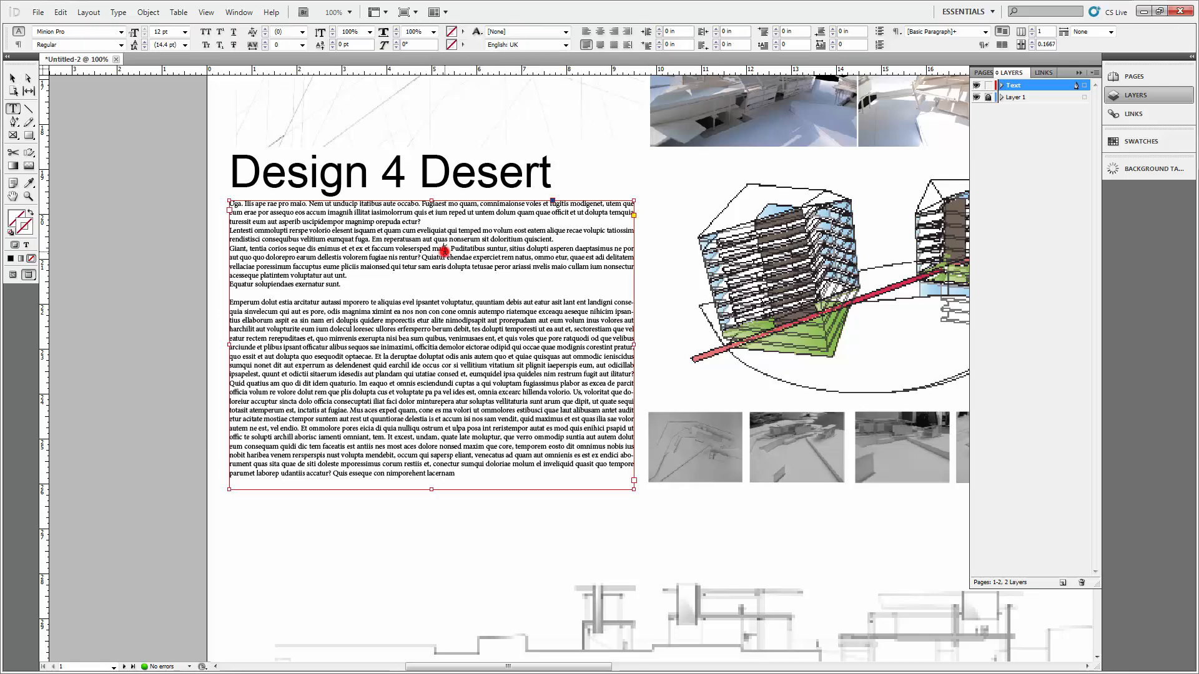
click(443, 230)
click(463, 469)
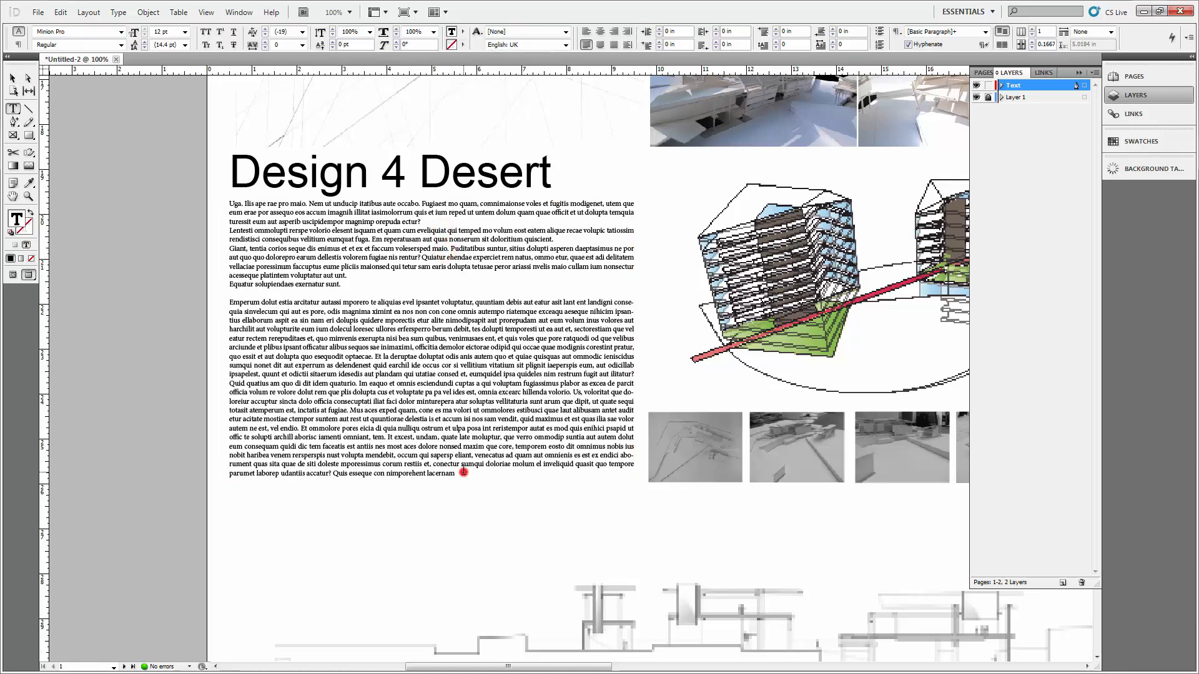
click(13, 79)
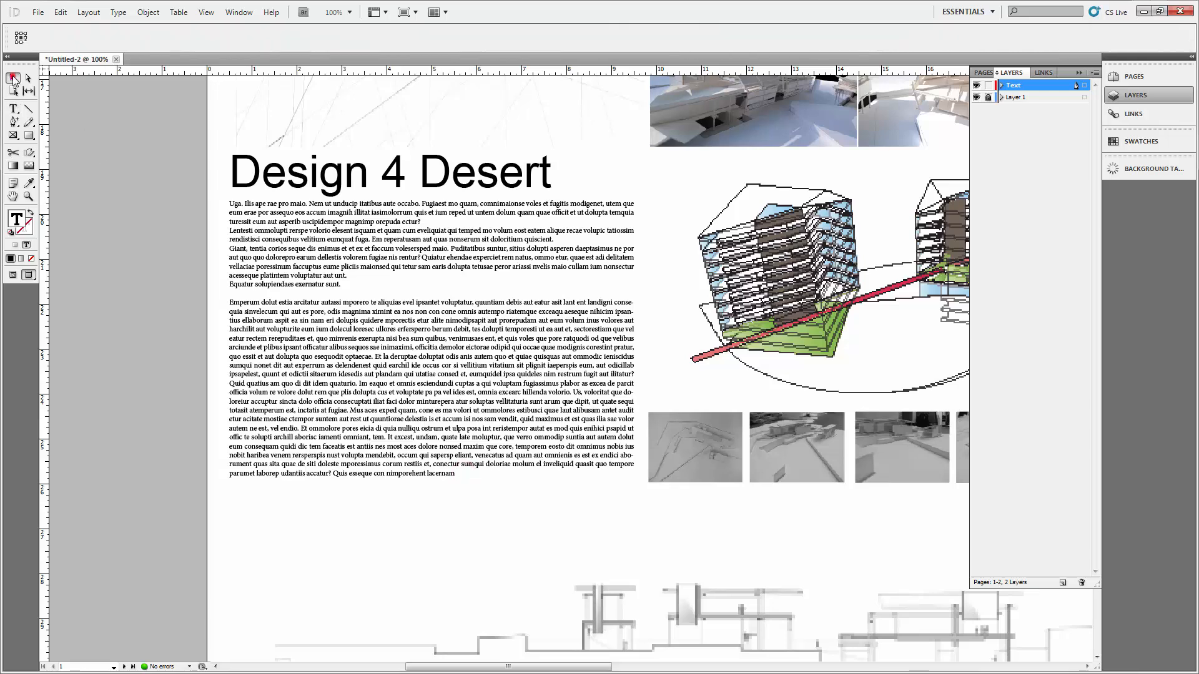
- Set the font of the entire body text to Arial and leave text editing
double_click(374, 244)
key(ctrl+a)
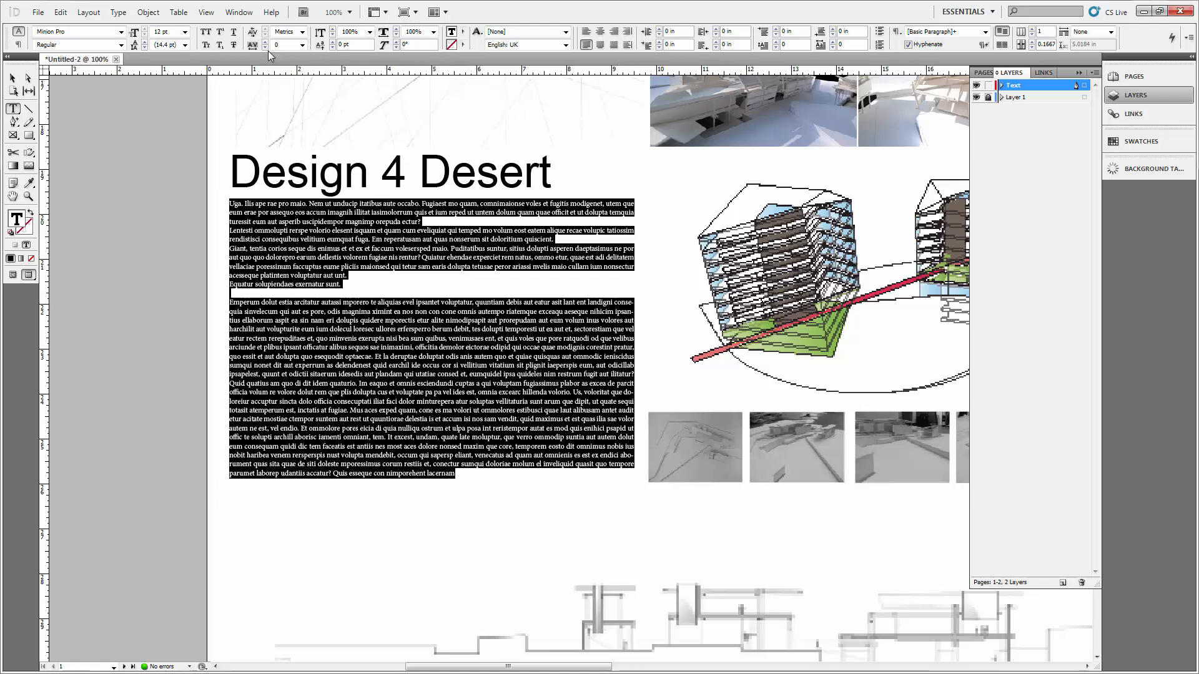
click(121, 32)
drag(246, 220, 259, 62)
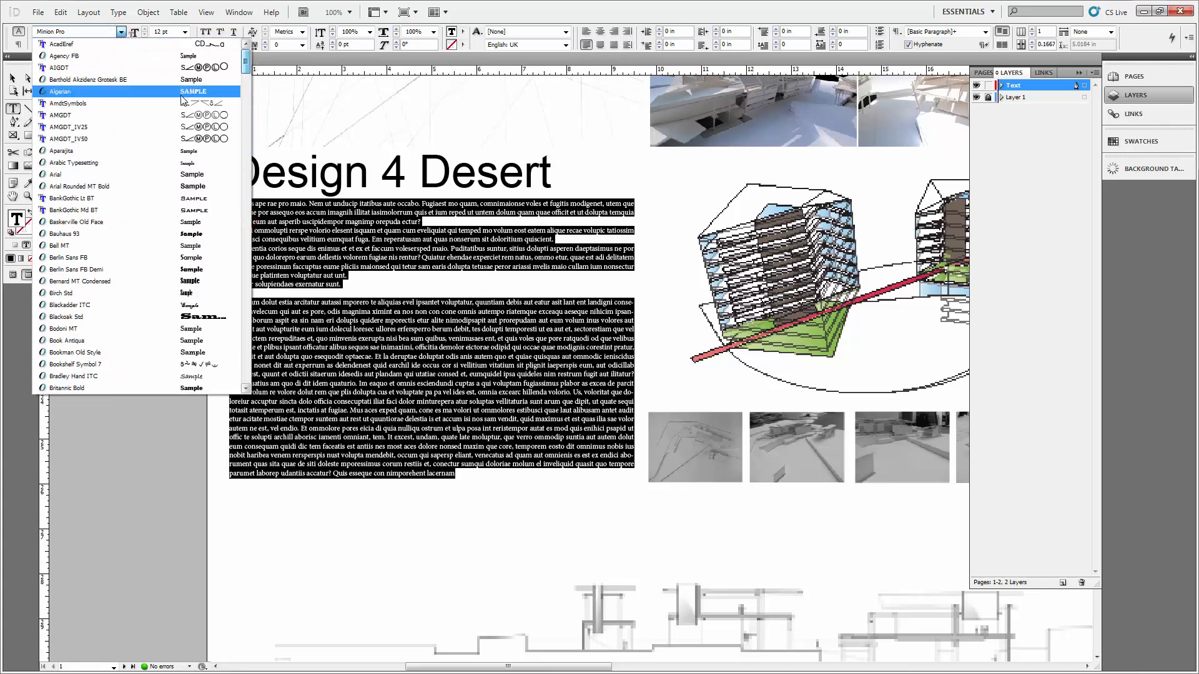
click(108, 174)
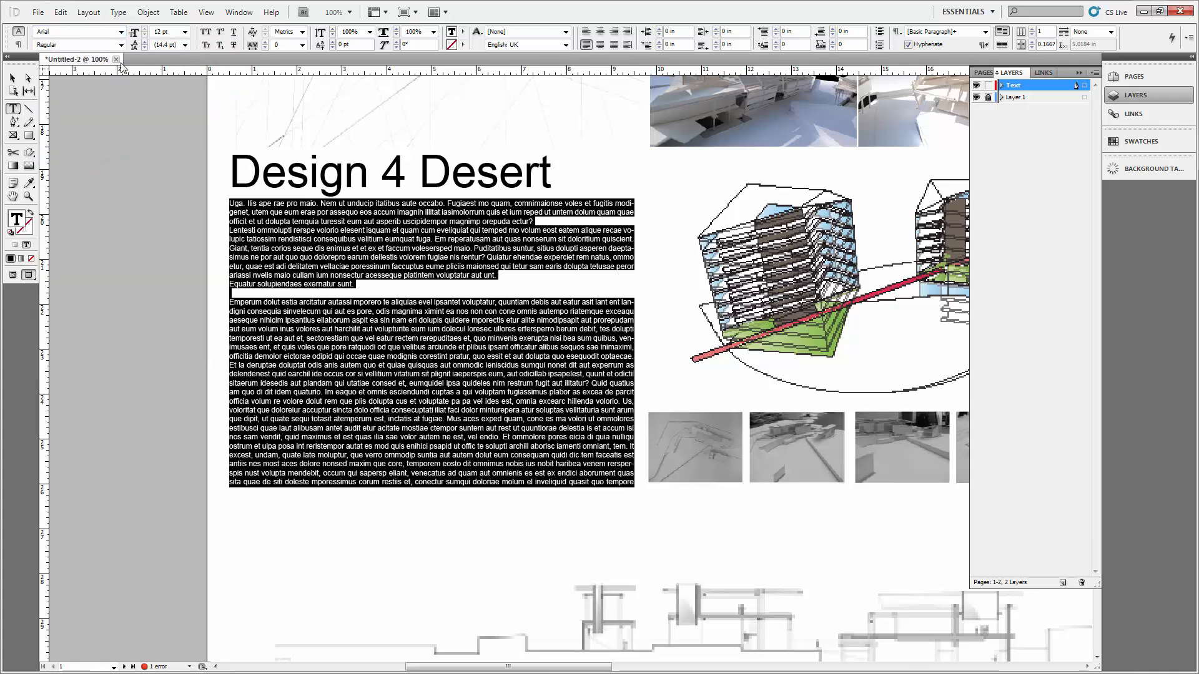
click(120, 45)
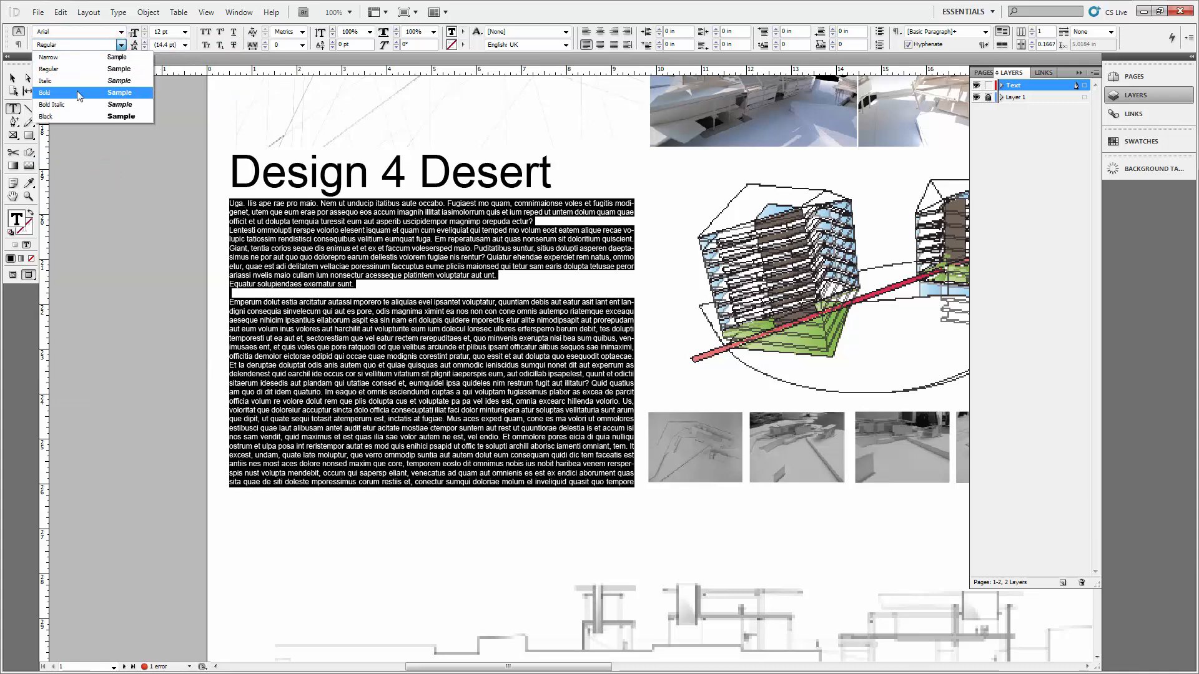
key(Escape)
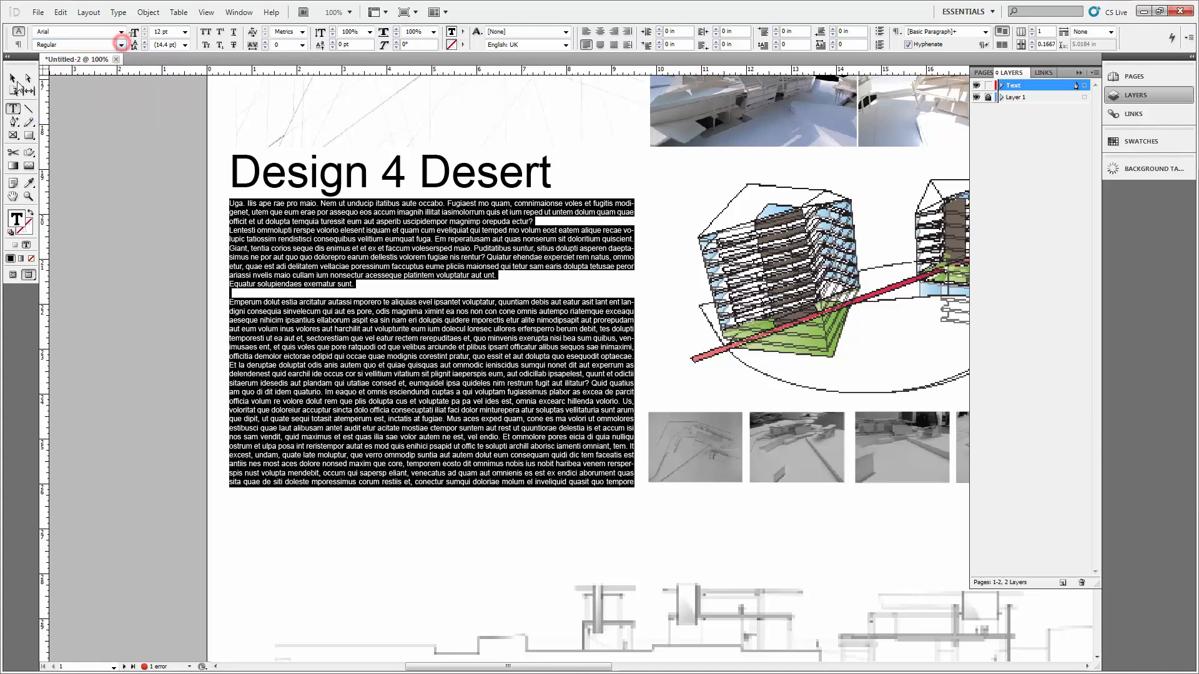
key(Escape)
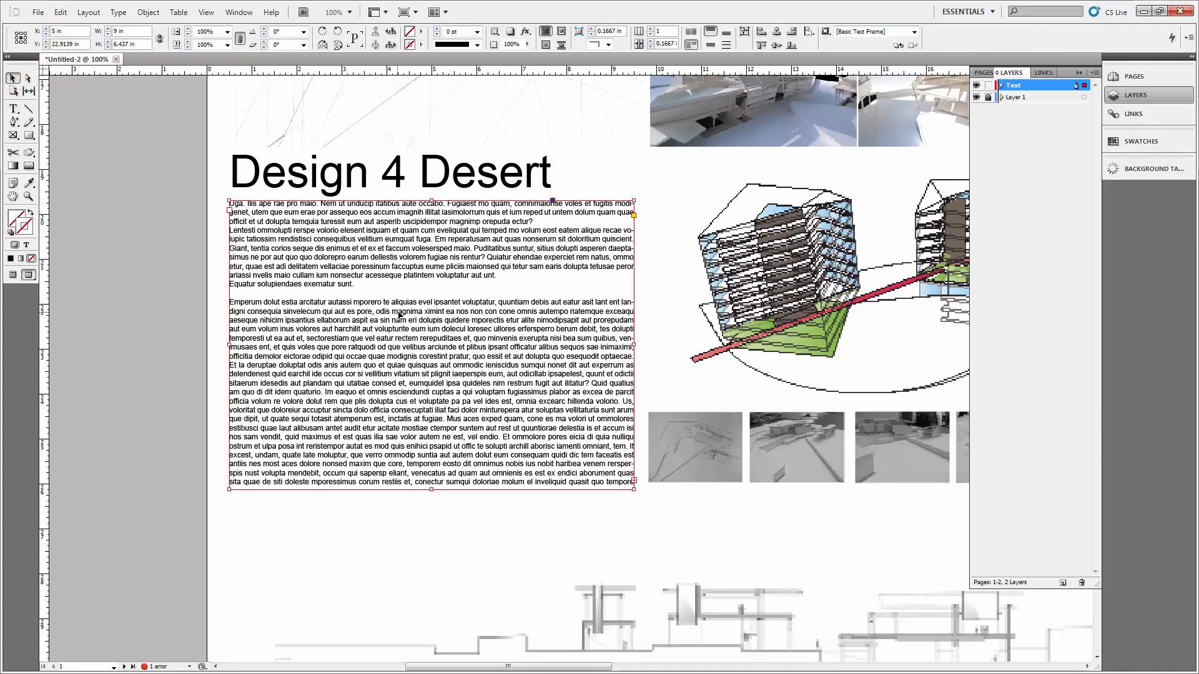
- Delete the last body paragraph's opening from "Emperum dolut" to just before "e occus cor", keep a blank line above, and deselect the frame
double_click(411, 341)
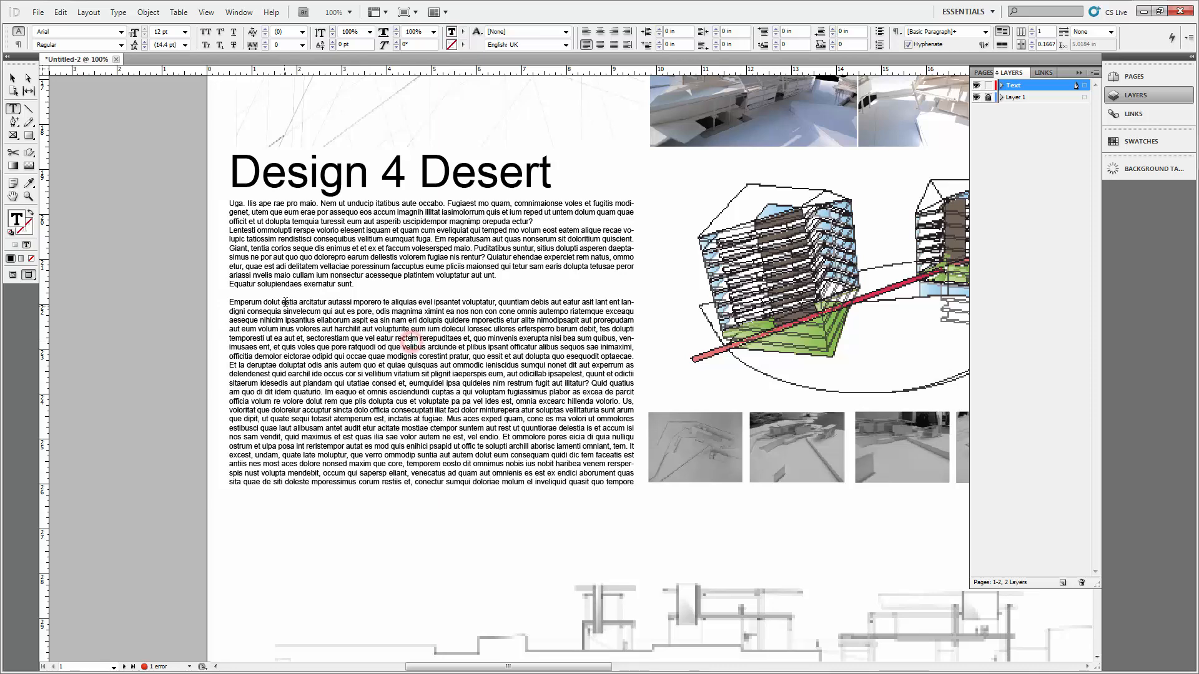
drag(289, 294, 319, 374)
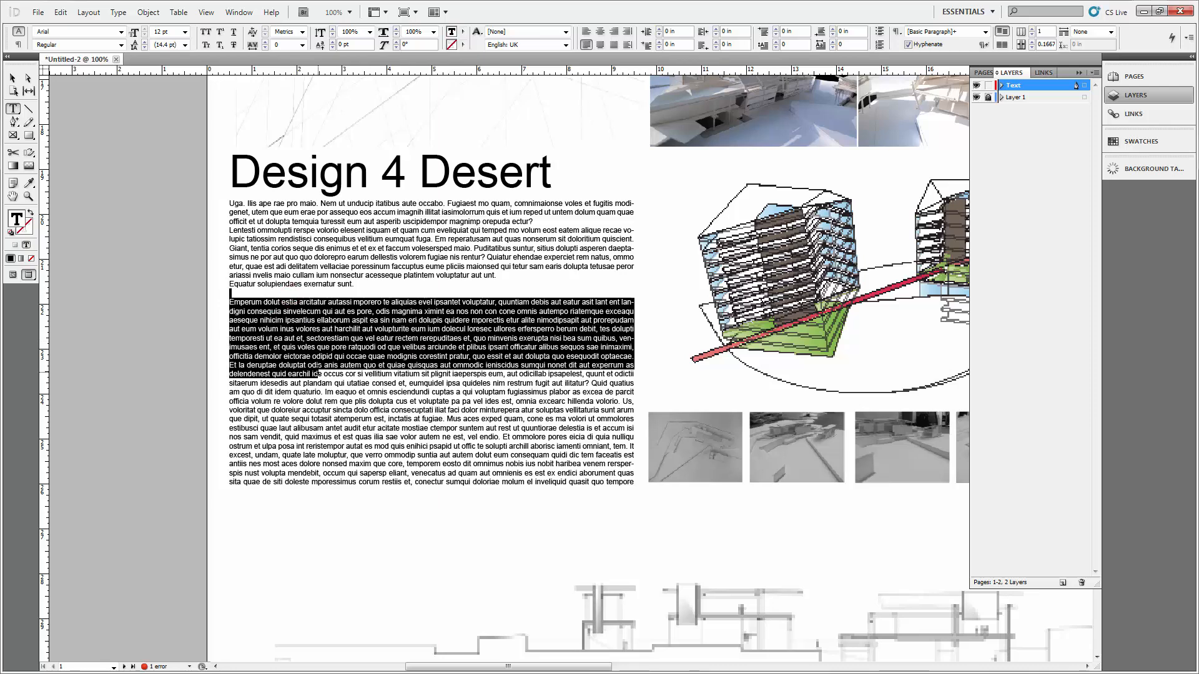
key(BackSpace)
key(Return)
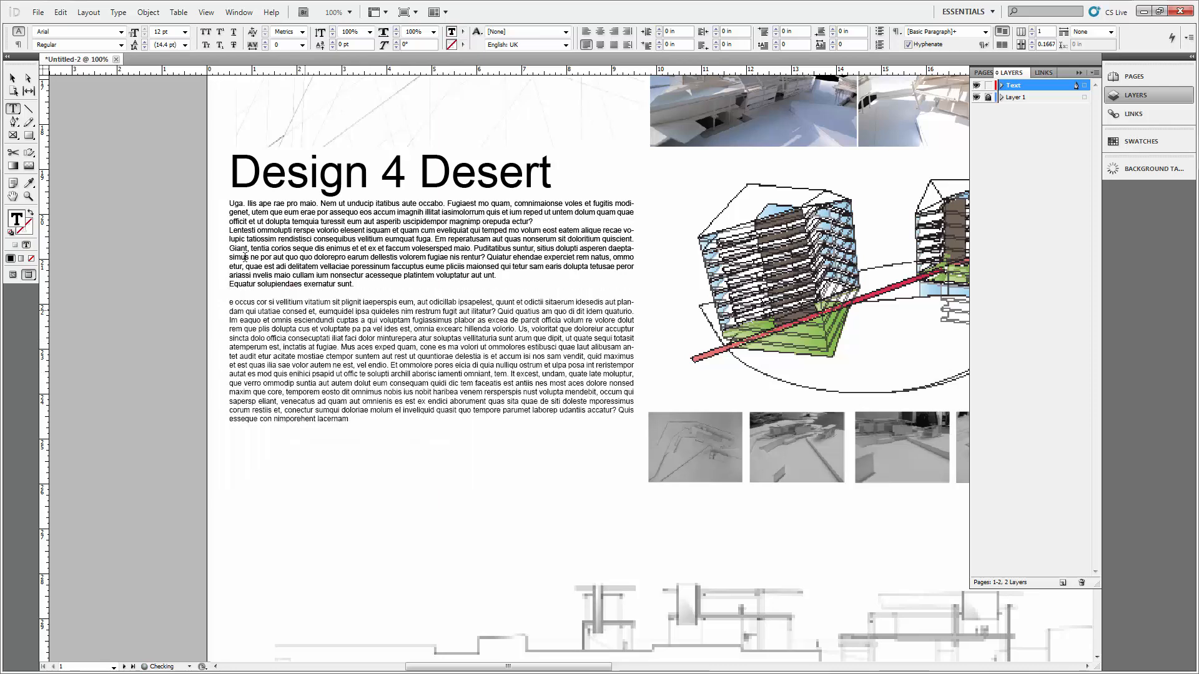
click(13, 78)
click(98, 161)
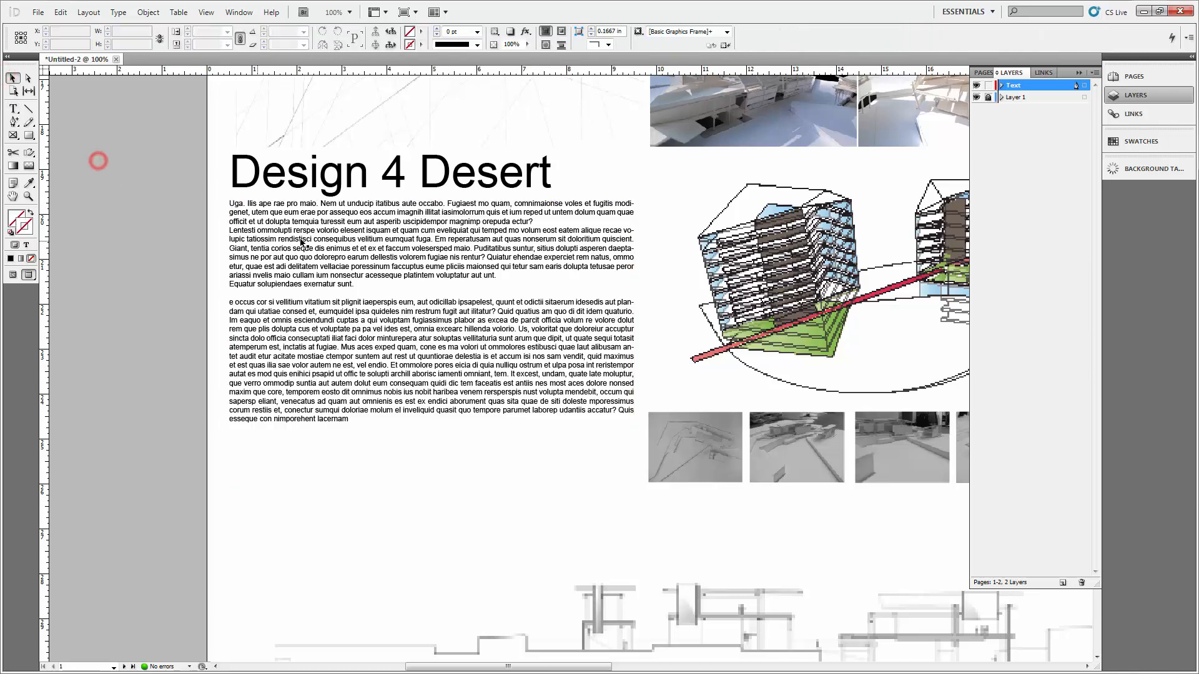
- Narrow the body text frame to a column 3.7 in wide and deselect it
click(322, 238)
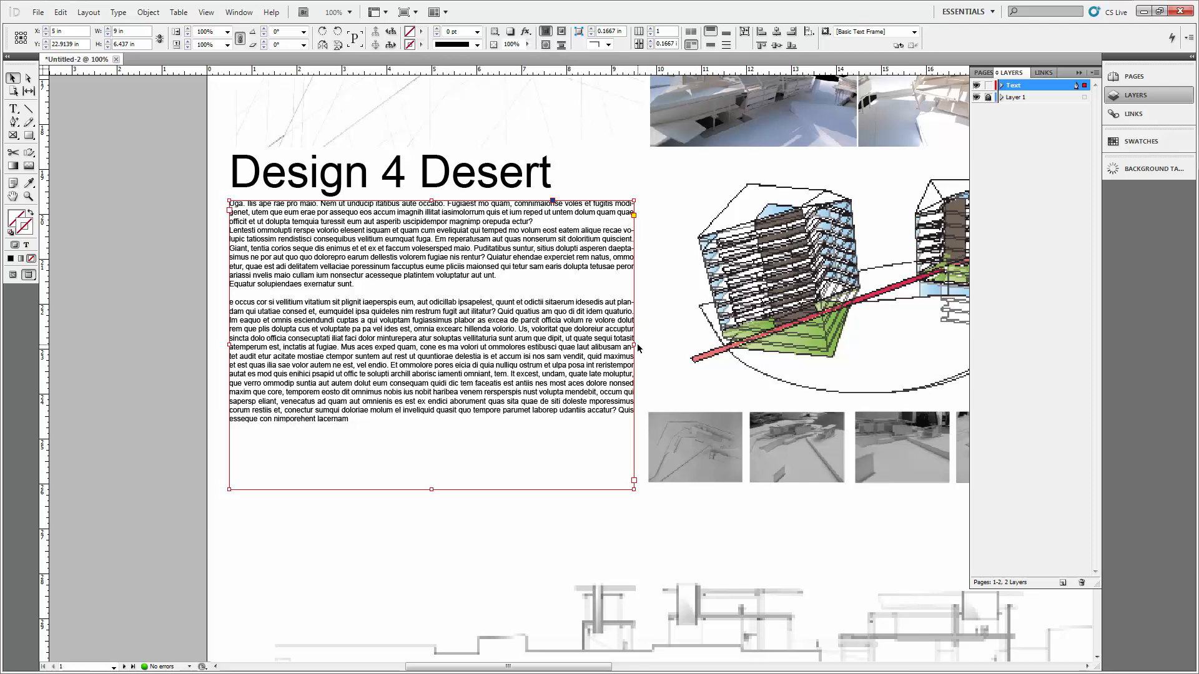
drag(635, 344, 396, 347)
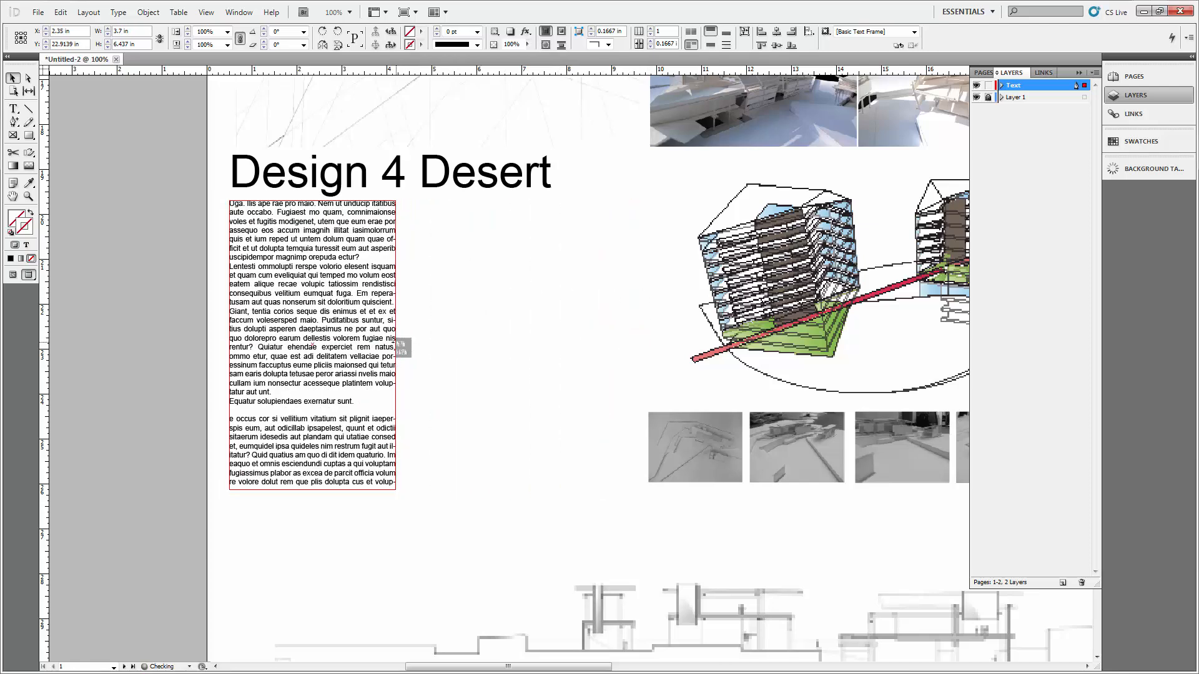
click(159, 279)
- Set the screen mode to Normal and draw an empty text frame about 4.44 by 5.04 in beside the body text column
click(11, 108)
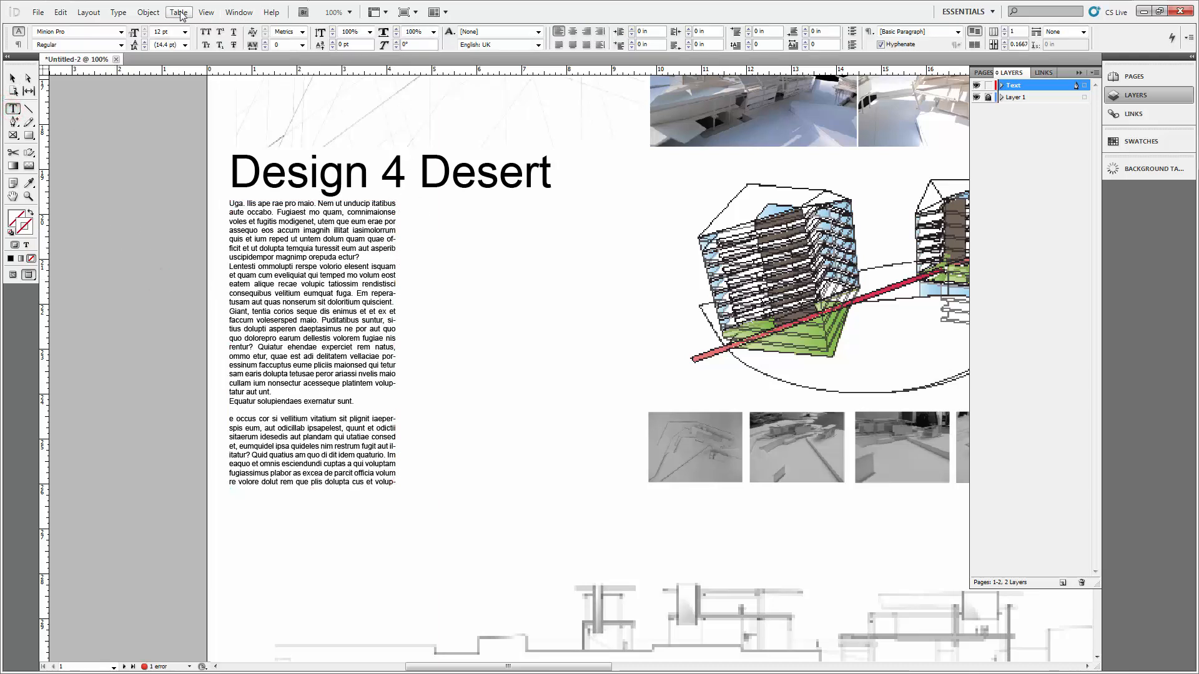
click(206, 12)
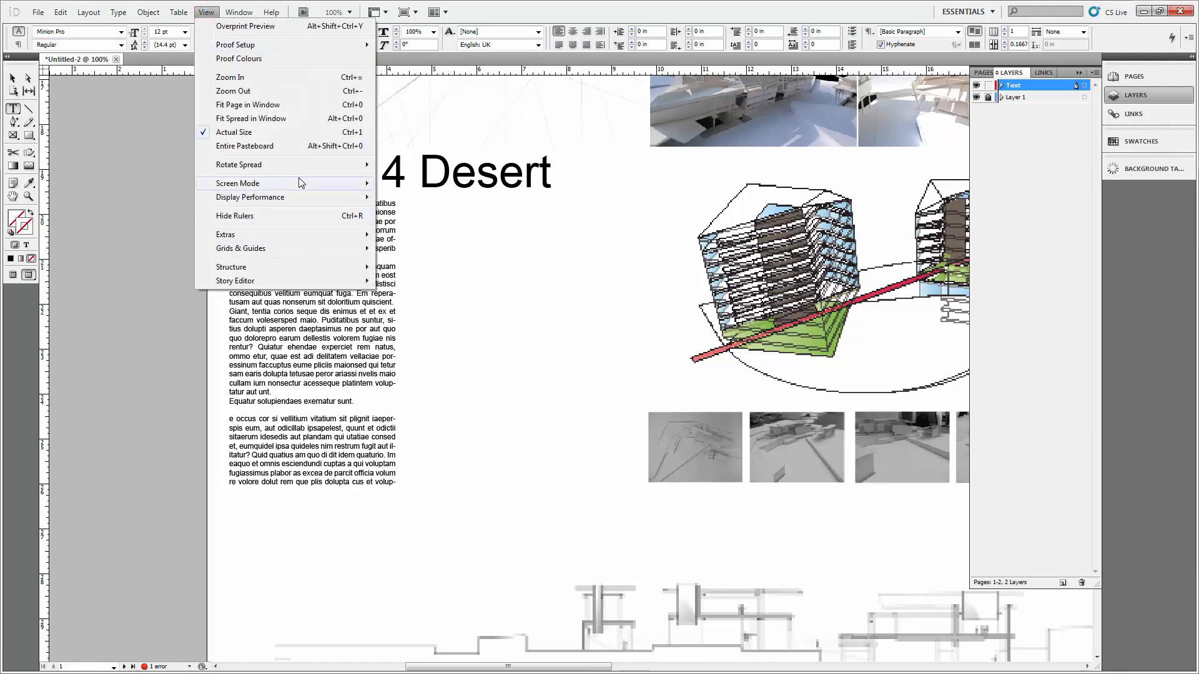
mouse_move(298, 182)
click(400, 186)
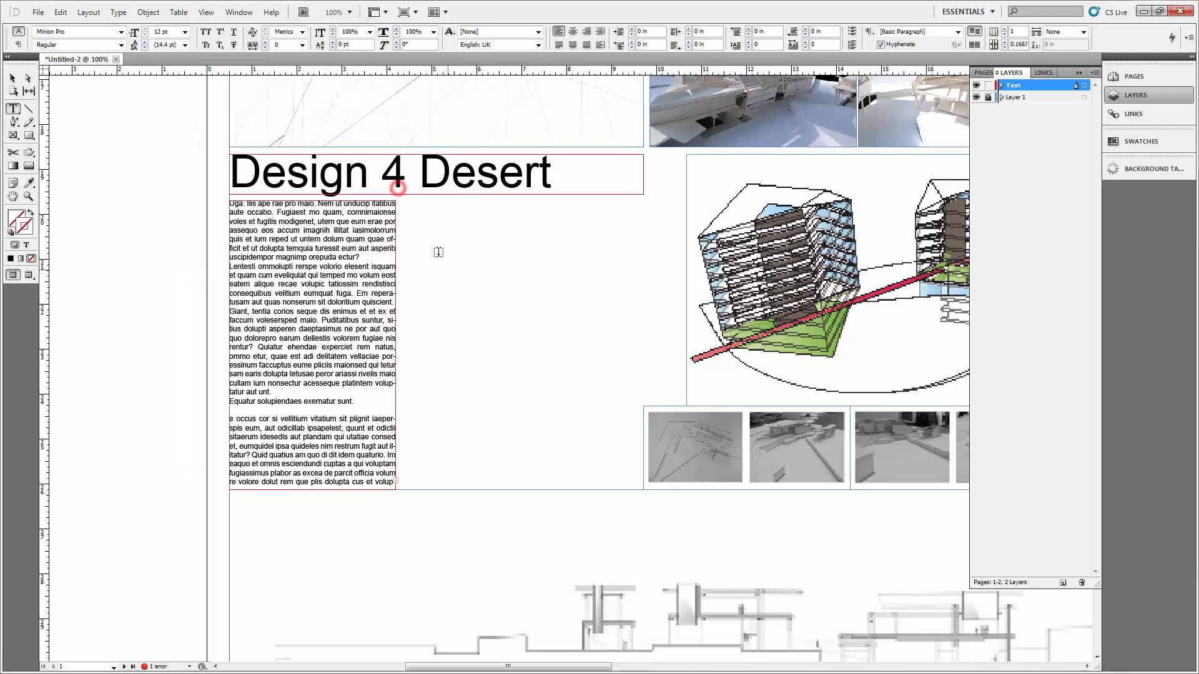
drag(409, 205, 609, 433)
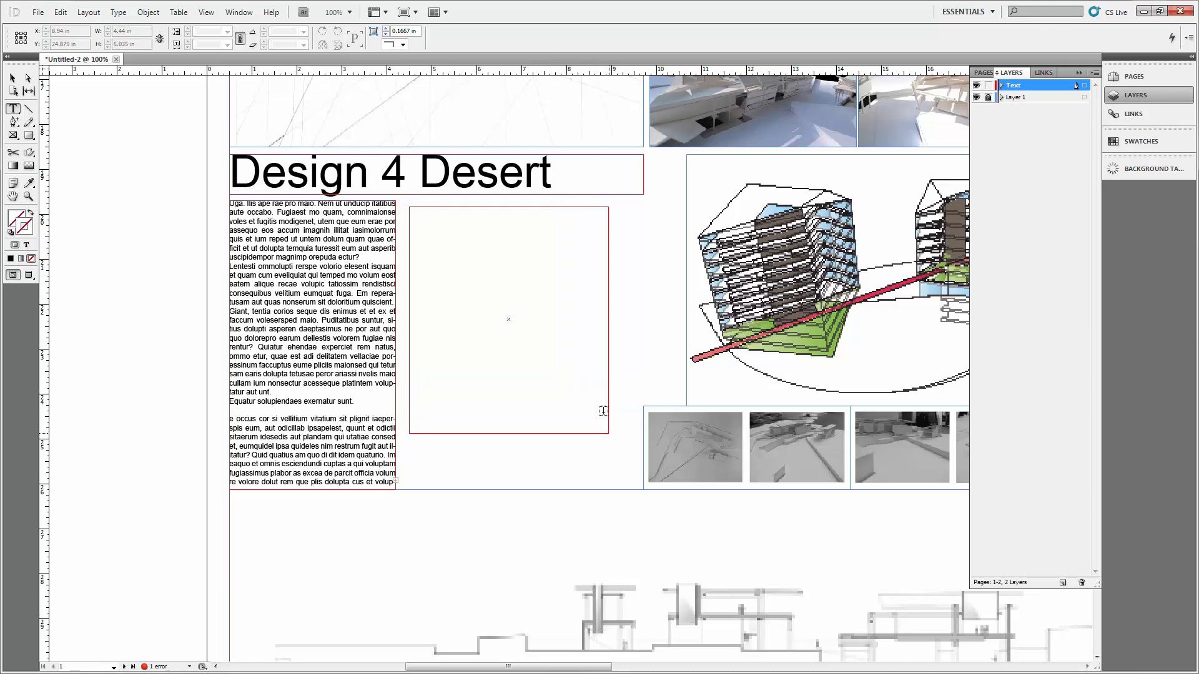
click(14, 78)
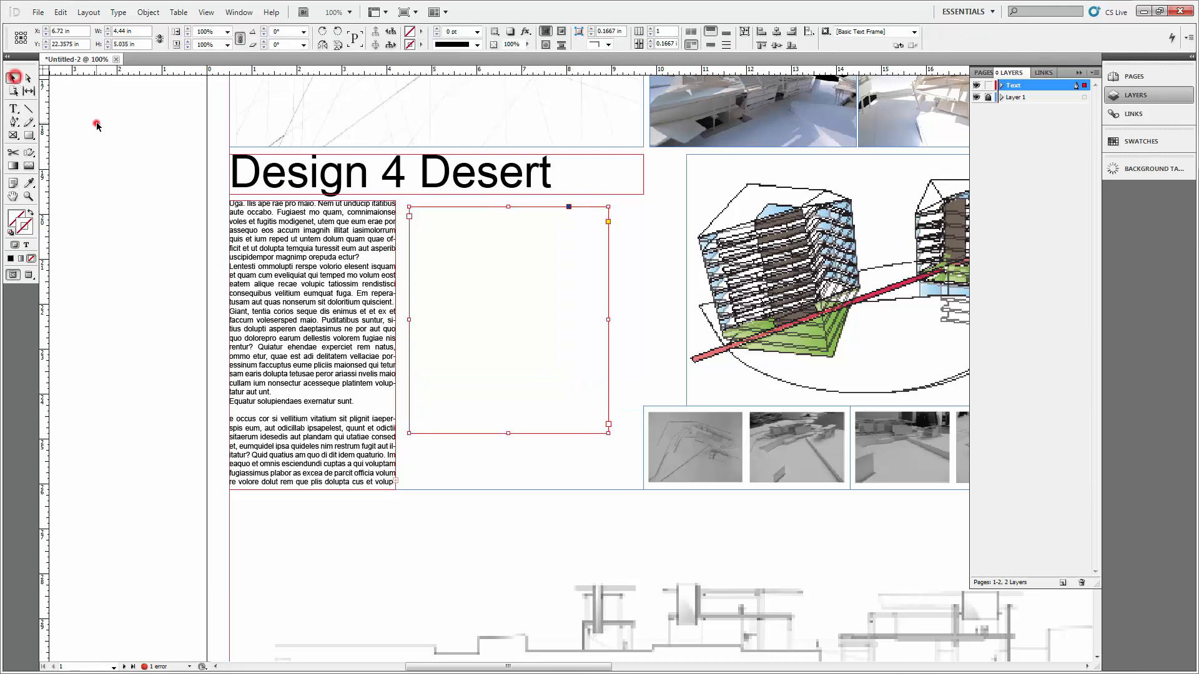
click(95, 119)
- Lengthen the body text frame downward to about 12.78 in high so that the overflowing text fits
click(345, 284)
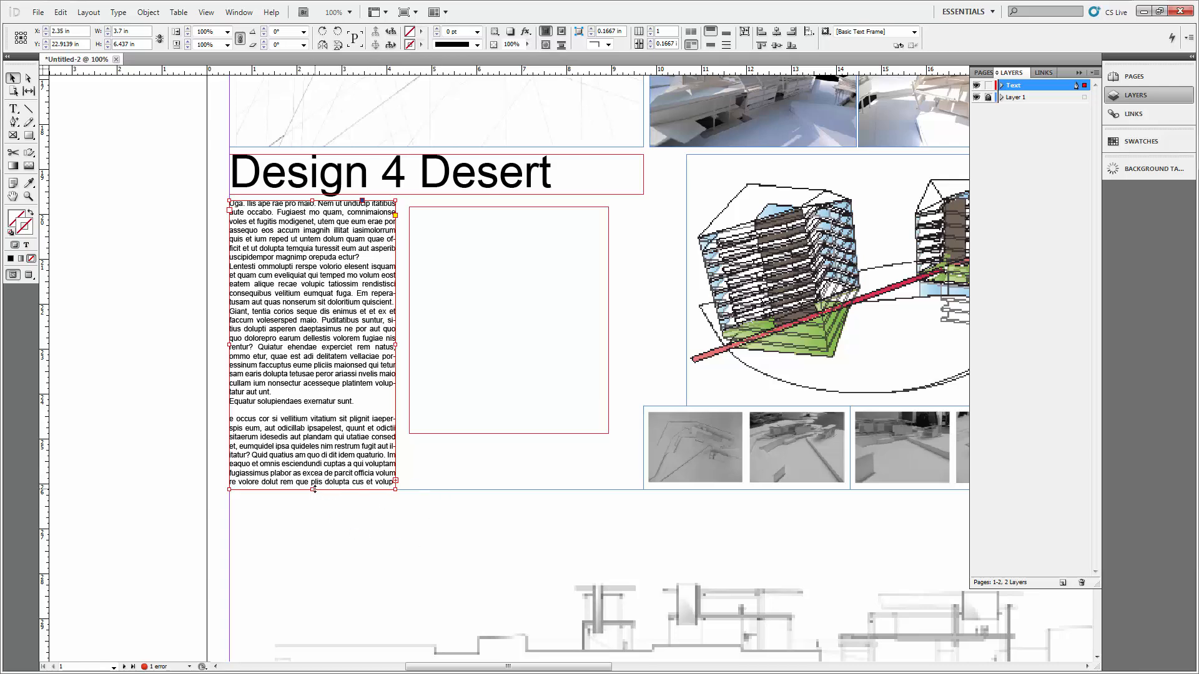
scroll(442, 471, down, 5)
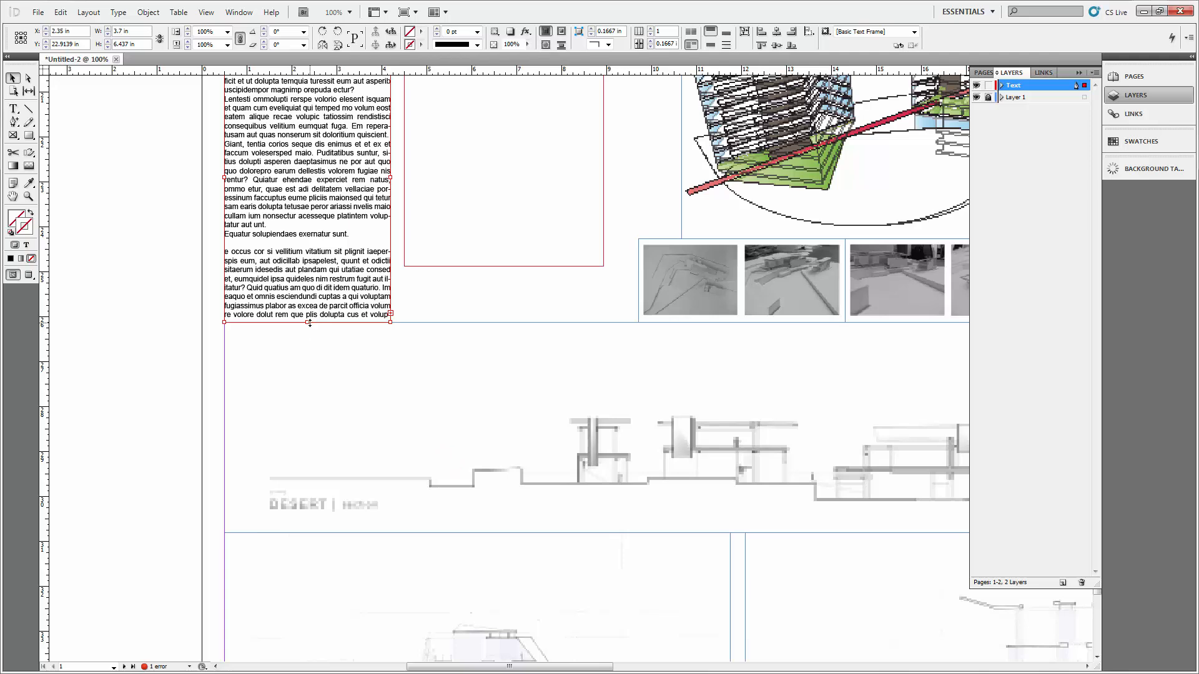
drag(310, 323, 306, 607)
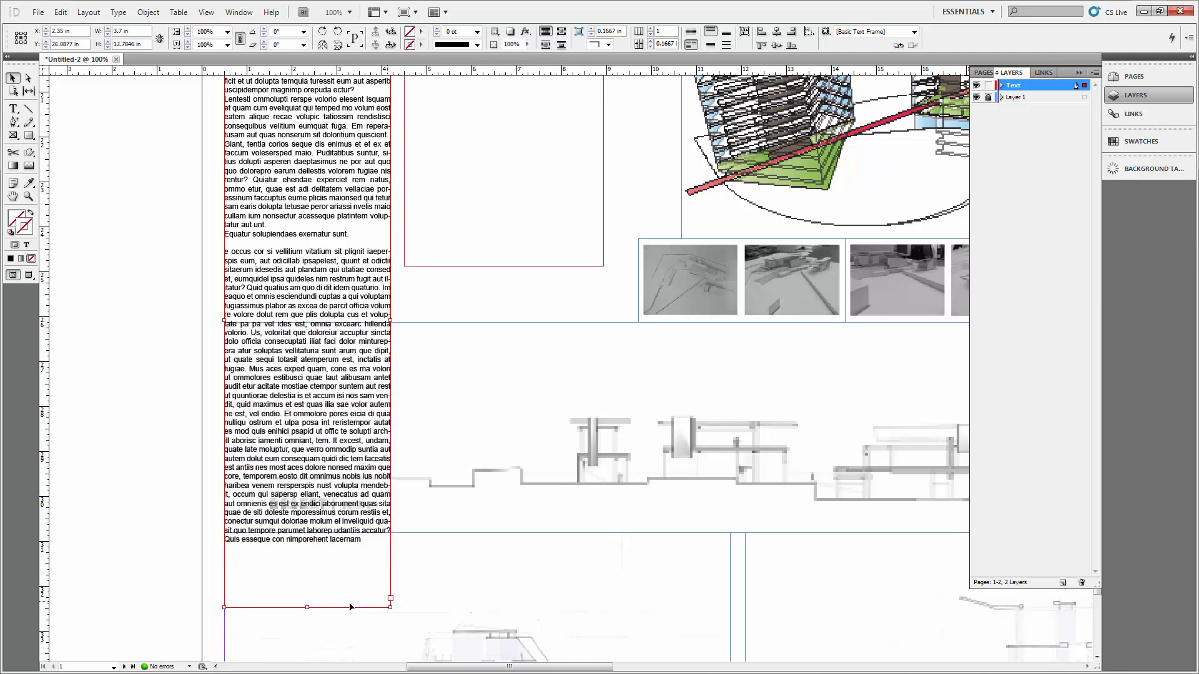
- Shorten the body text frame to about 5.59 in high, ending slightly below the empty frame beside it
drag(309, 607, 367, 268)
click(404, 288)
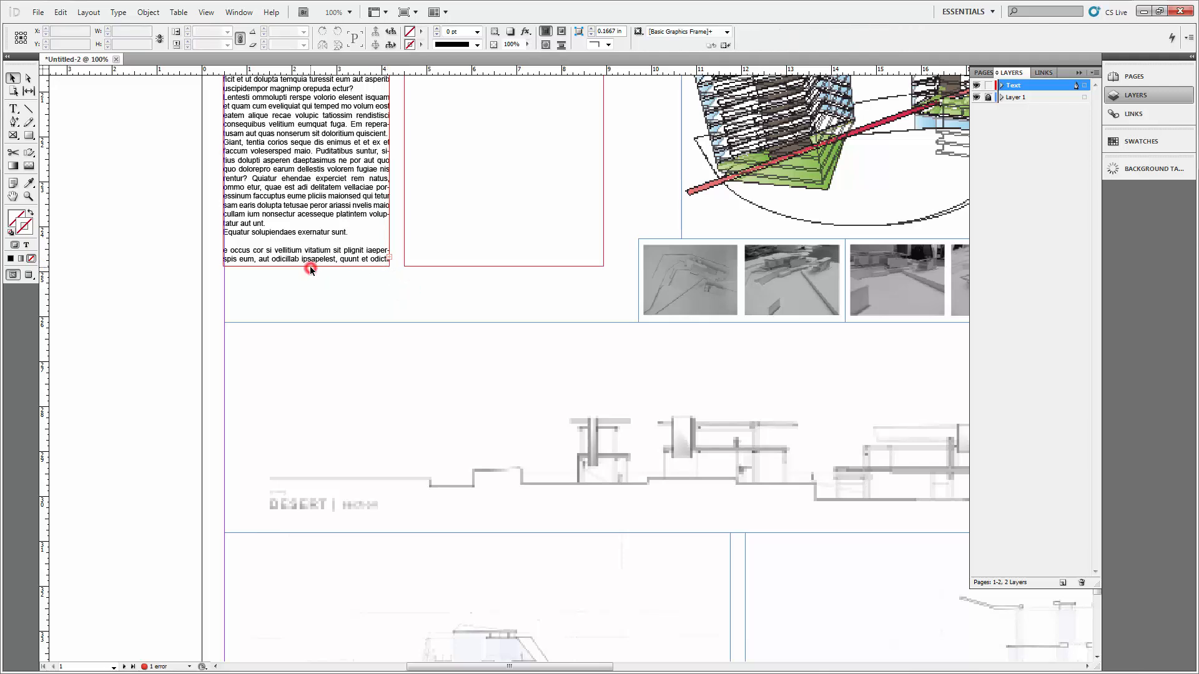
click(360, 251)
drag(306, 266, 306, 282)
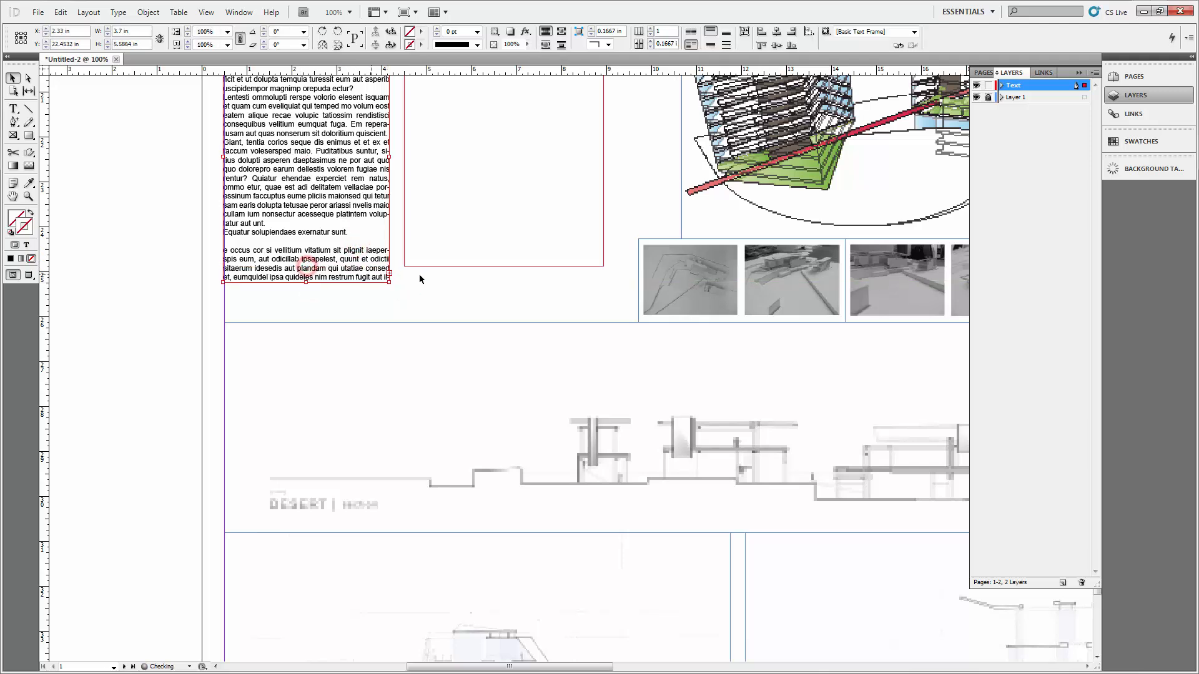
- Thread the body text's overflow into the empty frame beside it and deselect the frames
scroll(444, 285, up, 5)
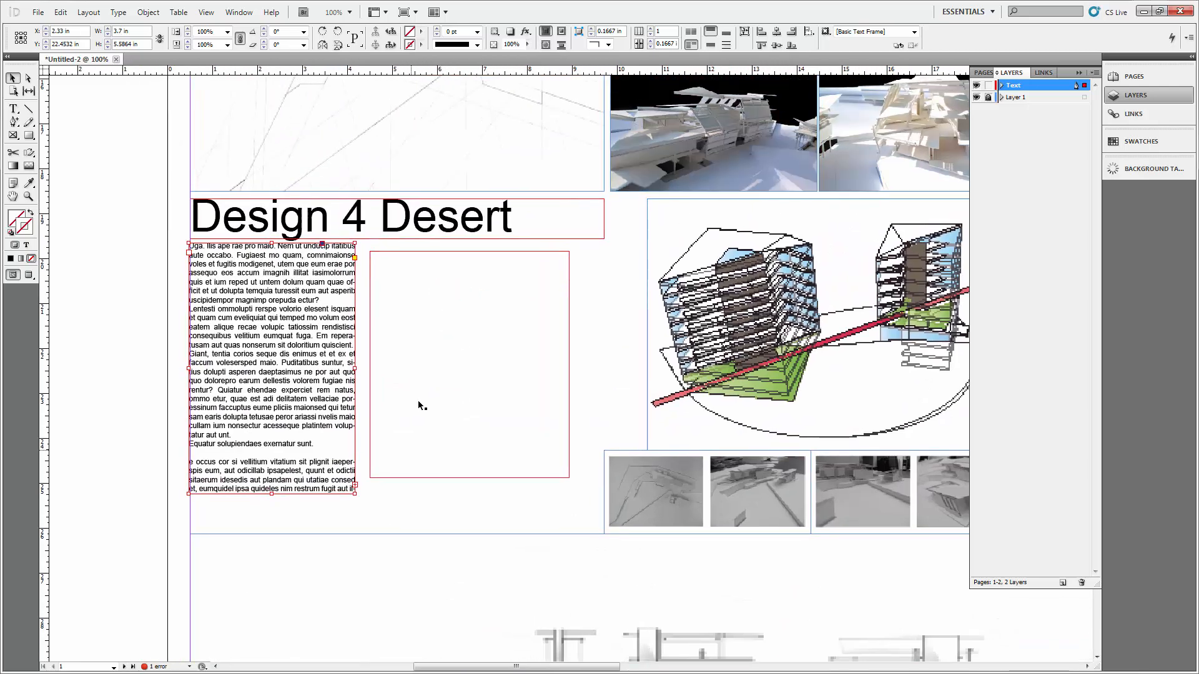
click(355, 486)
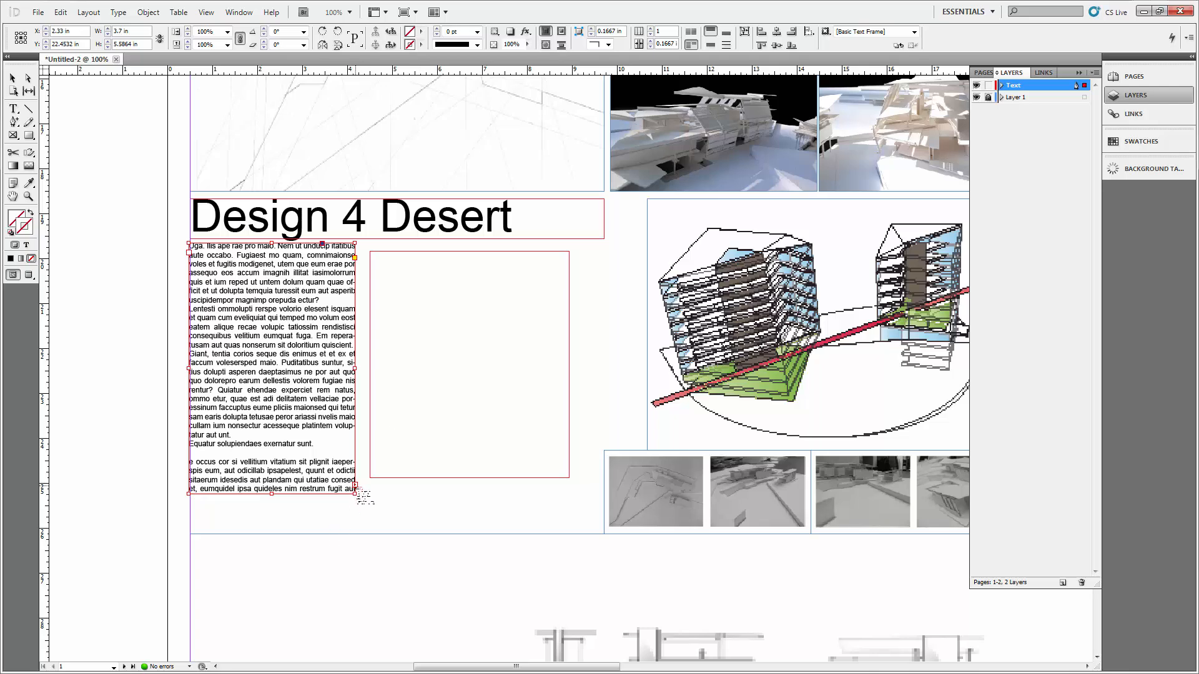
click(407, 277)
click(470, 527)
drag(457, 479, 521, 389)
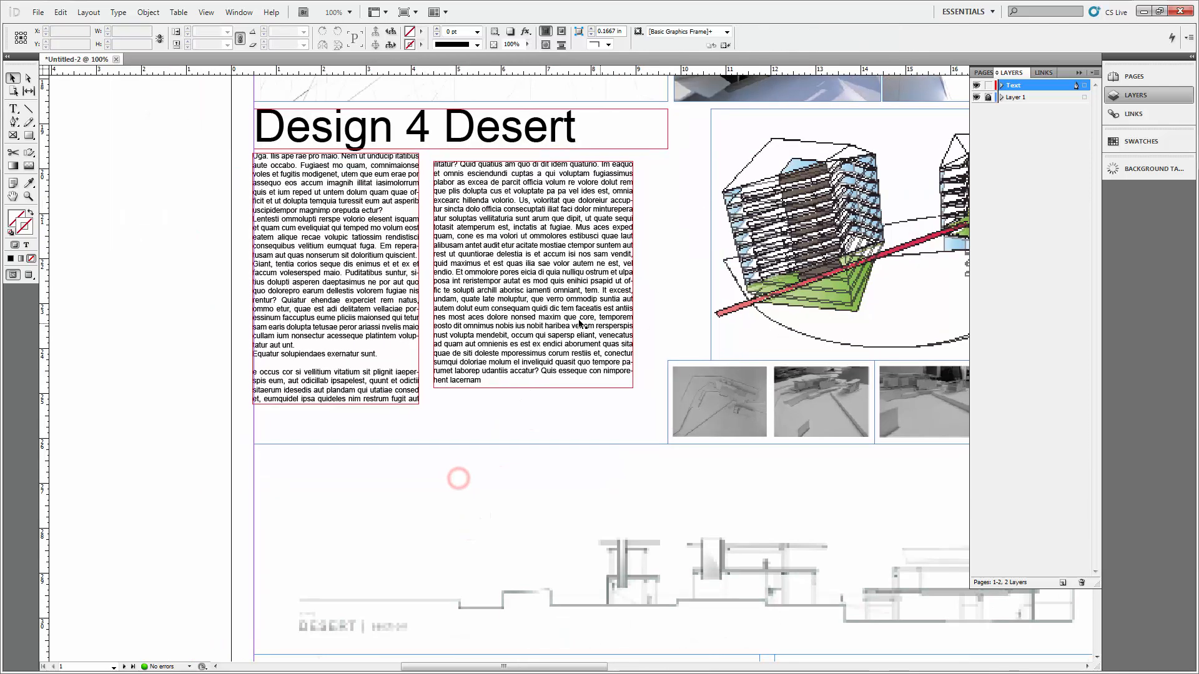
- Lengthen the second text column to about 6.18 in high and move it away from the first, with their tops level
click(541, 373)
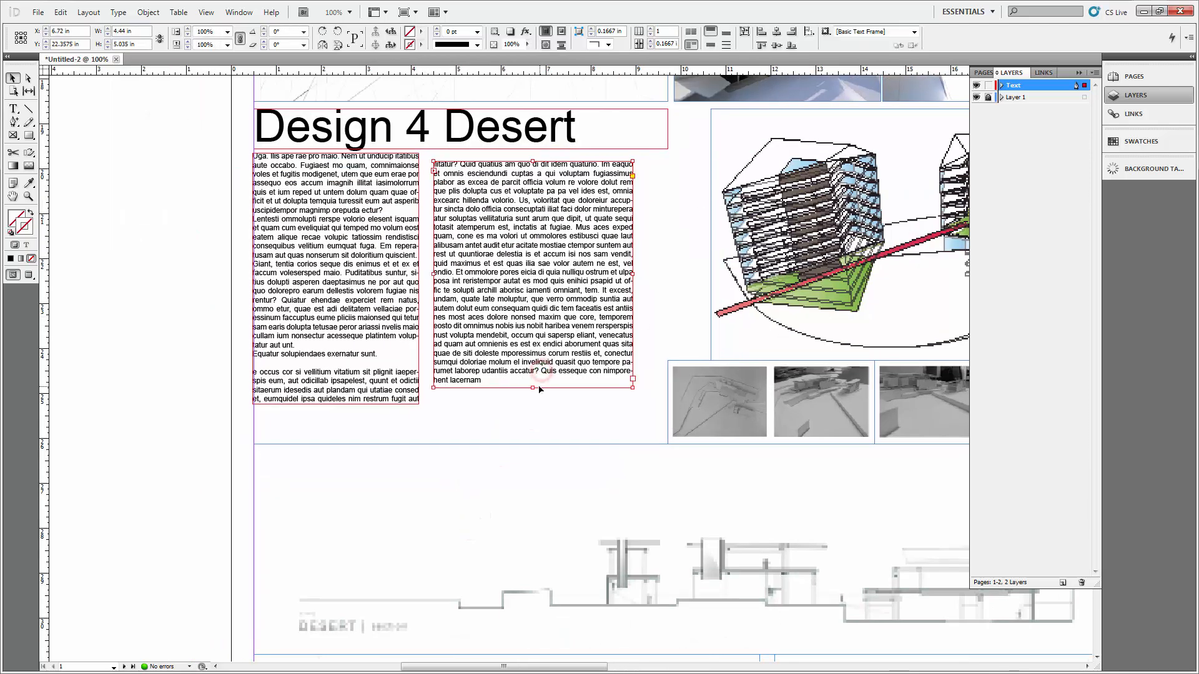
drag(531, 389, 532, 441)
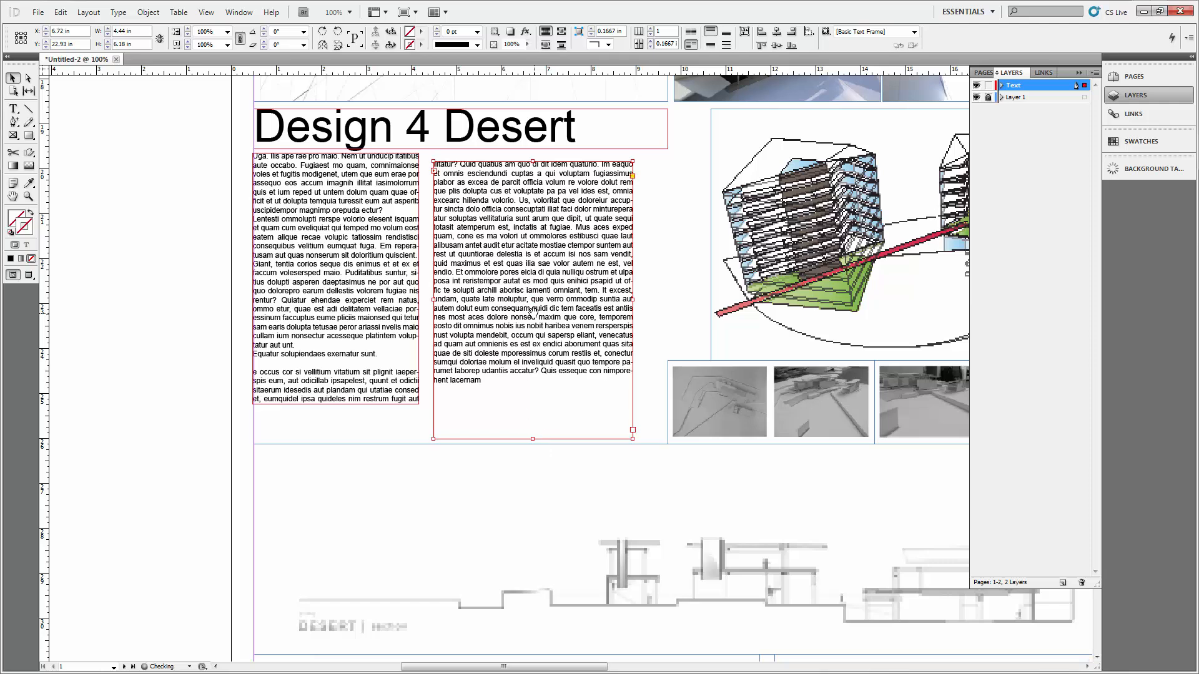
drag(534, 312, 525, 359)
drag(479, 301, 510, 284)
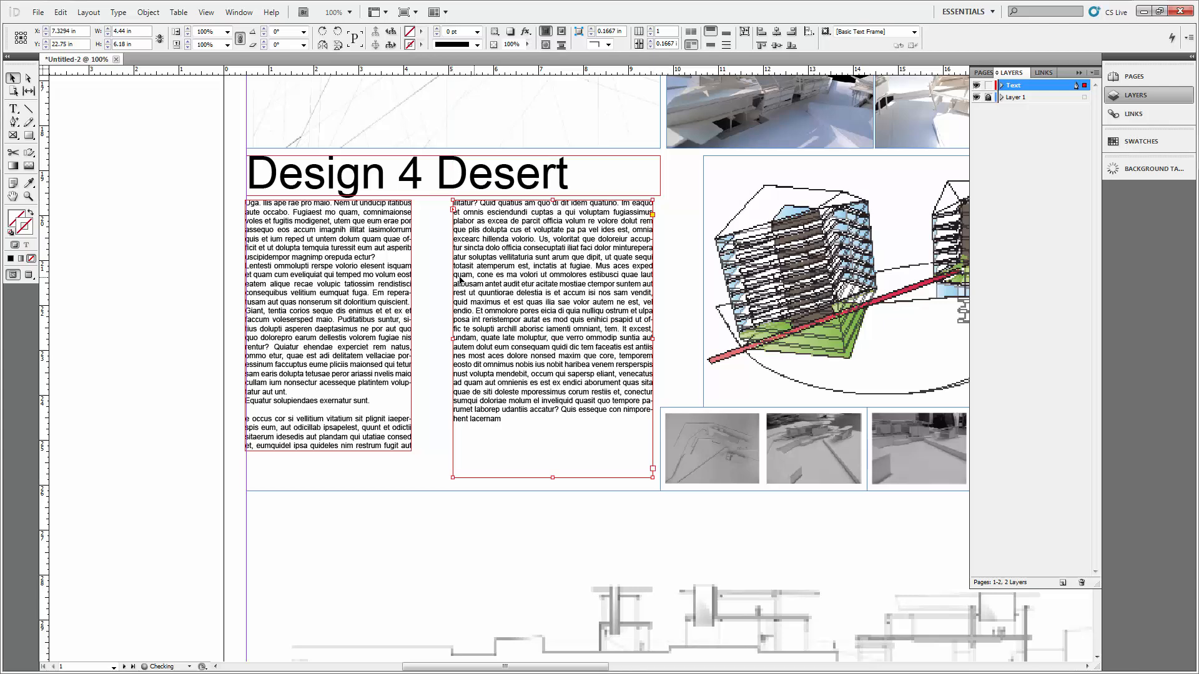
- Widen the first text column to 4.44 in, matching the second column's width
click(400, 265)
drag(410, 325, 445, 324)
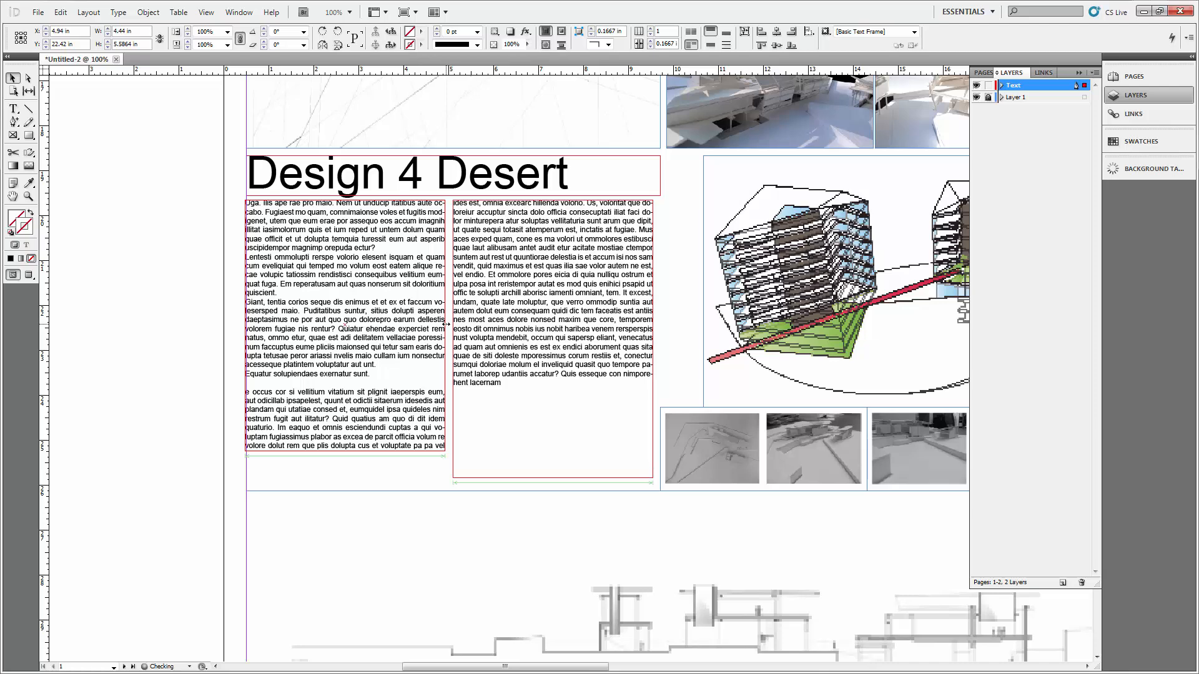
- Lengthen the first text column to 6.18 in, matching the second column's height
click(356, 408)
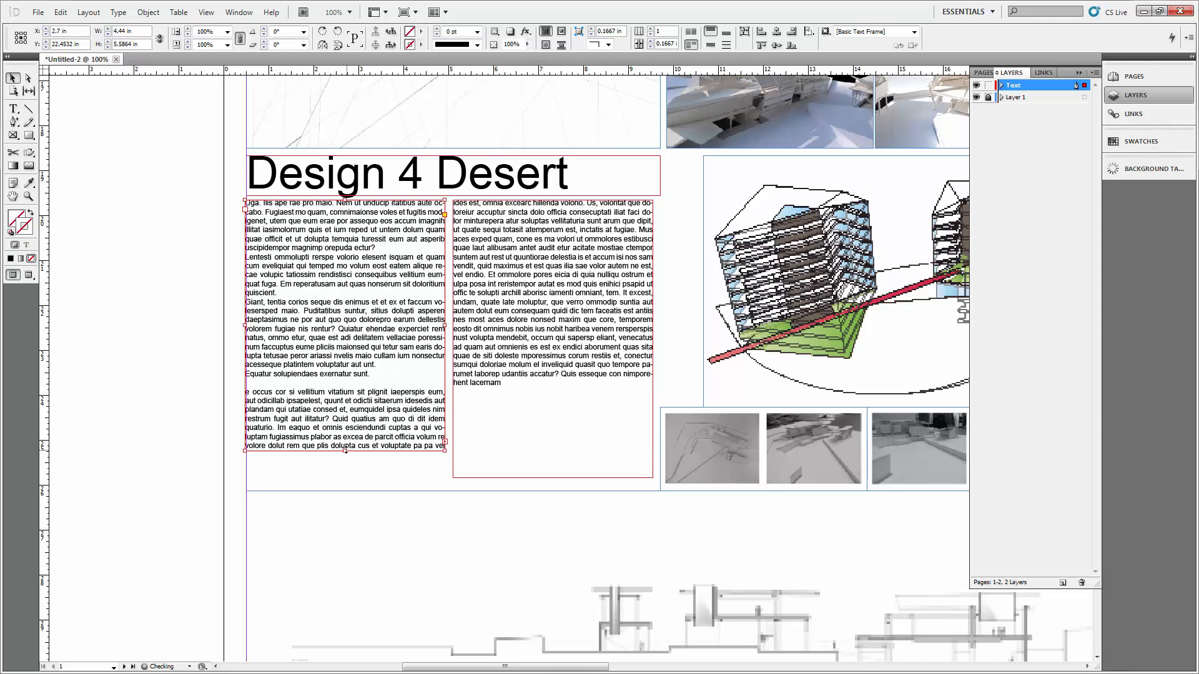
drag(346, 449, 381, 484)
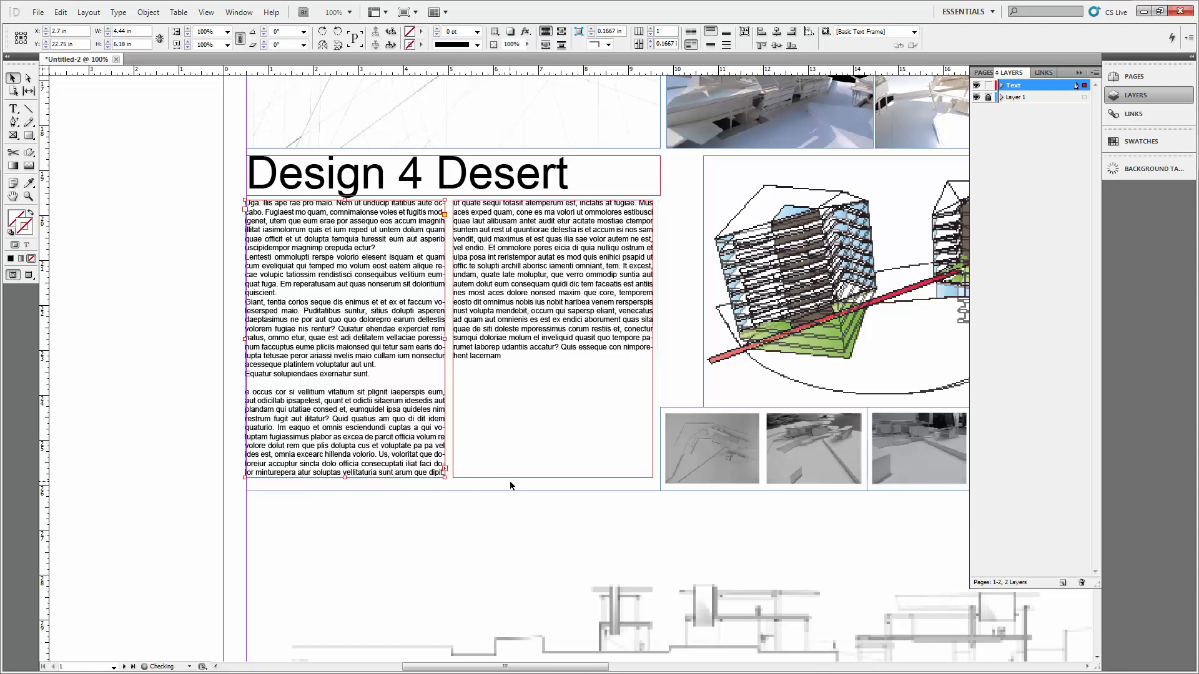
- Separate the first three paragraphs in the first text column with blank lines
double_click(343, 324)
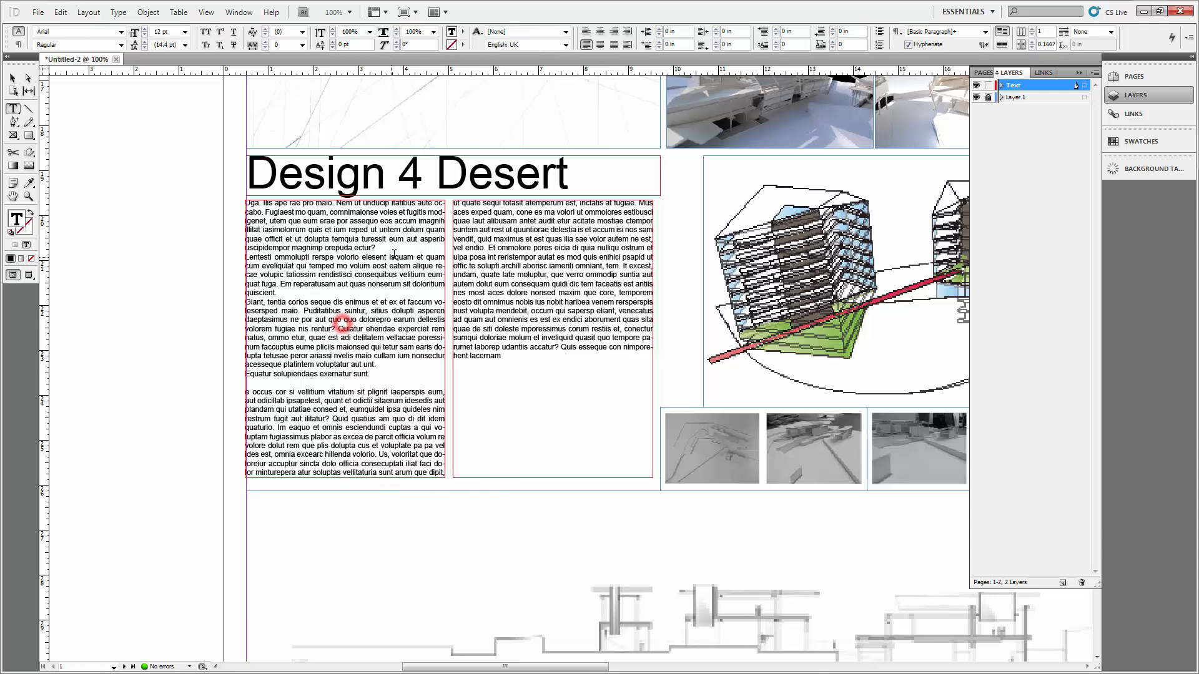
click(396, 248)
key(Return)
key(Return)
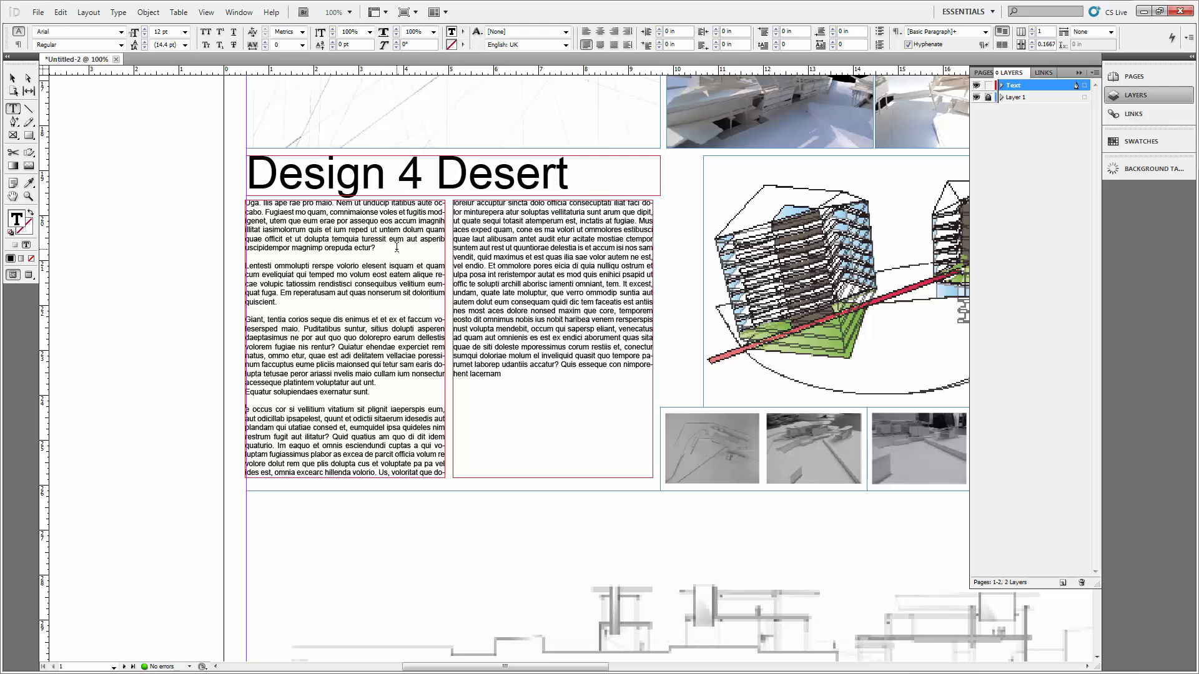
- Split the second column's text into three paragraphs separated by blank lines, breaking after "Mus" and before "offic te solupti"
click(456, 220)
key(End)
key(Return)
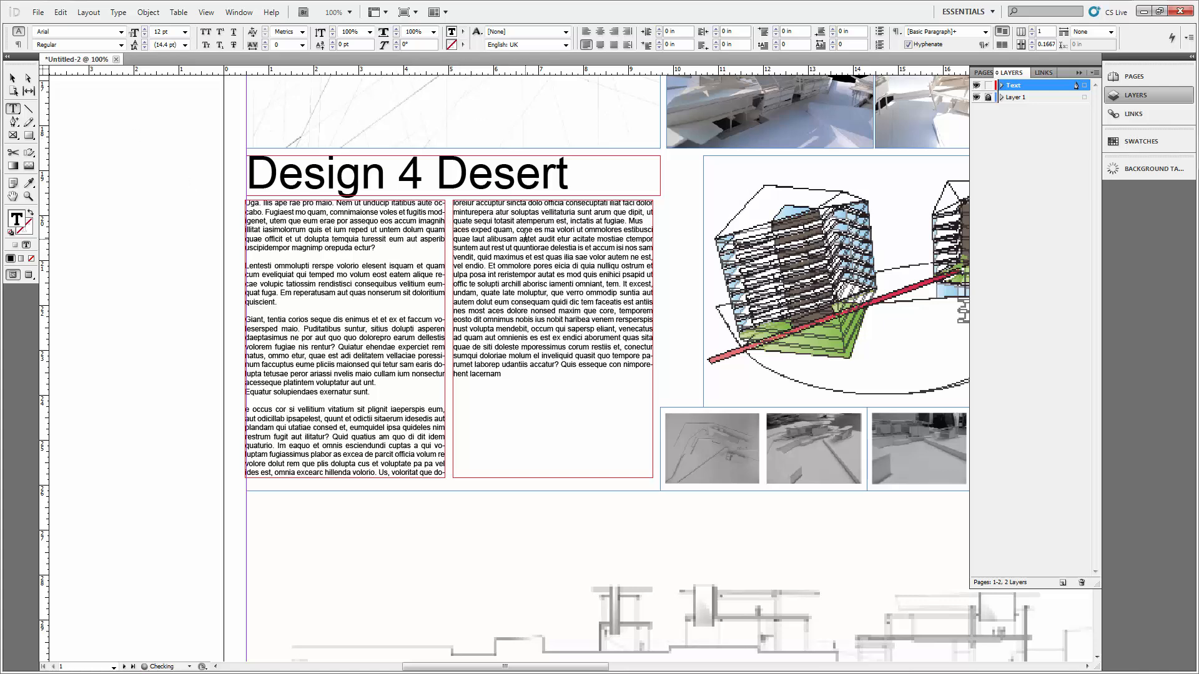
key(Return)
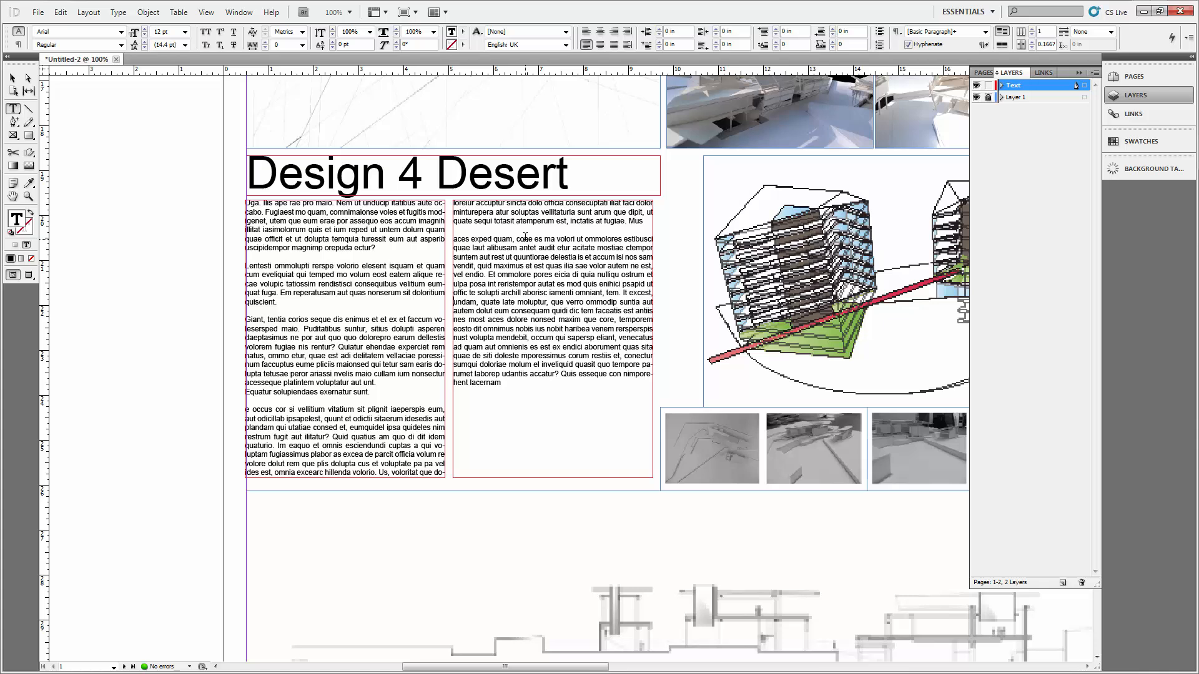
key(Down)
key(Down)
key(Down)
key(Down)
key(Down)
key(Down)
key(Return)
key(Return)
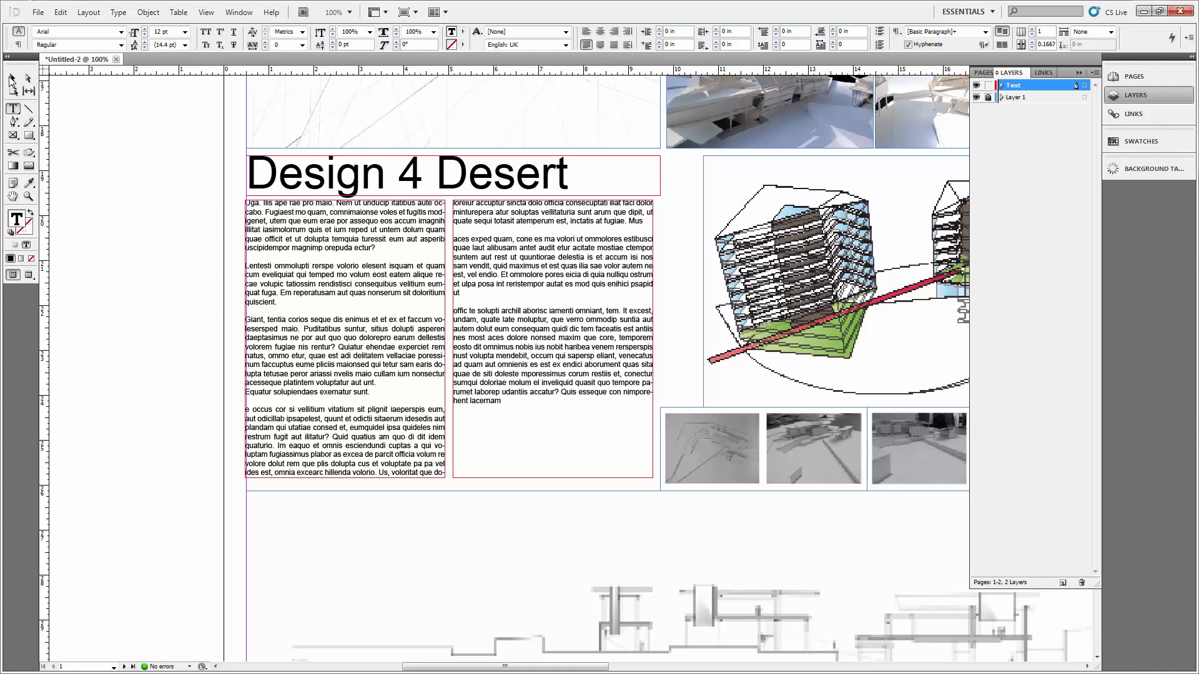
- Narrow the title frame so its right edge aligns with the second text column, and deselect it
click(13, 80)
key(ctrl+minus)
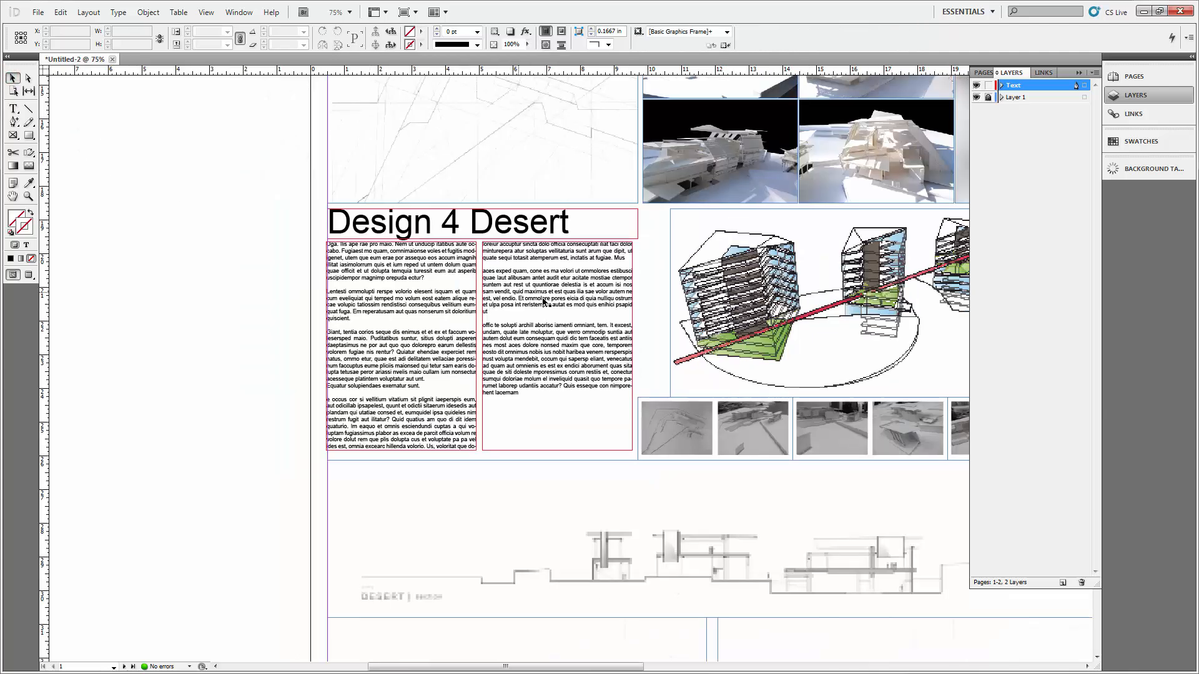
drag(685, 324, 567, 372)
click(489, 266)
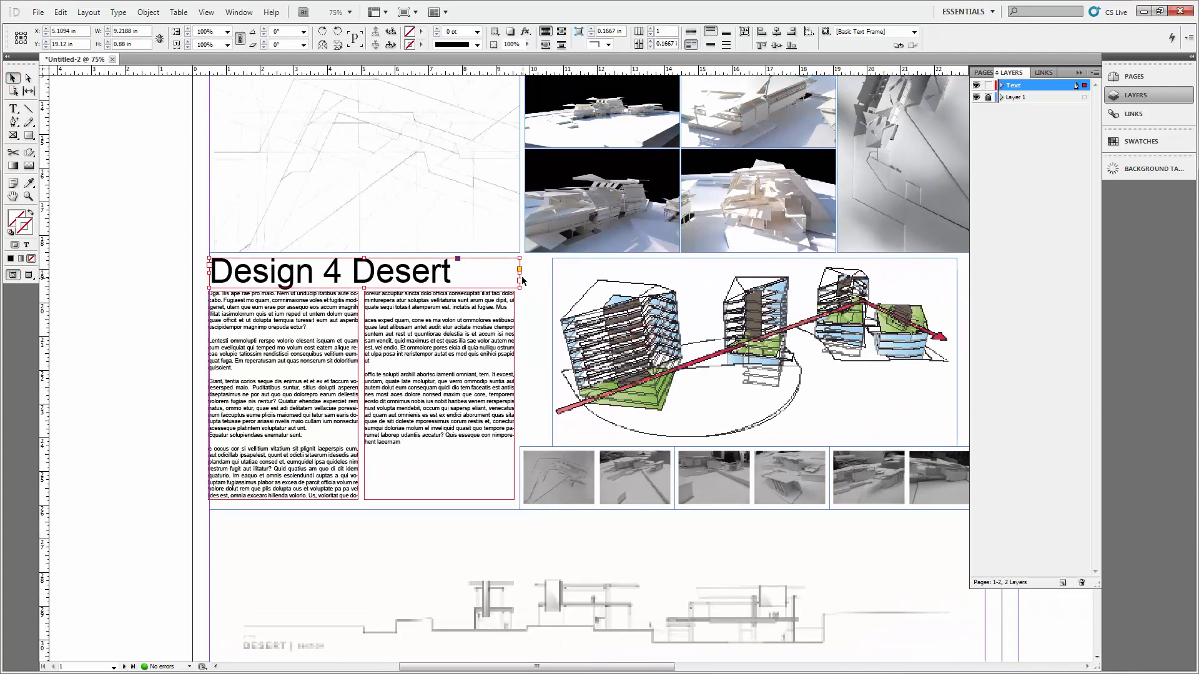
click(133, 273)
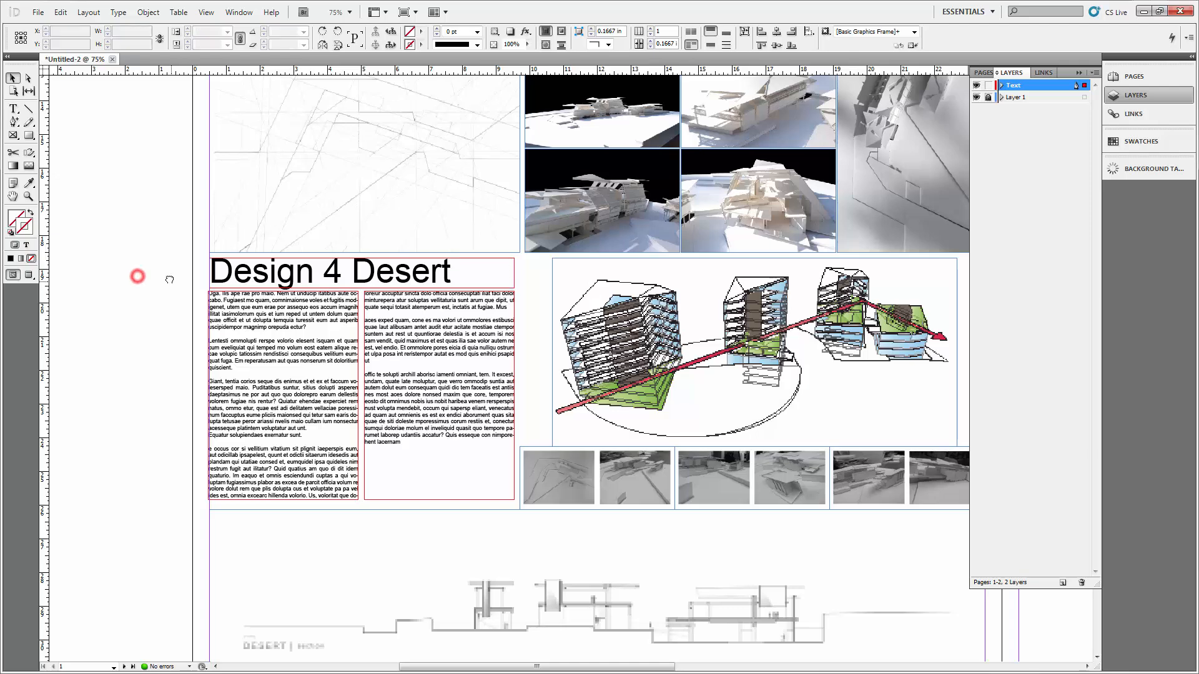
- Narrow the first text column to 4.42 in by bringing its left edge onto the page margin
drag(168, 274, 114, 255)
key(ctrl+minus)
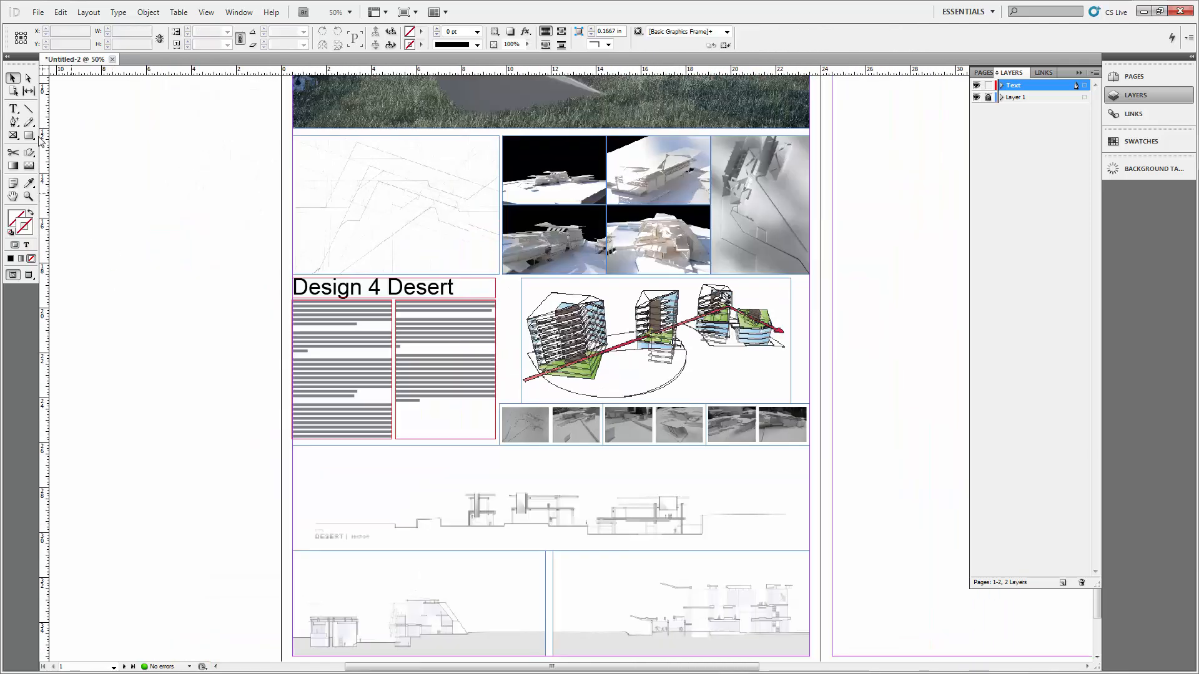
scroll(406, 362, up, 3)
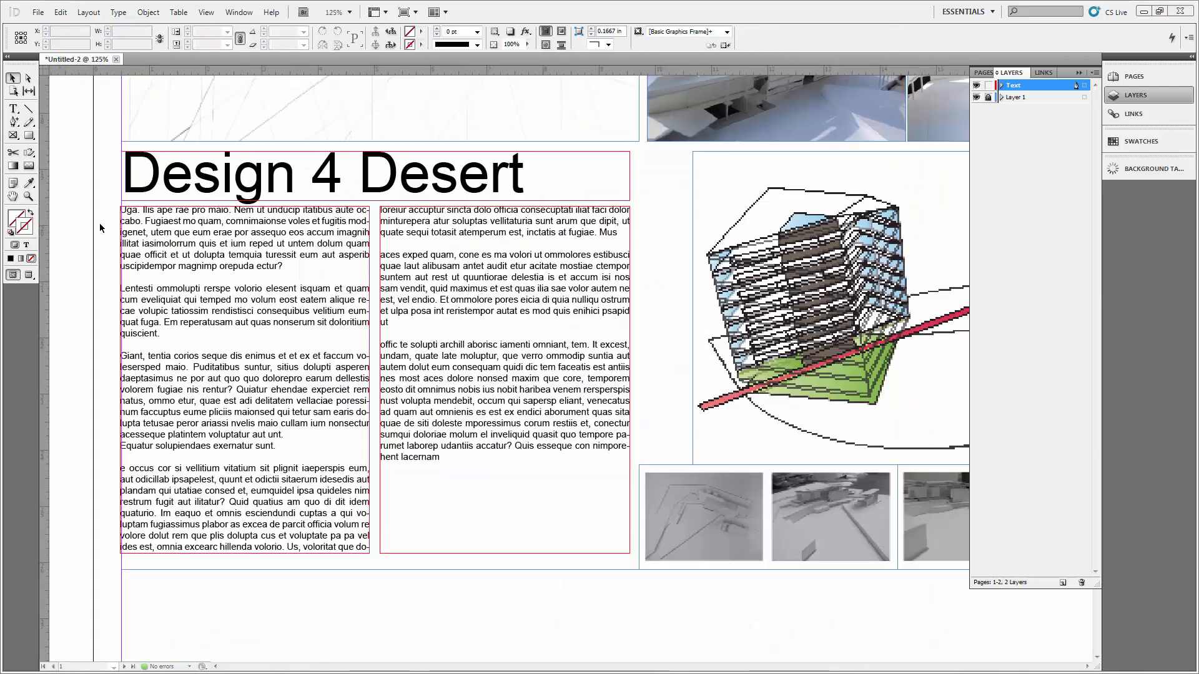
click(140, 242)
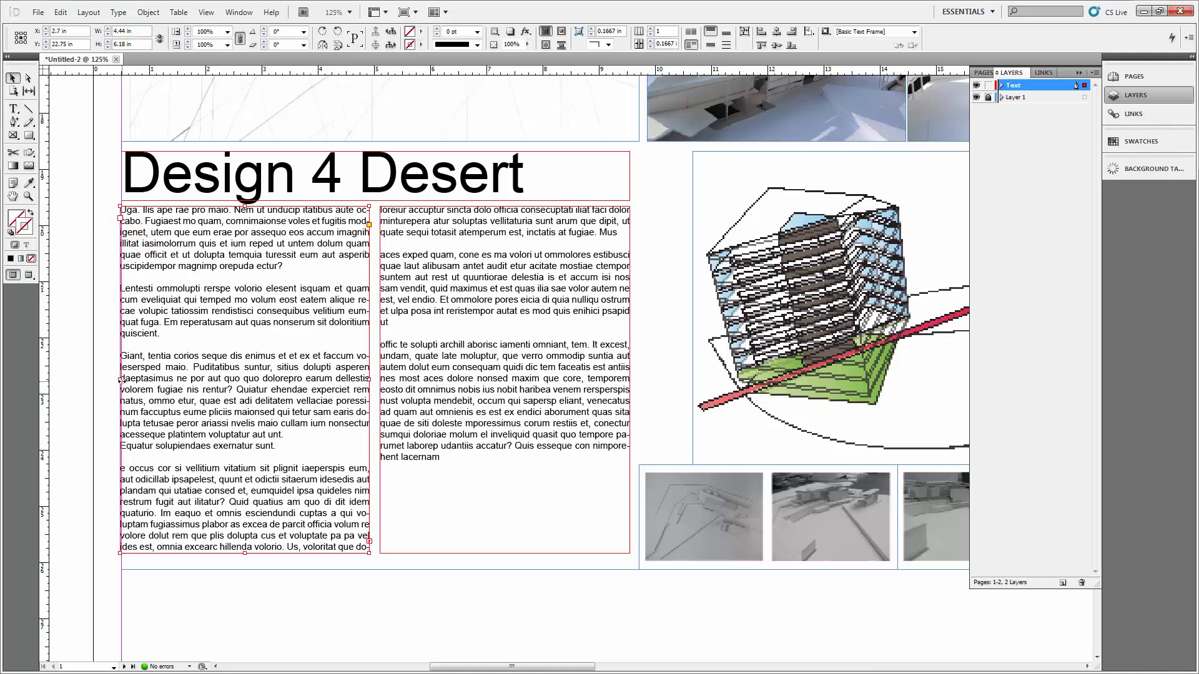
drag(120, 379, 122, 380)
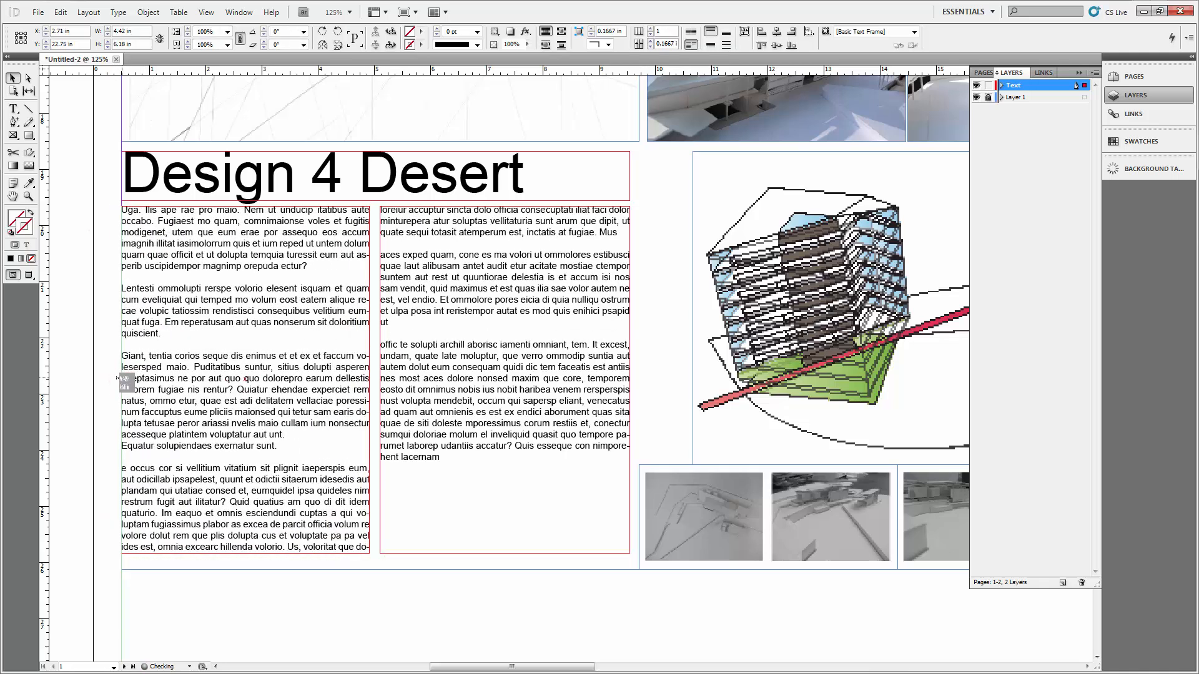
- Insert blank lines above the first body paragraph and add the labels "Name:" and "Professor:" on separate lines there
double_click(133, 215)
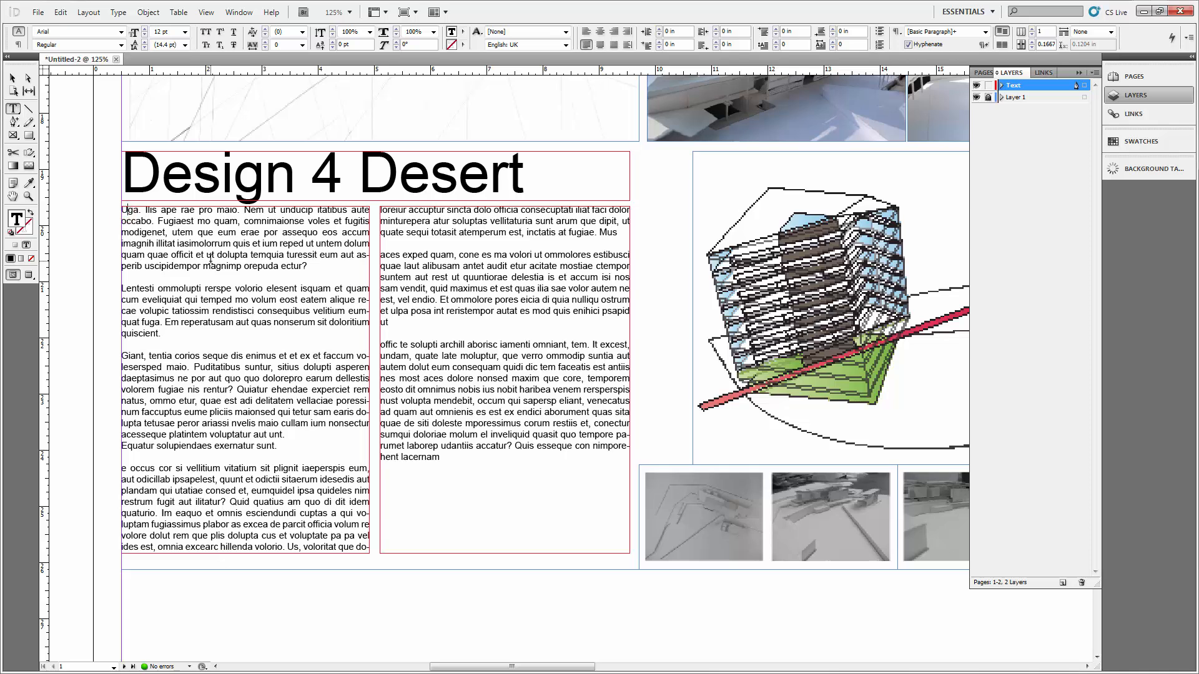
key(Return)
key(Return)
key(Return)
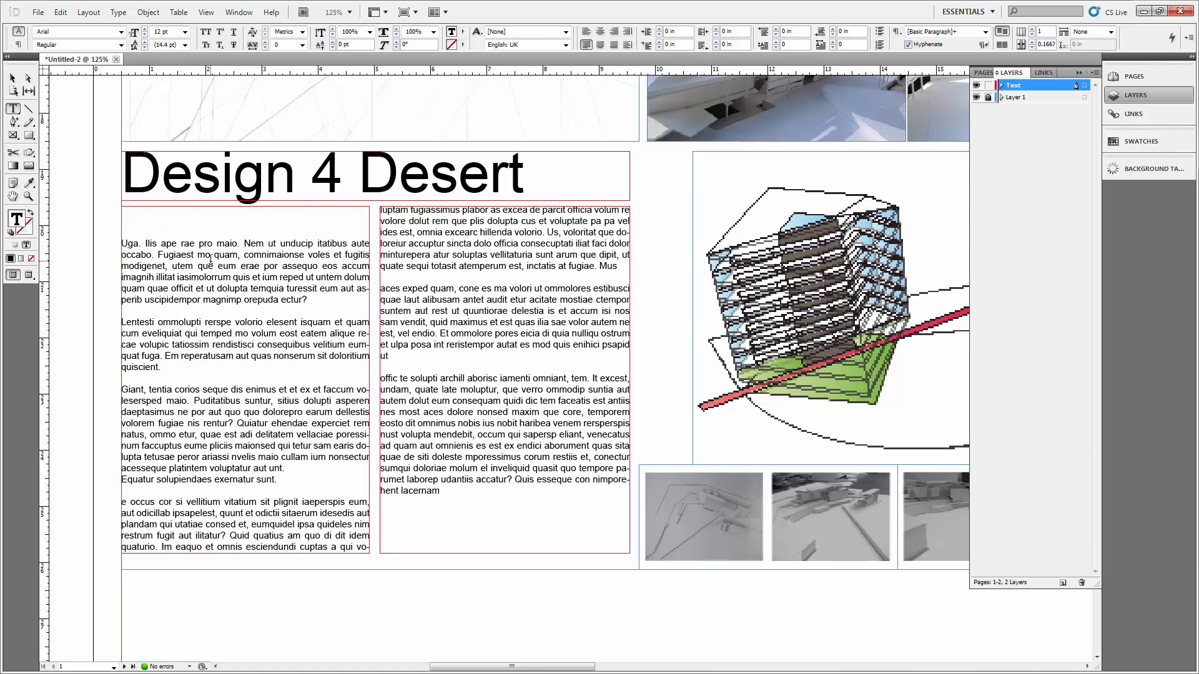
text(Na)
text(meL)
key(BackSpace)
text(:)
key(Return)
key(Return)
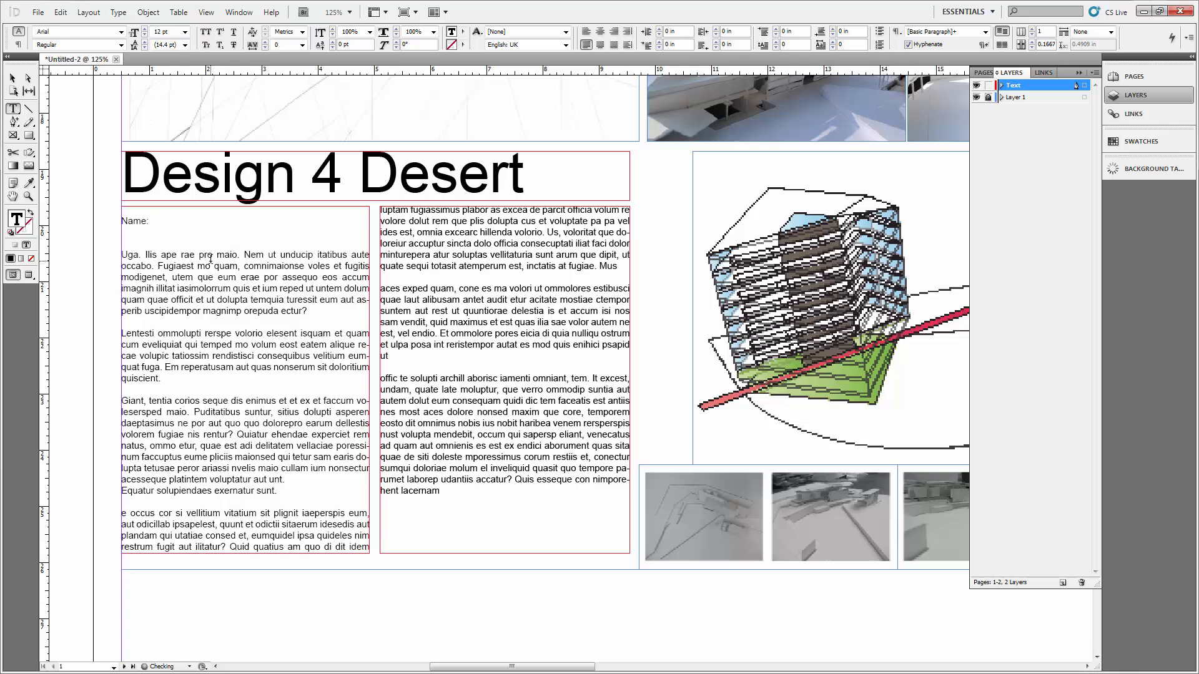
text(Profeso)
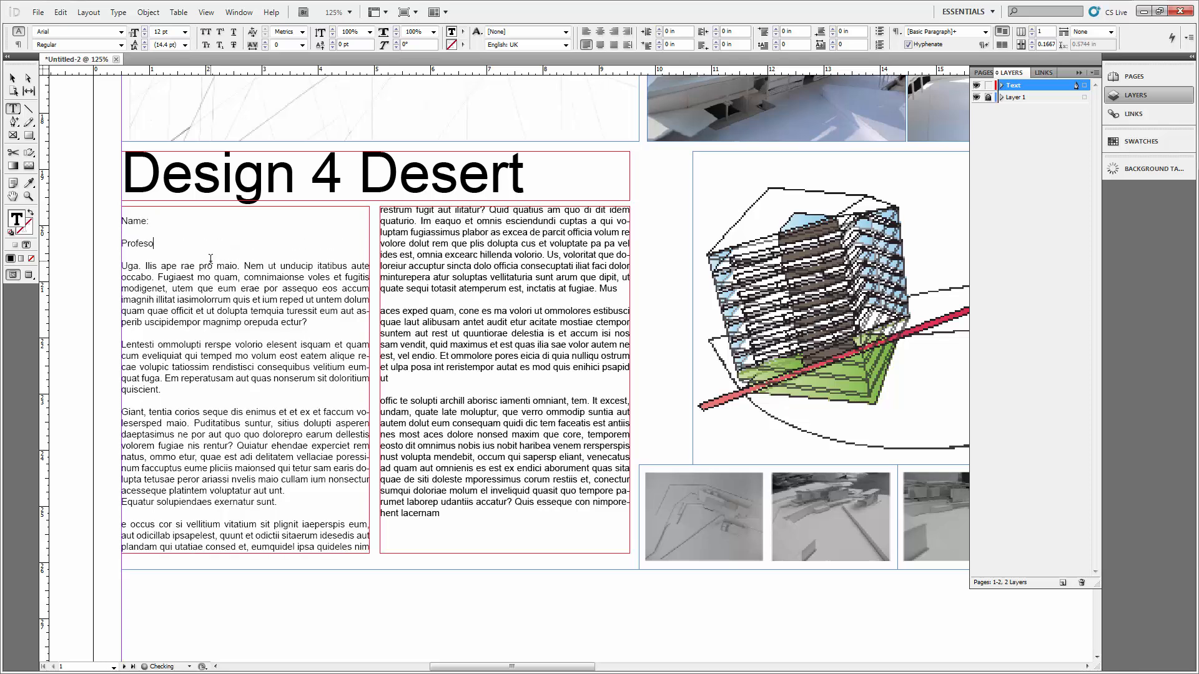
text(r)
key(BackSpace)
key(BackSpace)
- Enter the author's name after the "Name:" label
click(168, 220)
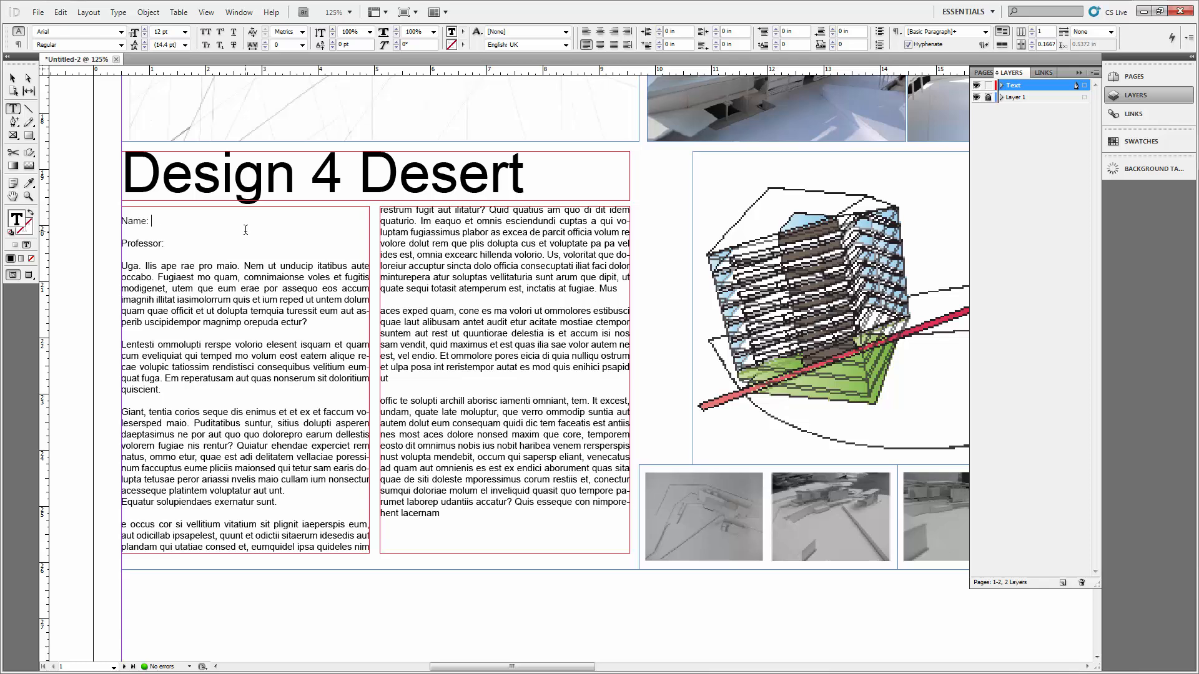
text(Sa)
key(Down)
key(Down)
- Set the name and professor lines to a font size of 24 pt
drag(165, 245, 193, 122)
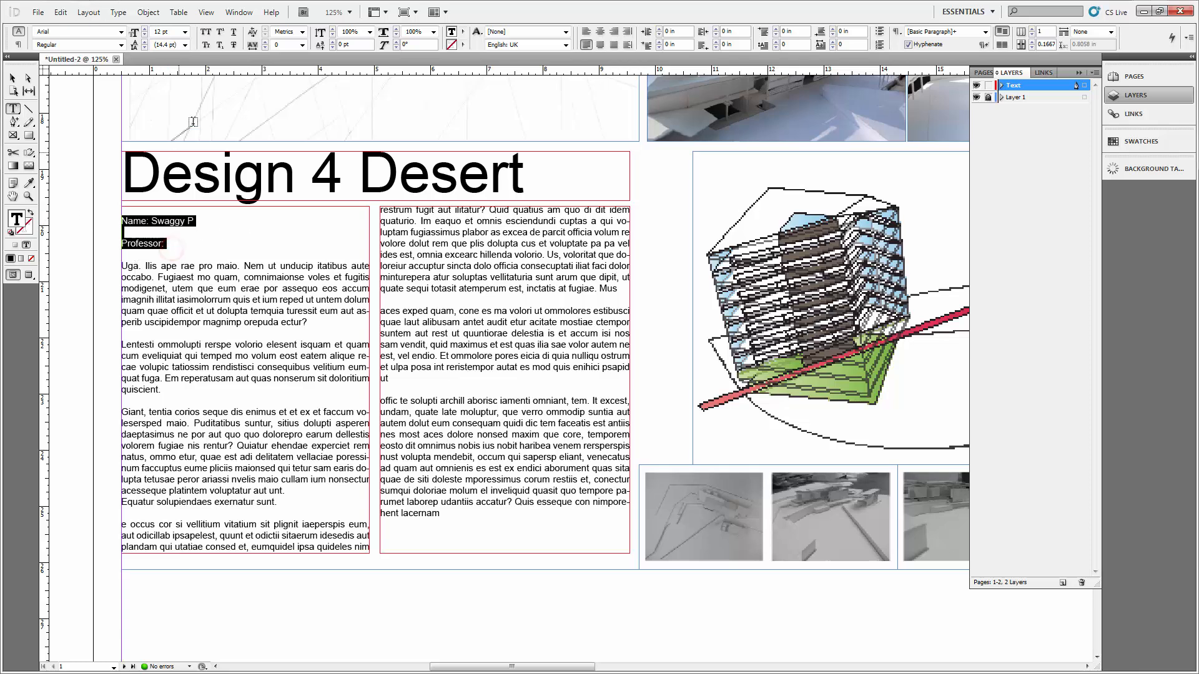
click(185, 32)
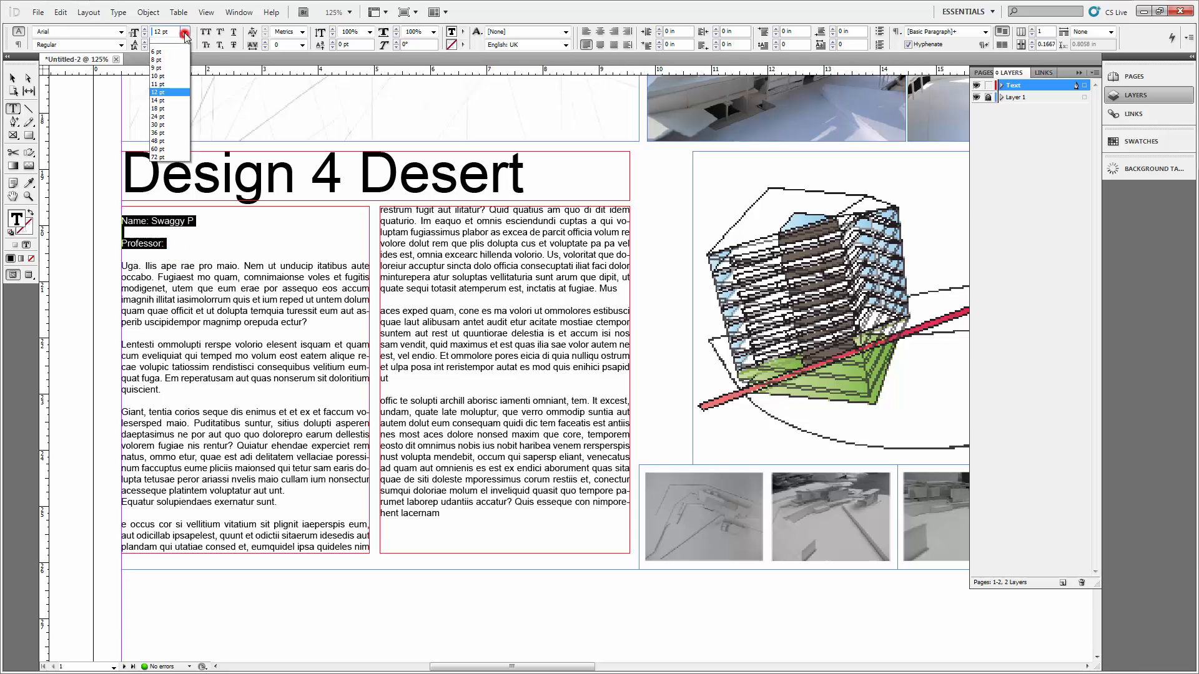
click(174, 129)
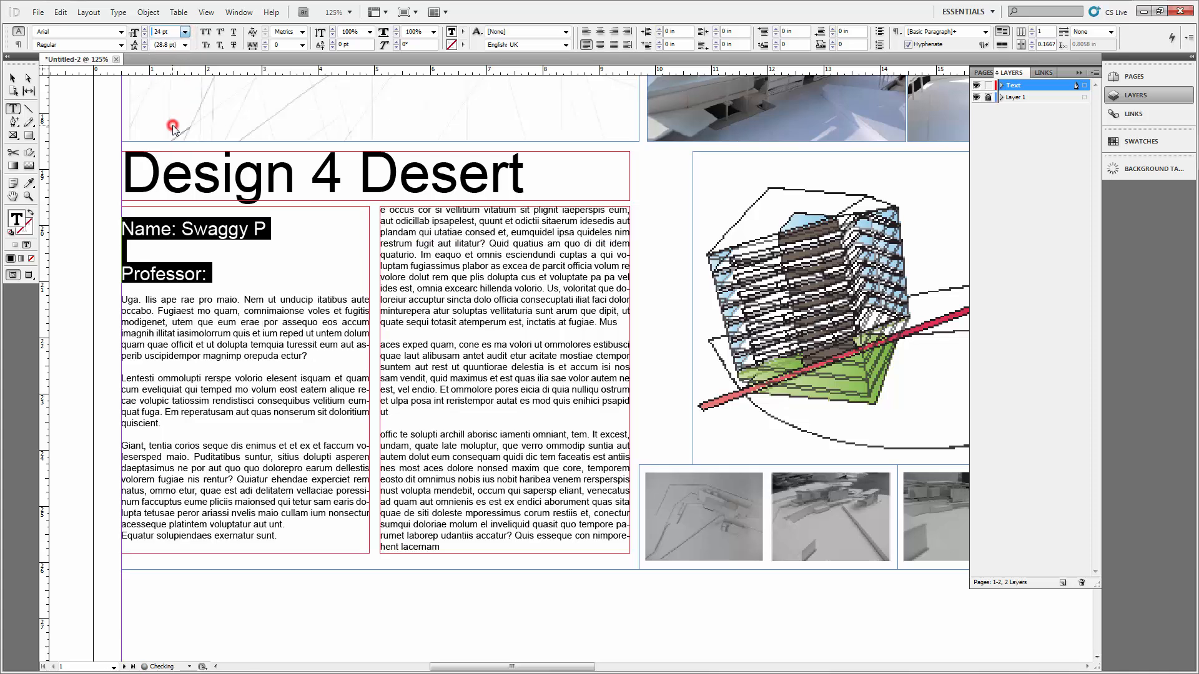
- Remove the blank line between the name and professor lines, and deselect the text frame
click(184, 251)
key(BackSpace)
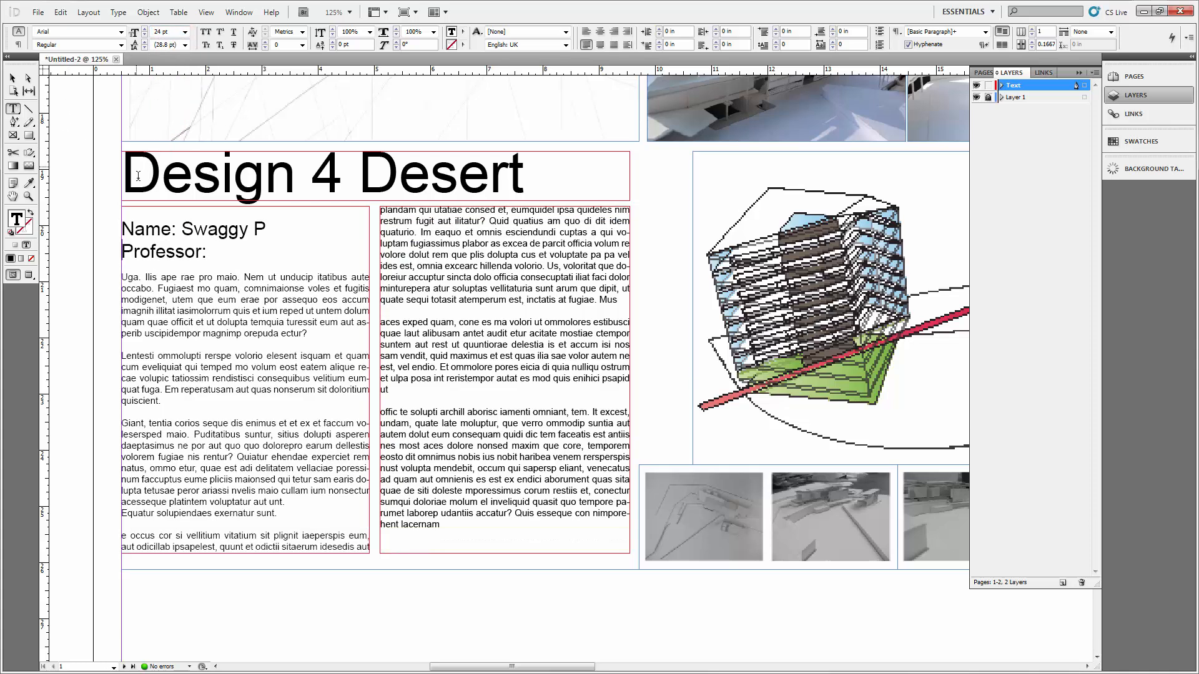
key(Escape)
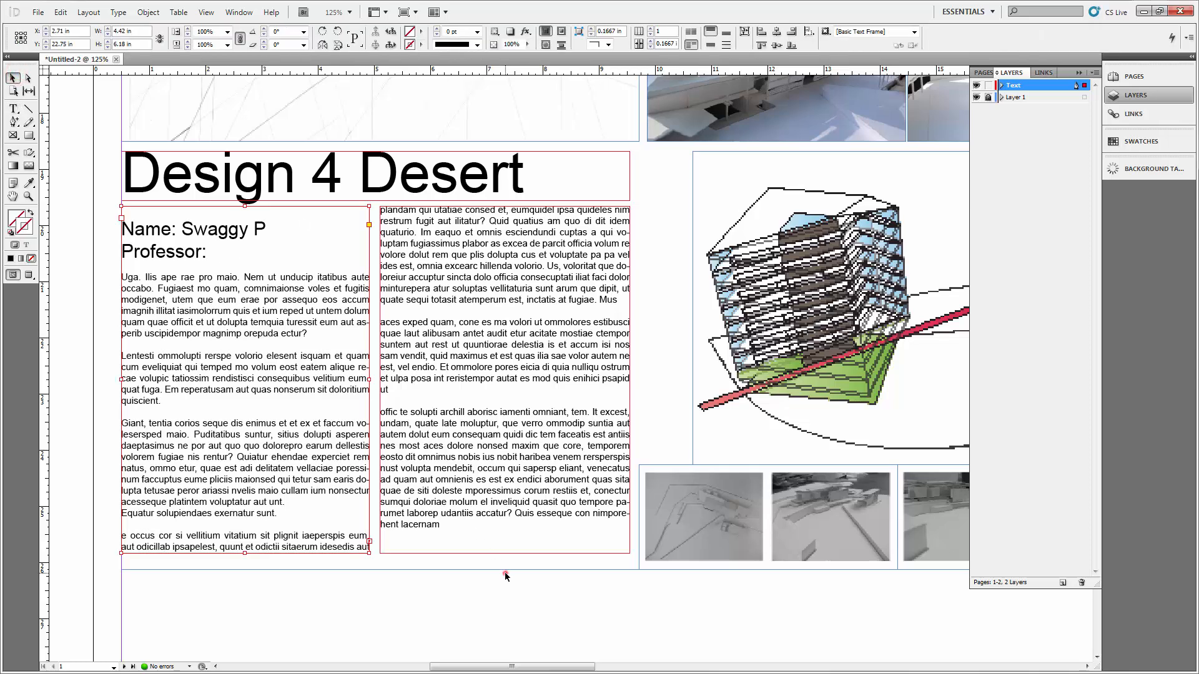
click(506, 575)
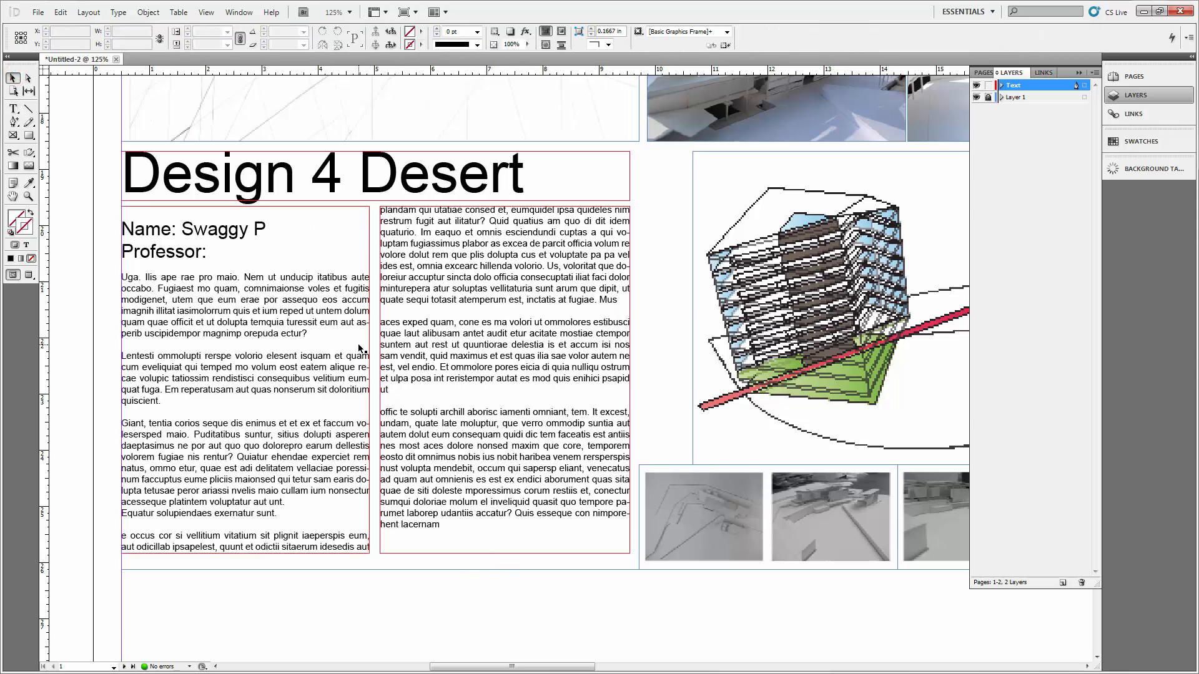
- Switch the screen mode to Preview to show the board without frame edges and guides
key(ctrl+equal)
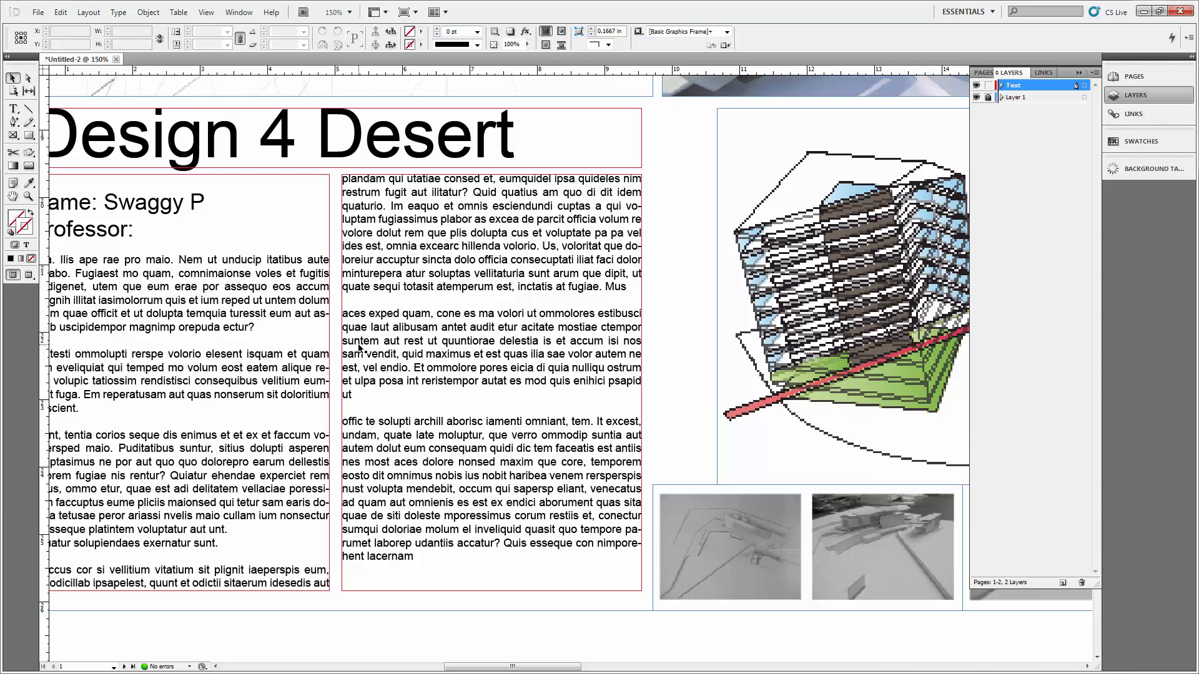
key(ctrl+minus)
key(ctrl+minus)
key(ctrl+minus)
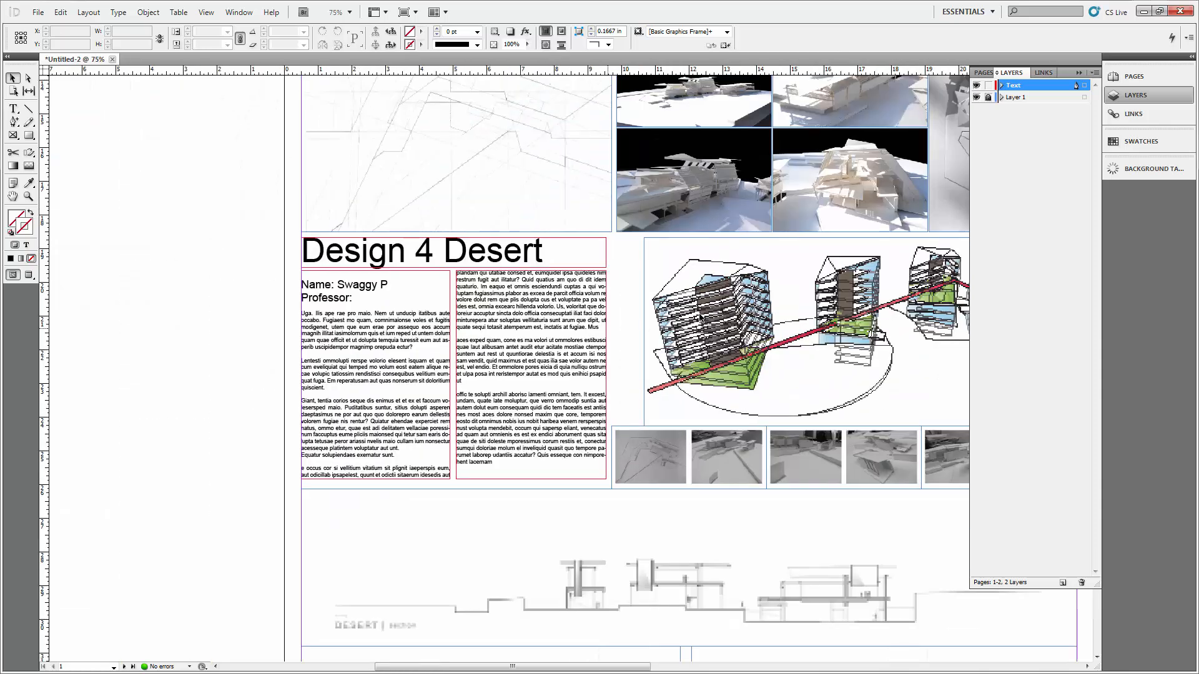
drag(752, 307, 560, 236)
key(ctrl+minus)
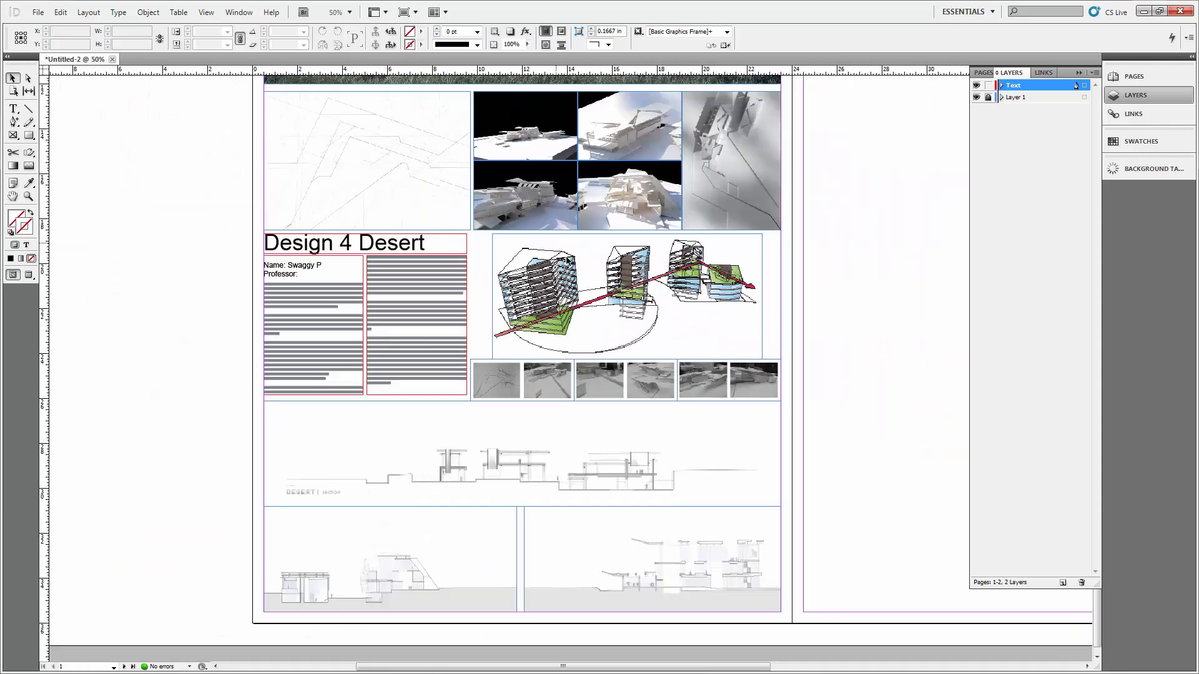
drag(879, 243, 778, 256)
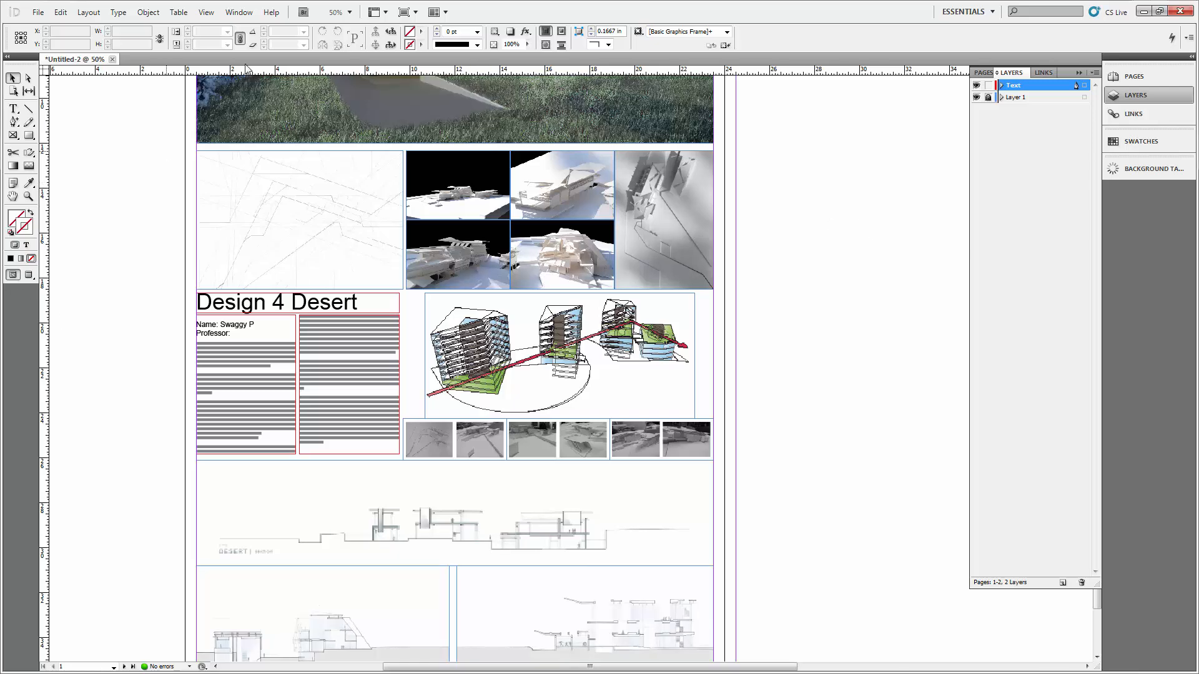
click(206, 12)
click(206, 12)
click(206, 12)
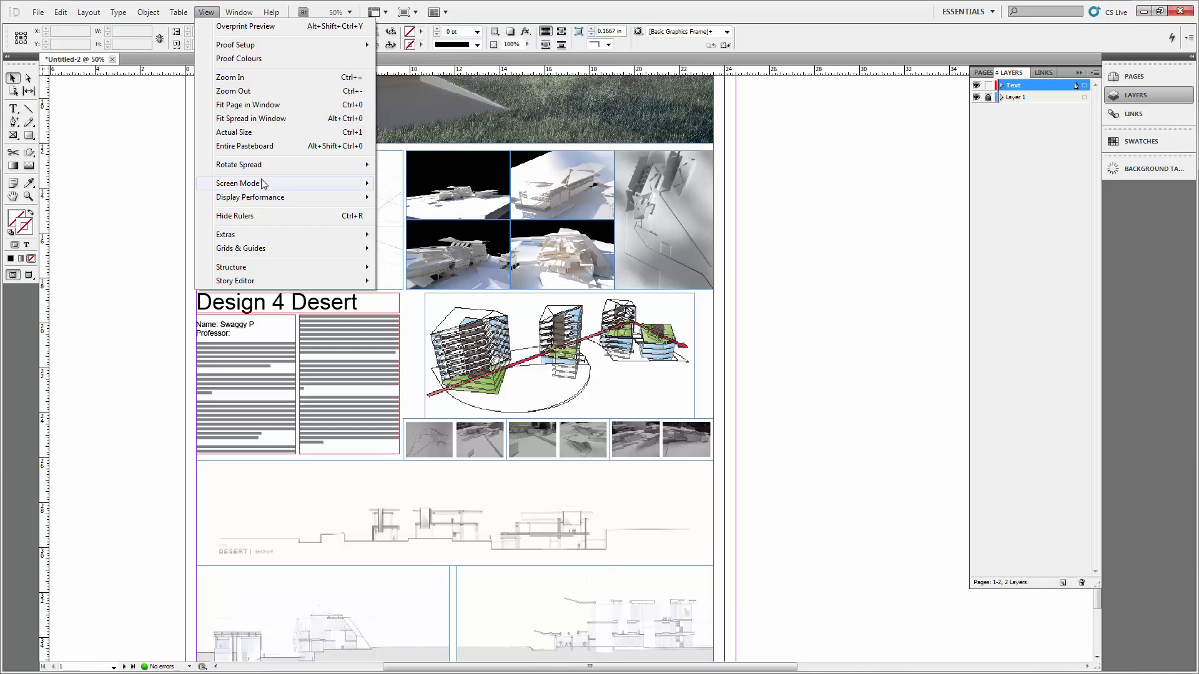
mouse_move(263, 183)
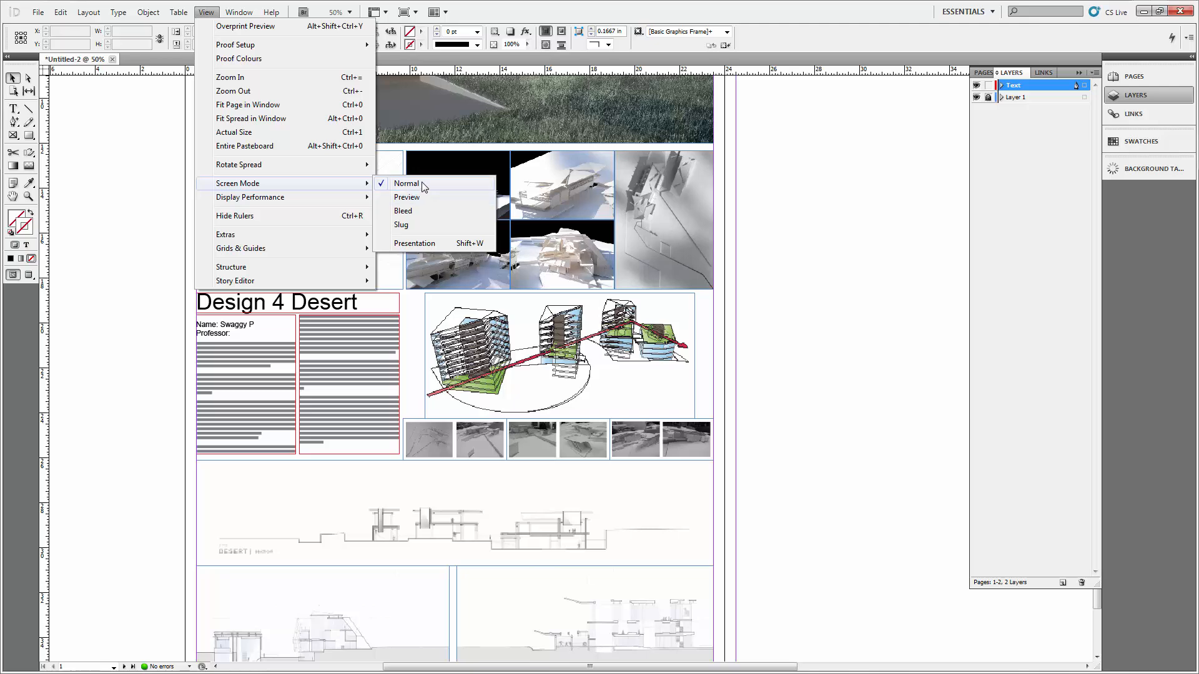
click(417, 198)
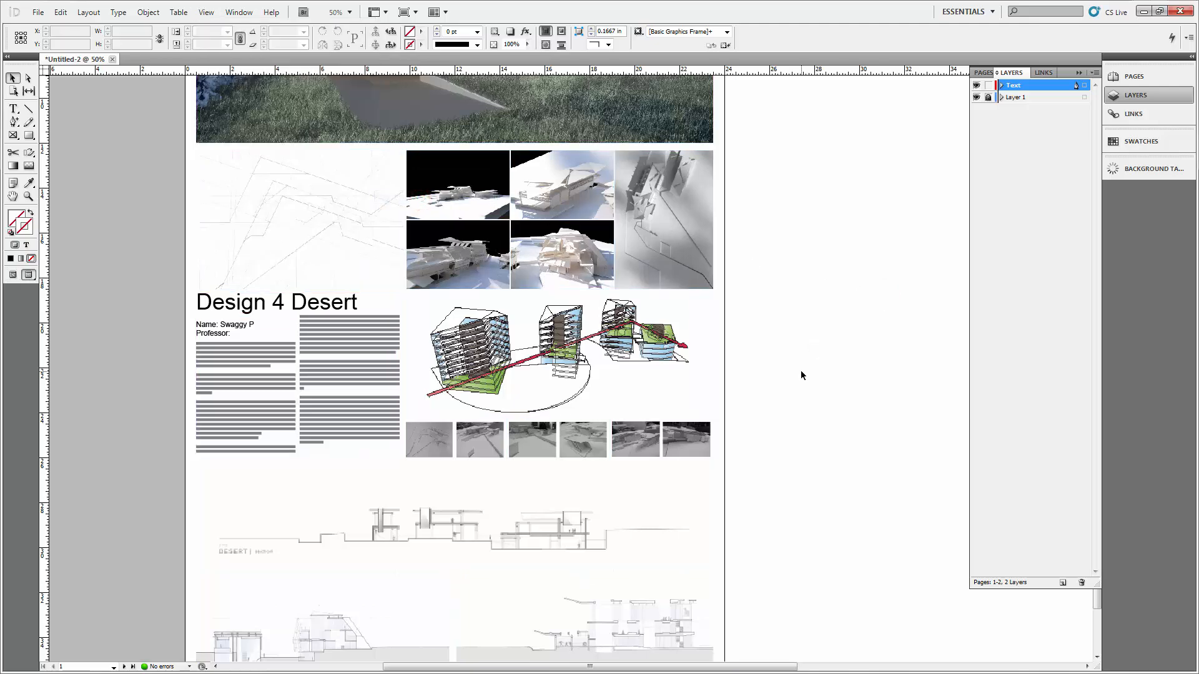
- View the whole spread in Presentation mode and return to the layout
drag(800, 369, 766, 331)
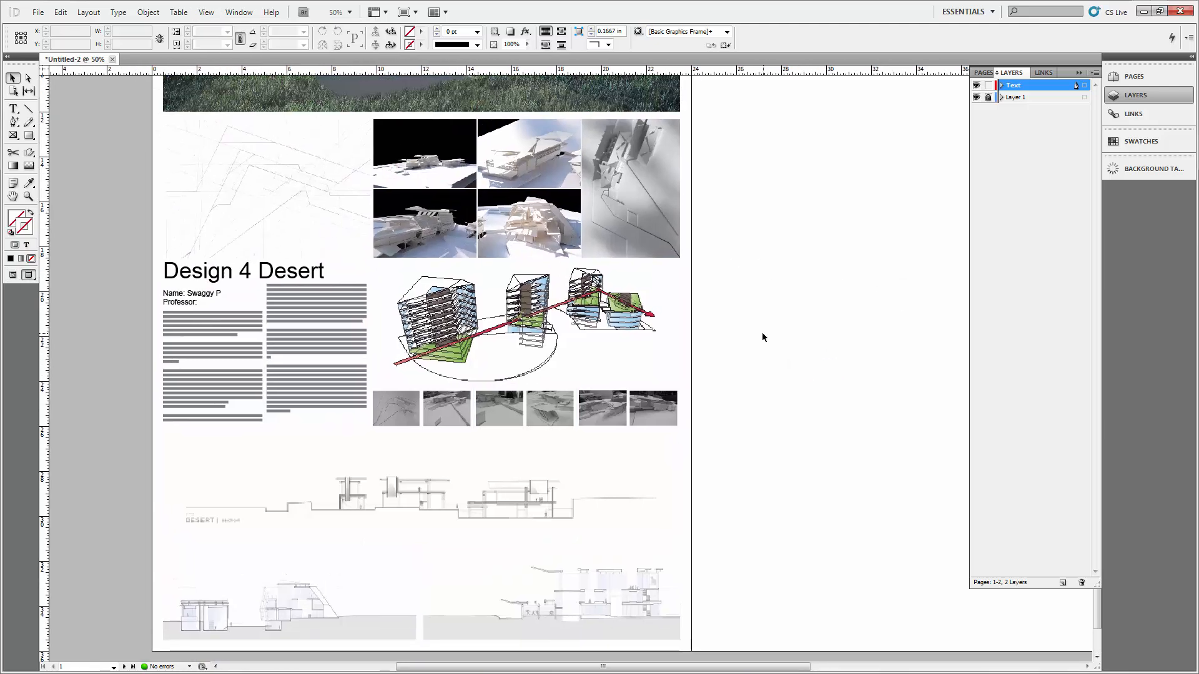
key(shift+w)
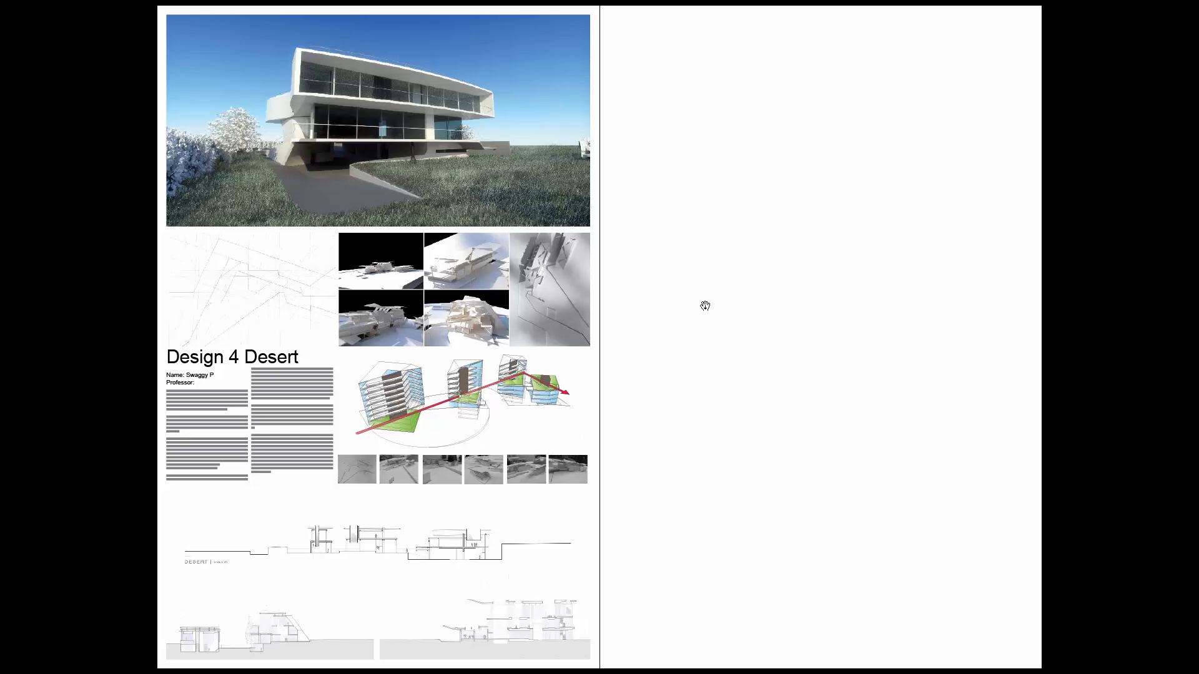
key(Escape)
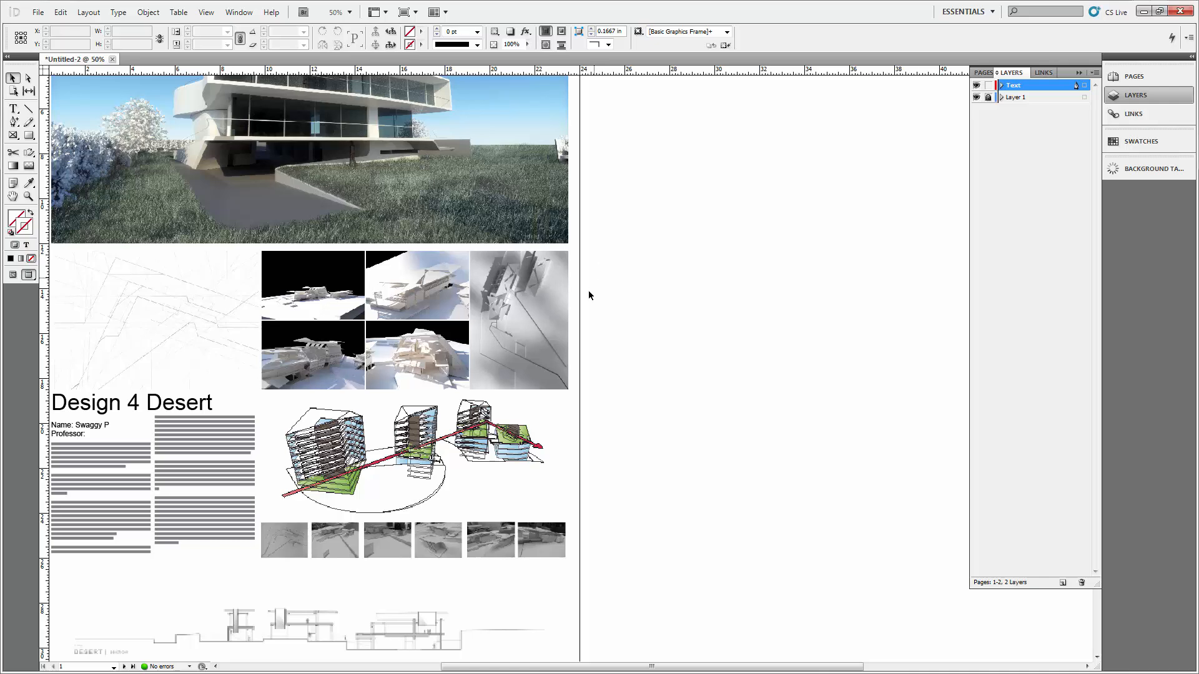
- Display the board once more in full-screen Presentation mode, and exit back to the editable page
drag(622, 225, 699, 246)
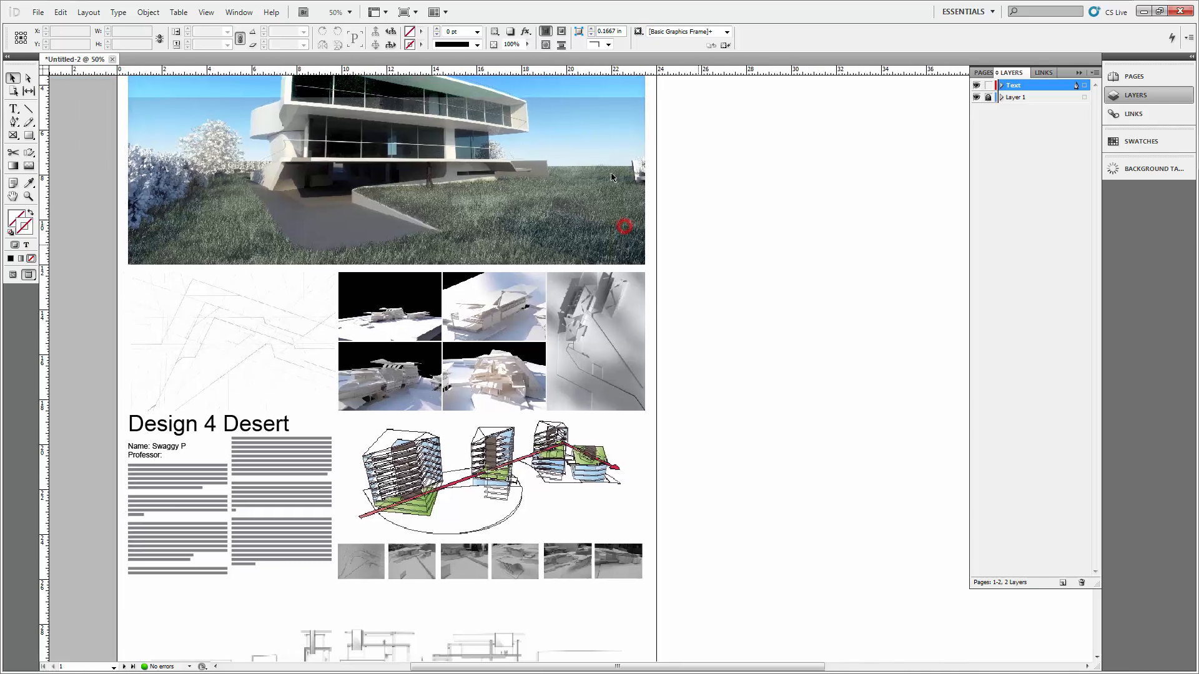
click(198, 11)
mouse_move(261, 183)
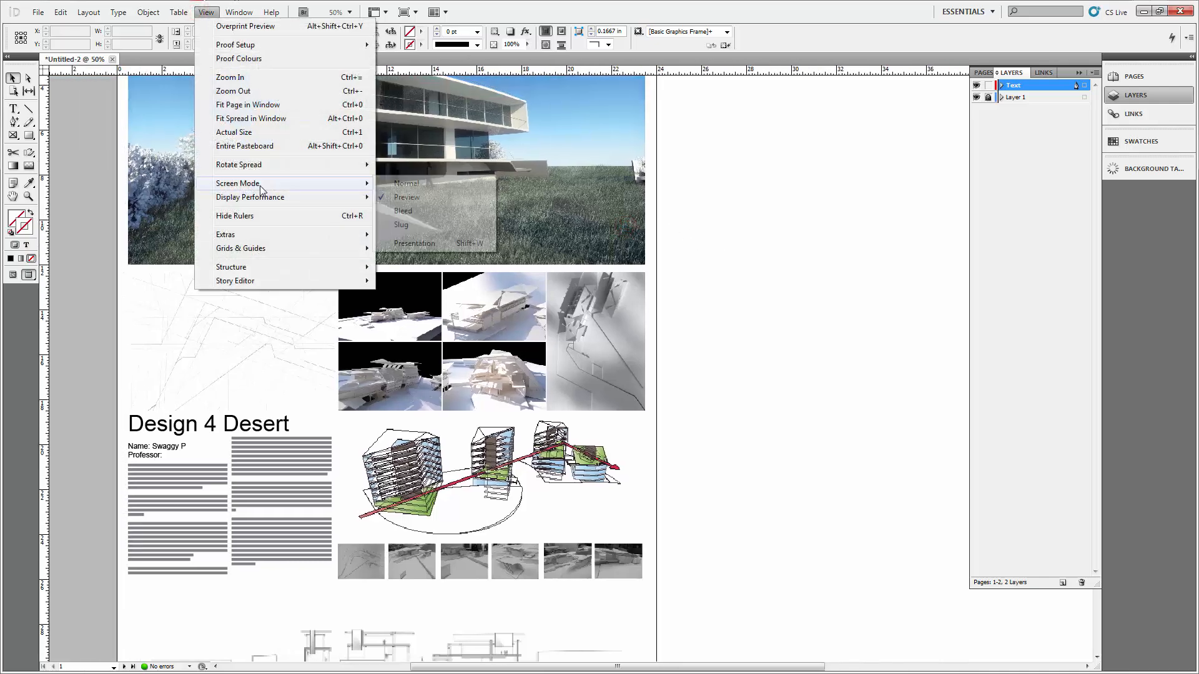
click(429, 249)
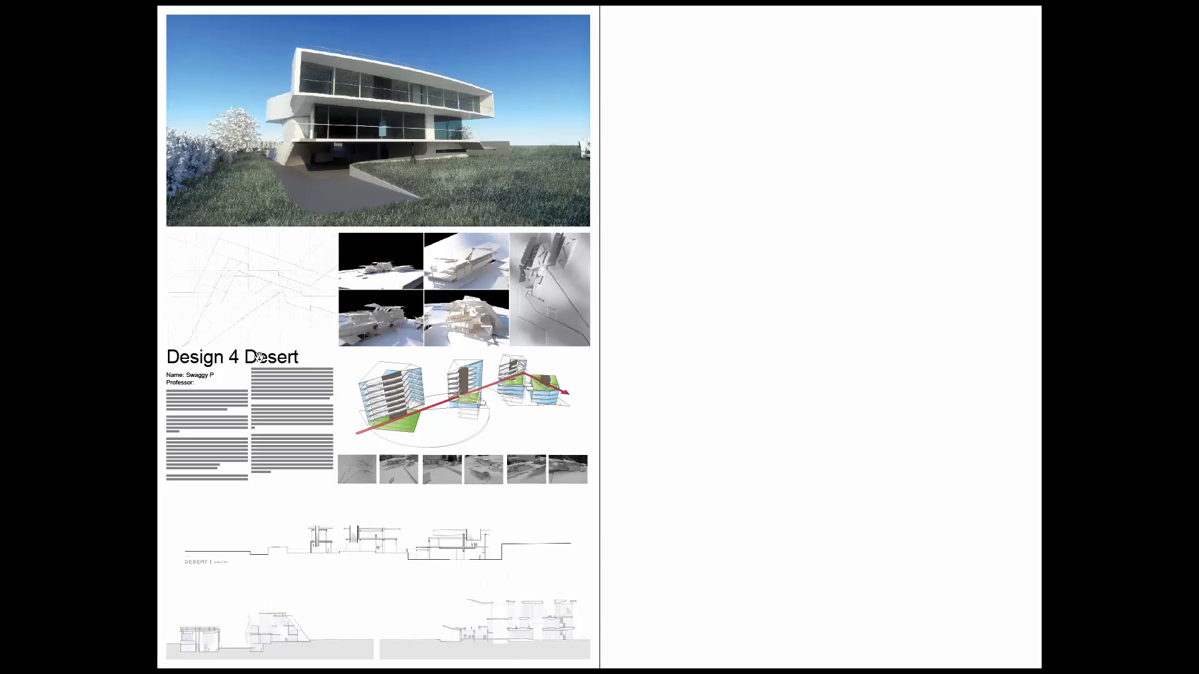
key(Escape)
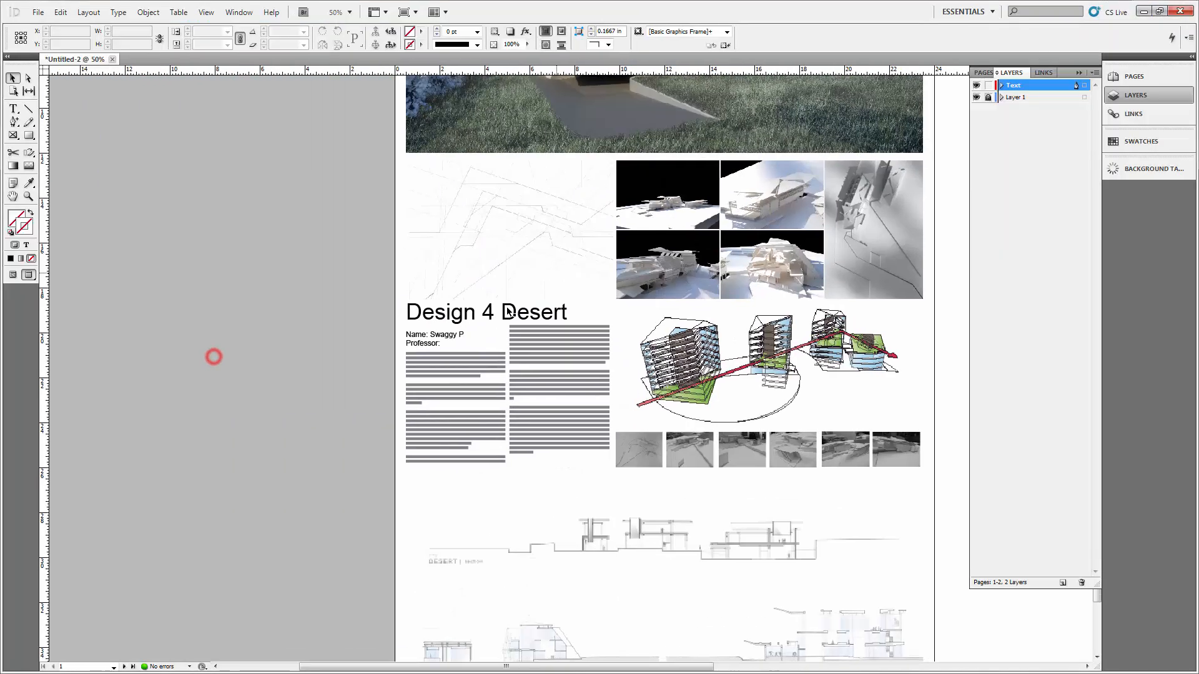
- Set the "Design 4 Desert" title to a font size of 60 pt and deselect the text
click(496, 312)
triple_click(493, 311)
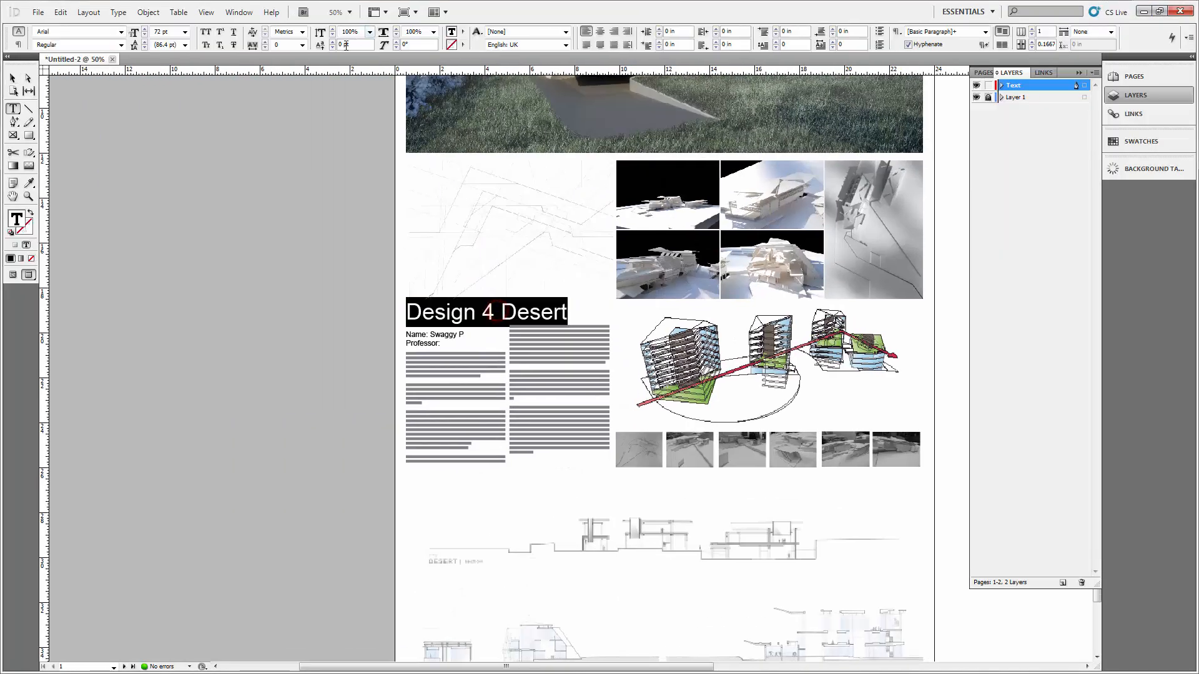
click(184, 32)
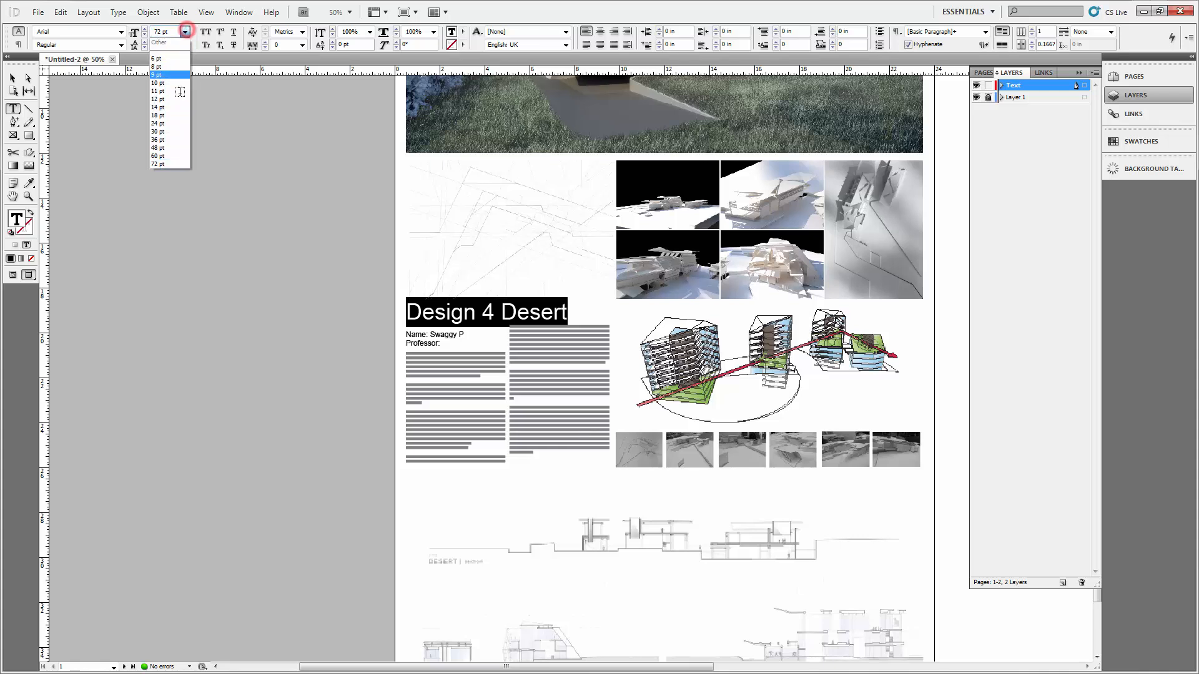
click(176, 155)
key(Escape)
click(196, 156)
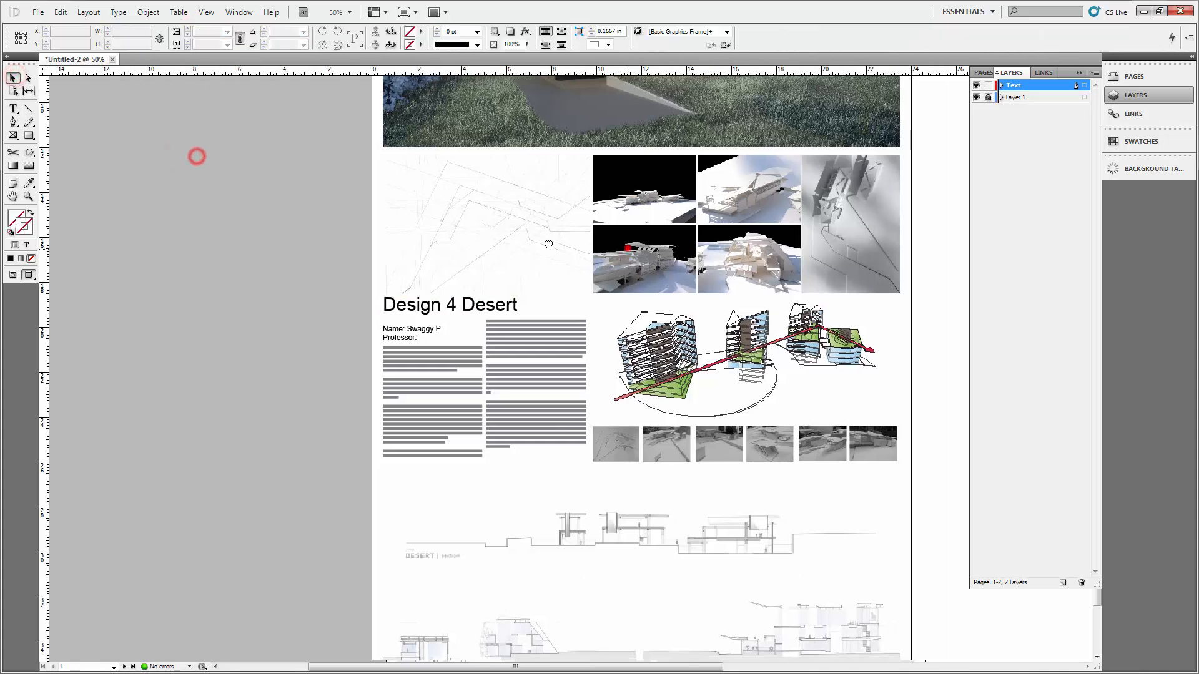
- Nudge the title's text frame down to Y 19.2184 in, closer to the name lines and body text
scroll(548, 244, right, 3)
click(349, 301)
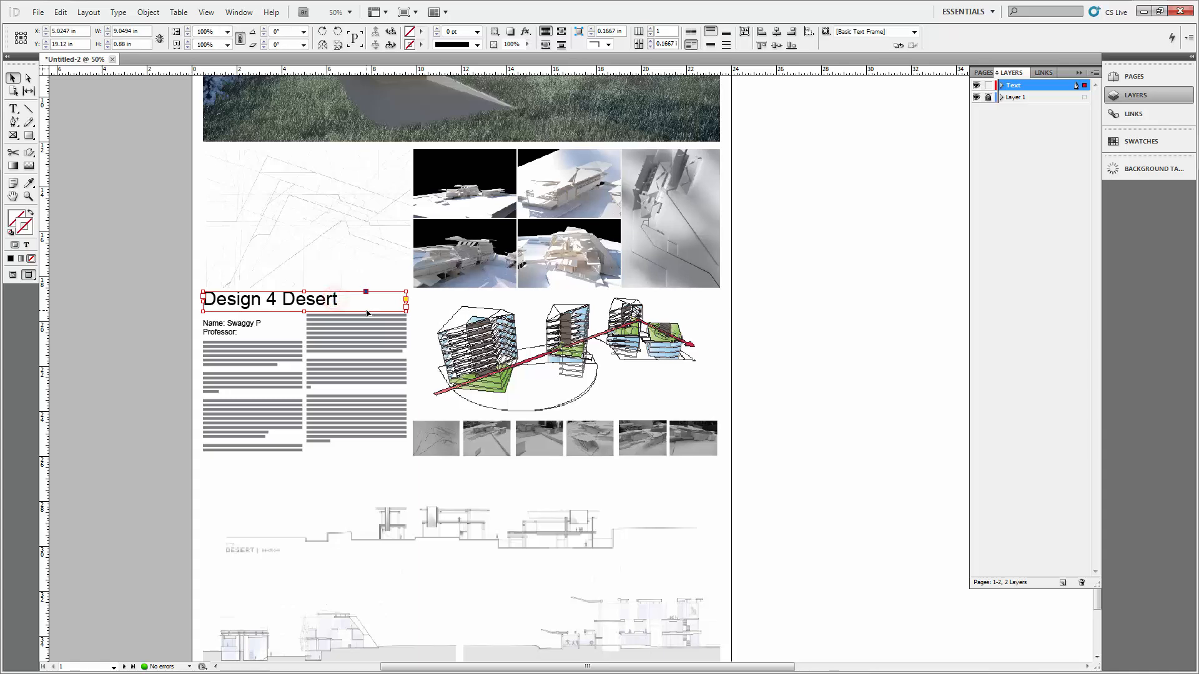
key(Down)
key(Down)
key(Down)
key(Down)
key(Down)
key(Down)
key(Down)
key(Down)
key(Down)
key(Down)
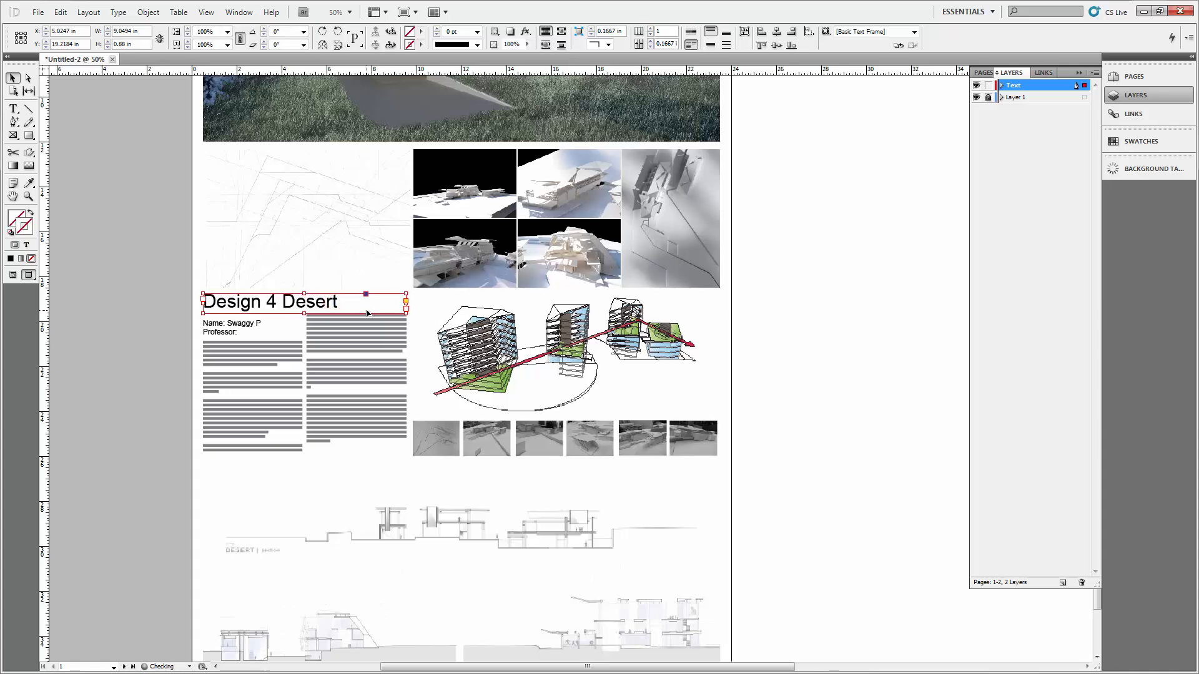
- Switch the screen mode back to Normal to show frame edges and guides, and deselect the title frame
click(13, 274)
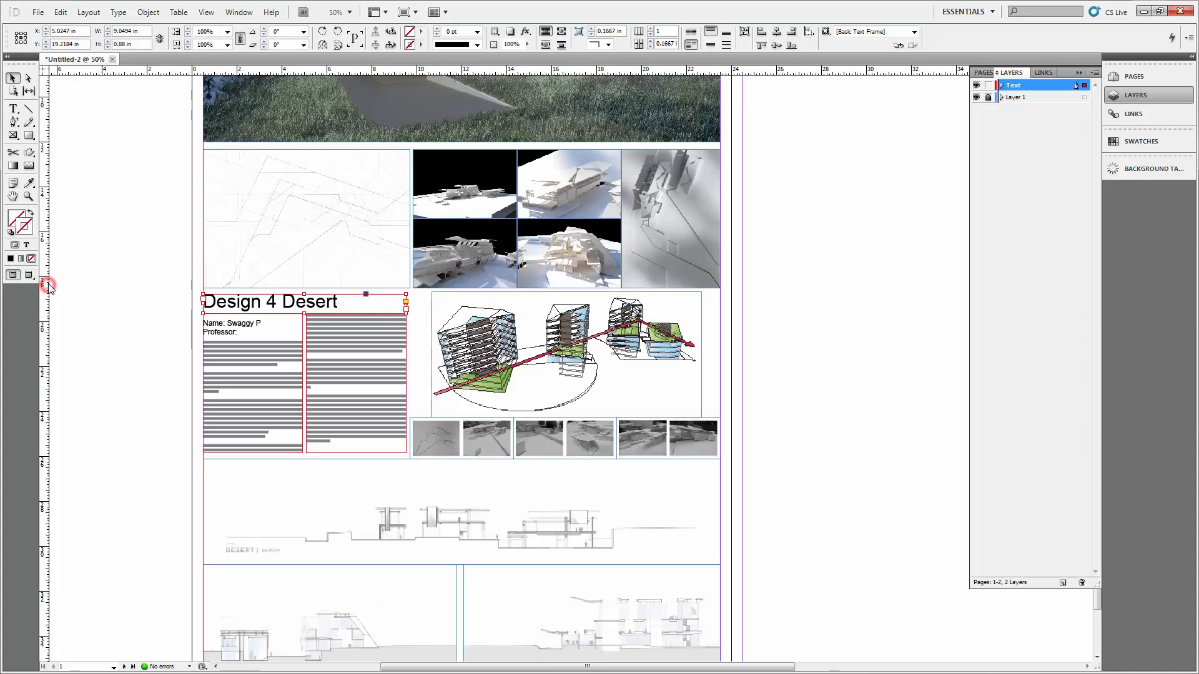
click(144, 291)
scroll(249, 337, left, 2)
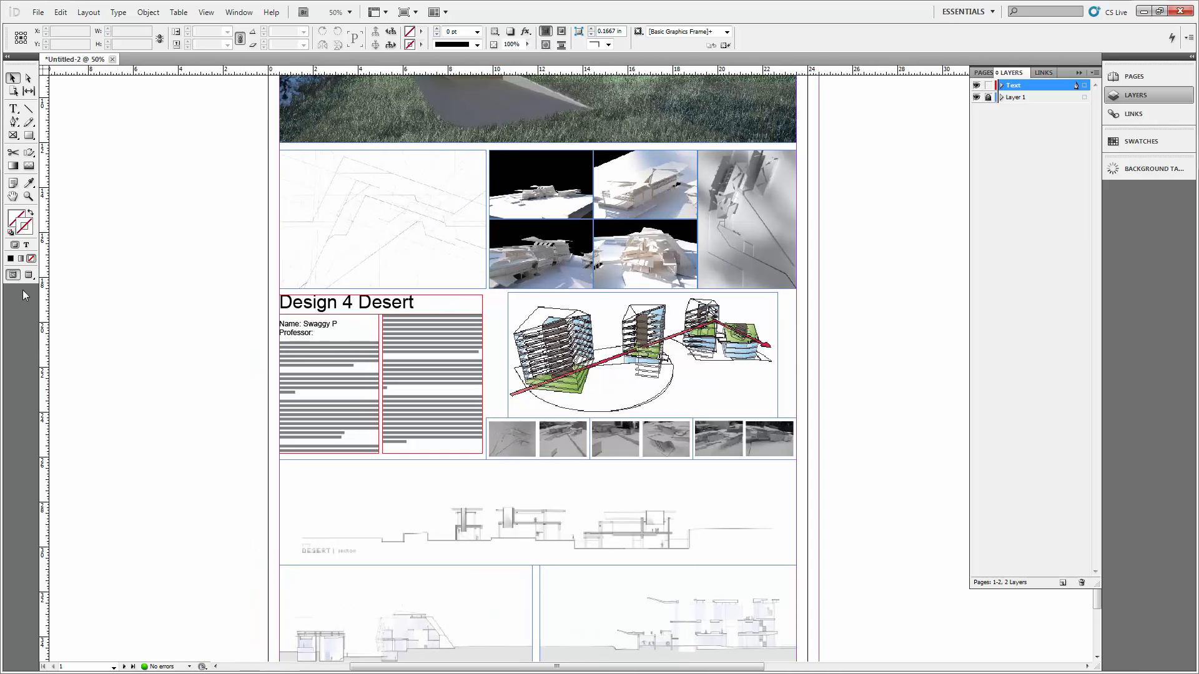
- Unlock Layer 1, which holds the board's images and drawings
drag(806, 353, 714, 288)
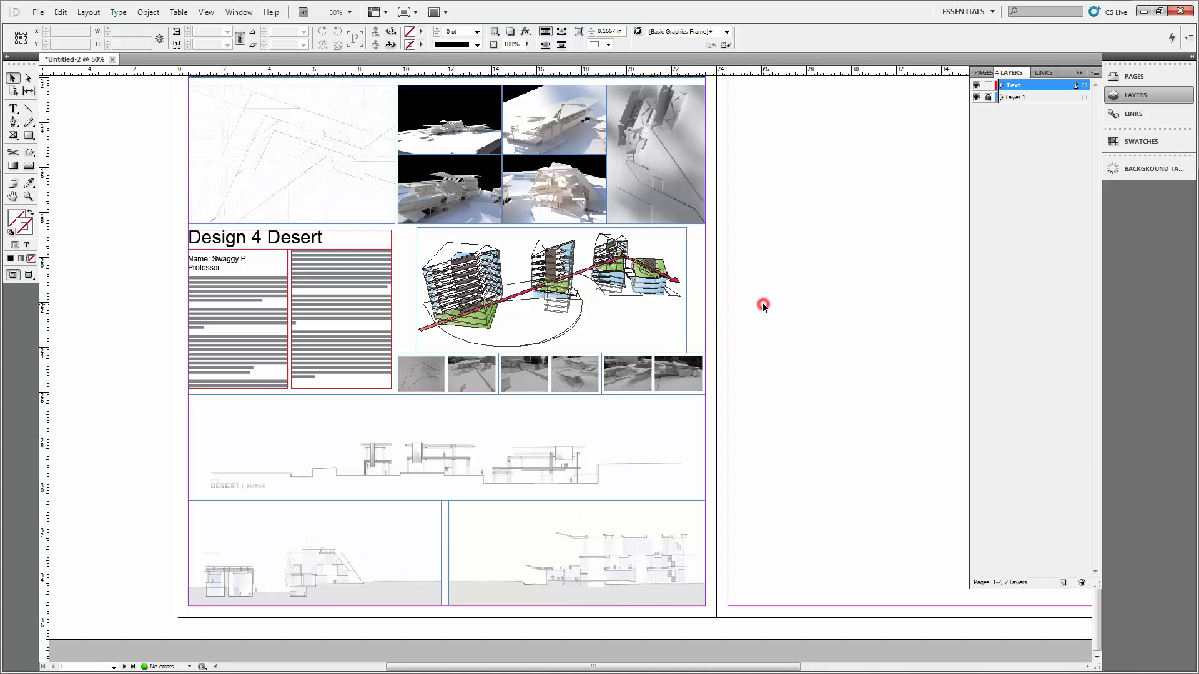
click(631, 309)
click(718, 288)
click(767, 279)
click(881, 178)
click(987, 97)
- Lock the coloured building diagram in place beside the body text
drag(866, 204, 705, 337)
click(478, 339)
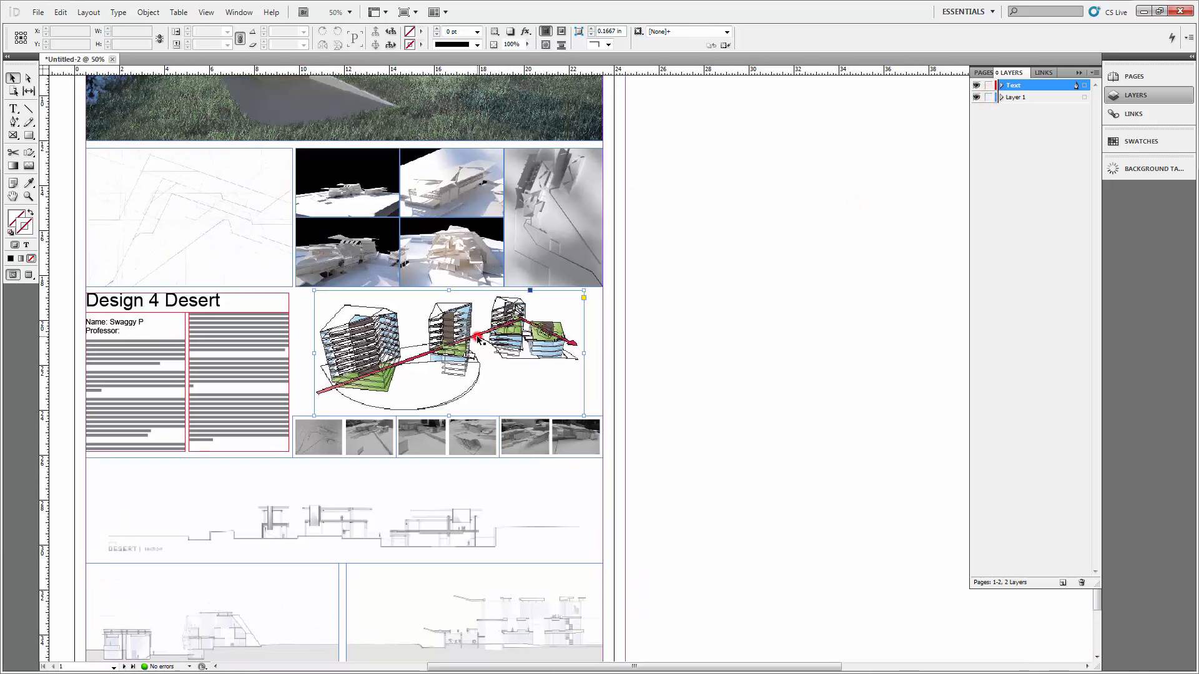
right_click(479, 339)
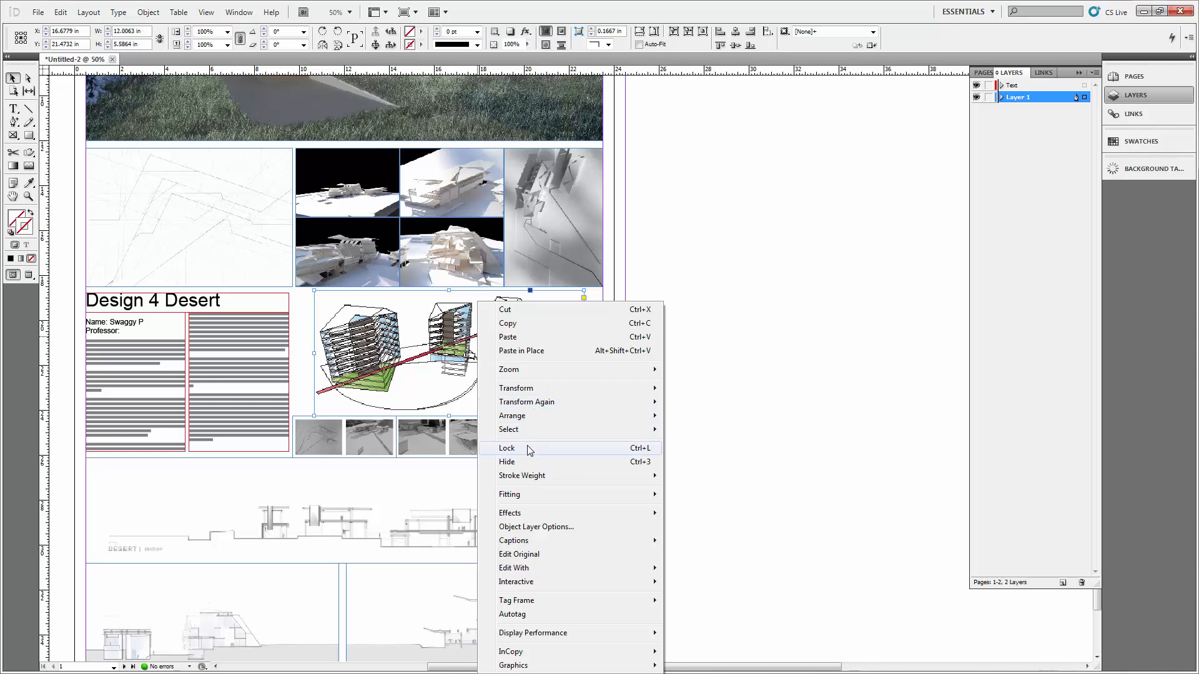
click(605, 448)
click(718, 283)
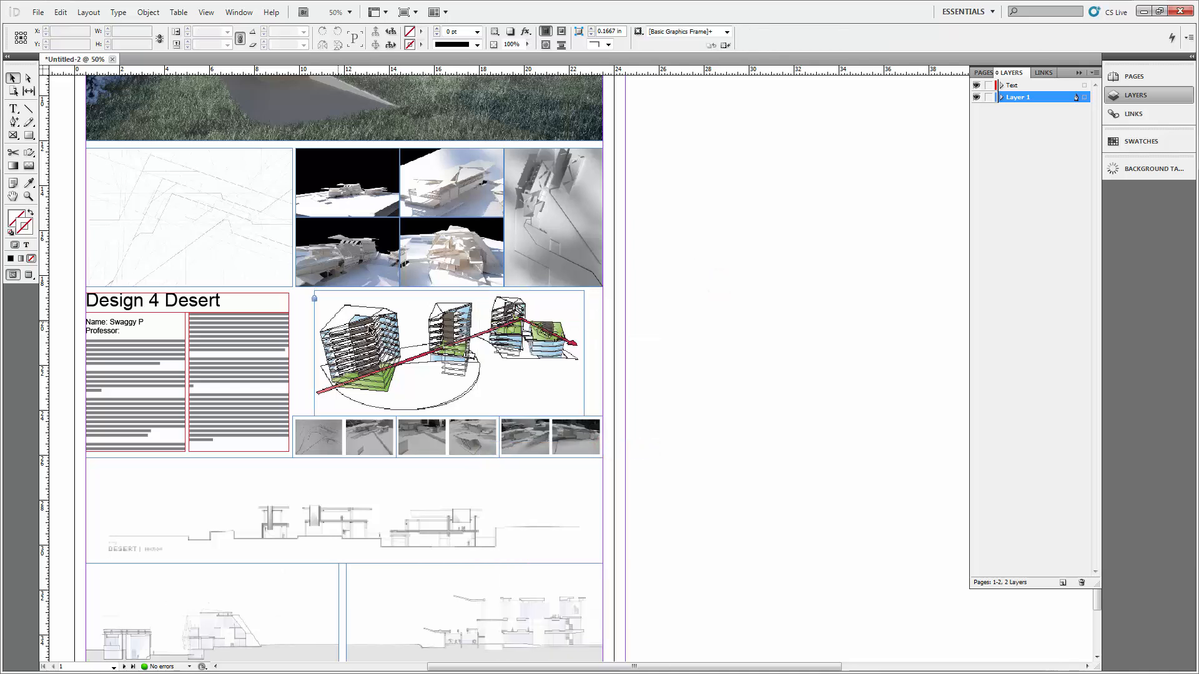
- Try to move the locked building diagram, and unlock it using the lock mark on its frame
click(372, 328)
drag(522, 328, 699, 322)
mouse_move(519, 367)
mouse_down()
mouse_move(788, 333)
mouse_move(744, 341)
mouse_up()
drag(514, 341, 646, 326)
click(316, 300)
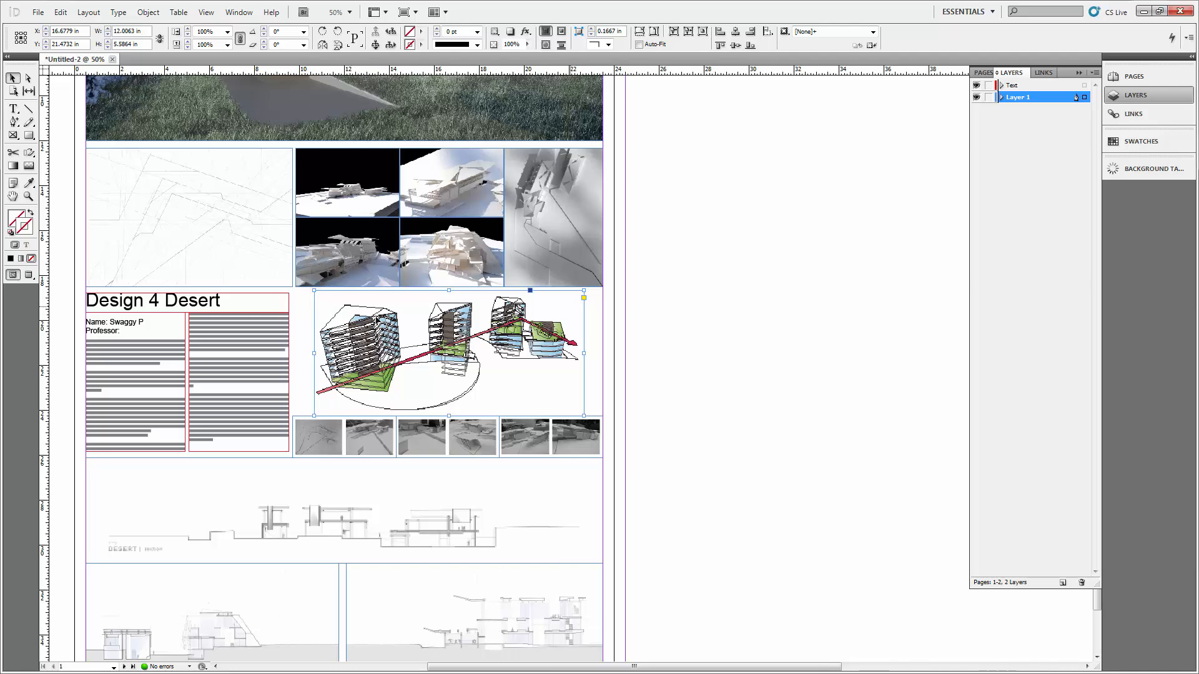
click(720, 295)
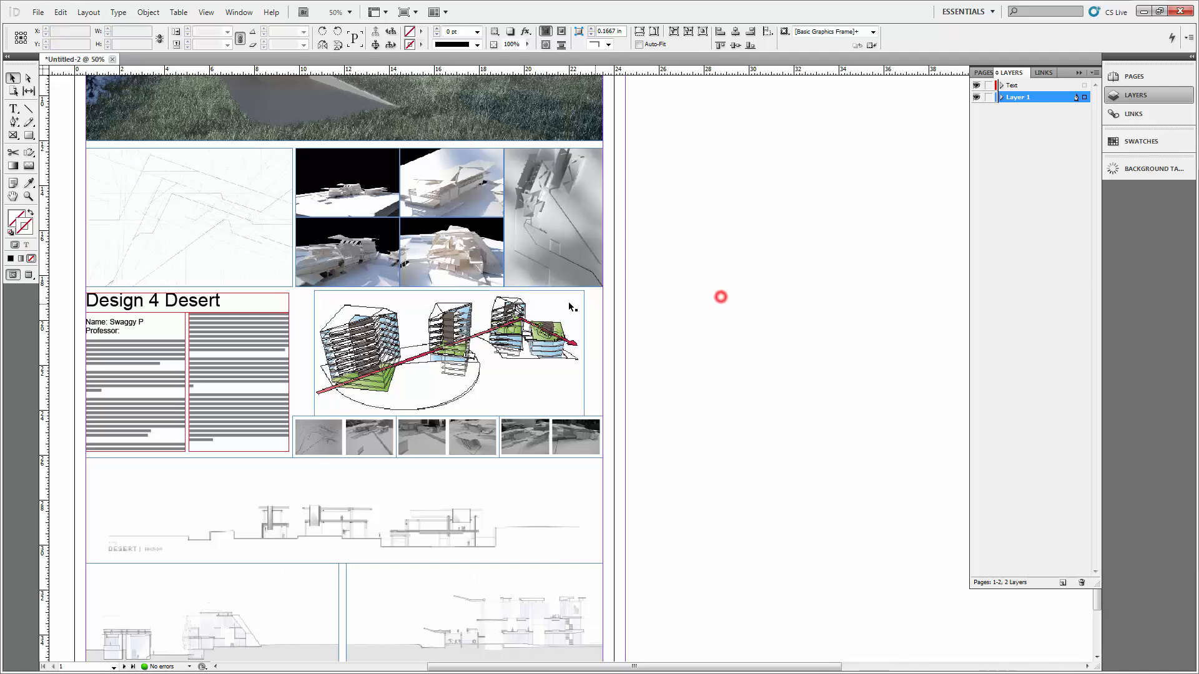
- Move the unlocked building diagram sideways toward the second page, undo the move and deselect it
drag(552, 328, 702, 330)
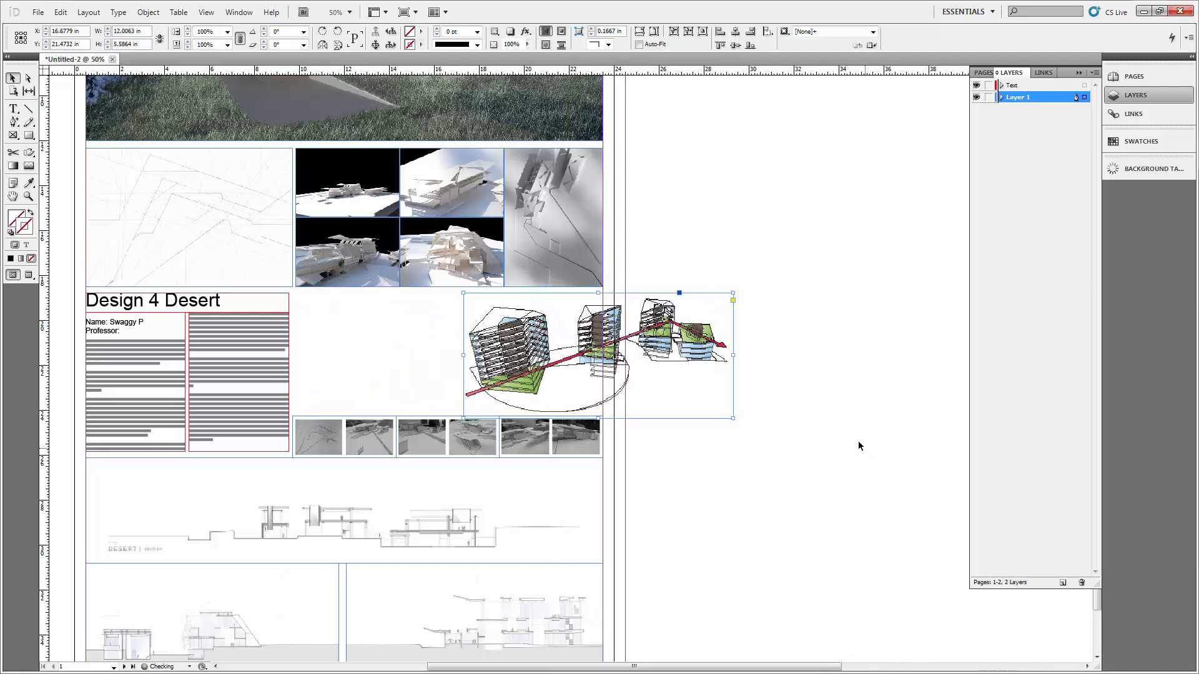
key(ctrl+z)
click(827, 418)
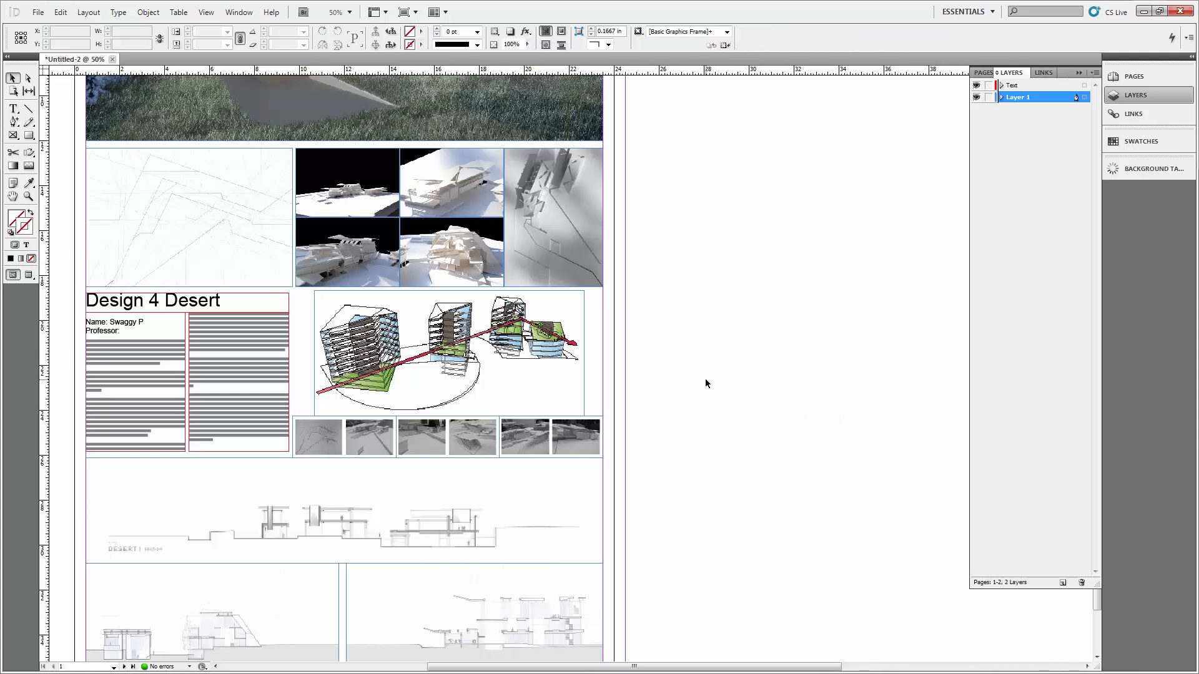
click(755, 300)
- Widen the layer list's panel group and show the document's linked files
drag(969, 244, 703, 241)
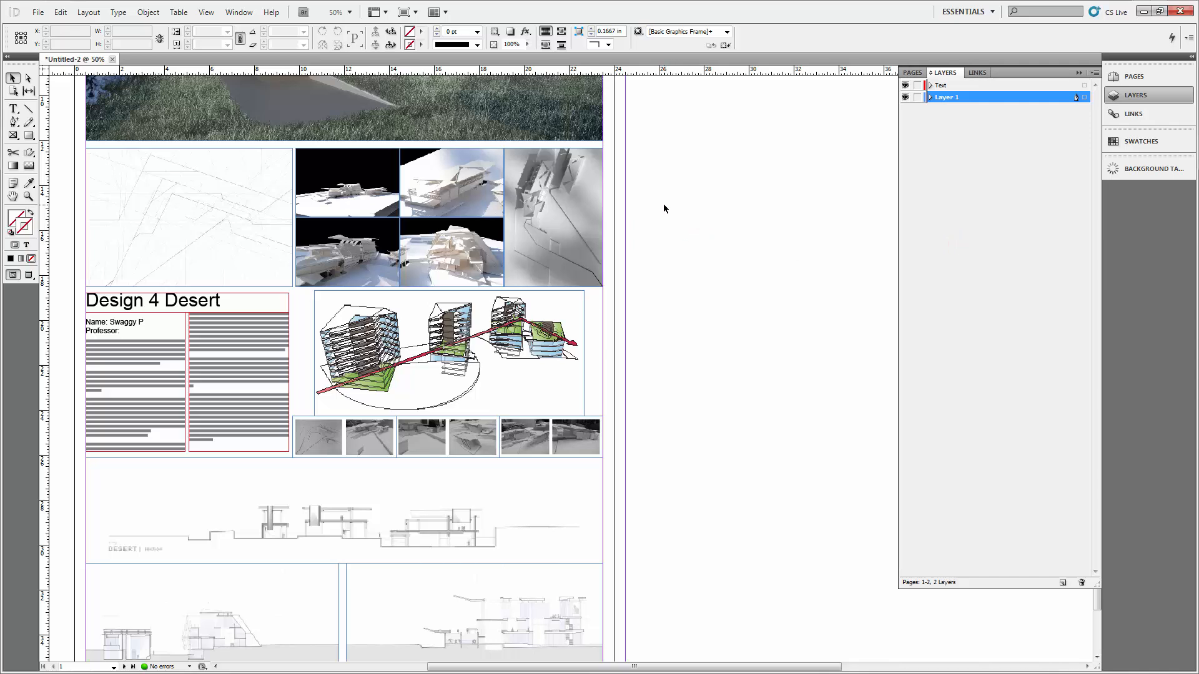
drag(651, 215, 718, 195)
drag(637, 270, 733, 192)
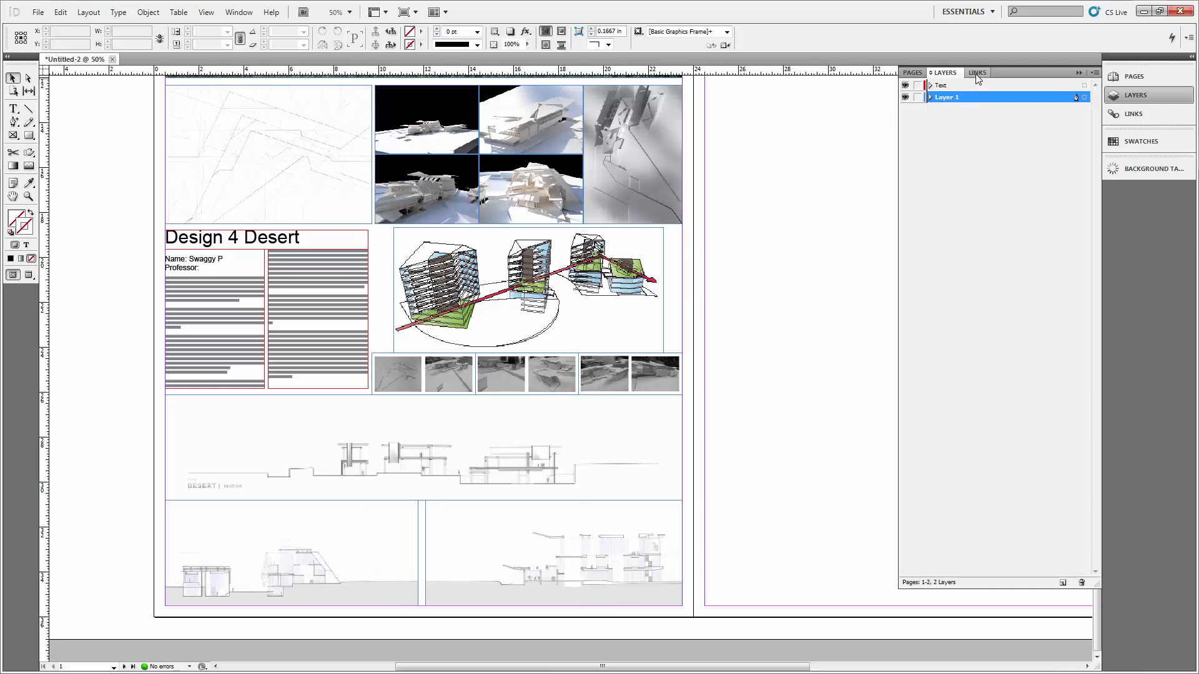
click(1143, 112)
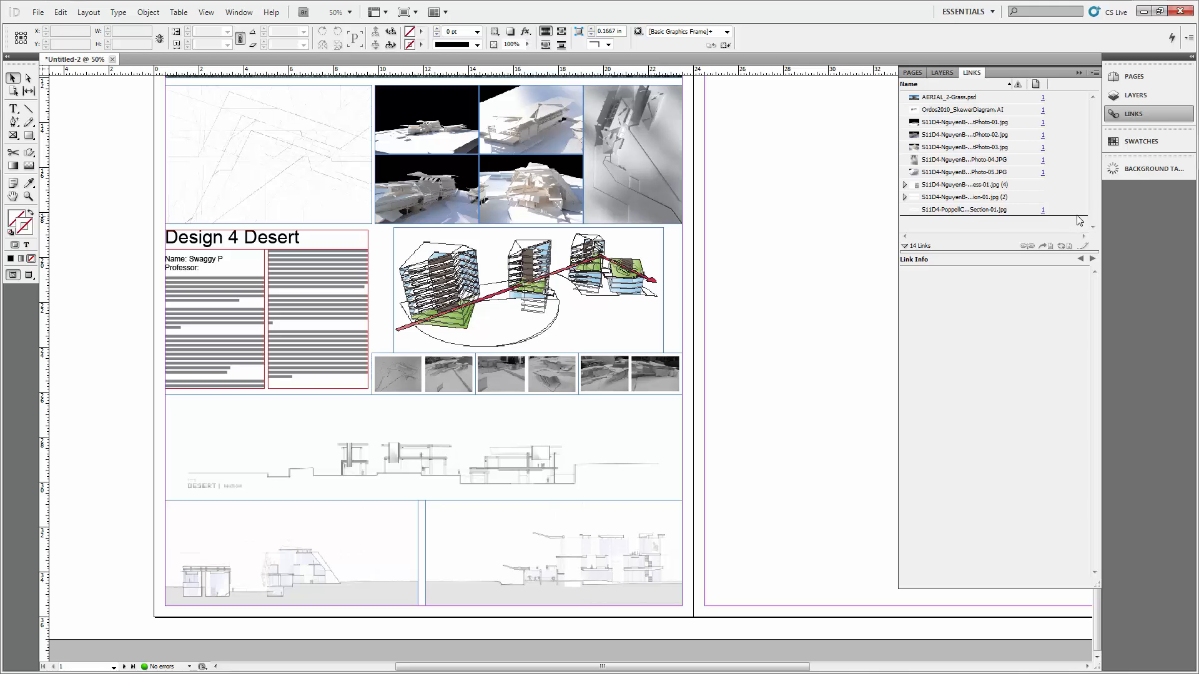
click(1024, 248)
- Examine the link information of the third desert model photo and AERIAL_2-Grass.psd, comparing actual and effective PPI
click(947, 97)
click(949, 148)
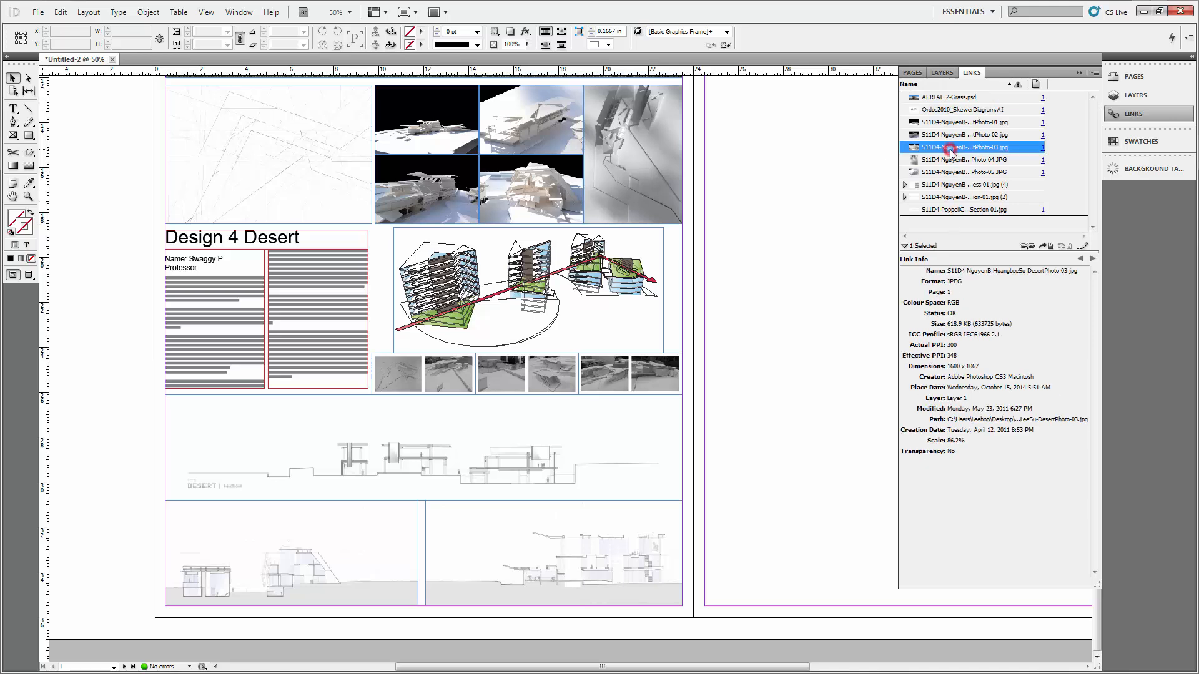
click(840, 180)
click(949, 97)
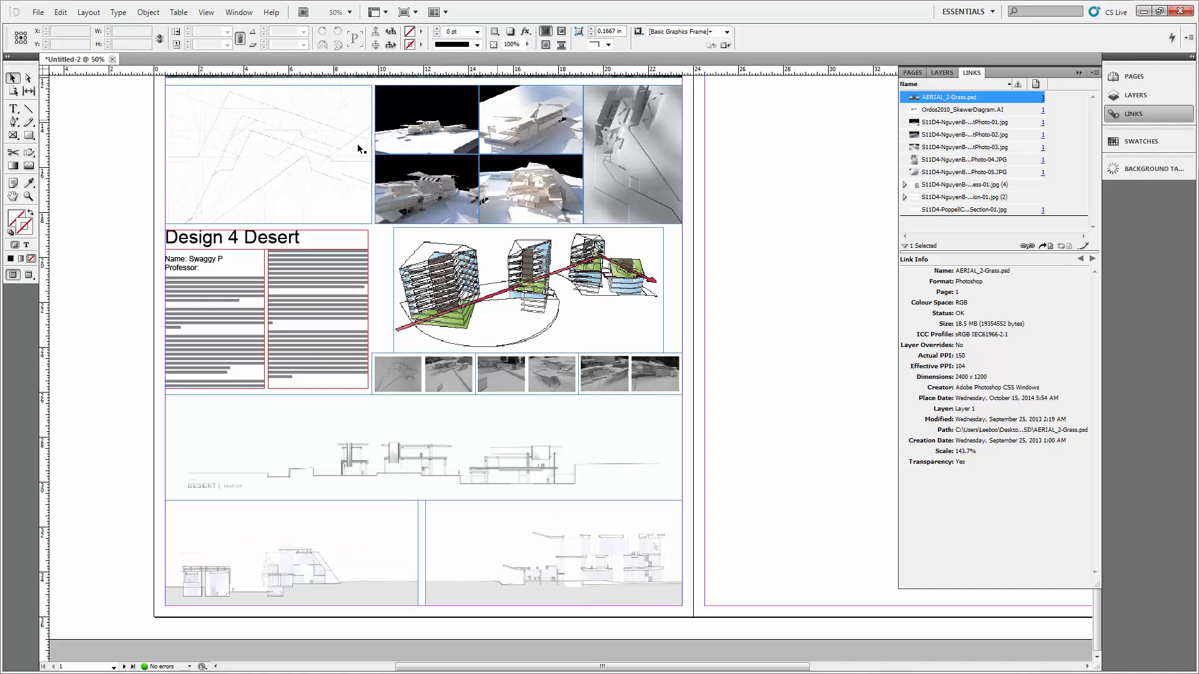
scroll(669, 386, up, 5)
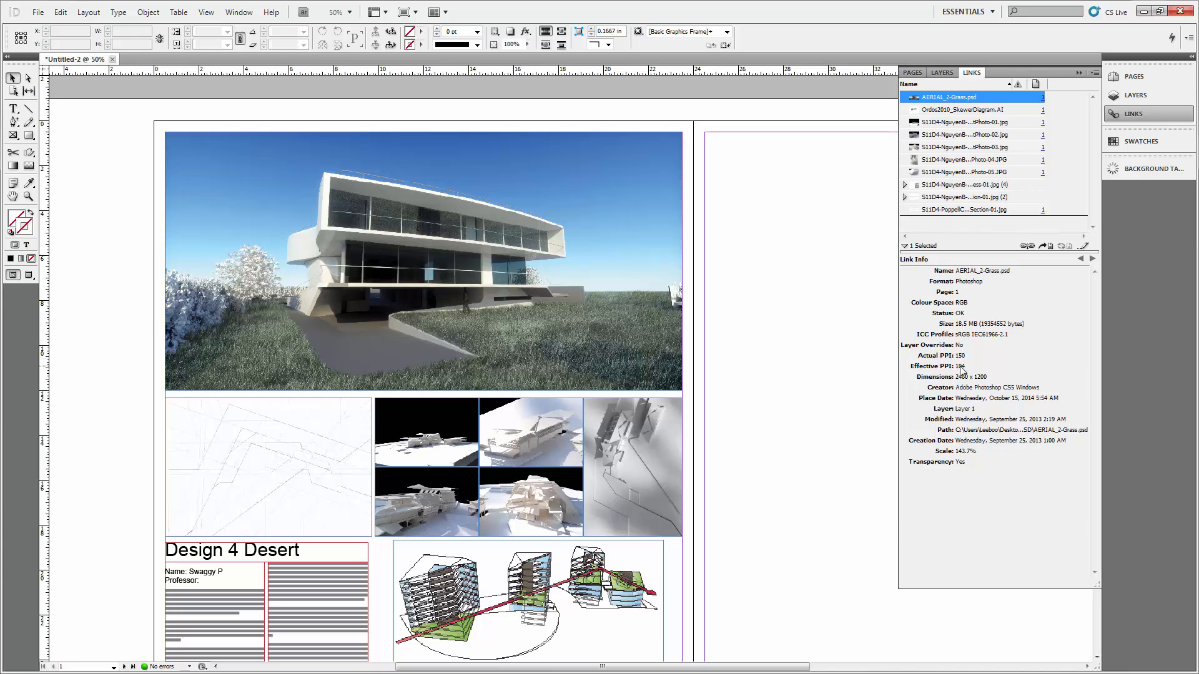
scroll(763, 336, down, 3)
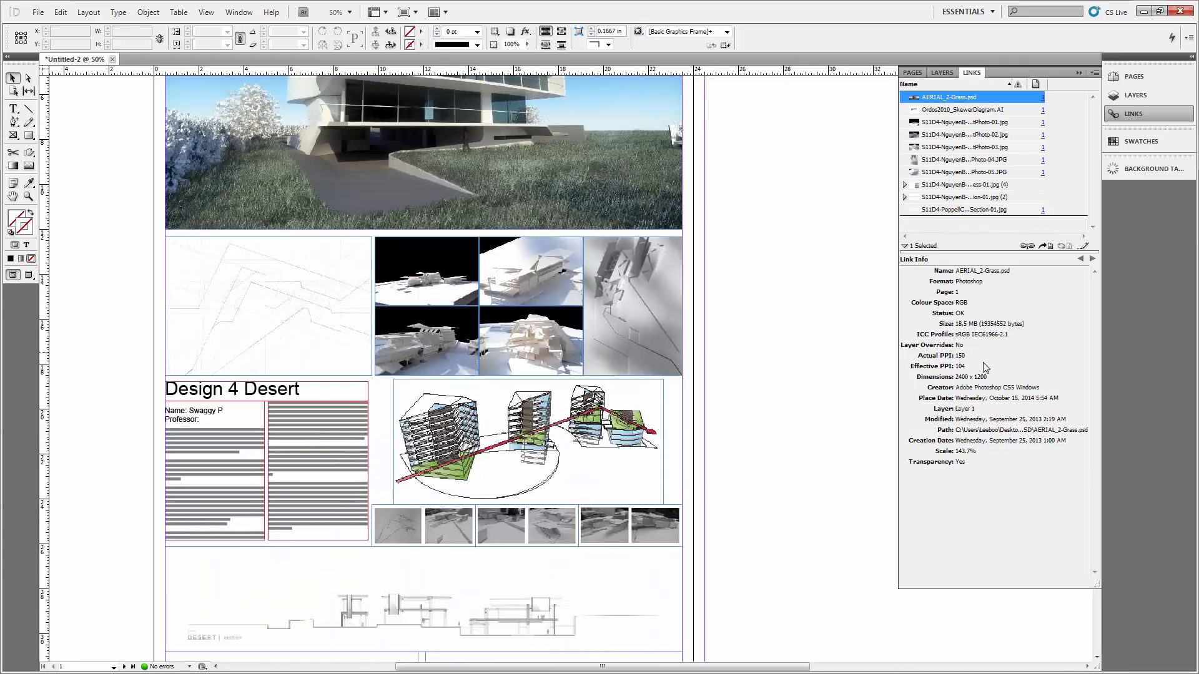
- Check the link information of the tall greyscale photo beside the model photos, and deselect it
click(628, 319)
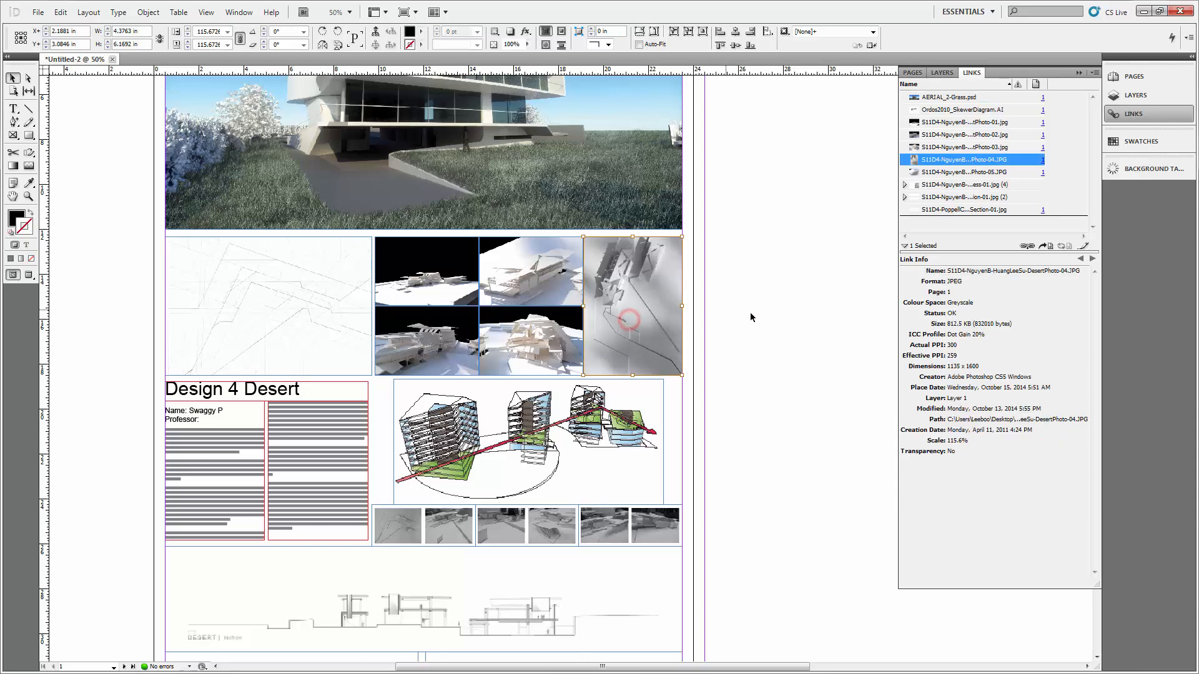
click(752, 316)
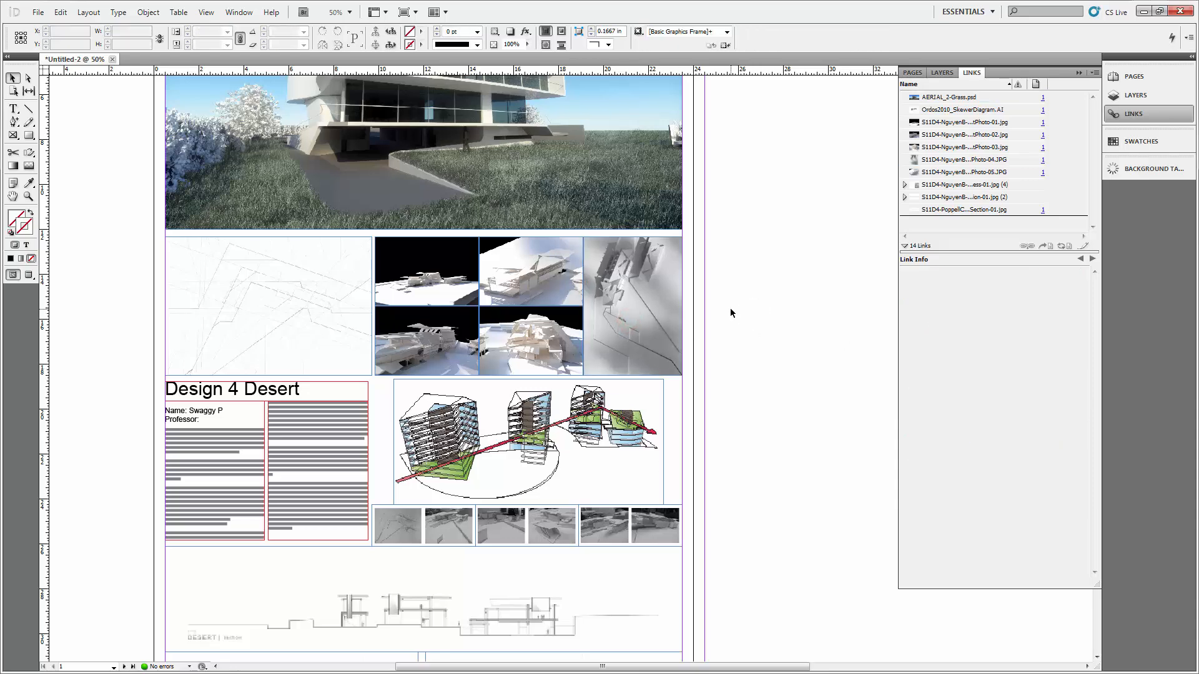
scroll(731, 313, up, 2)
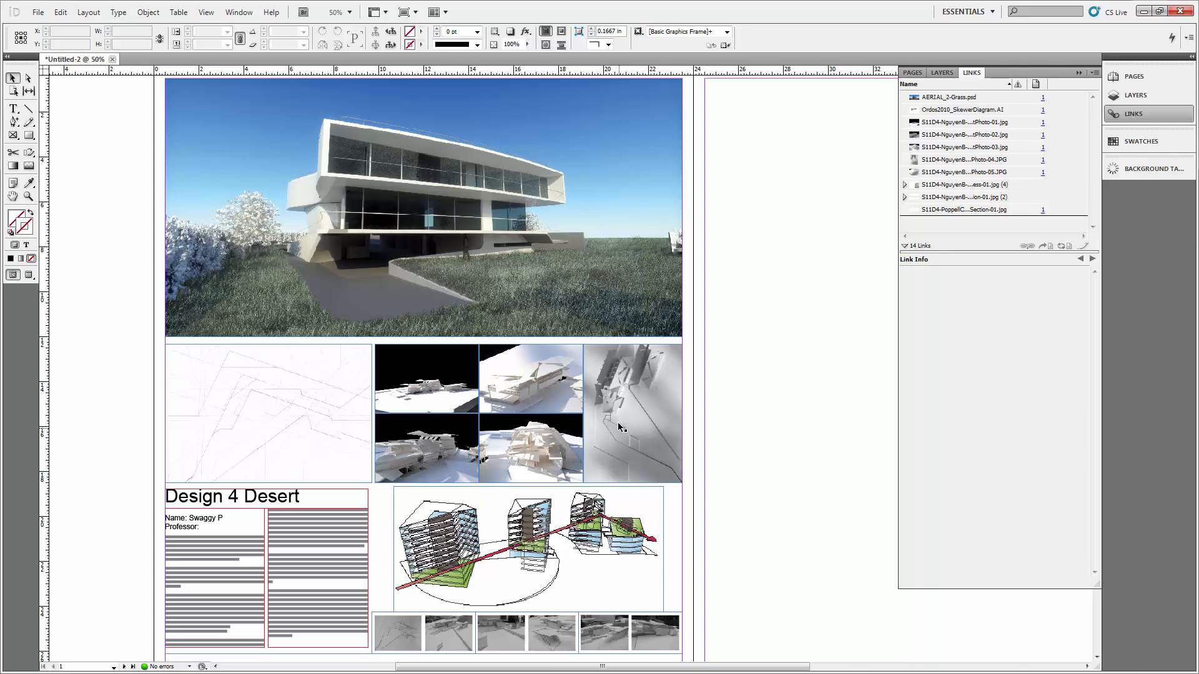
scroll(633, 409, down, 3)
scroll(634, 409, up, 1)
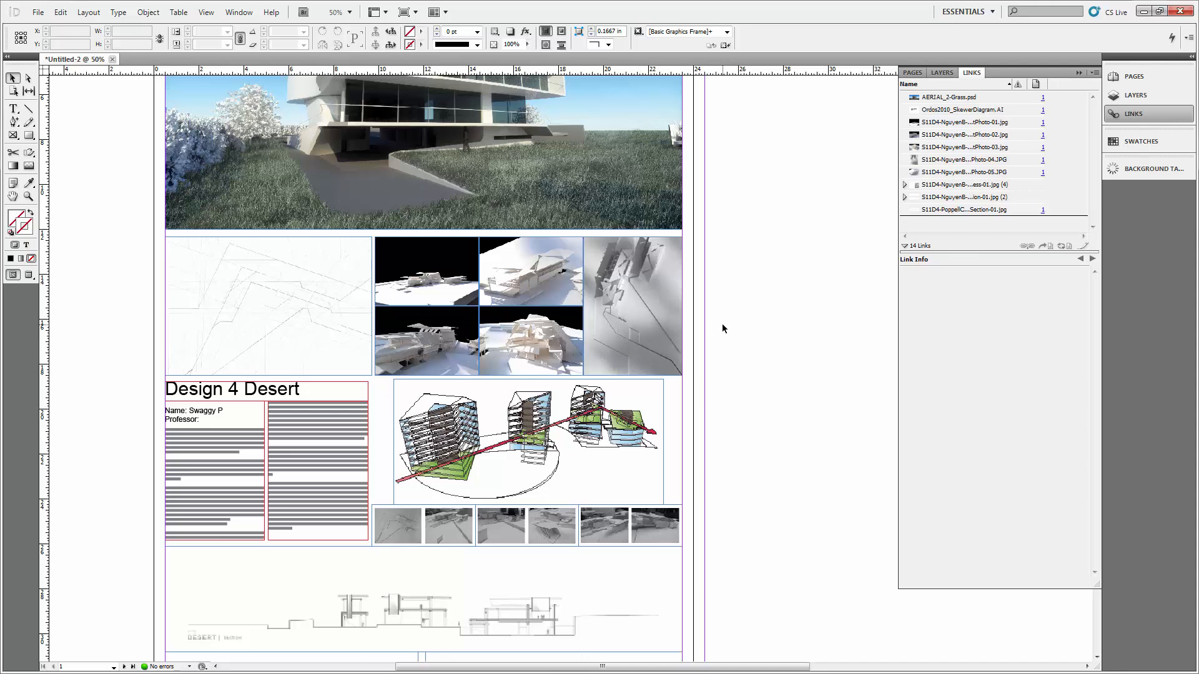
- Compare the link information of the large house rendering, the building diagram and the long section drawing
click(634, 192)
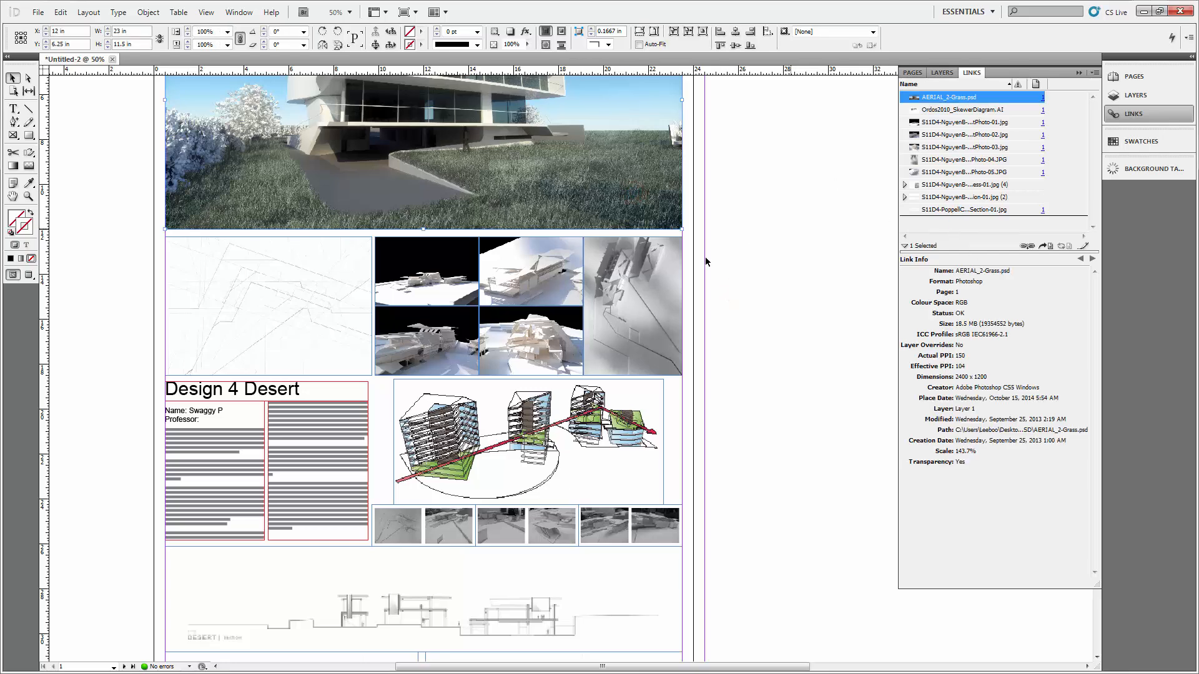
click(399, 452)
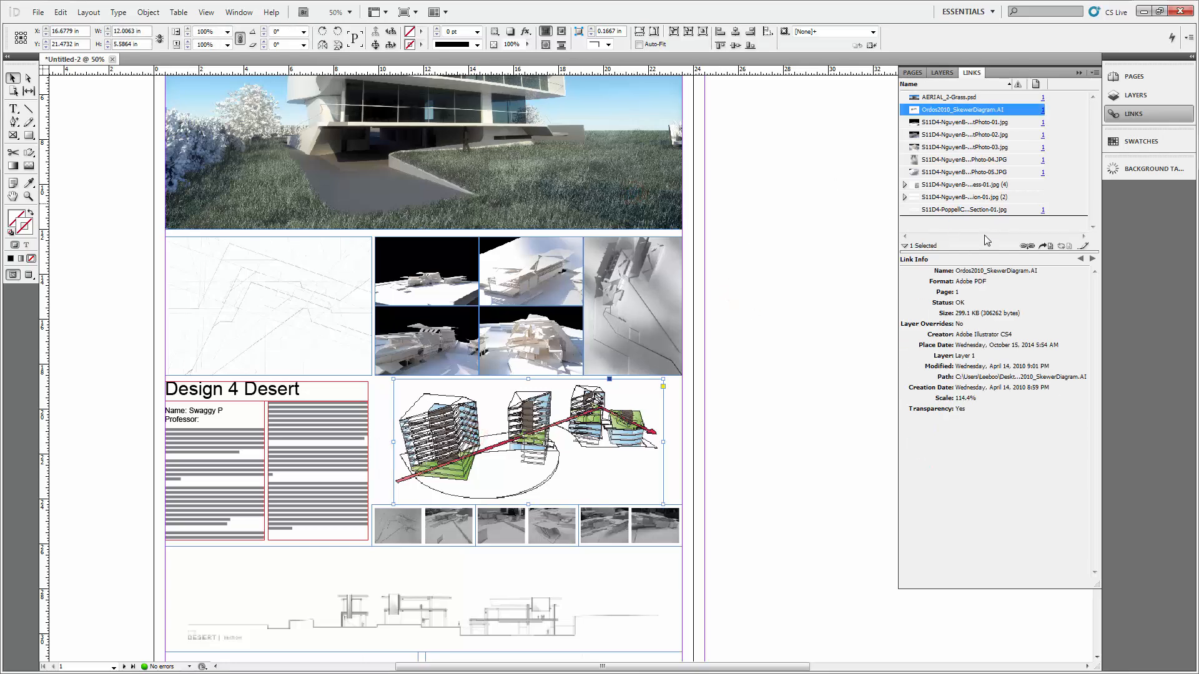
click(489, 591)
scroll(493, 590, down, 3)
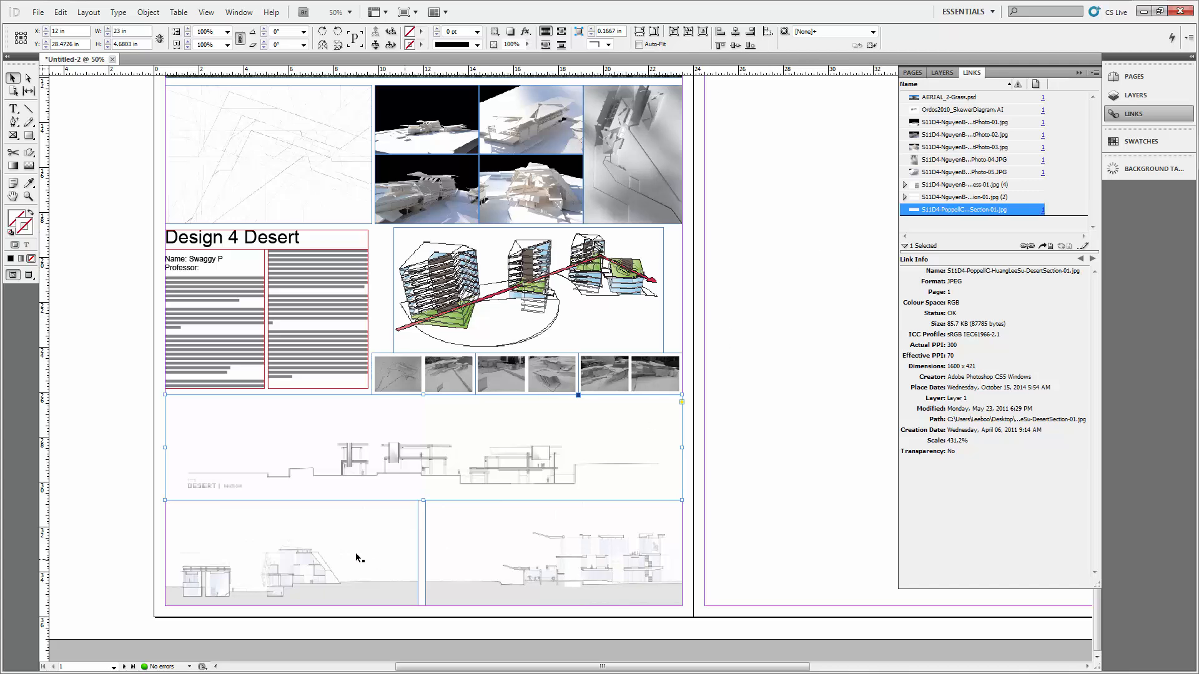
click(741, 368)
scroll(740, 367, up, 5)
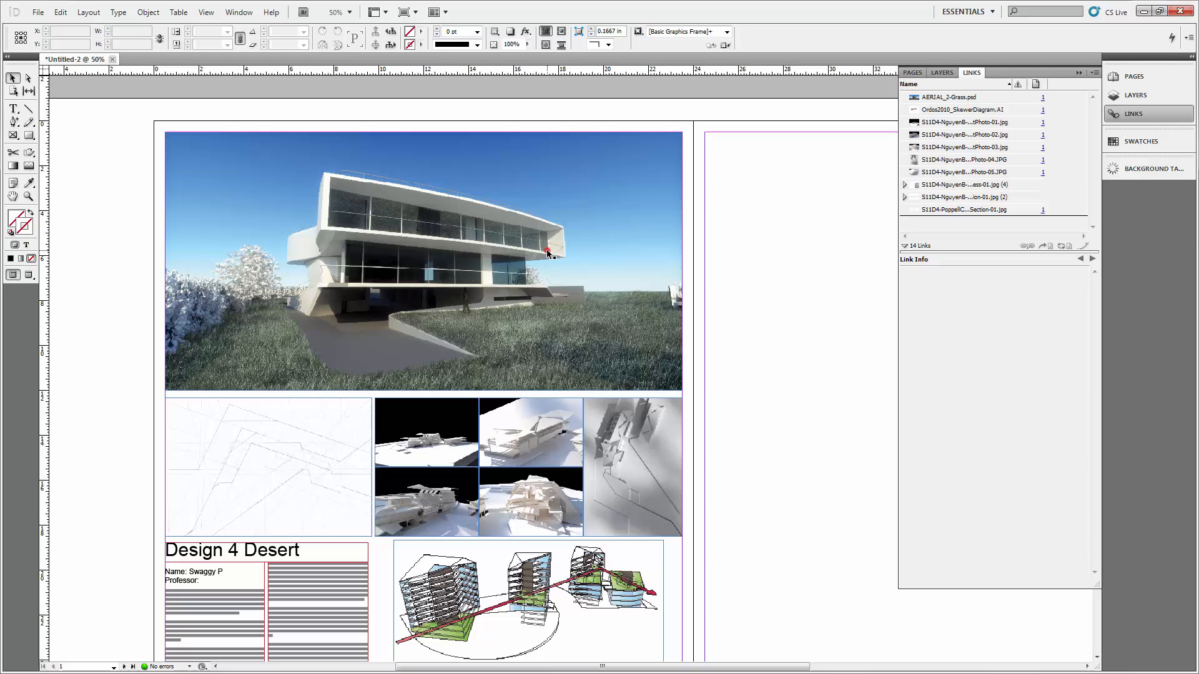
click(547, 252)
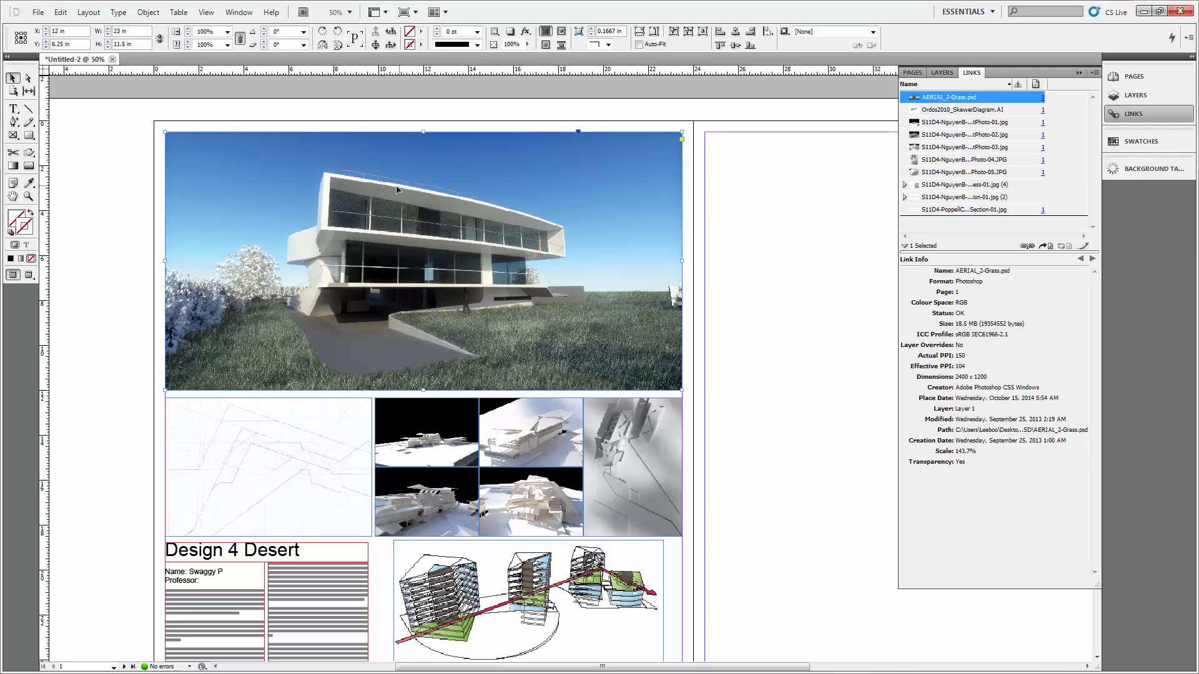
- Open the large house rendering from the board for editing in Adobe Photoshop CS5
scroll(387, 213, down, 4)
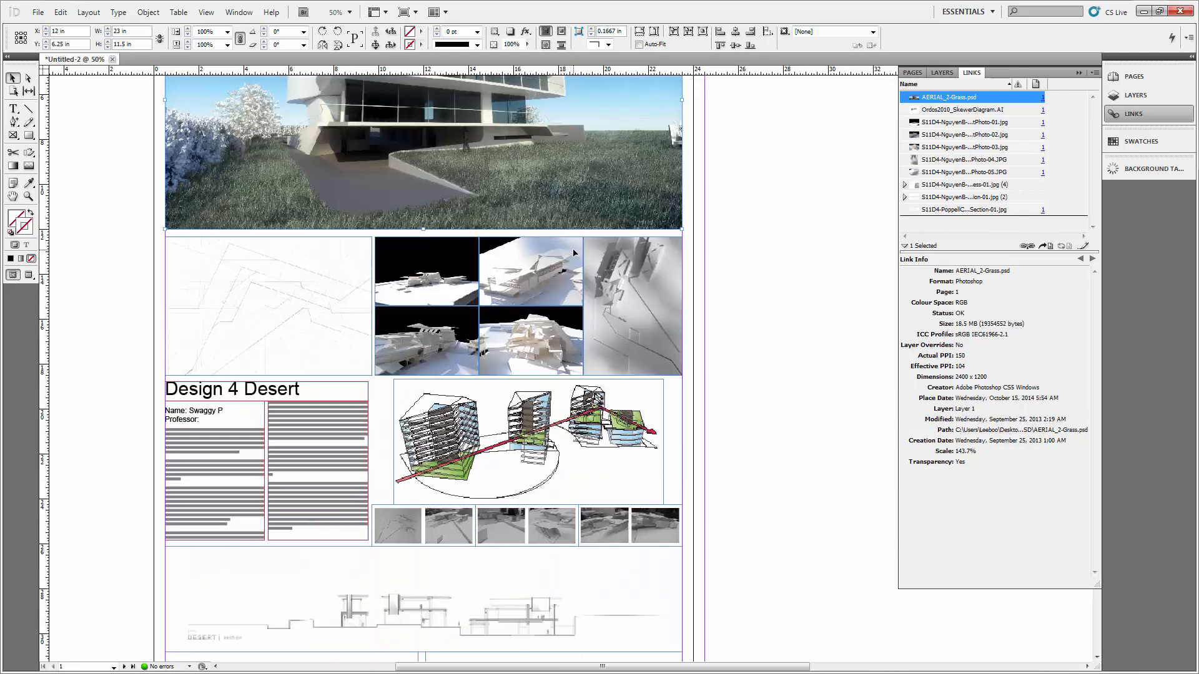
scroll(492, 239, up, 2)
scroll(492, 239, up, 2)
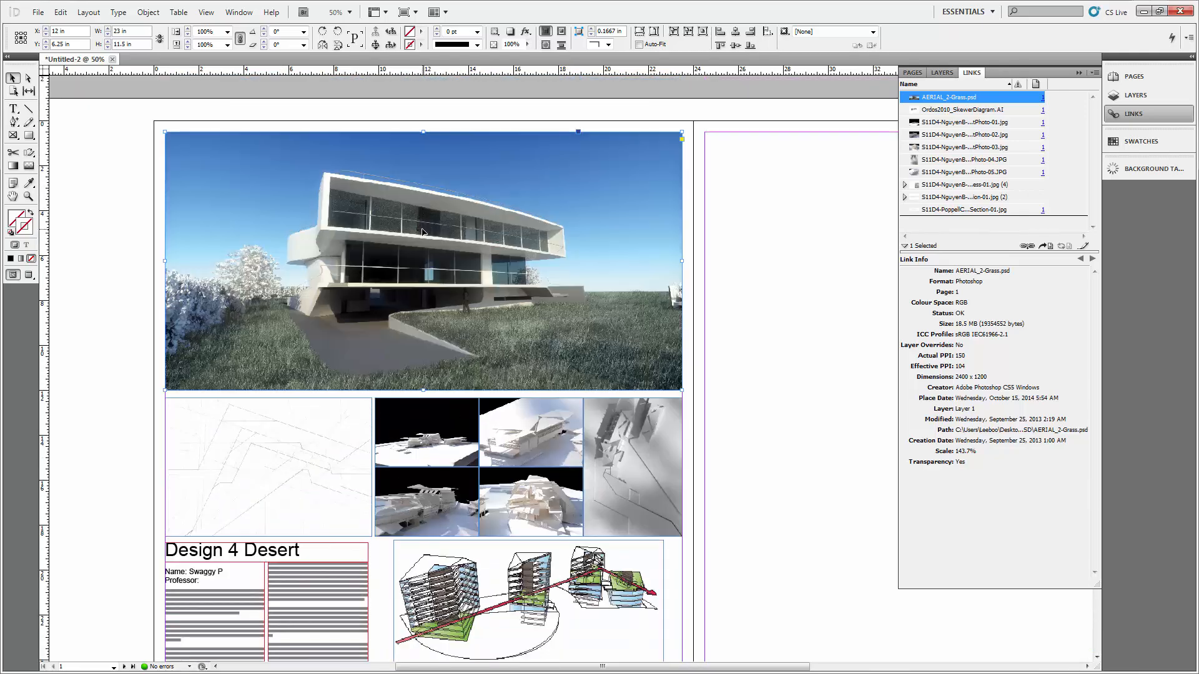
scroll(425, 234, down, 2)
scroll(440, 246, up, 2)
right_click(367, 175)
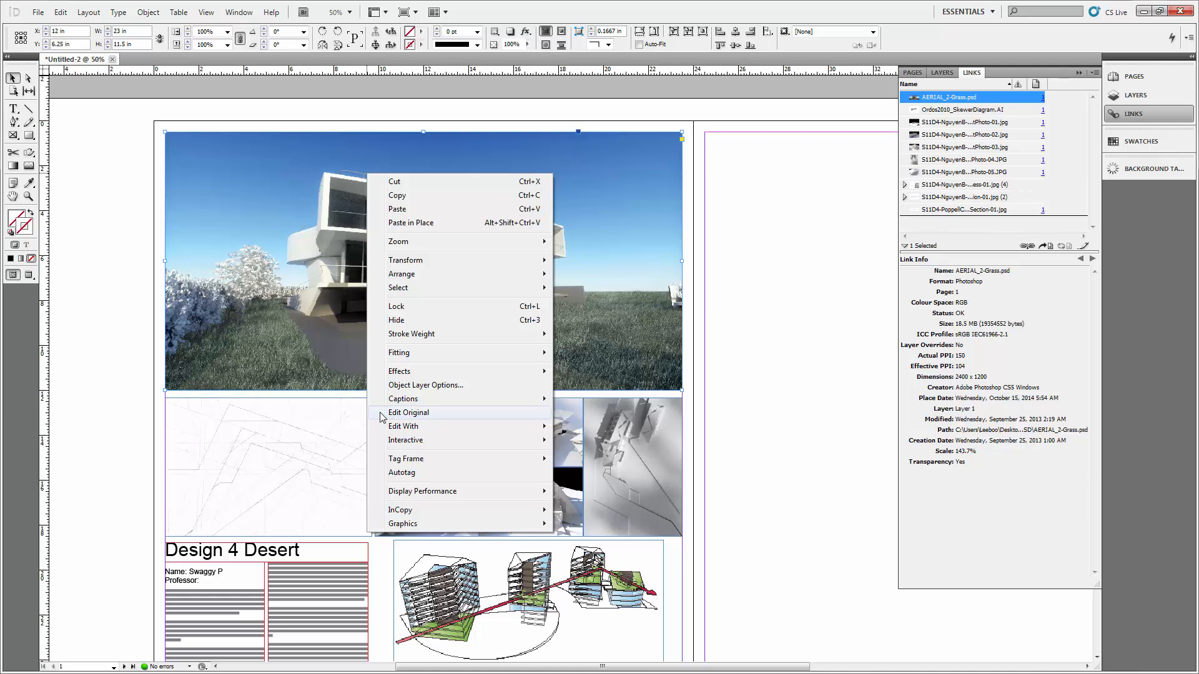
mouse_move(440, 427)
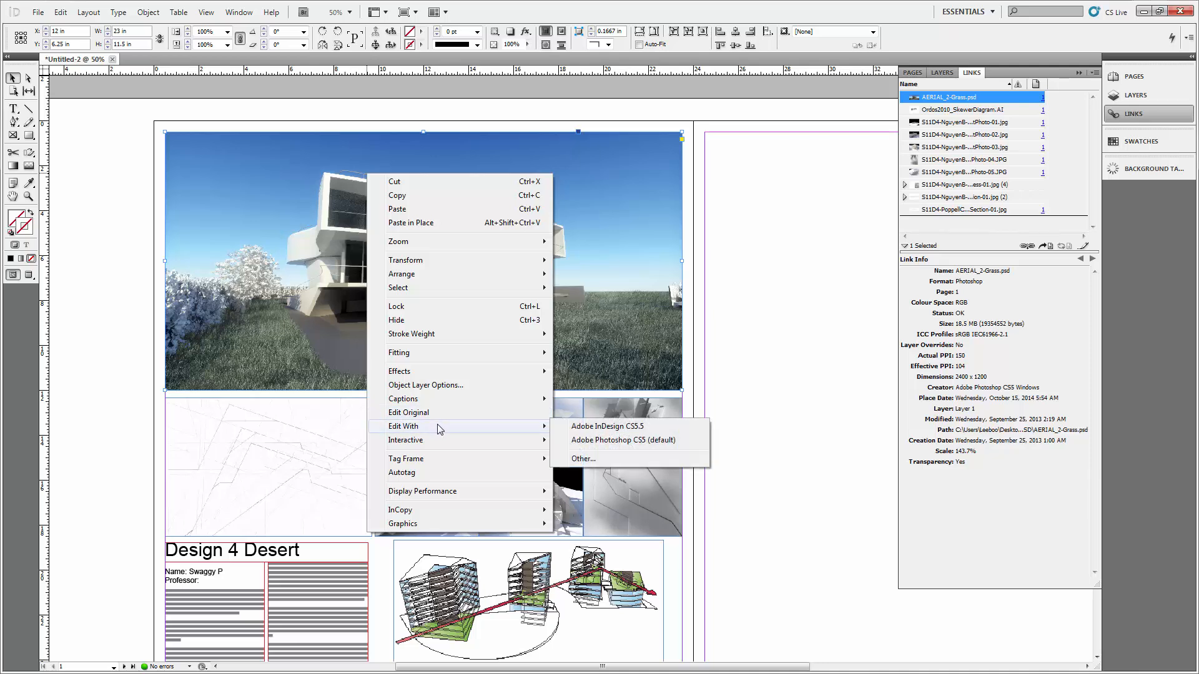
click(636, 440)
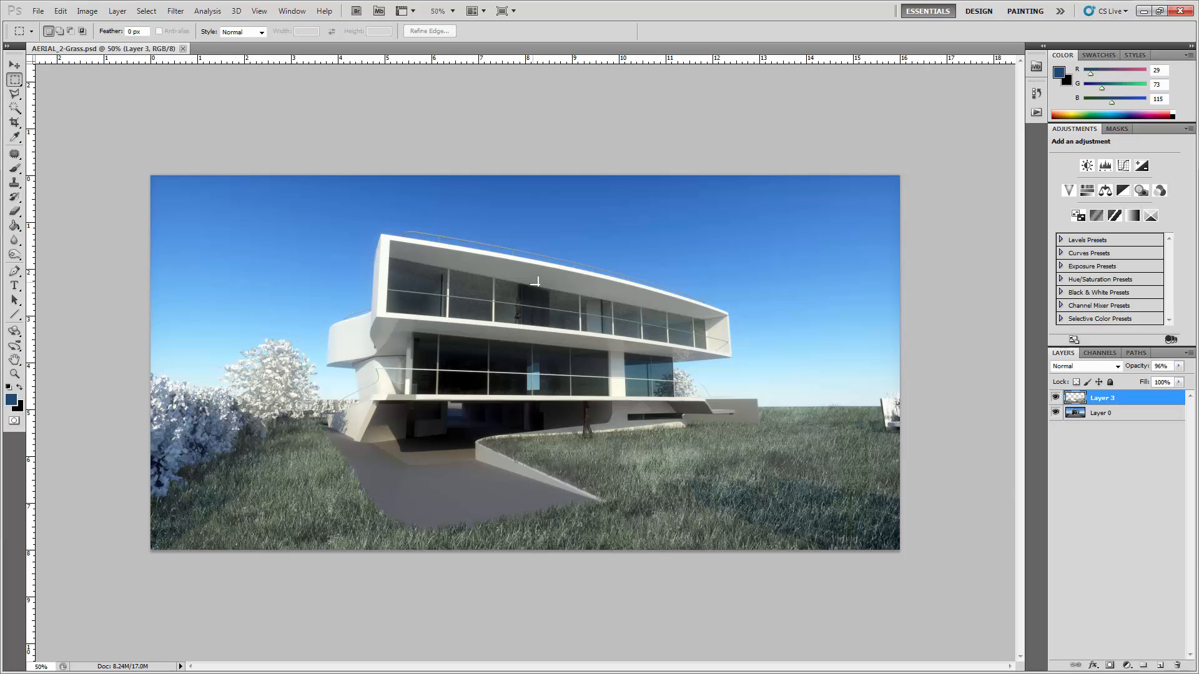
- Apply Hue/Saturation to Layer 3, setting the grass's hue to -180 and lowering its saturation to about -35
click(147, 11)
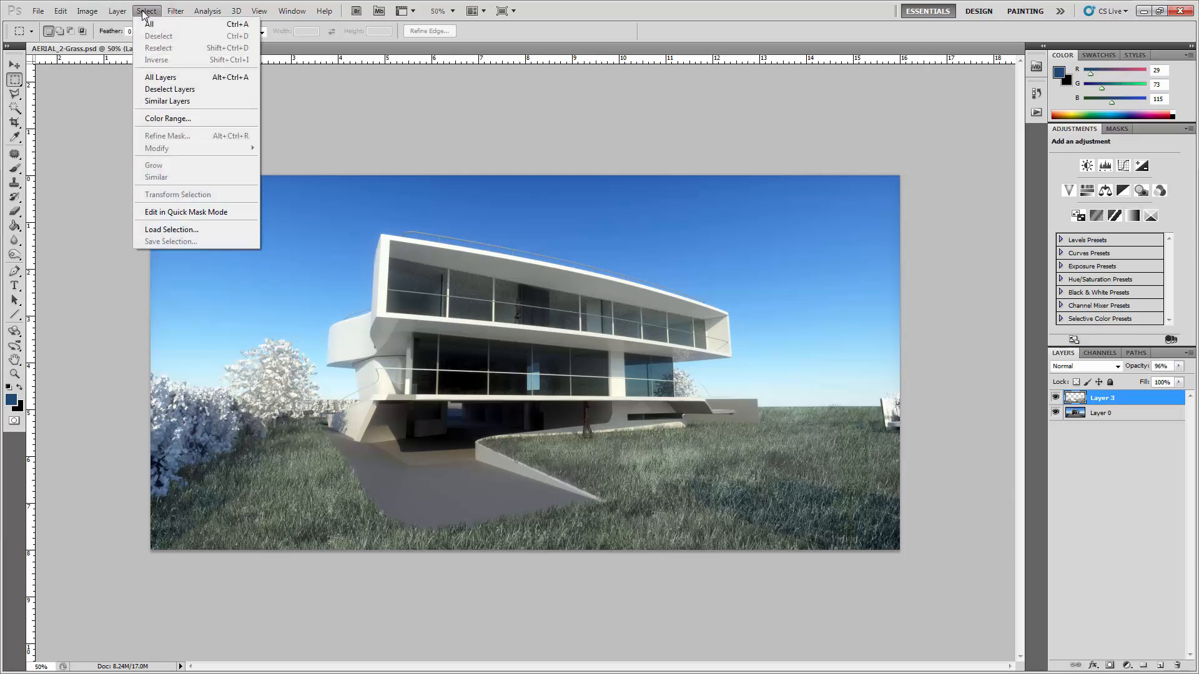
mouse_move(89, 42)
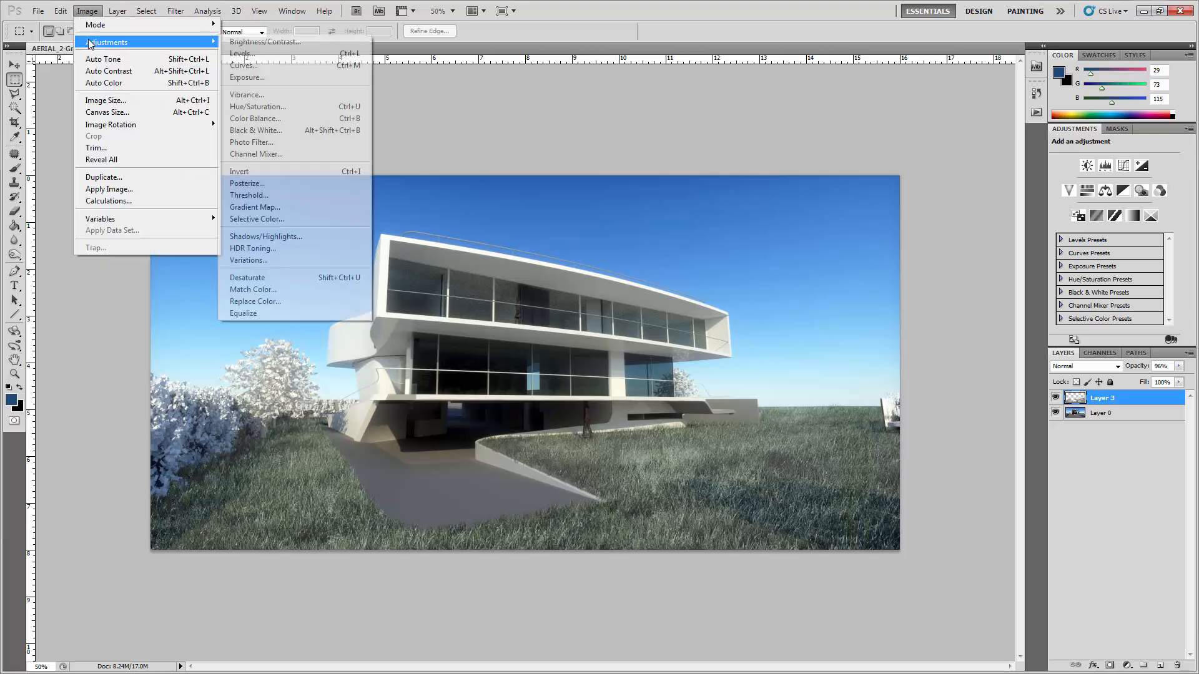
click(127, 41)
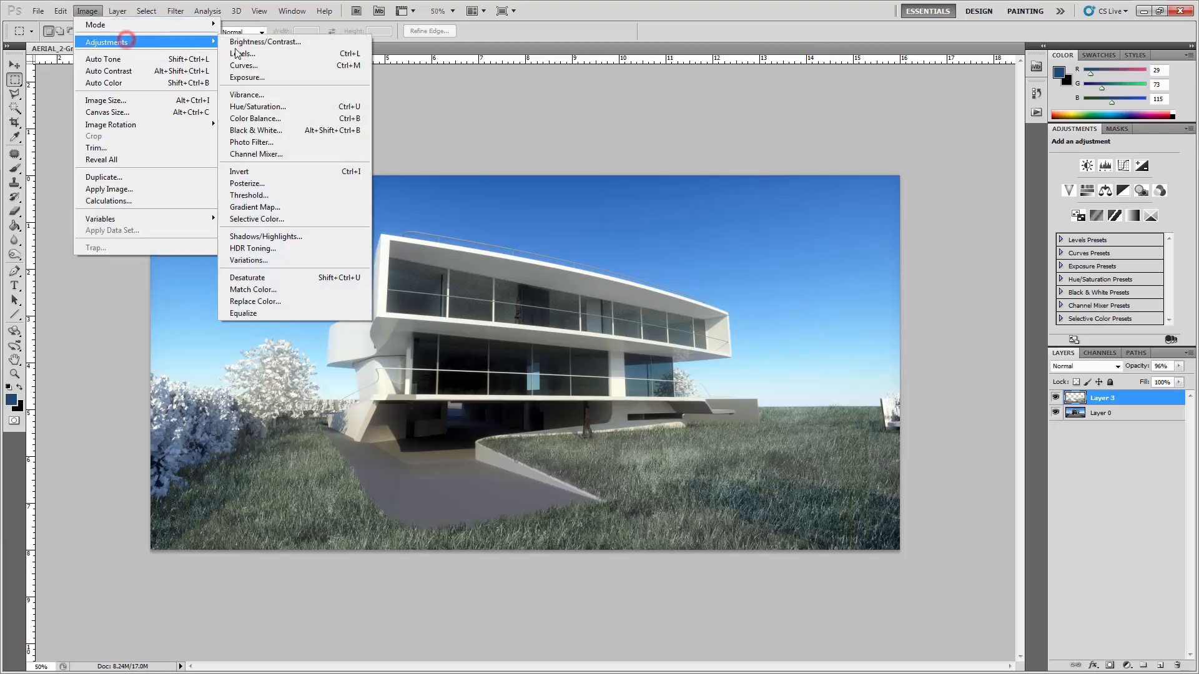
click(312, 107)
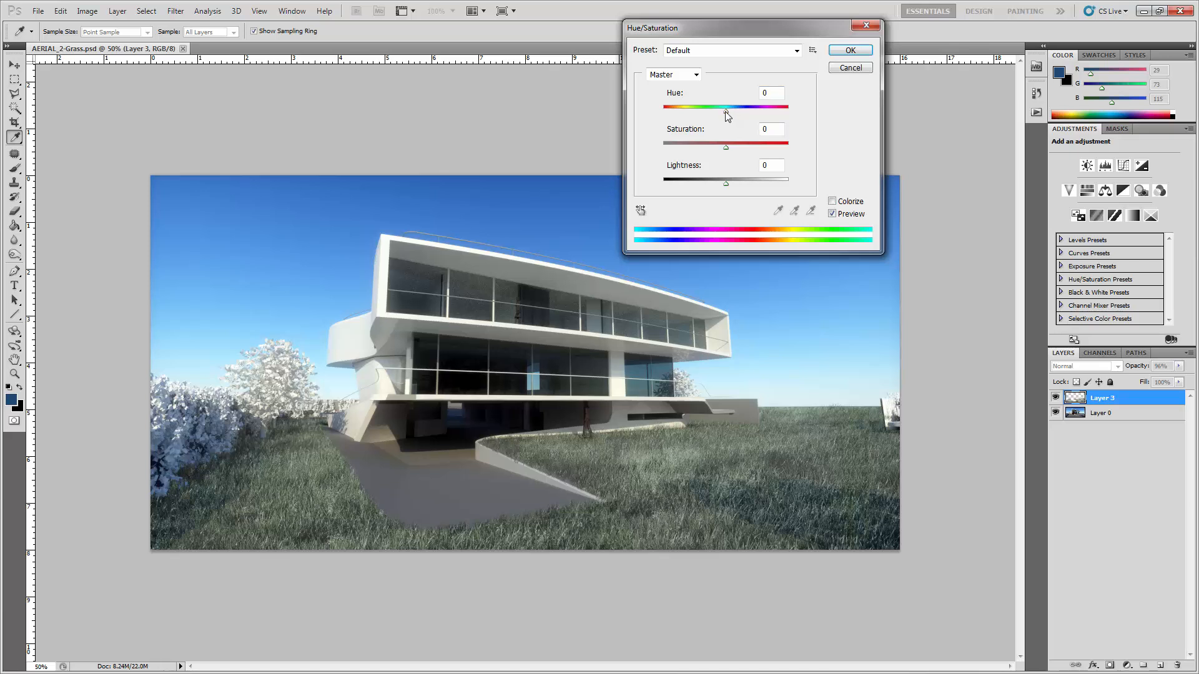
drag(725, 112, 655, 125)
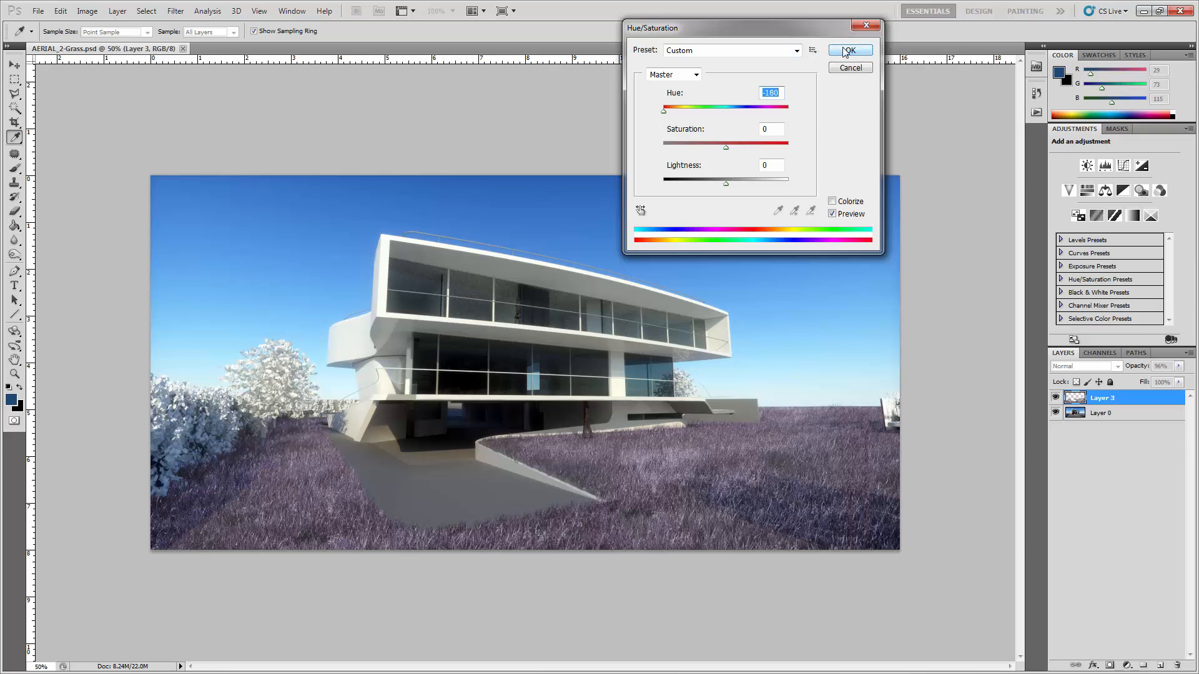
drag(725, 148, 705, 161)
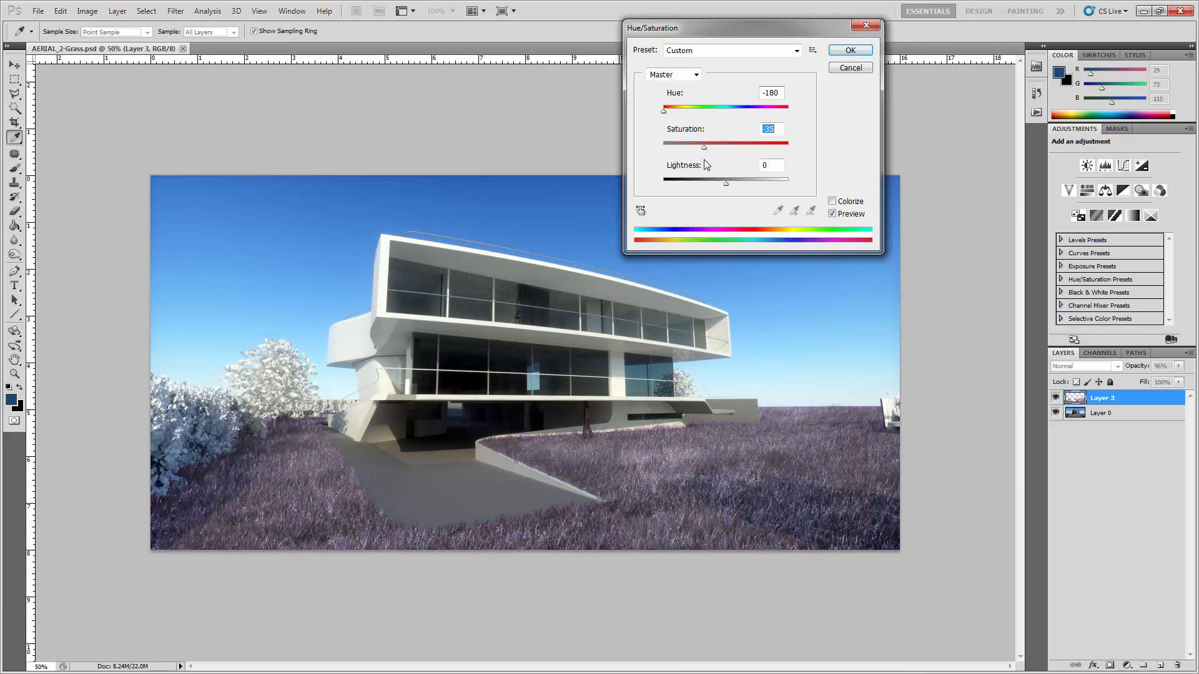
click(850, 50)
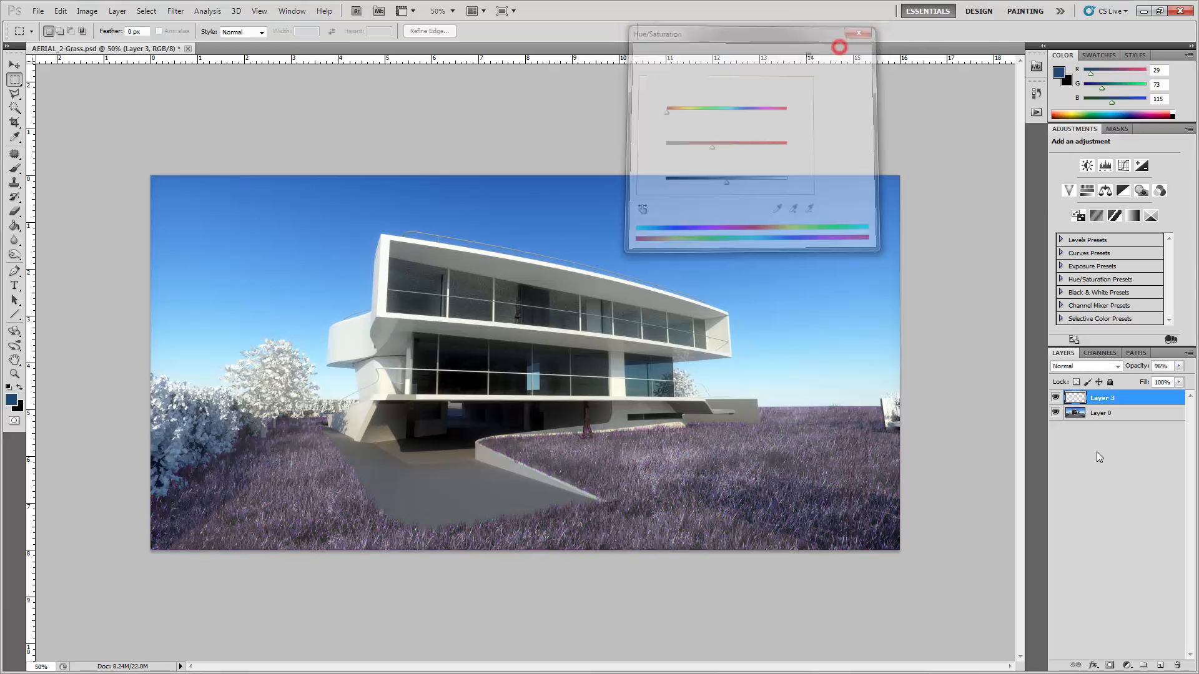
- Apply Hue/Saturation to Layer 0, shifting its hue to a negative value that turns the blue sky turquoise
click(1114, 487)
click(1108, 416)
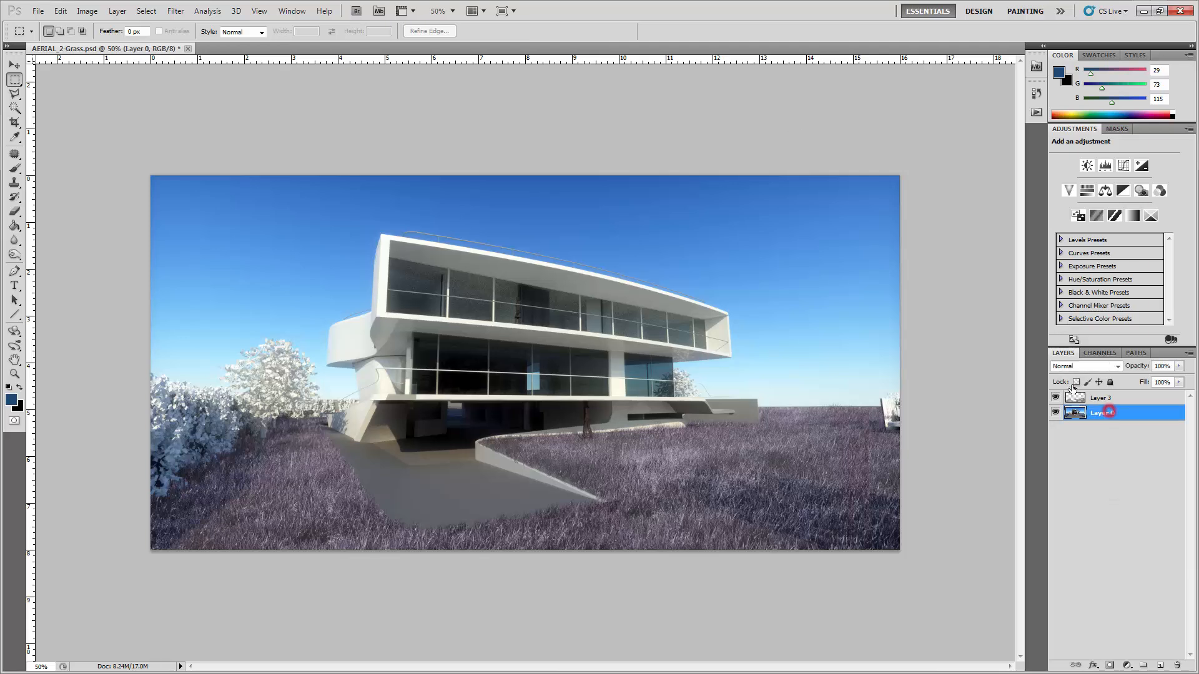
click(91, 12)
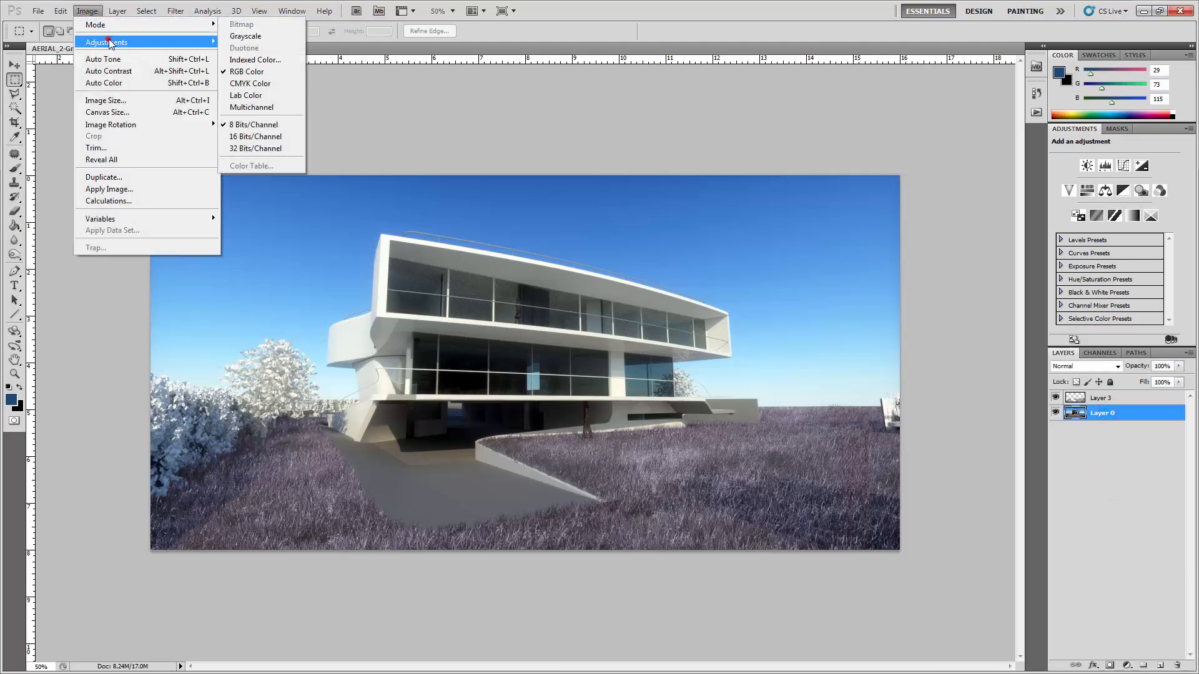
click(107, 40)
click(281, 106)
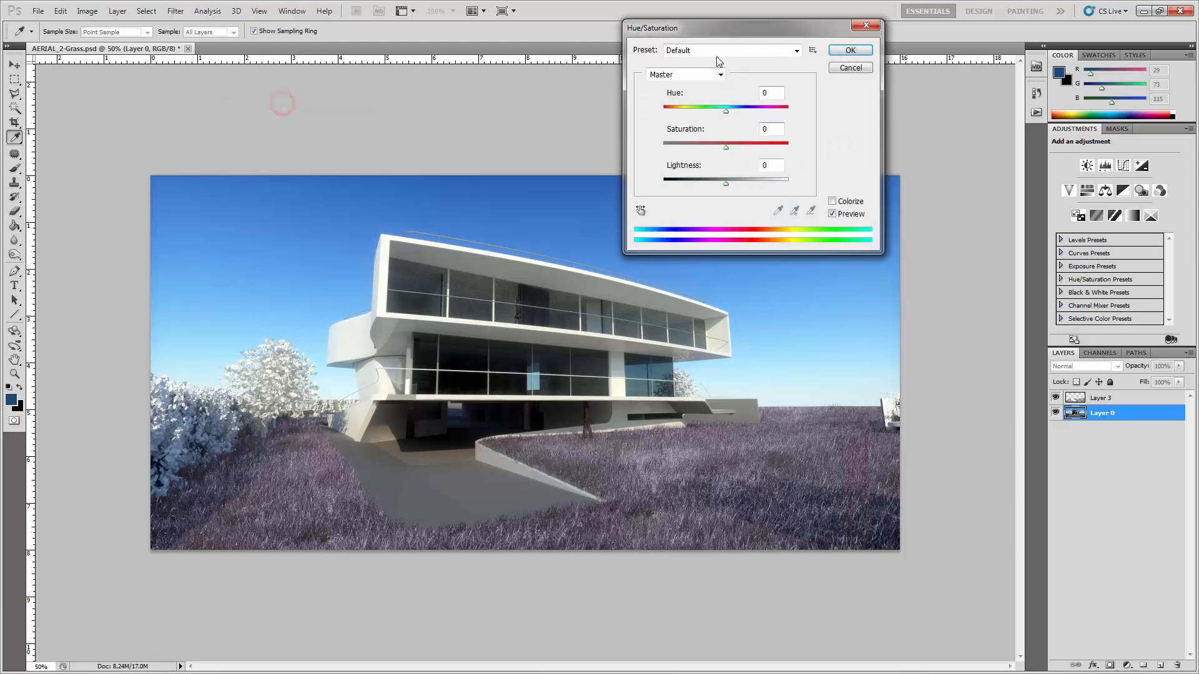
mouse_move(726, 115)
mouse_down()
mouse_move(743, 119)
mouse_move(706, 106)
mouse_up()
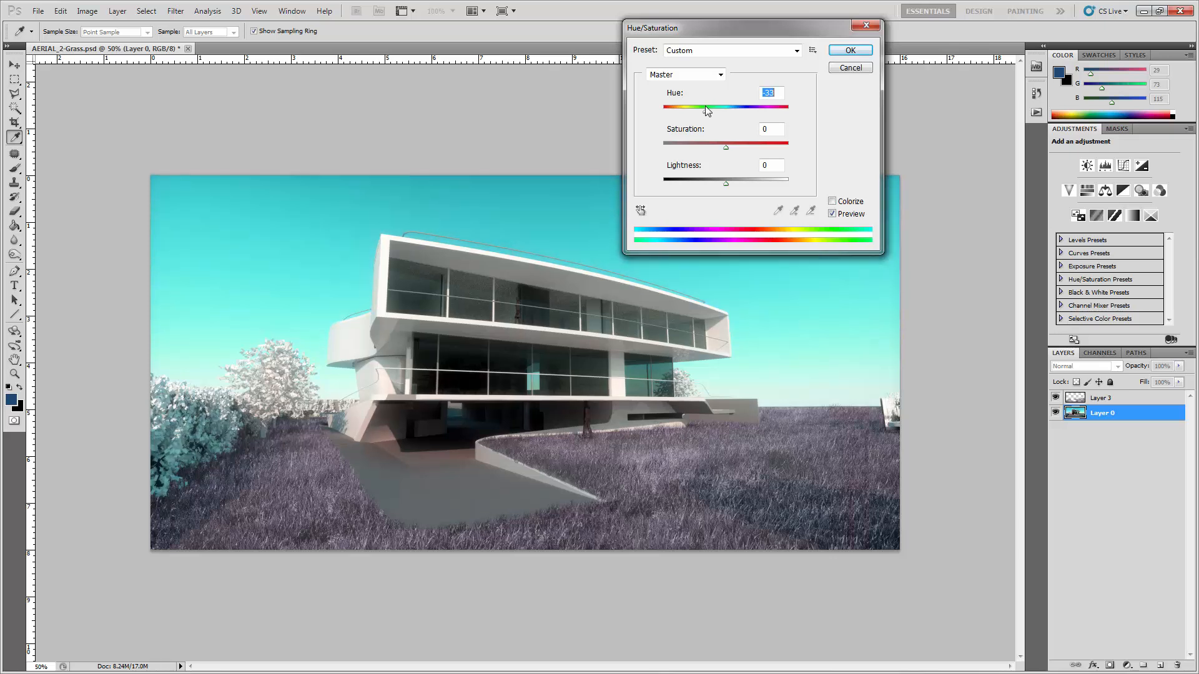
click(837, 55)
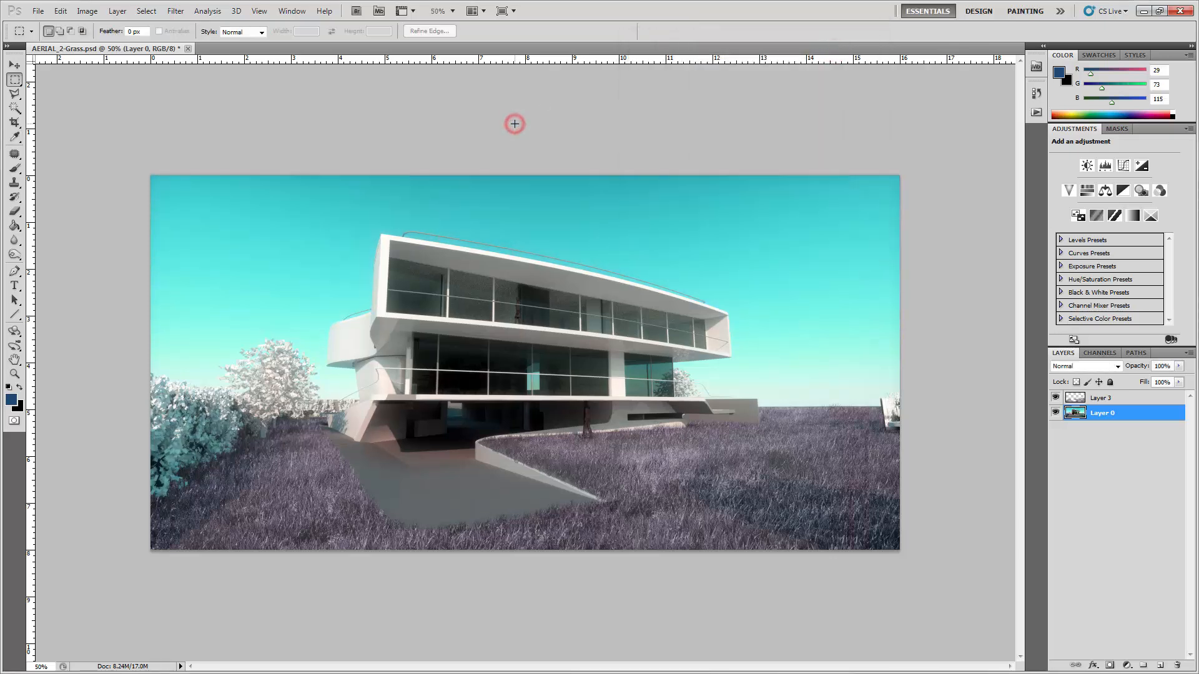
- Save AERIAL_2-Grass.psd and close it
key(ctrl+s)
click(38, 11)
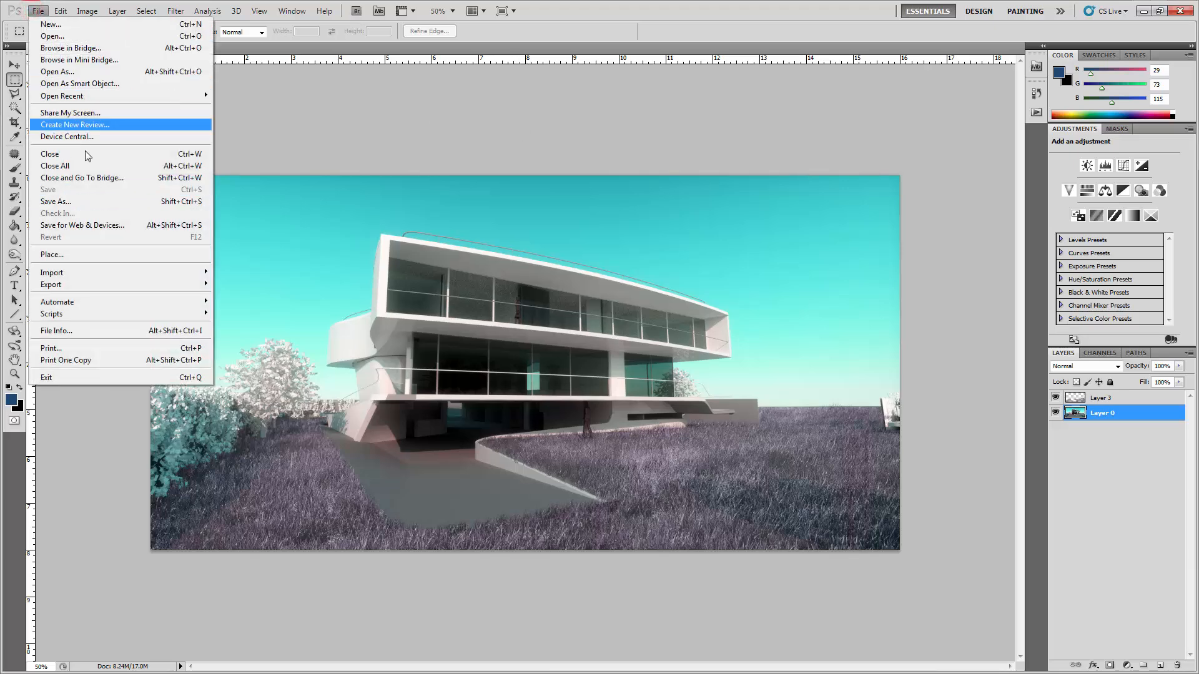
click(364, 106)
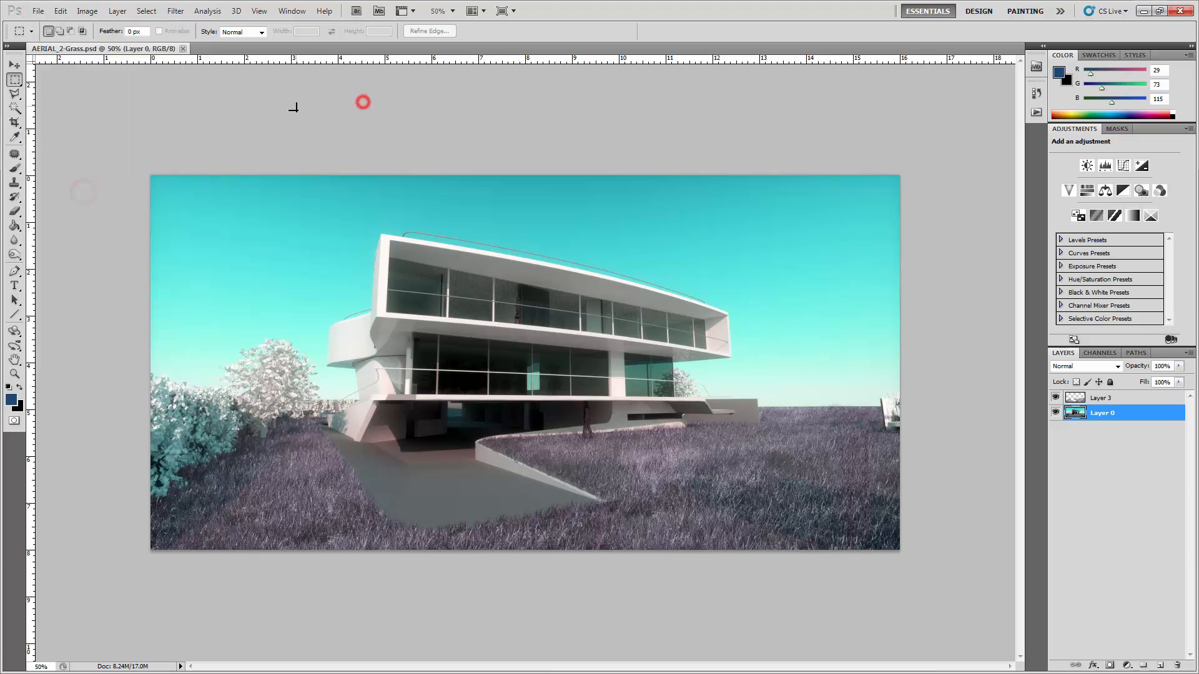
key(ctrl+w)
click(336, 141)
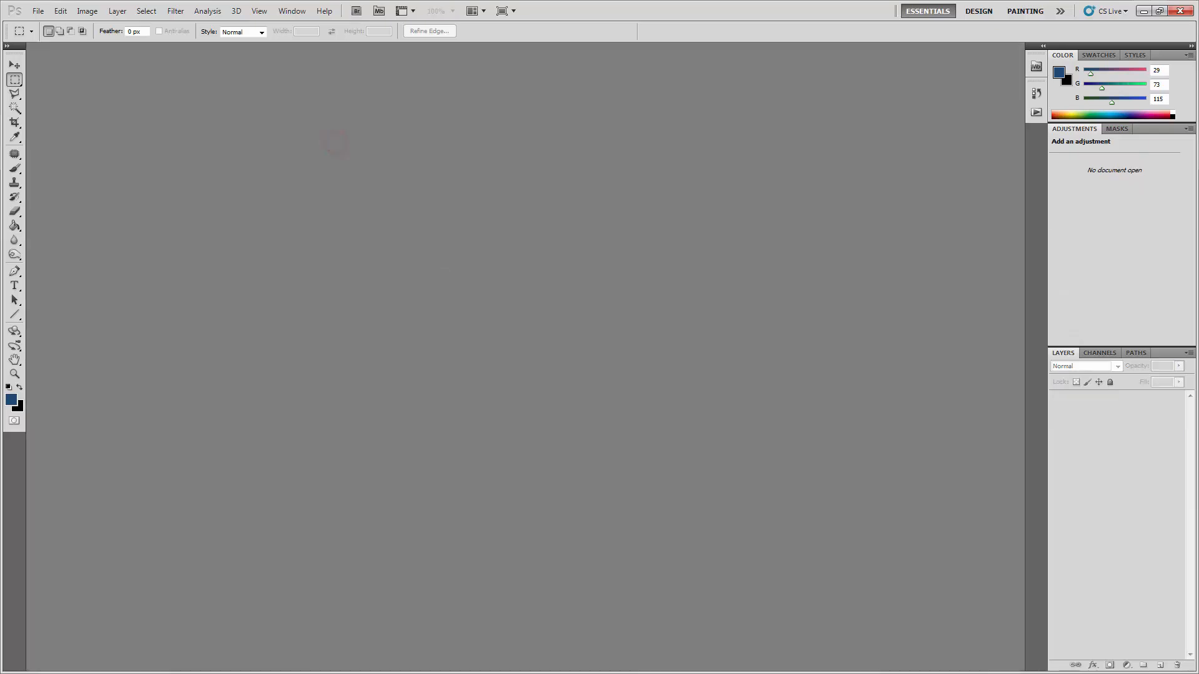
- Switch back to the InDesign board, deselect the house rendering and look over the layout with the edited image
key(alt+Tab)
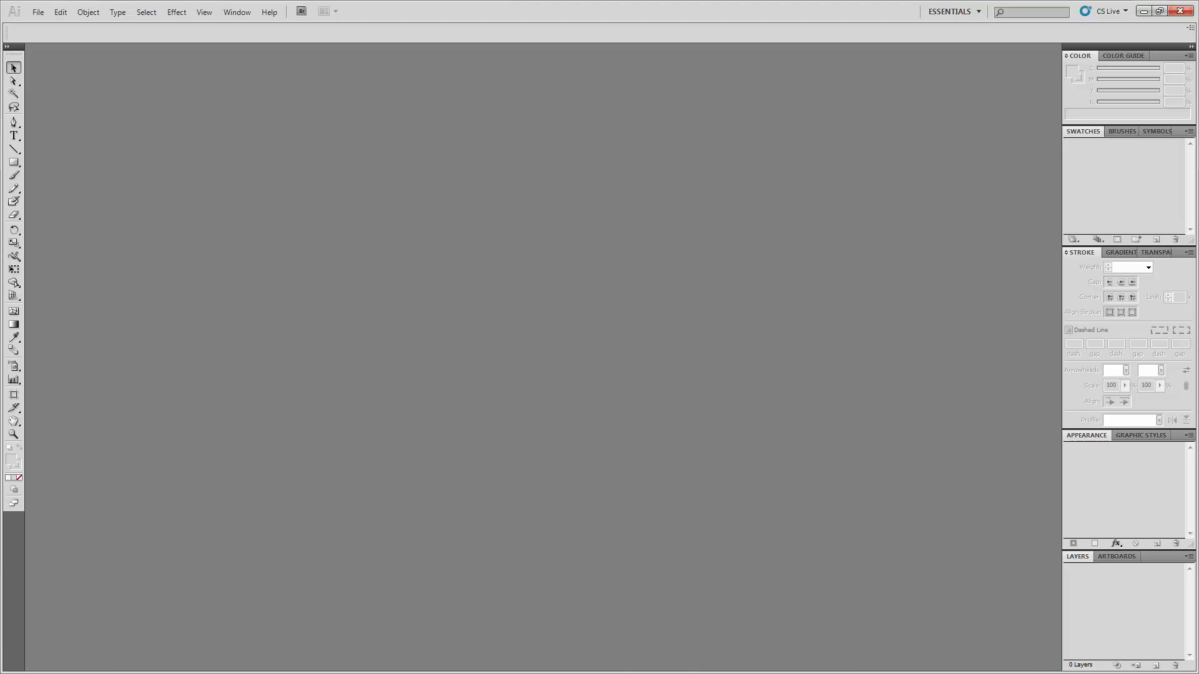
key(alt+Tab)
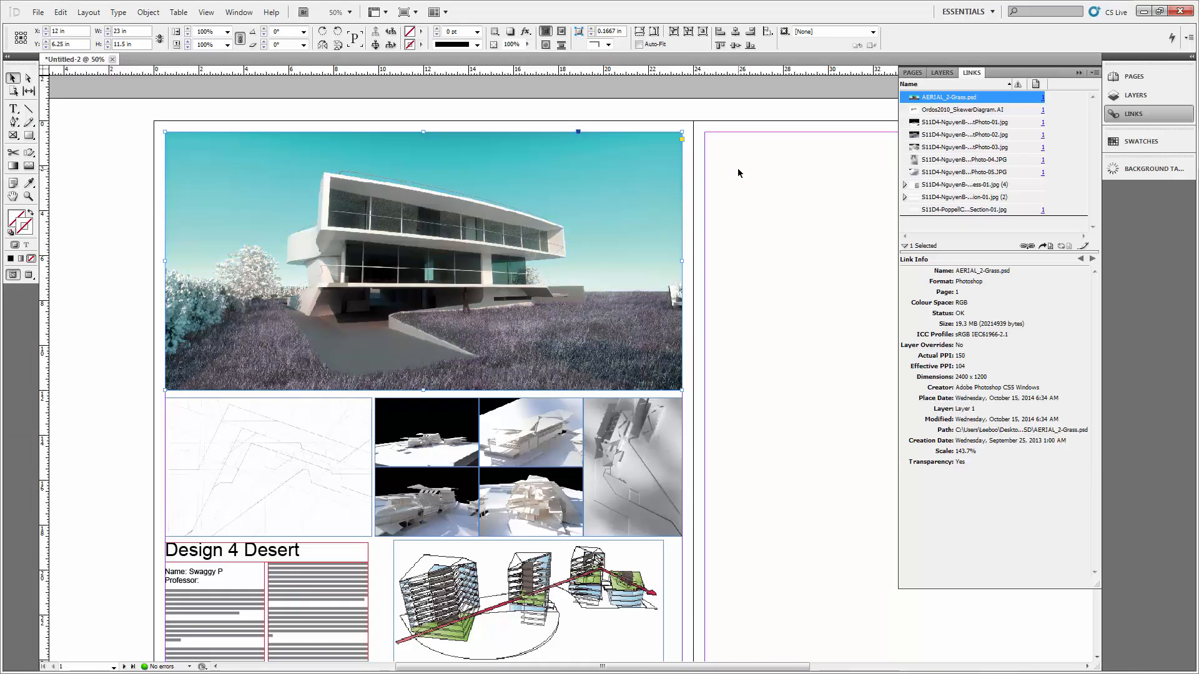
click(737, 167)
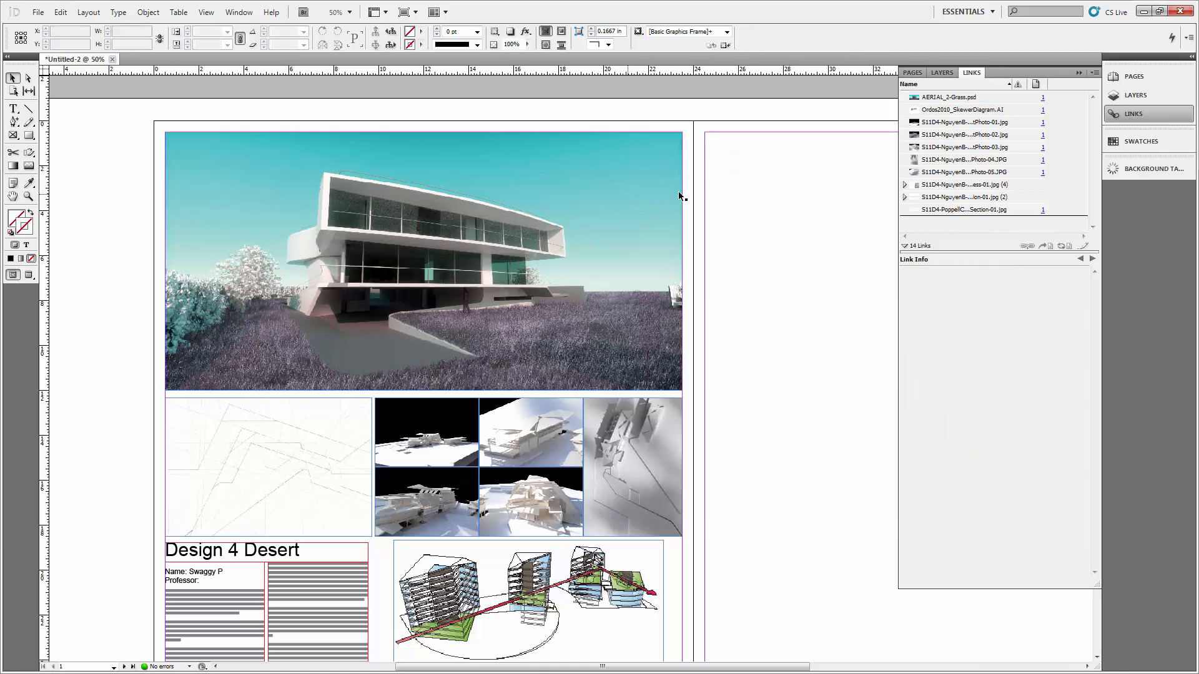
scroll(749, 348, down, 3)
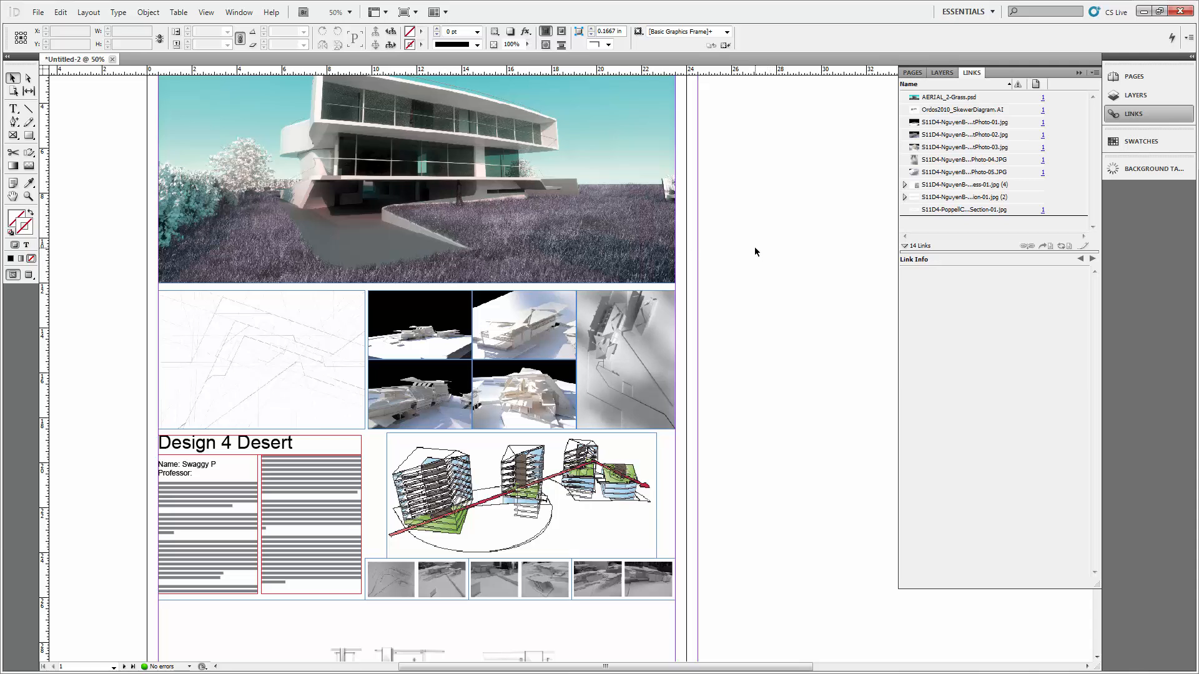
click(756, 339)
drag(735, 206, 753, 304)
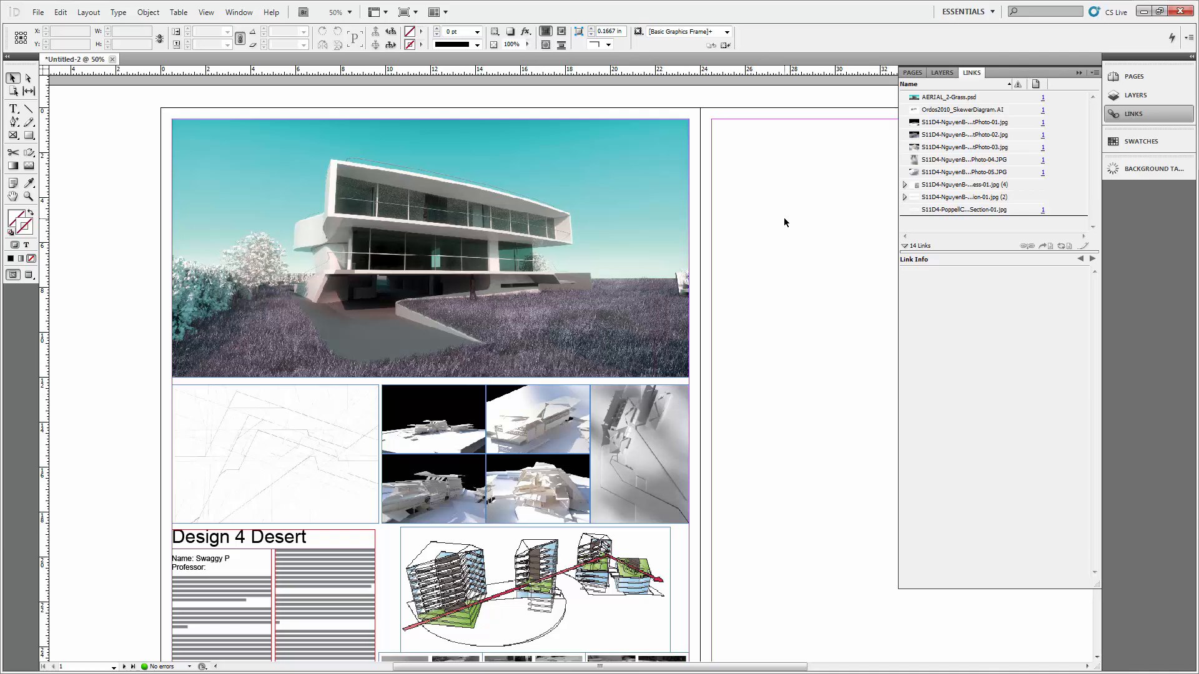
- Look over the F14_IntroDig_InDesignExample folder in Windows Explorer and return to the InDesign layout
key(alt+Tab)
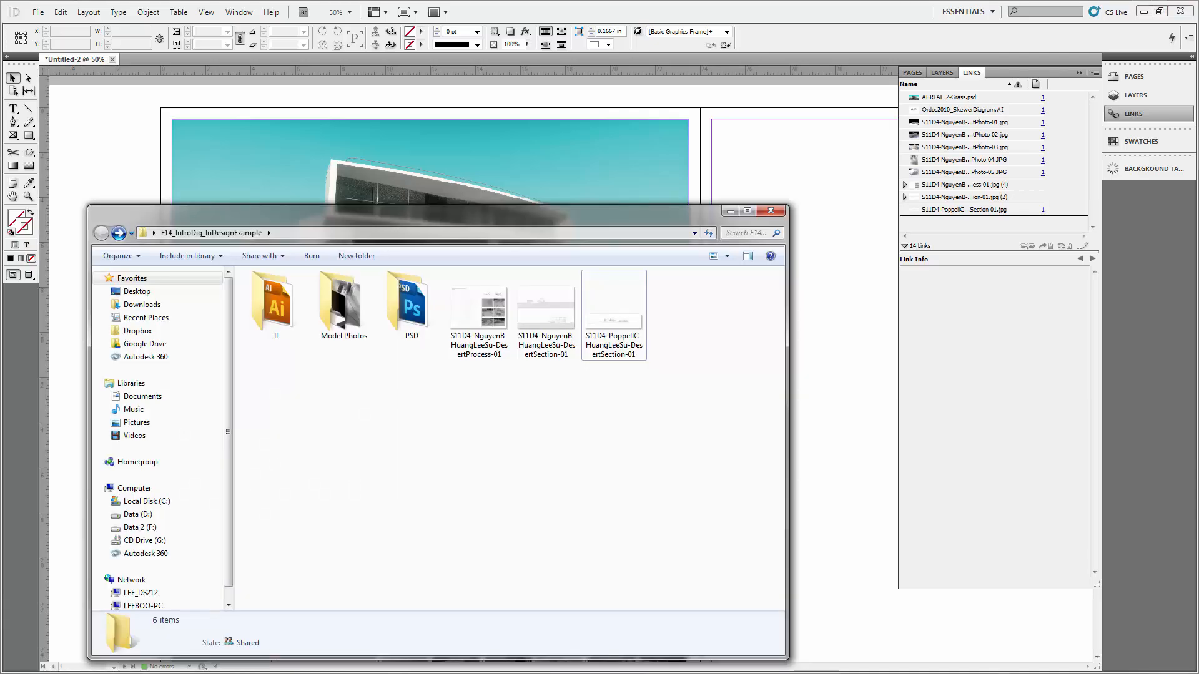
drag(521, 211, 601, 80)
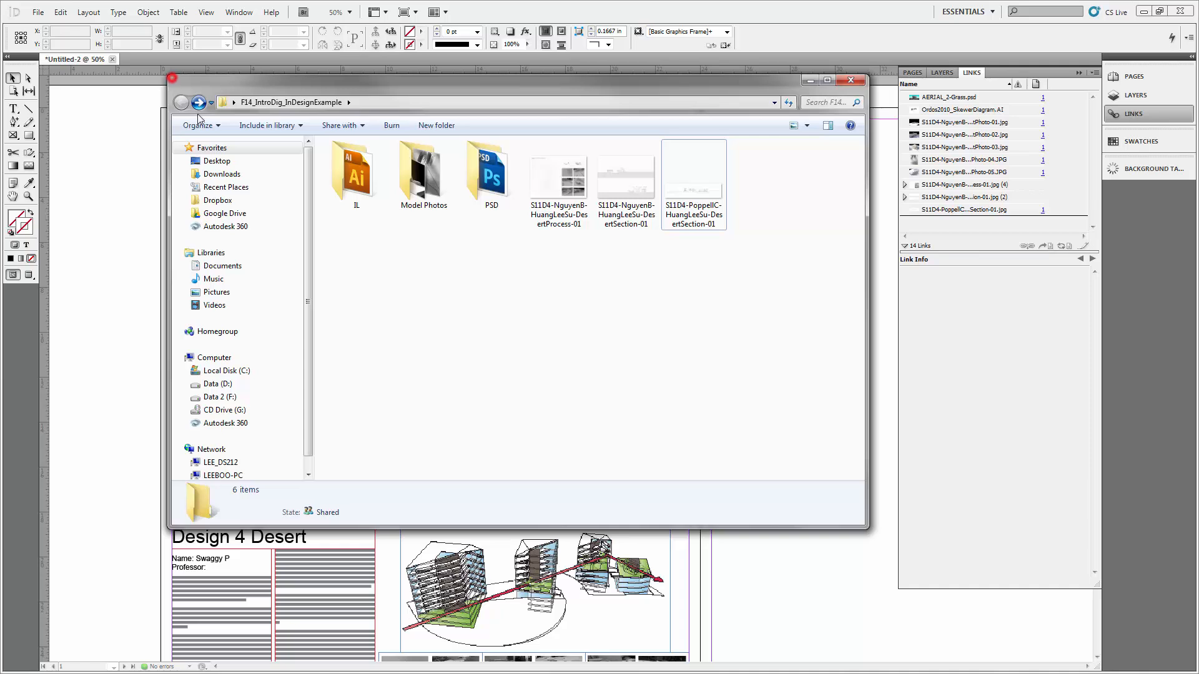
drag(182, 86, 143, 213)
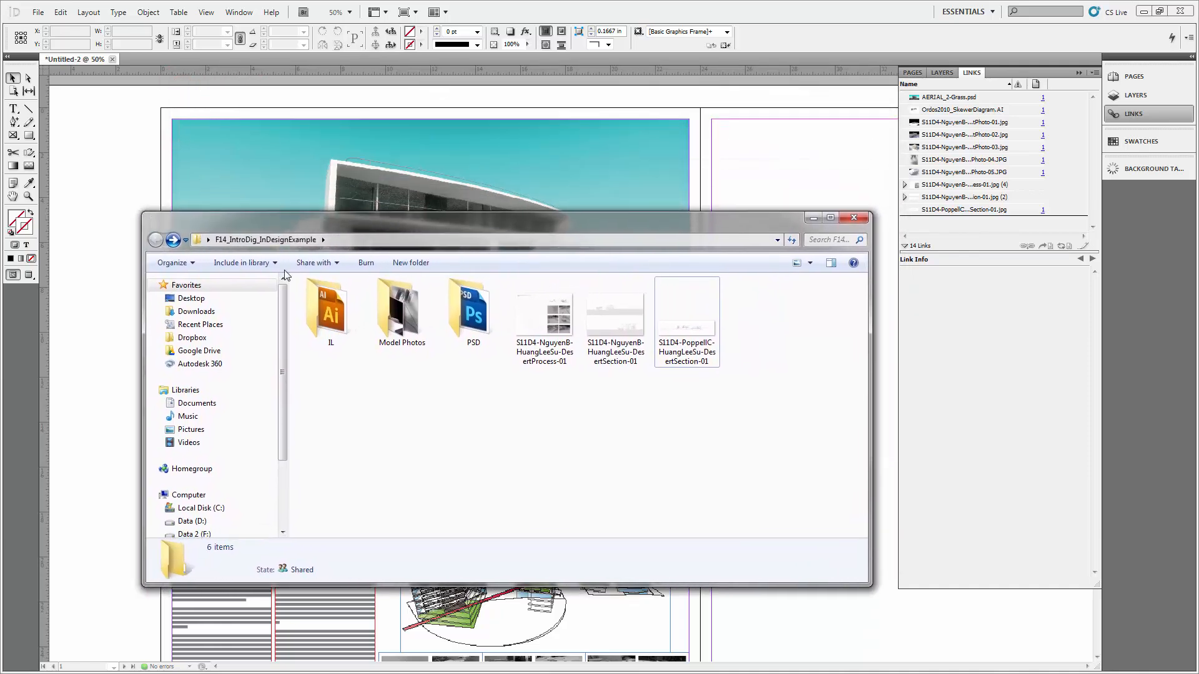
click(135, 158)
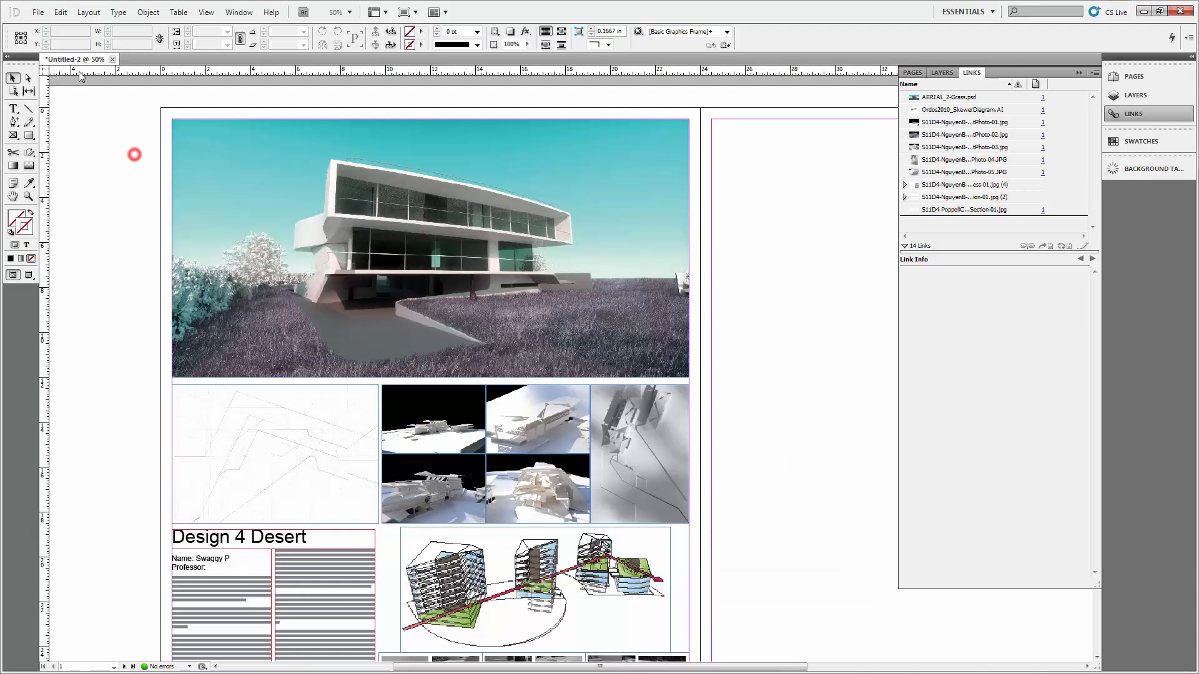
- Save the document as PosterLayout in the desktop folder F14_IntroDig_InDesignExample, as an InDesign CS5.5 document
click(38, 12)
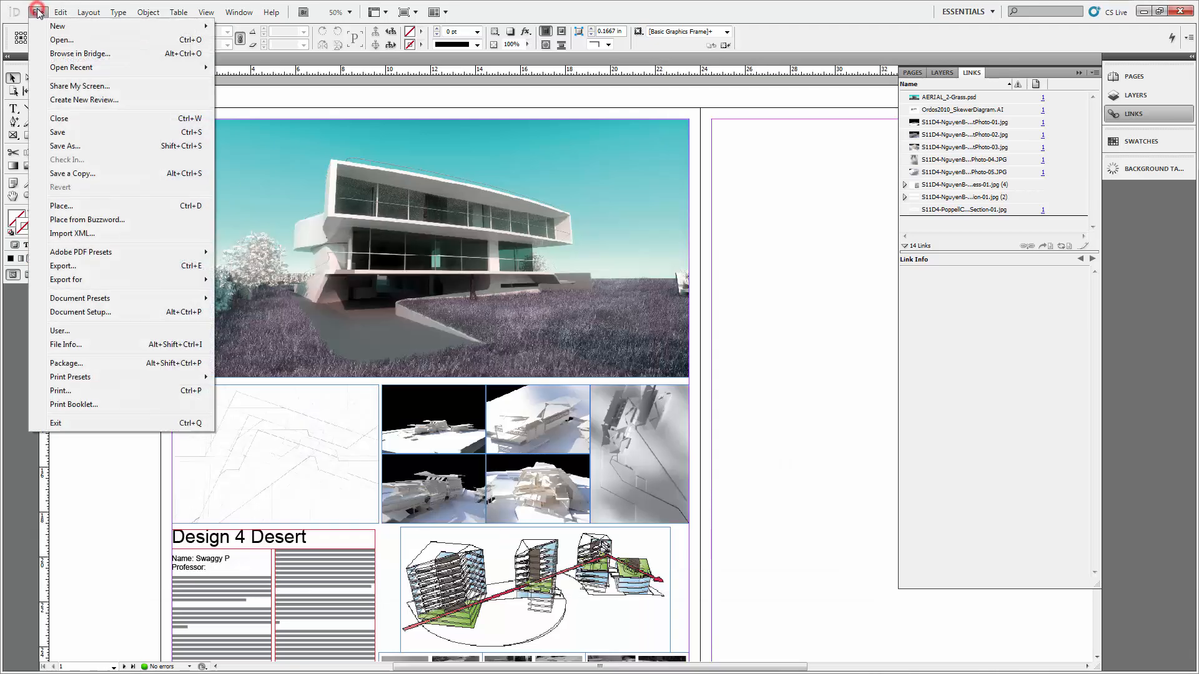
click(59, 131)
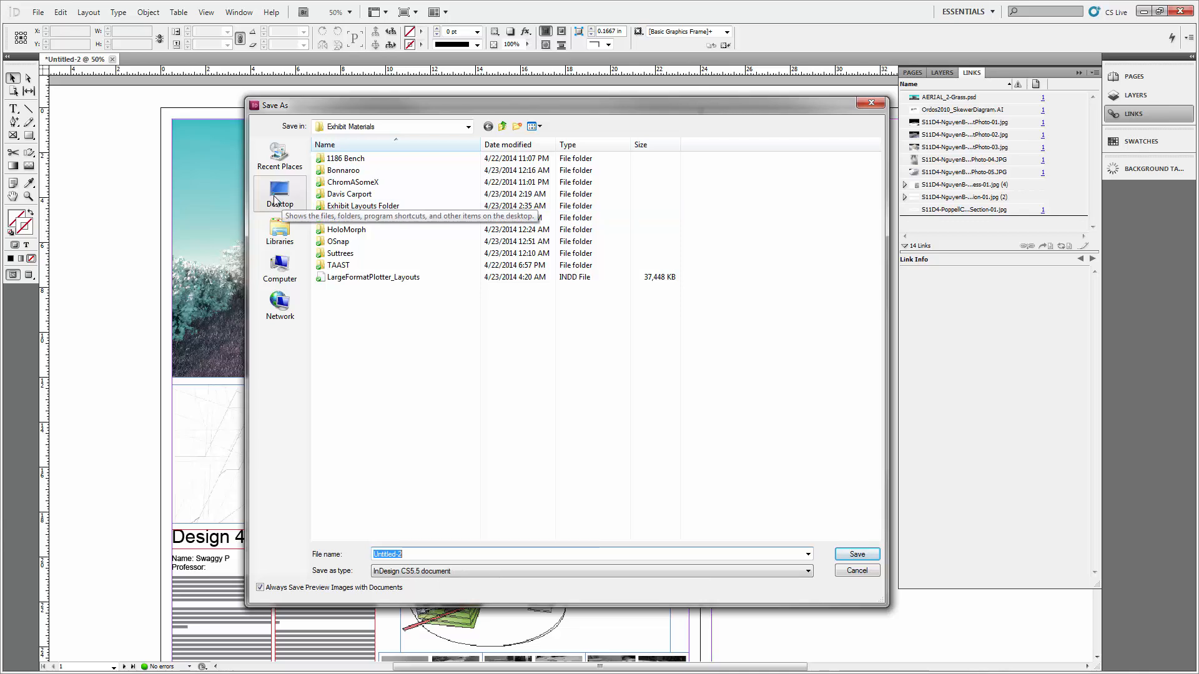
click(281, 191)
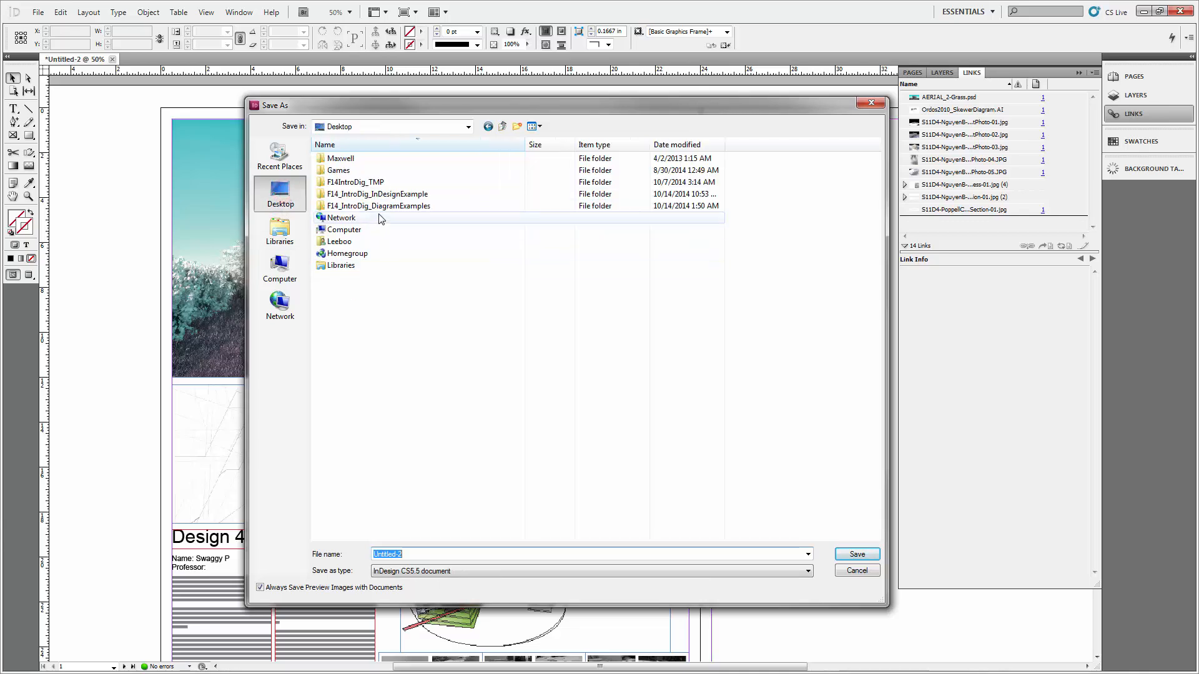
double_click(387, 195)
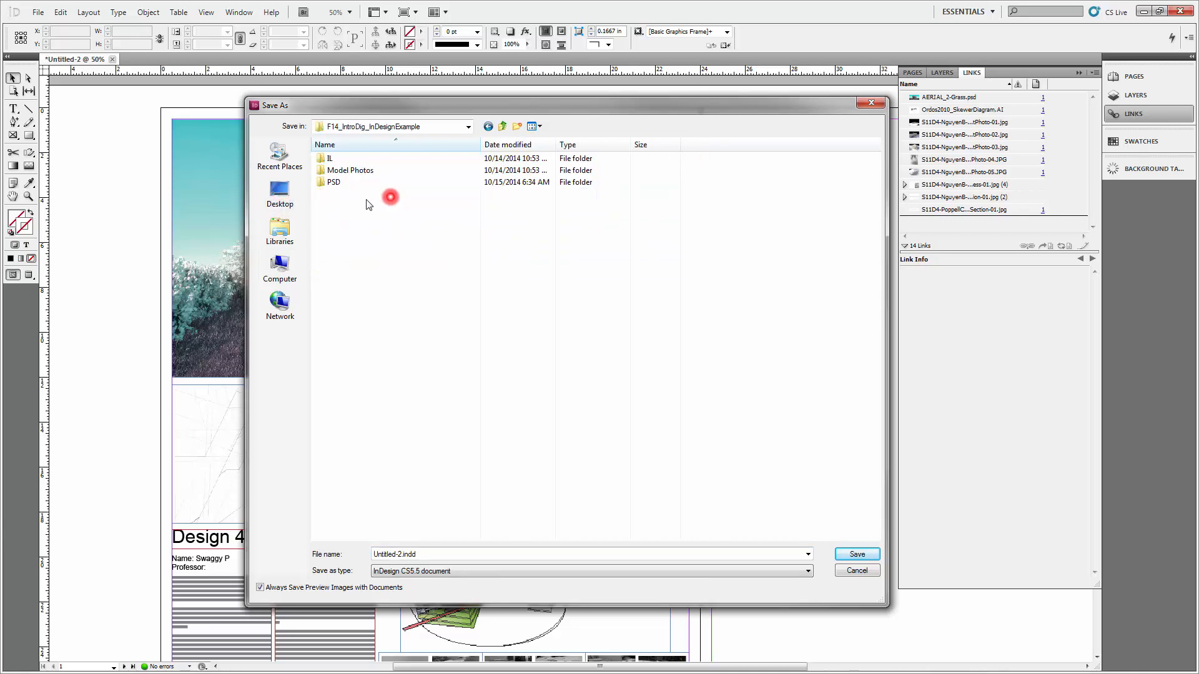
double_click(436, 554)
text(L)
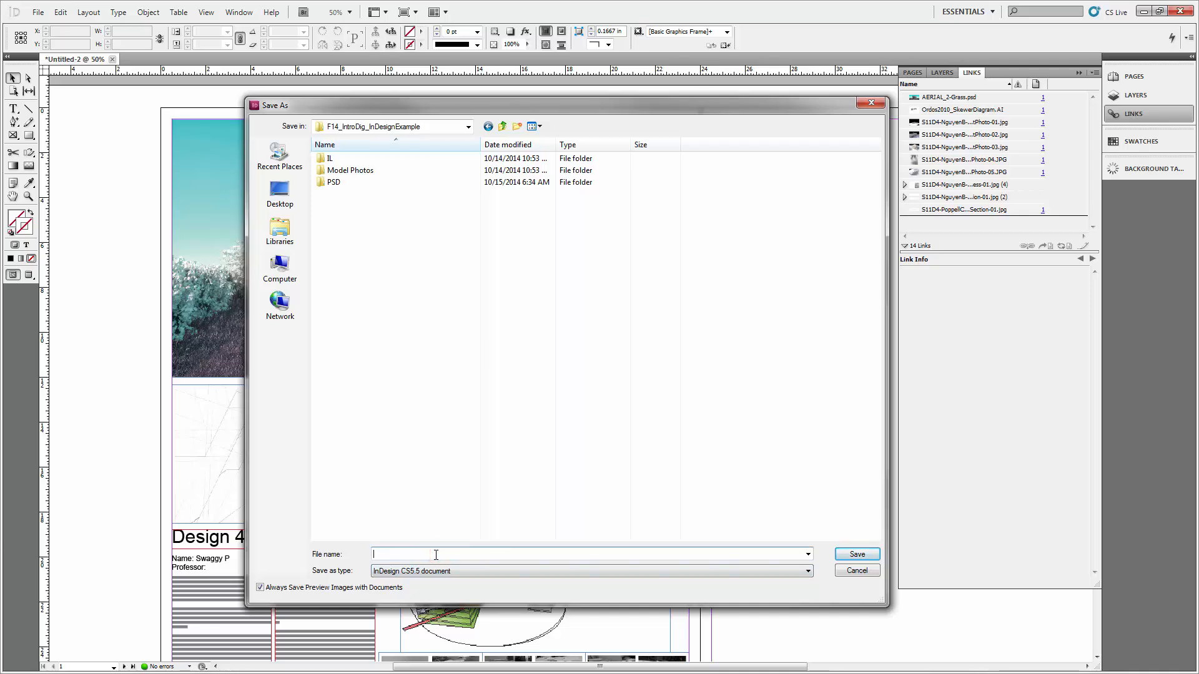
text(PosterLayout)
key(Return)
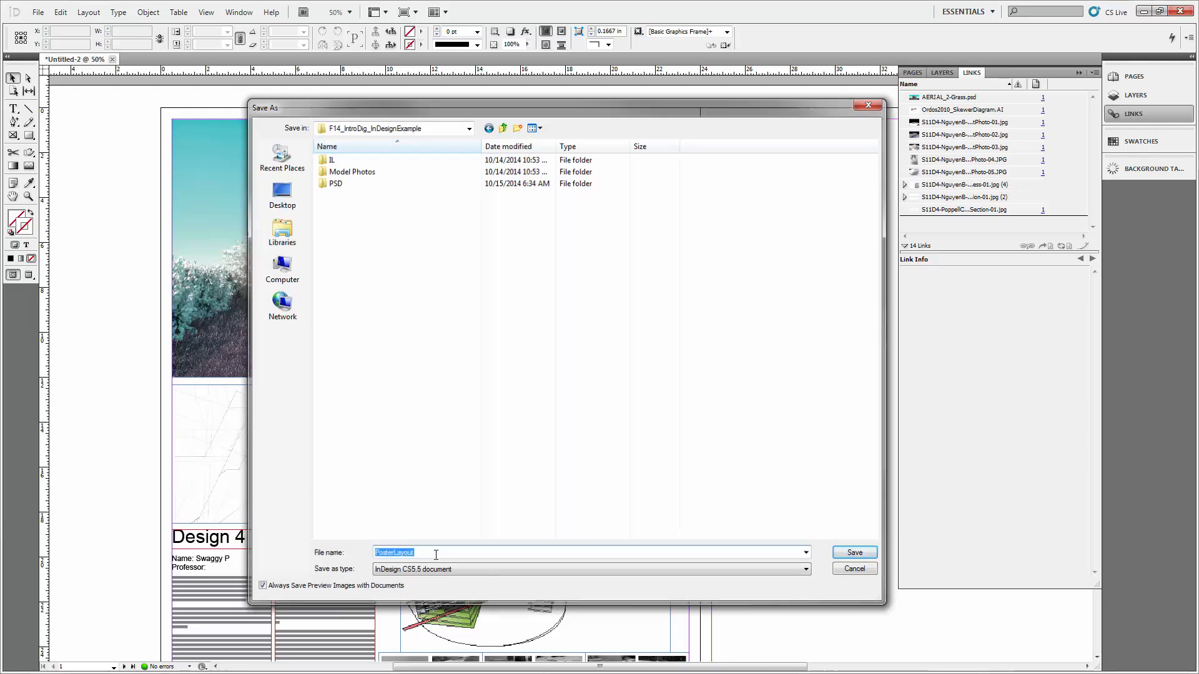
- Switch to the F14_IntroDig_InDesignExample folder in Windows Explorer, enlarge its window and check the PosterLayout file's properties for its size
key(alt+Tab)
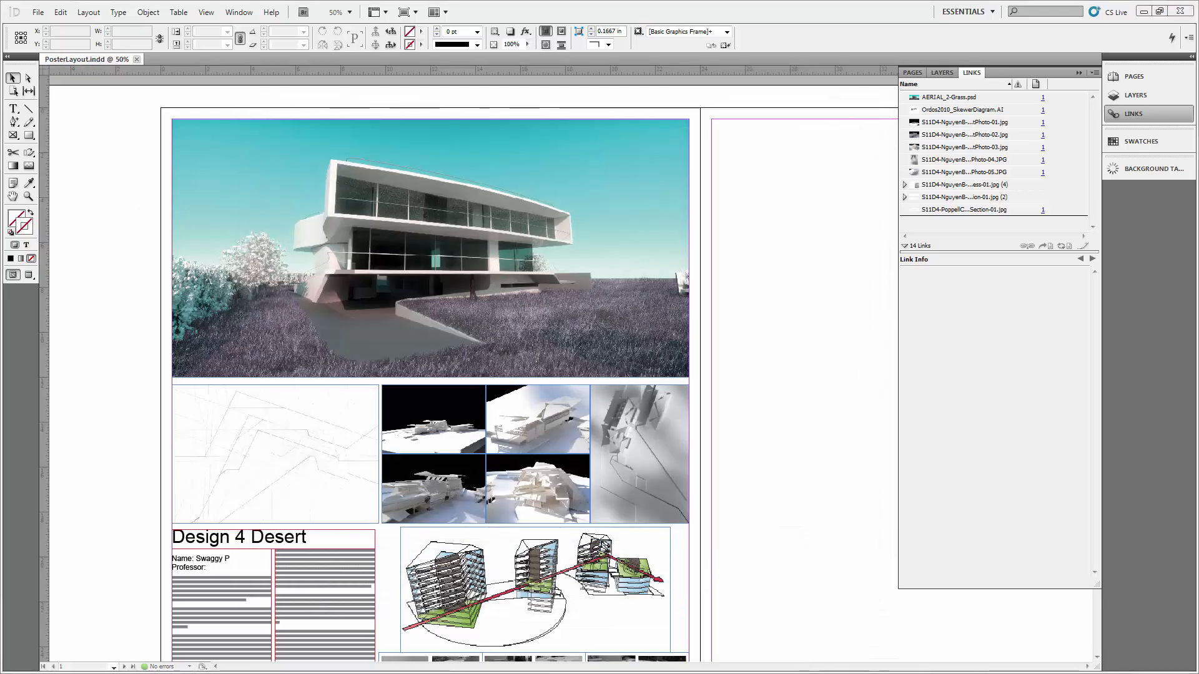
drag(552, 233, 477, 143)
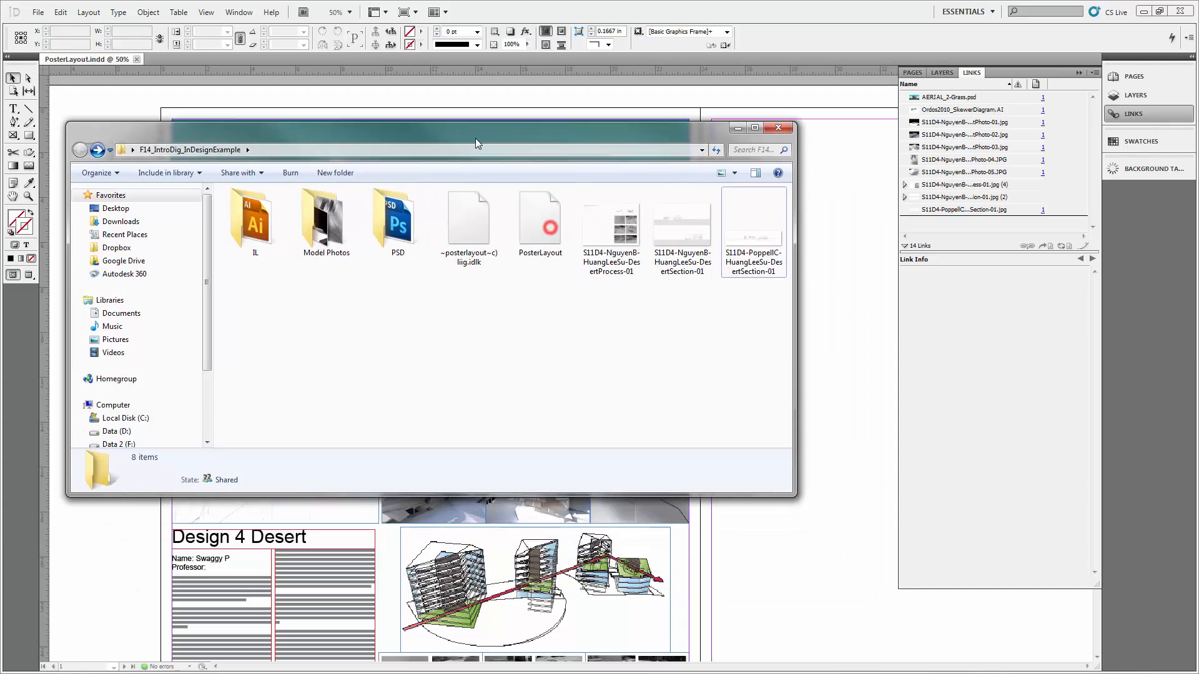
click(690, 373)
drag(794, 496, 946, 610)
click(685, 380)
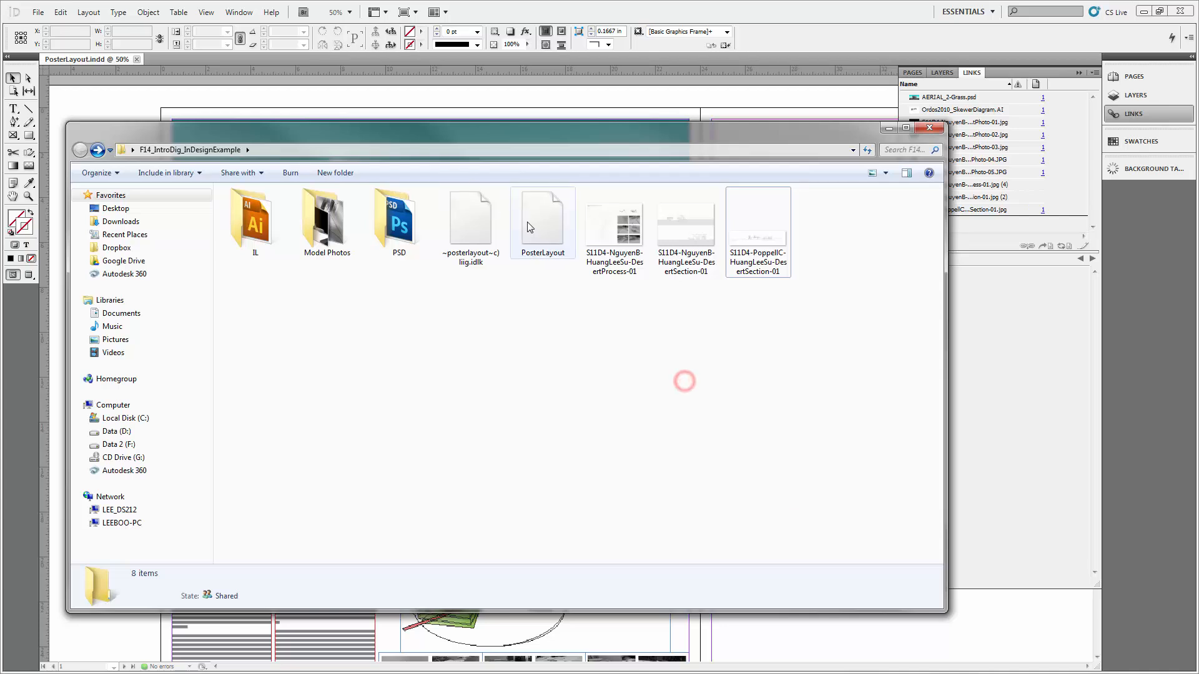
click(532, 224)
right_click(537, 211)
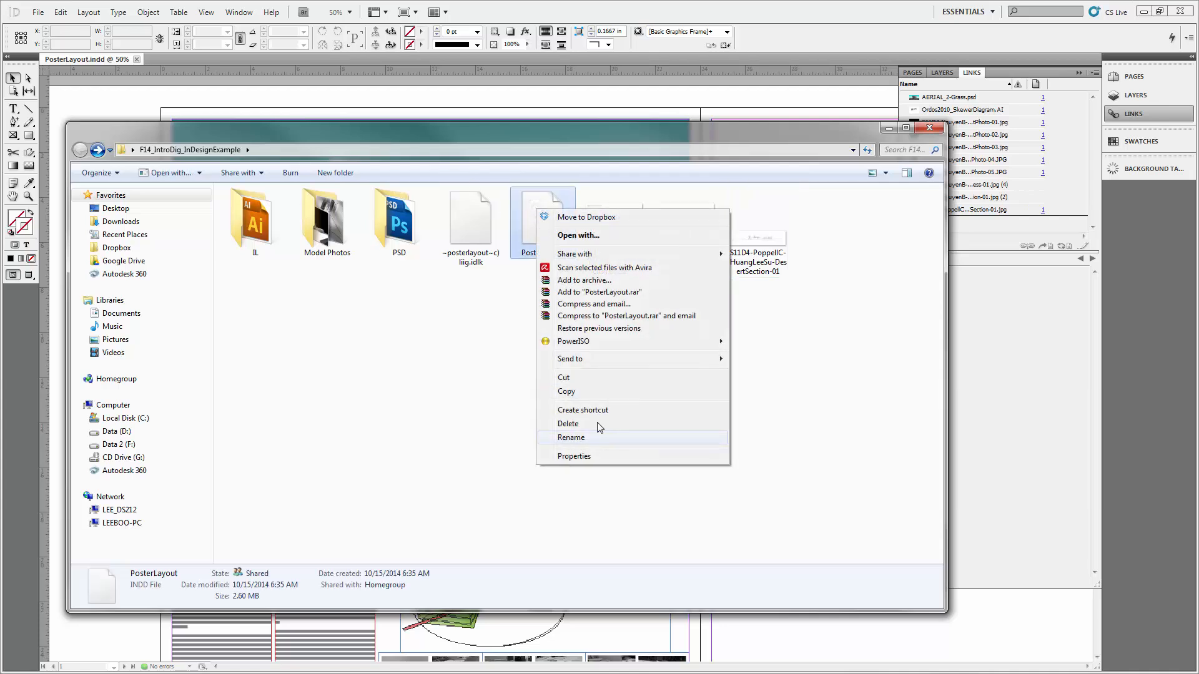
click(581, 455)
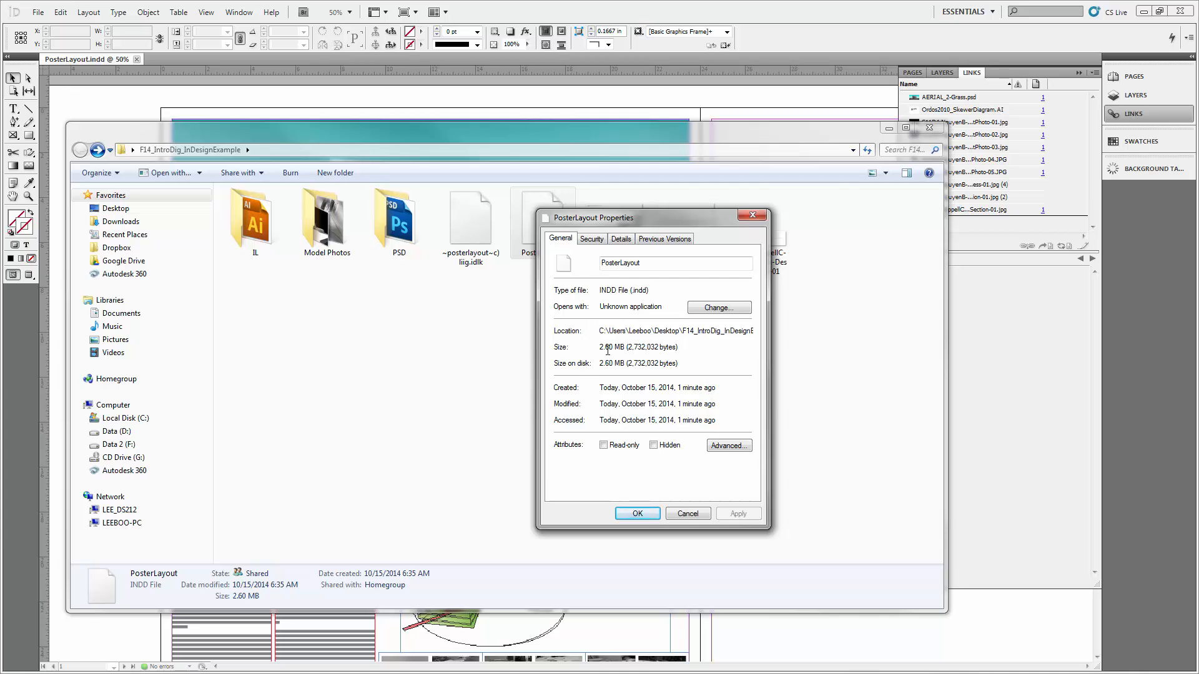
click(688, 513)
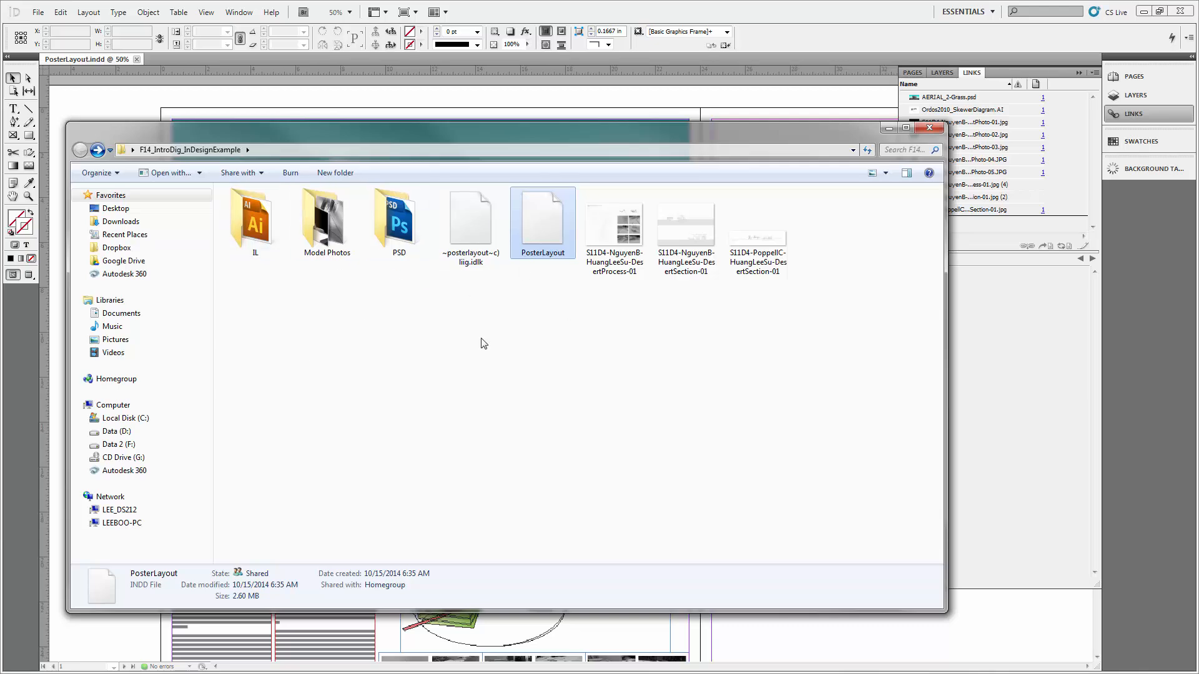
- Minimize the Explorer window and look over the board in the InDesign layout
click(888, 128)
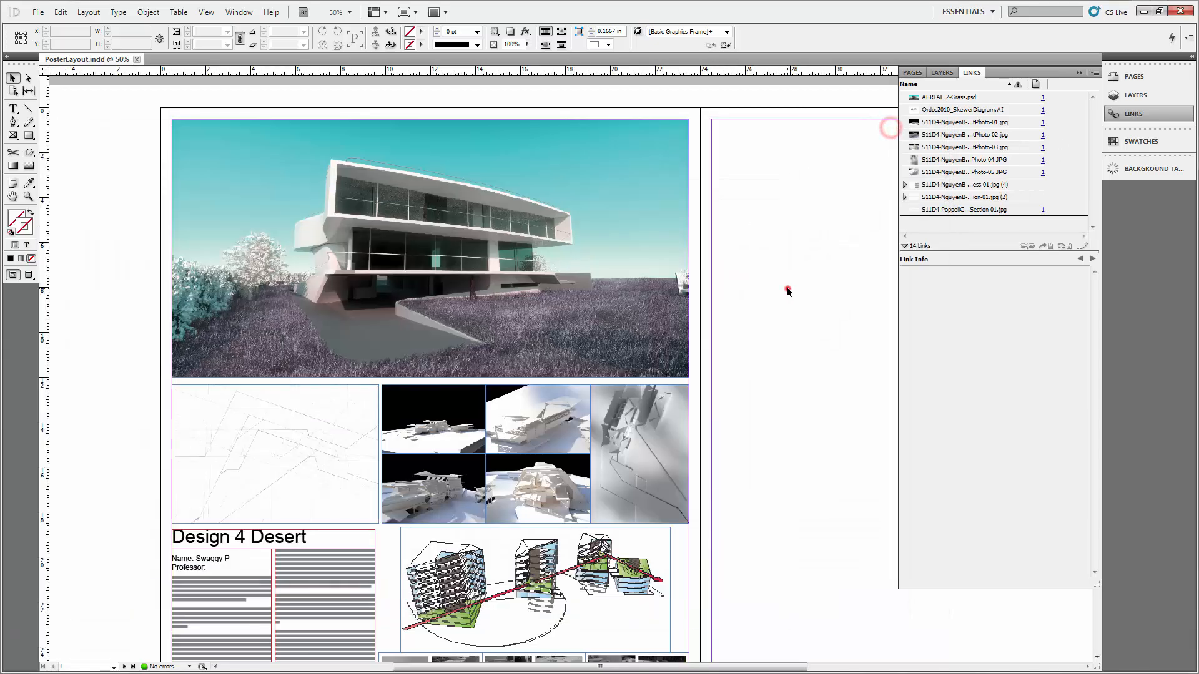
click(788, 288)
mouse_move(752, 473)
mouse_down()
mouse_move(709, 236)
mouse_move(735, 128)
mouse_move(739, 289)
mouse_move(760, 132)
mouse_move(765, 212)
mouse_move(750, 436)
mouse_move(757, 378)
mouse_move(754, 418)
mouse_up()
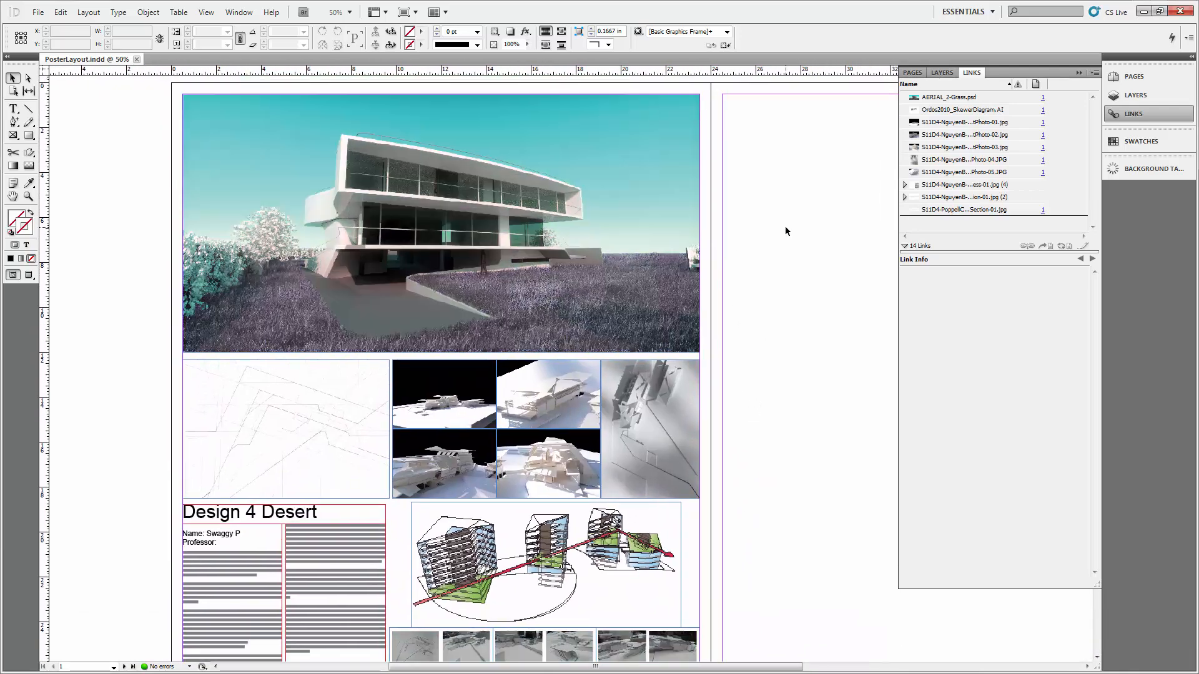
click(785, 230)
- Switch back to Windows Explorer and look over the PSD and IL source folders beside the PosterLayout file, repositioning and narrowing the window
key(alt+Tab)
click(426, 285)
click(388, 223)
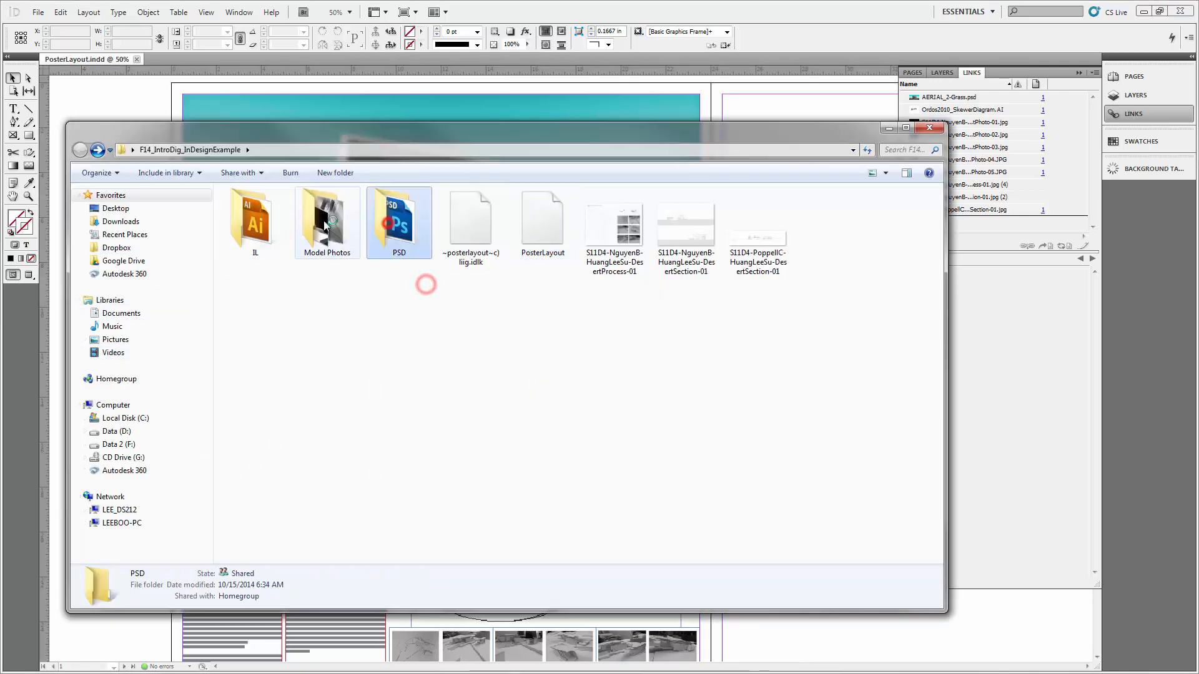
click(253, 222)
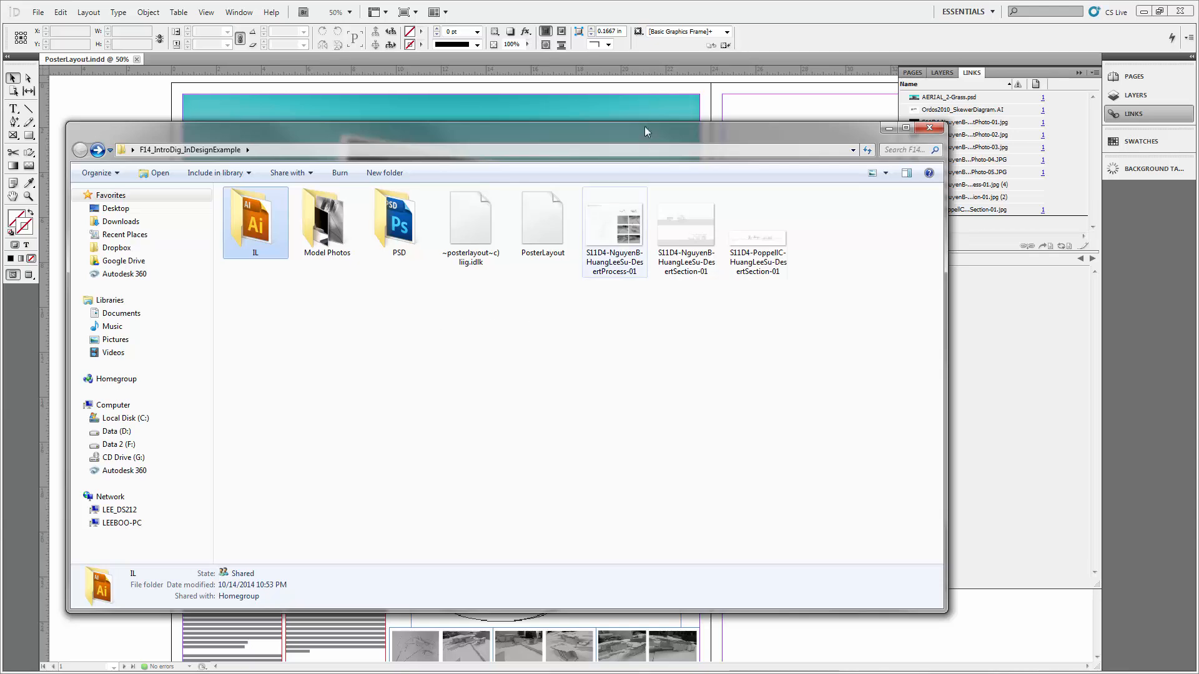
drag(641, 129, 710, 554)
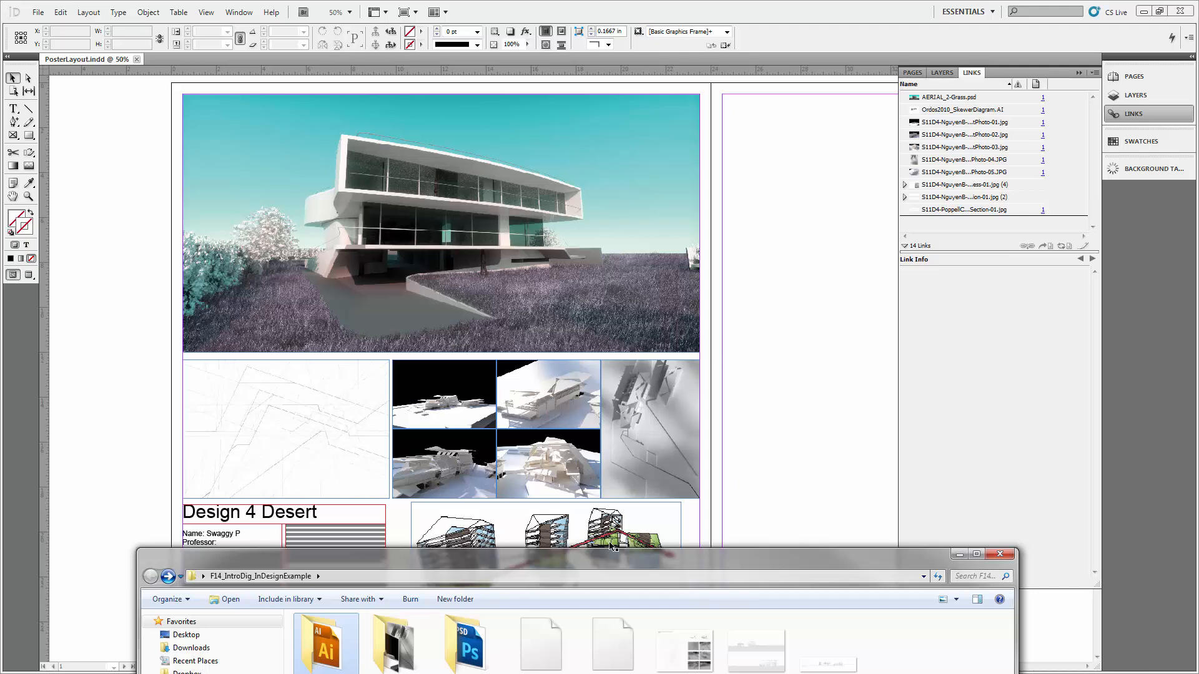
drag(614, 566, 652, 128)
click(548, 326)
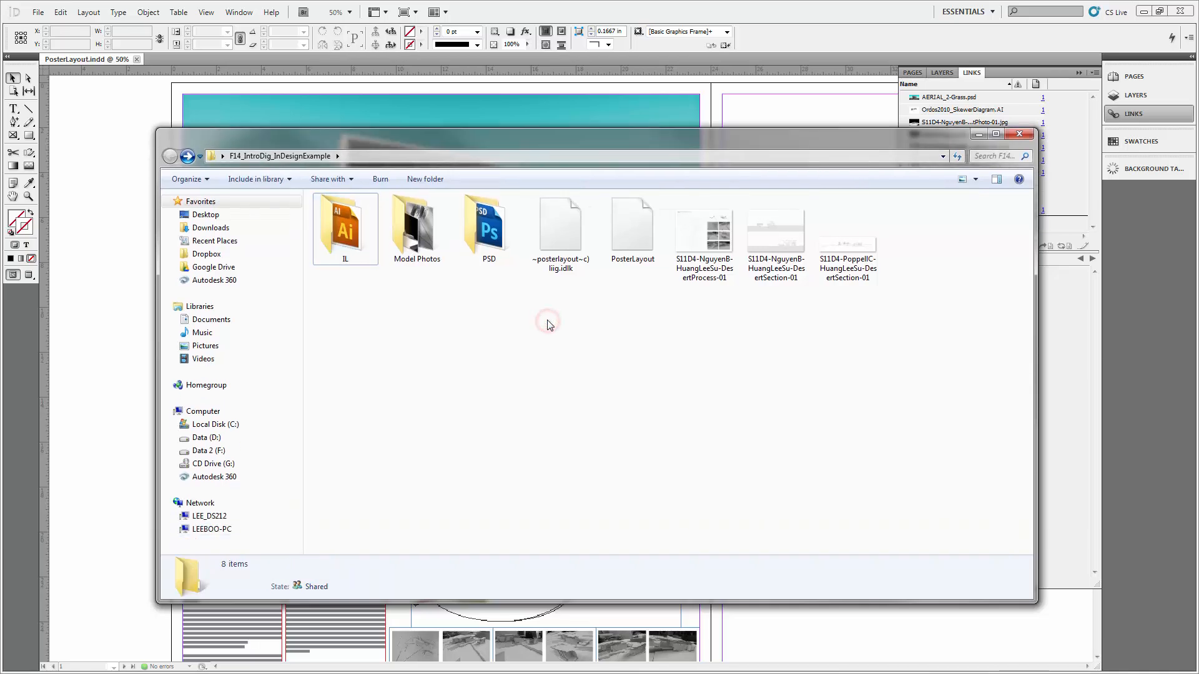
drag(157, 246, 365, 246)
click(700, 352)
drag(671, 127, 669, 171)
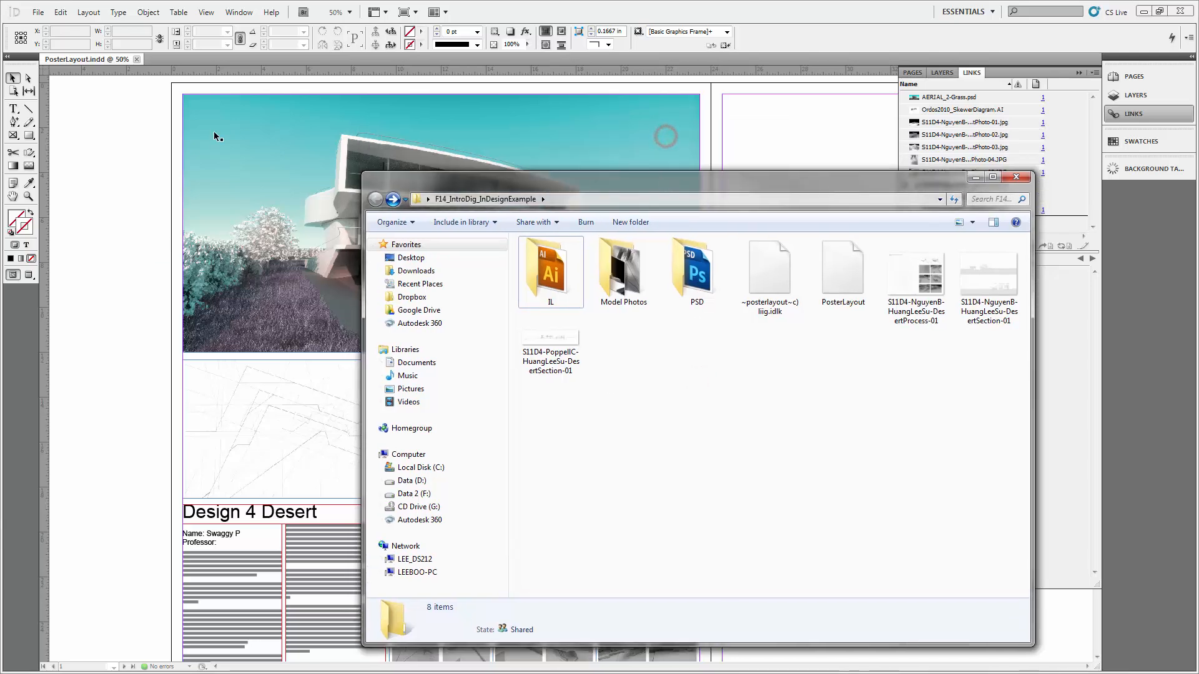
- Return to InDesign and package the document to the desktop as PosterLayout Folder, copying fonts and linked graphics and updating graphic links
click(148, 145)
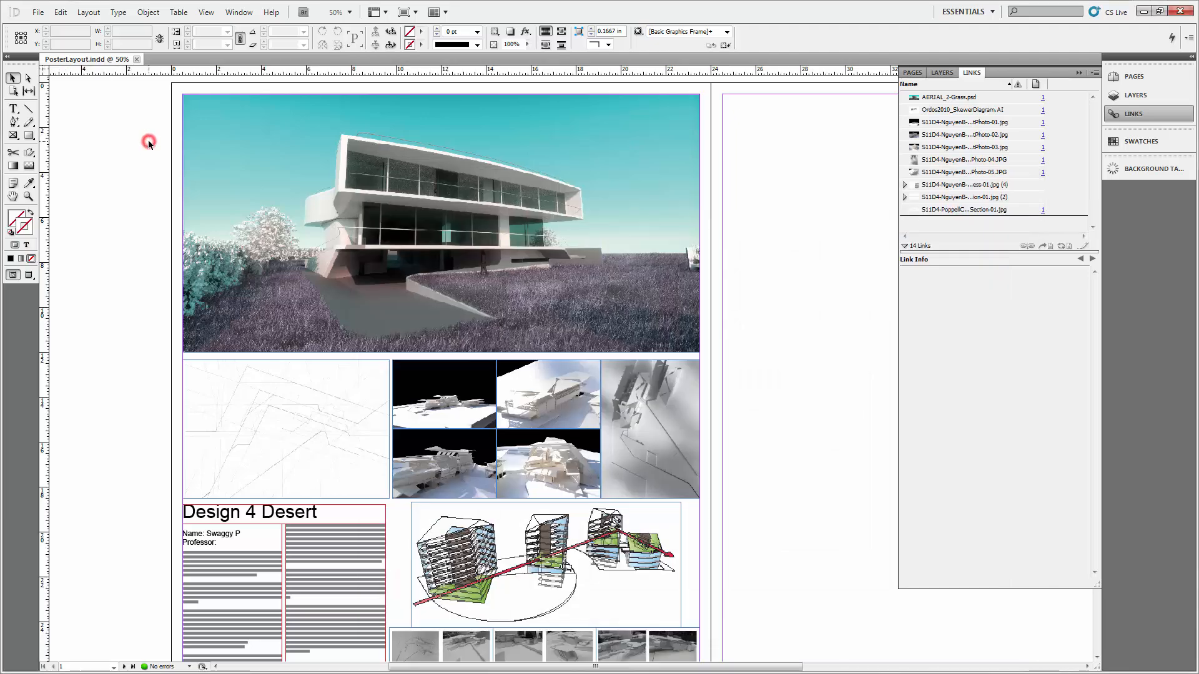
scroll(583, 265, down, 3)
scroll(582, 265, up, 3)
click(39, 12)
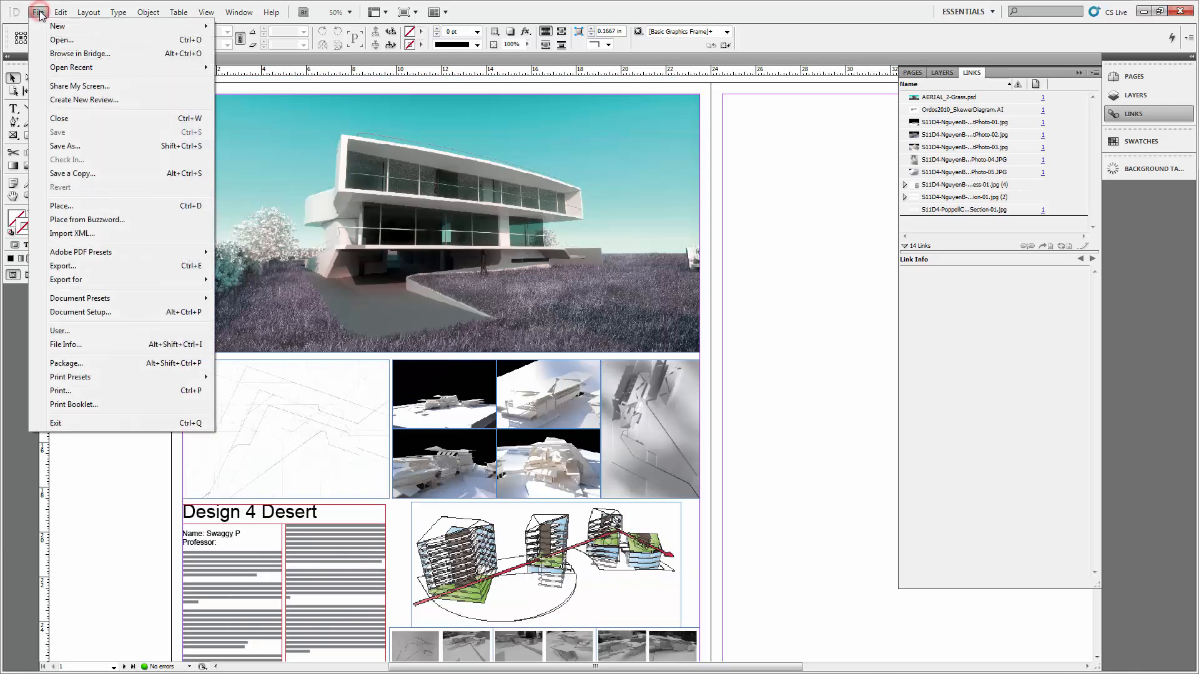
click(76, 365)
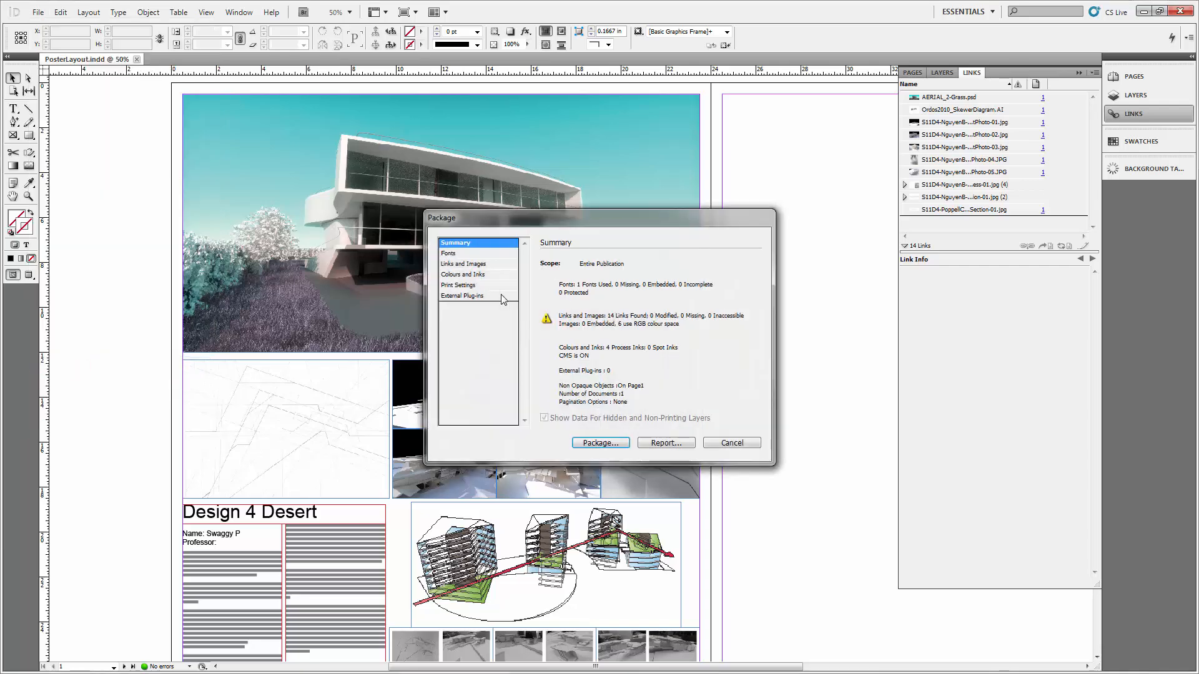
click(618, 446)
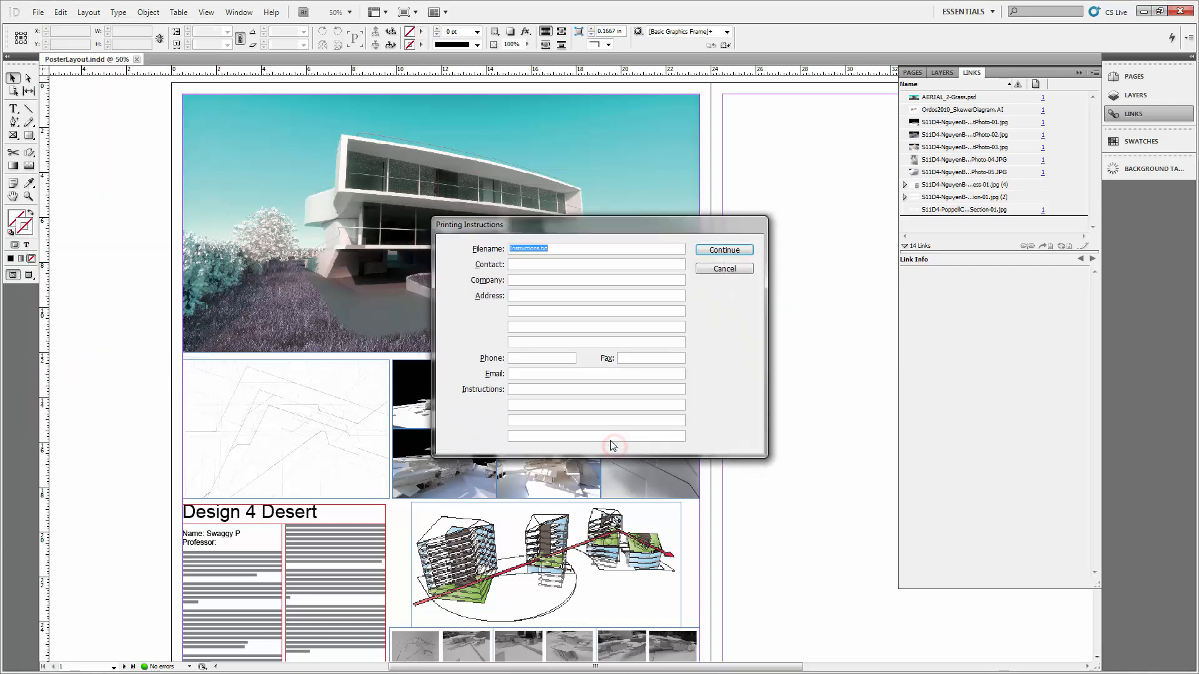
click(718, 251)
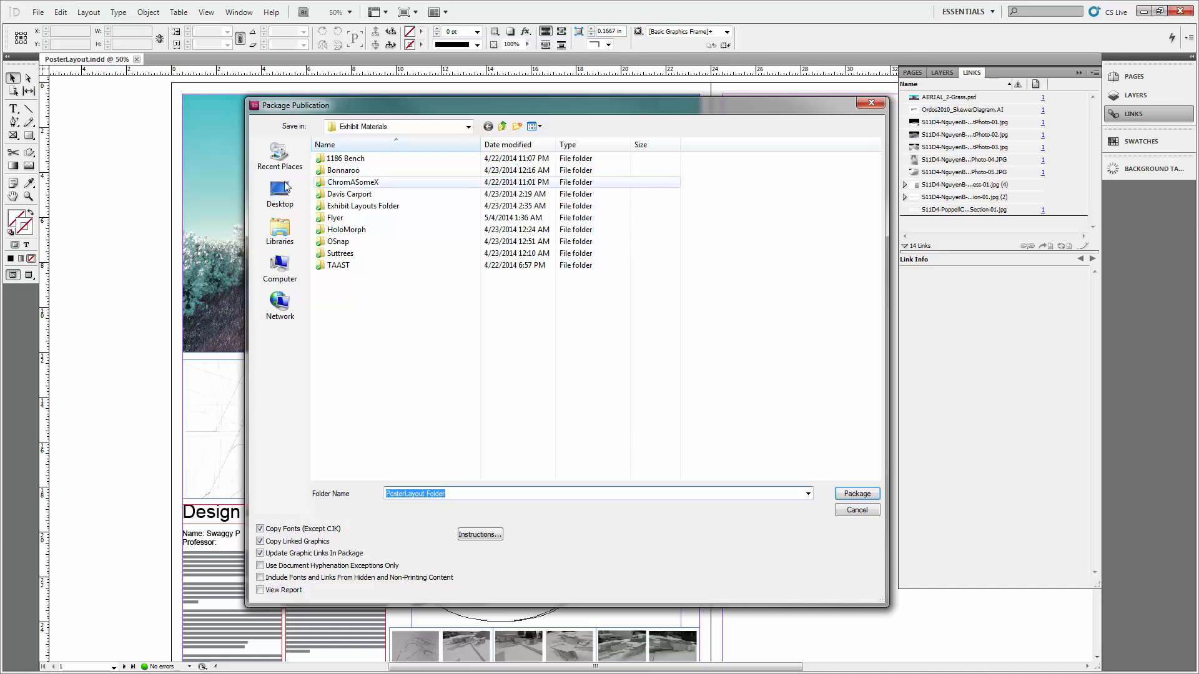
click(284, 195)
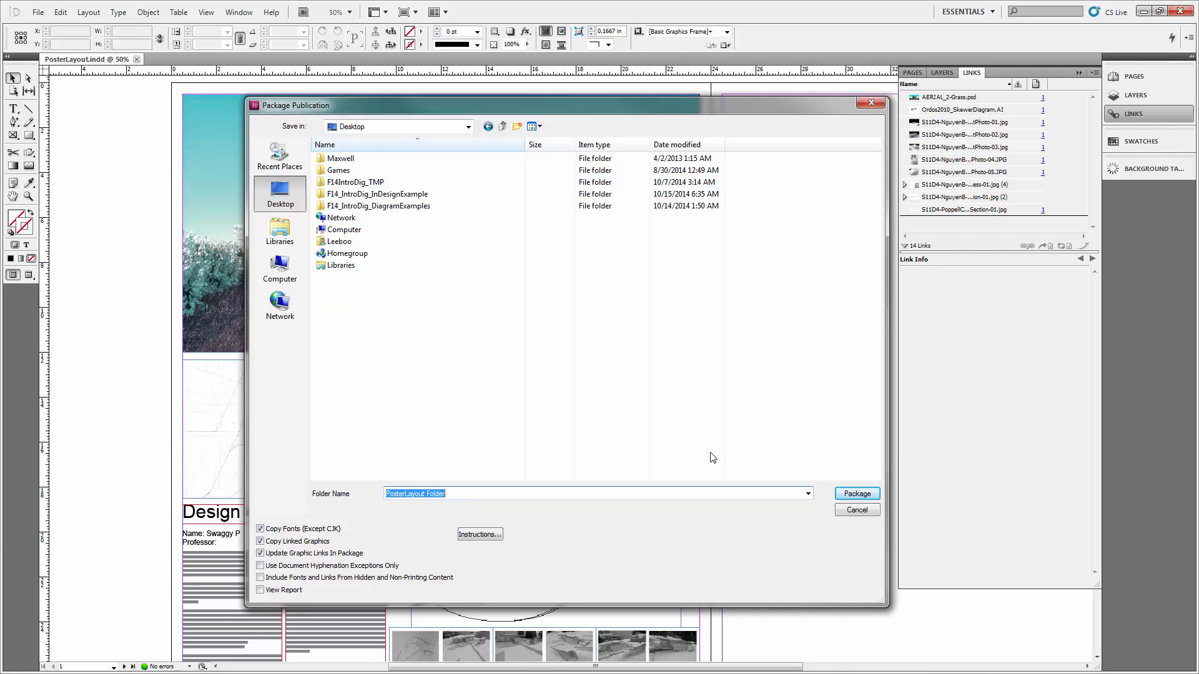
click(866, 498)
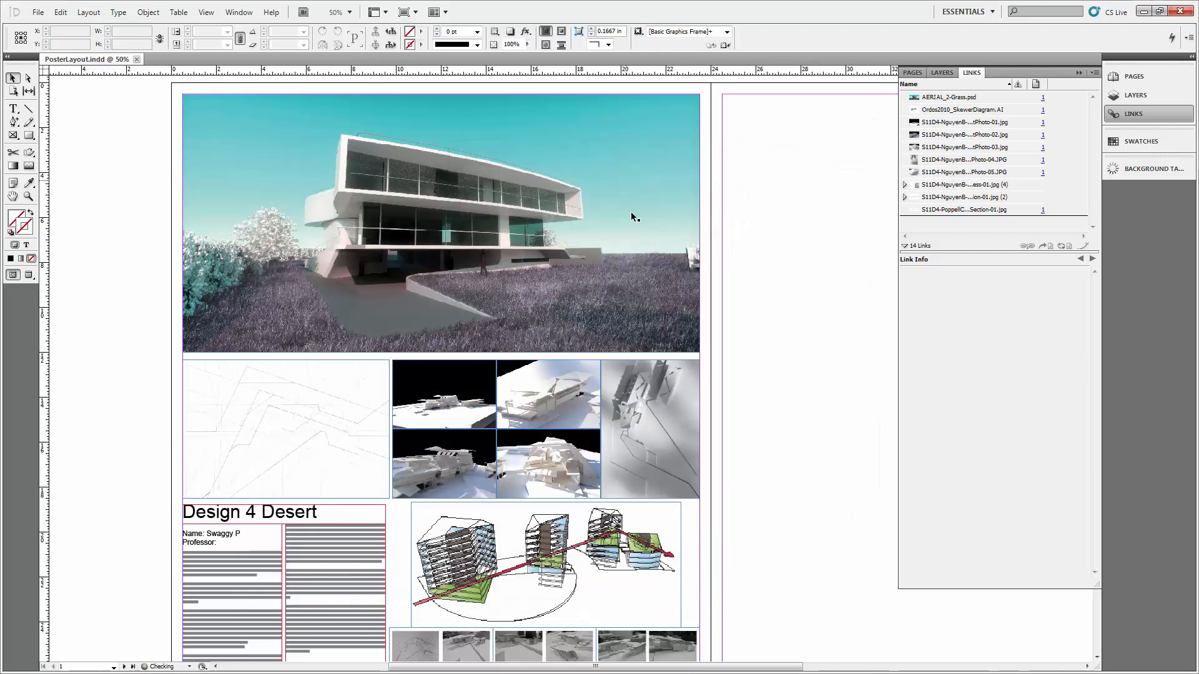
- Check InDesign's background tasks and collapse their display again
click(1143, 169)
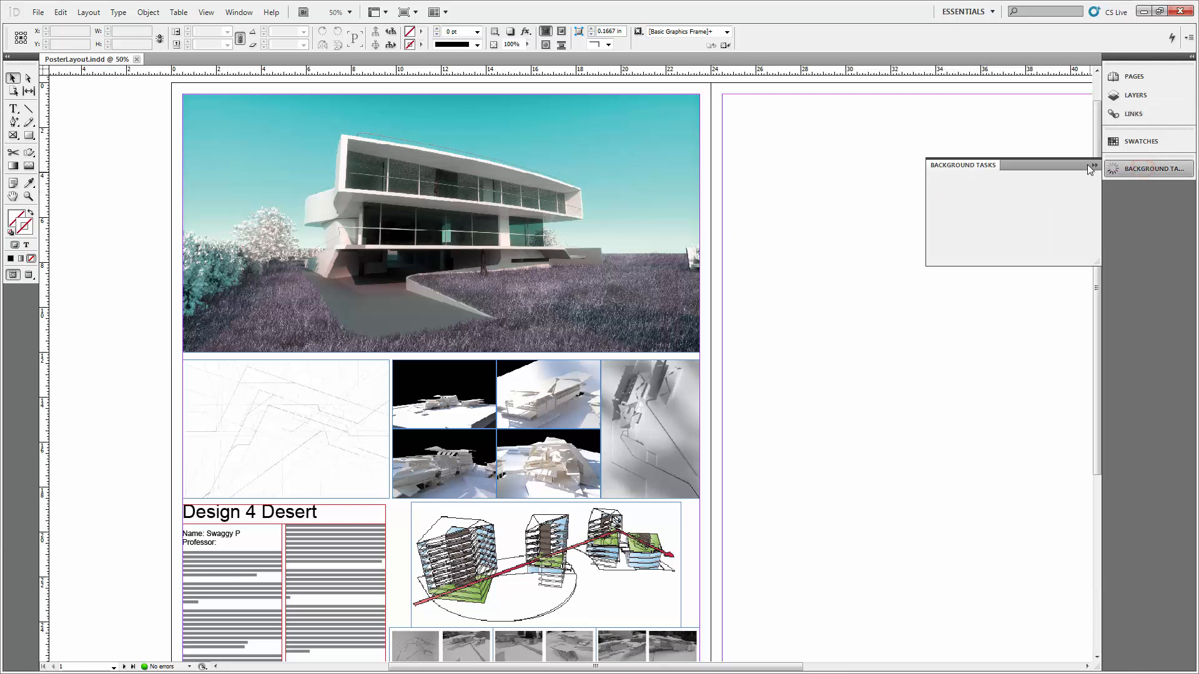
click(1091, 166)
click(864, 174)
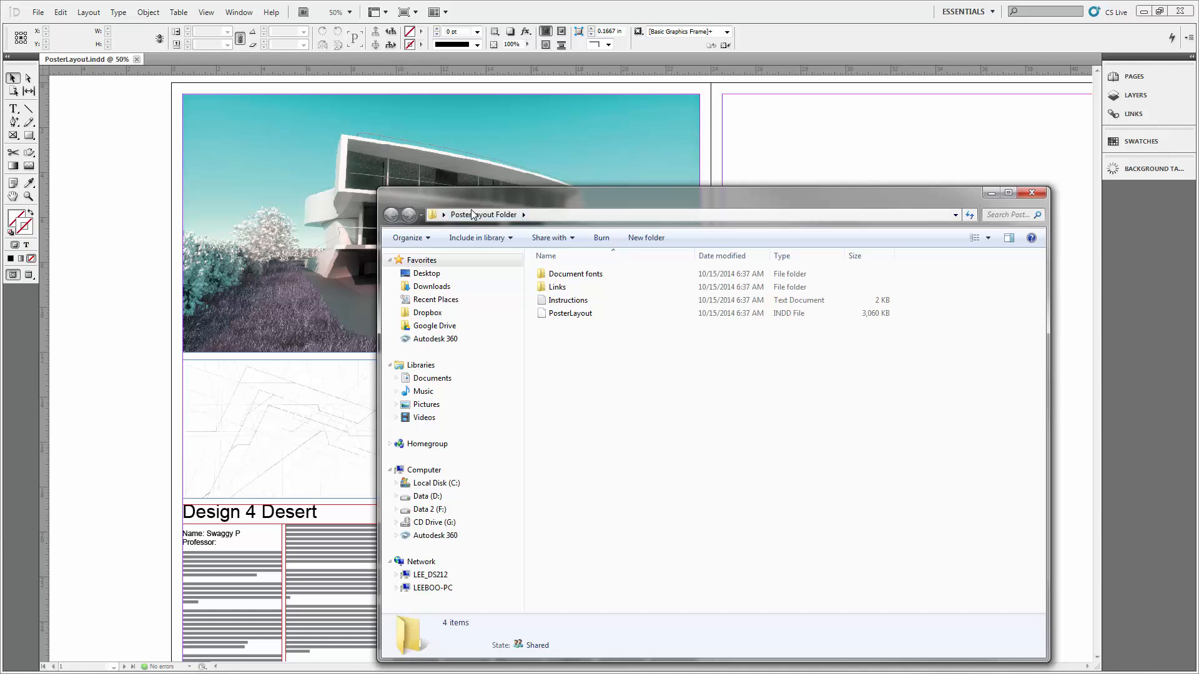
- Examine the packaged PosterLayout Folder in Windows Explorer and the image files copied into its Links subfolder
drag(472, 214, 290, 137)
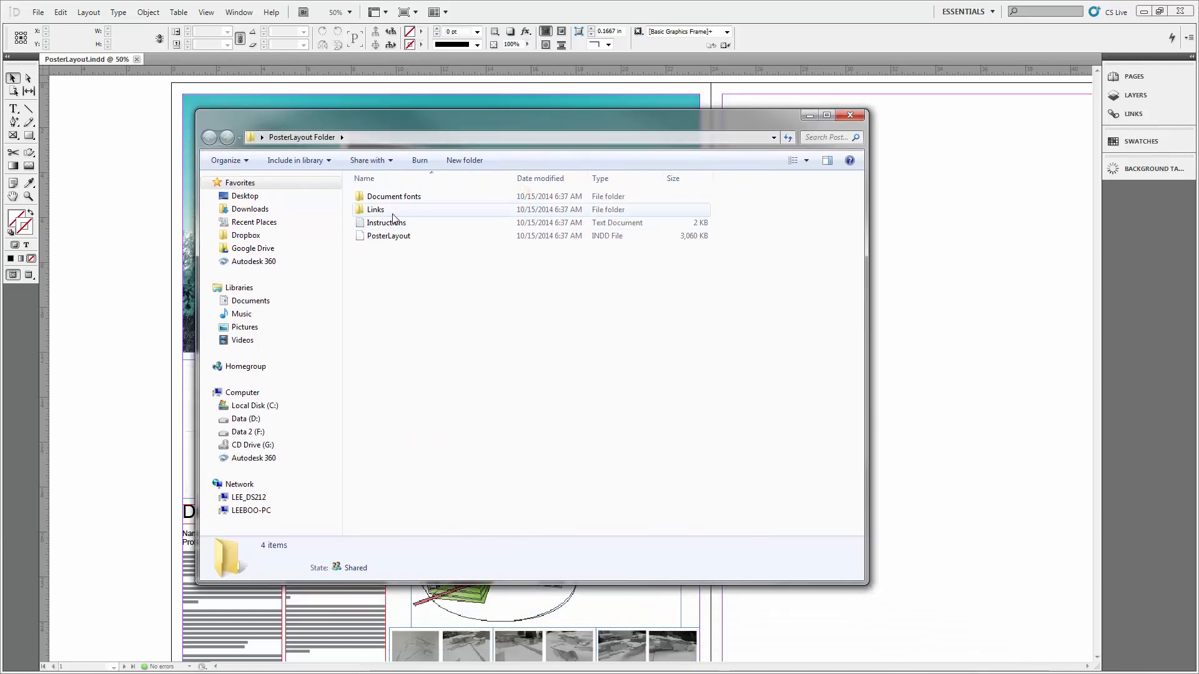
click(409, 319)
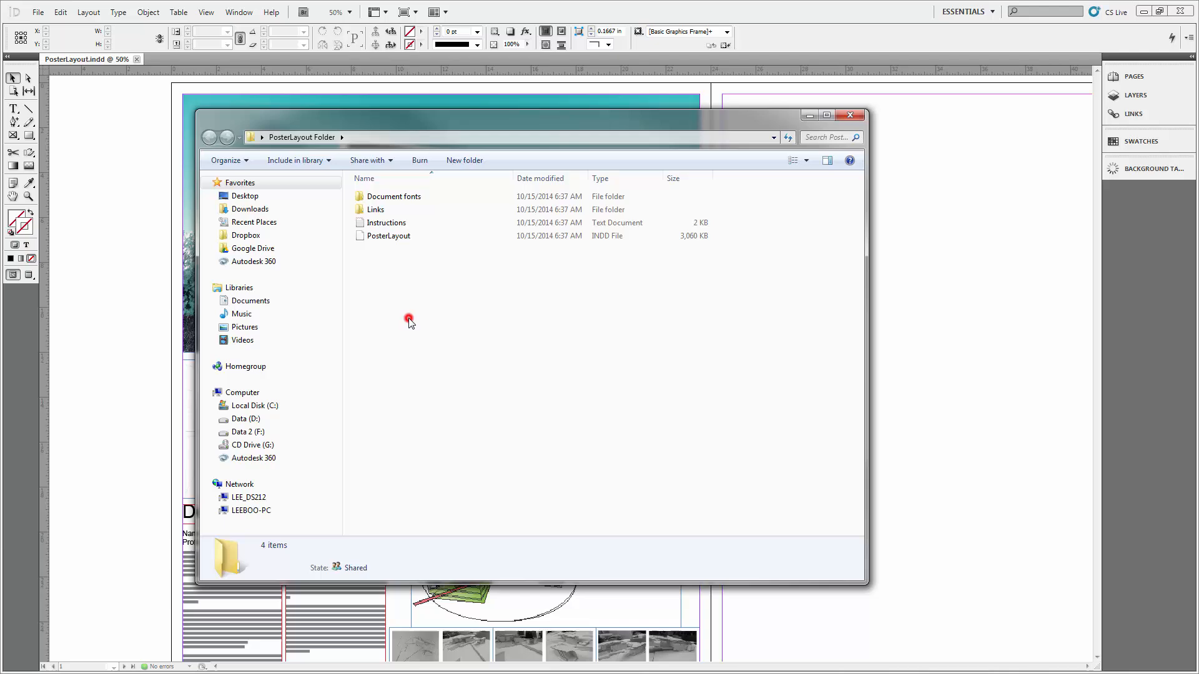
double_click(402, 211)
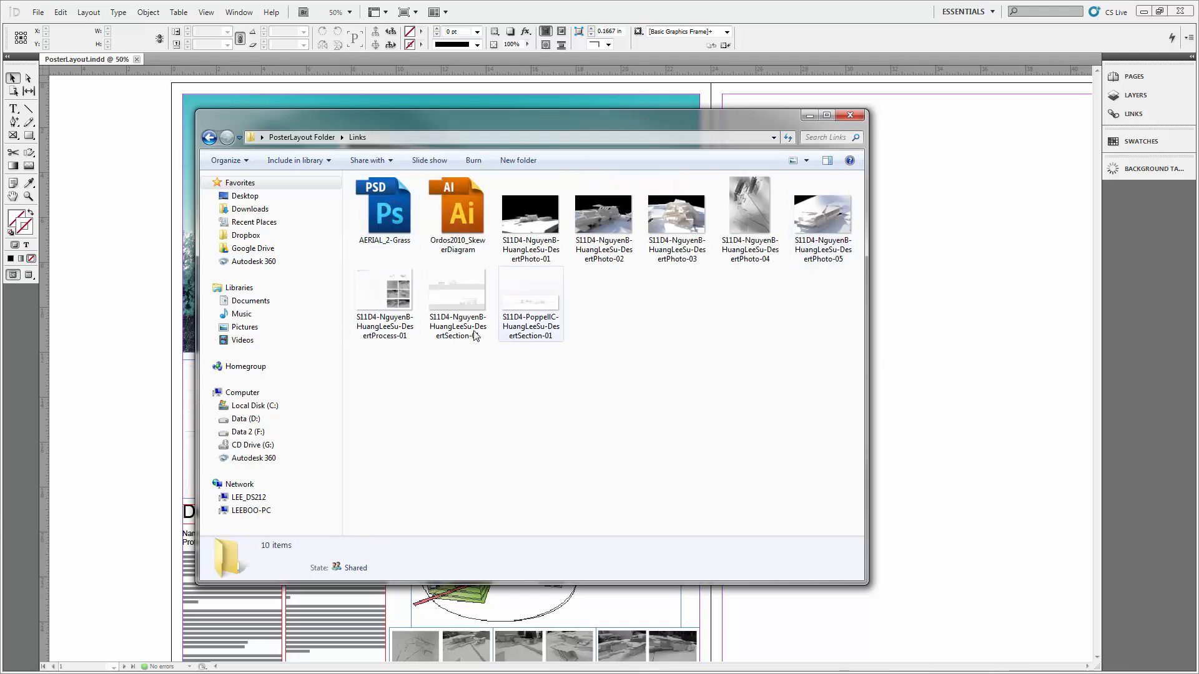
drag(600, 124, 577, 159)
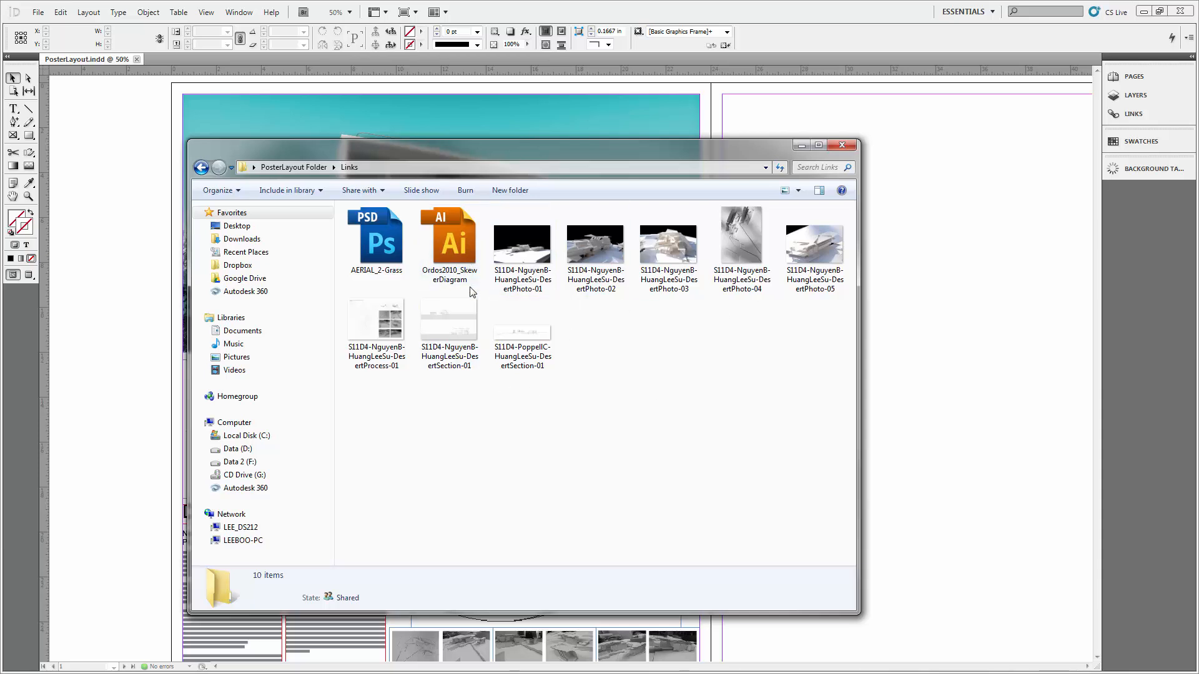
click(201, 167)
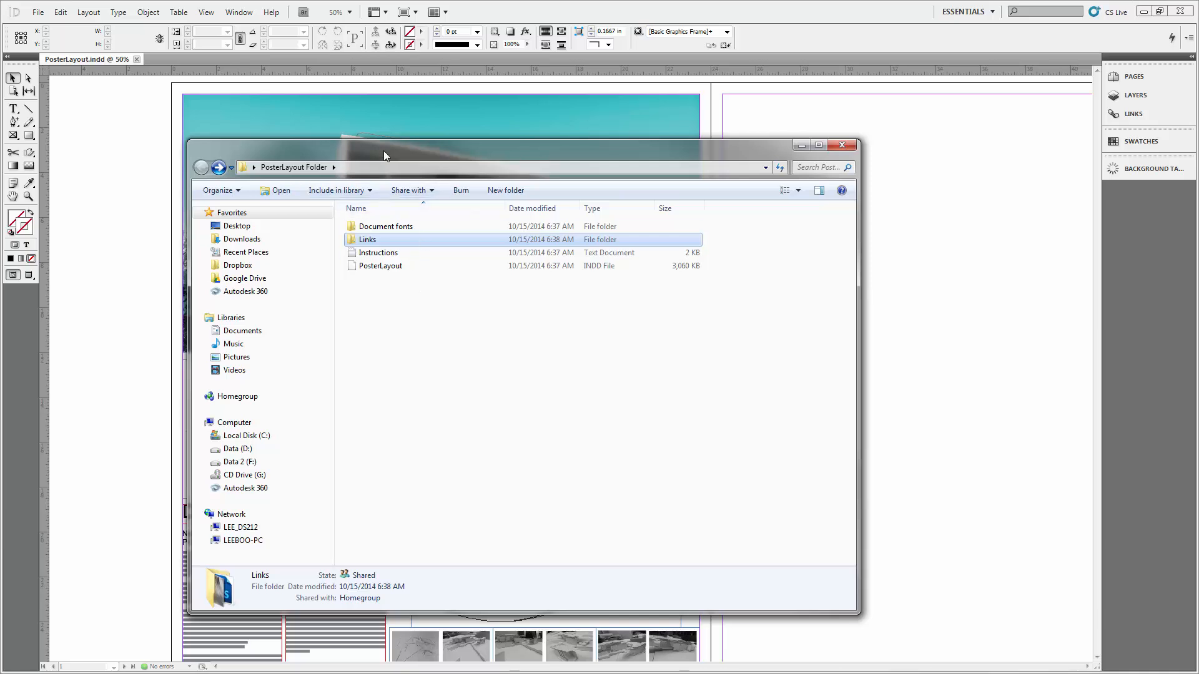
mouse_move(383, 152)
mouse_down()
mouse_move(539, 140)
mouse_move(608, 265)
mouse_up()
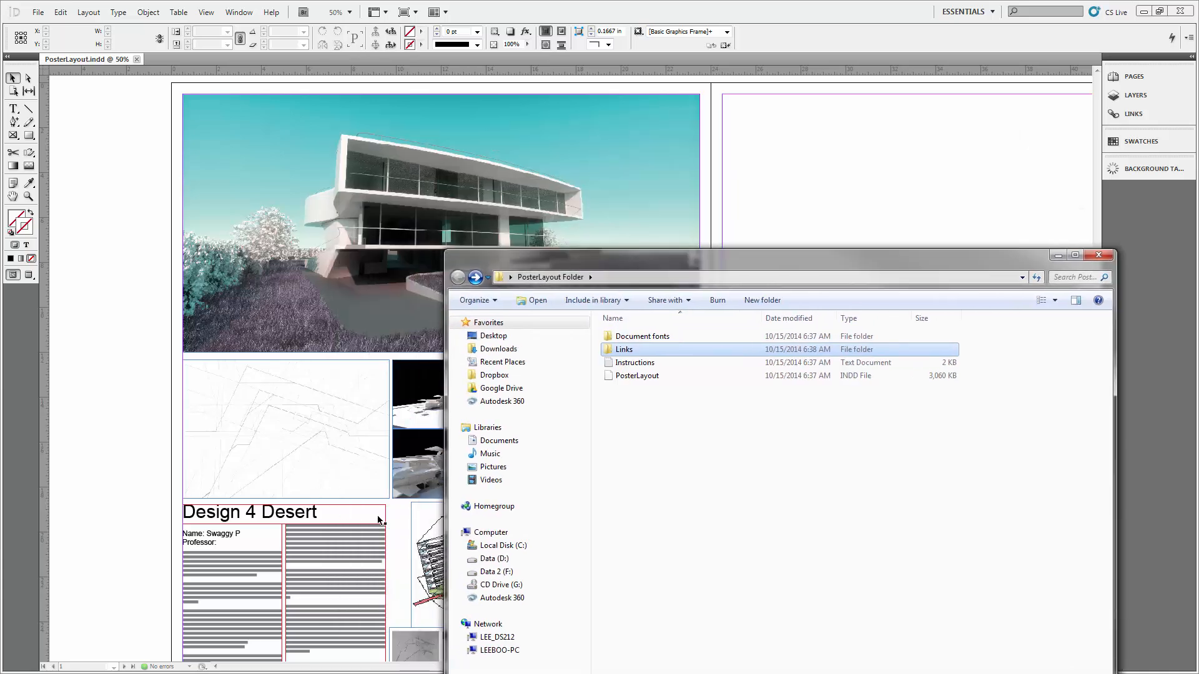
drag(534, 267, 361, 168)
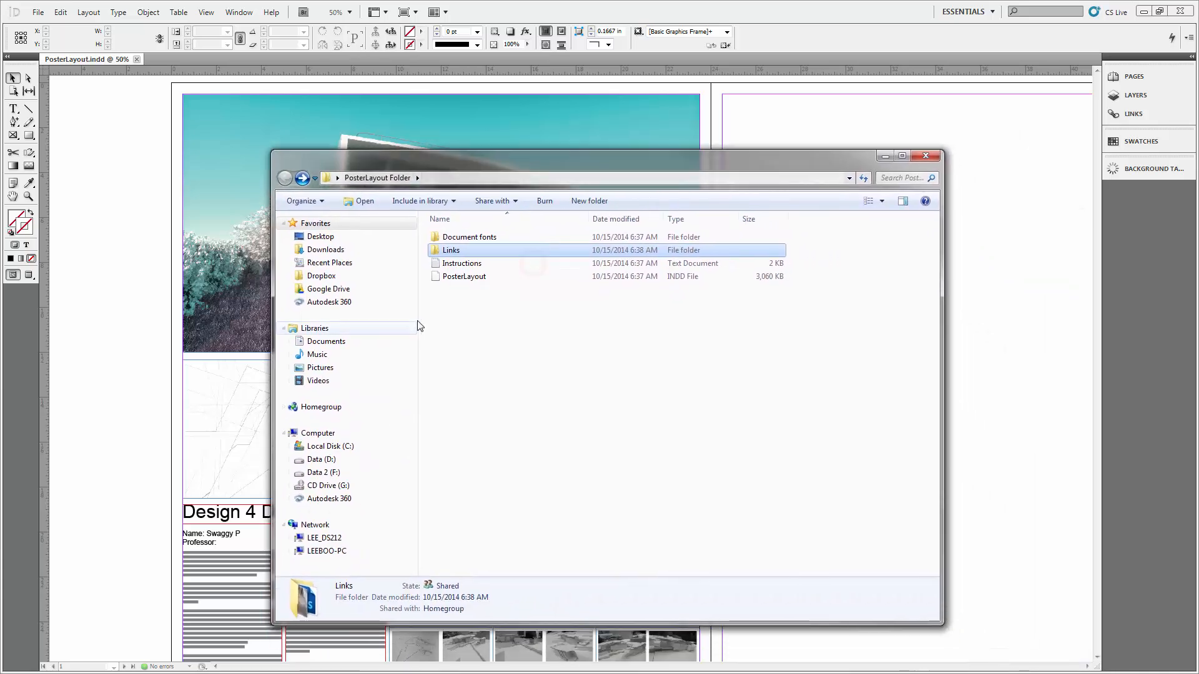
double_click(481, 250)
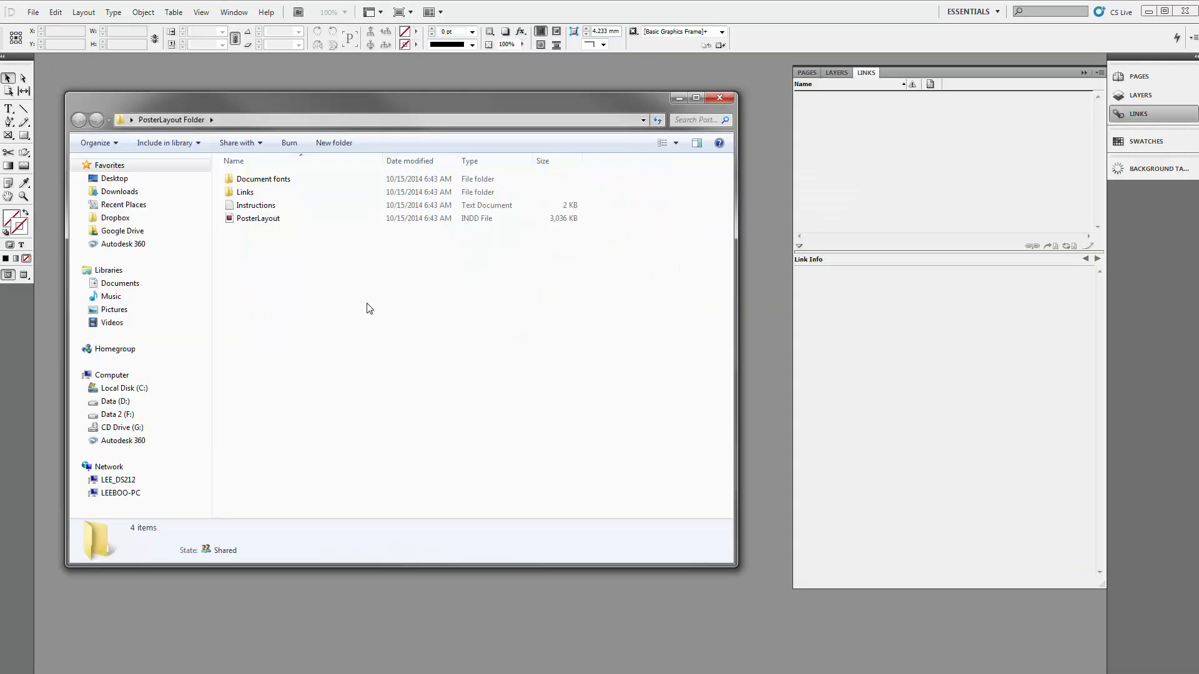
- Inspect the packaged PosterLayout file and the arial font file inside the Document fonts subfolder
drag(469, 91, 497, 105)
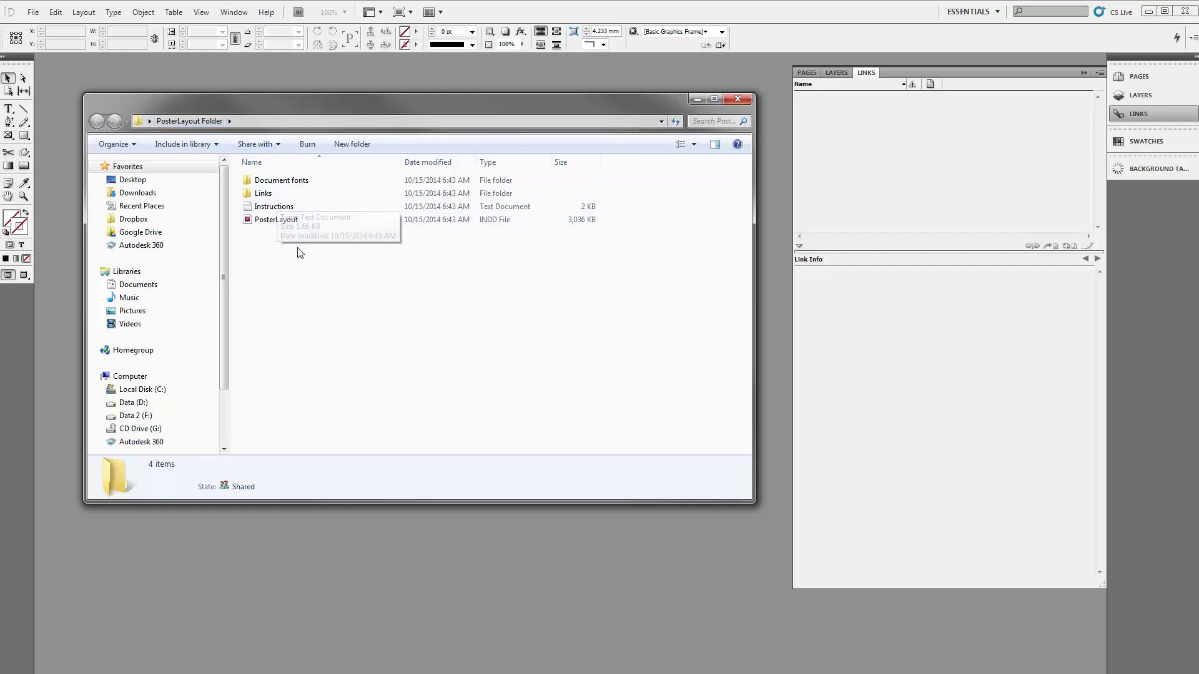
click(288, 220)
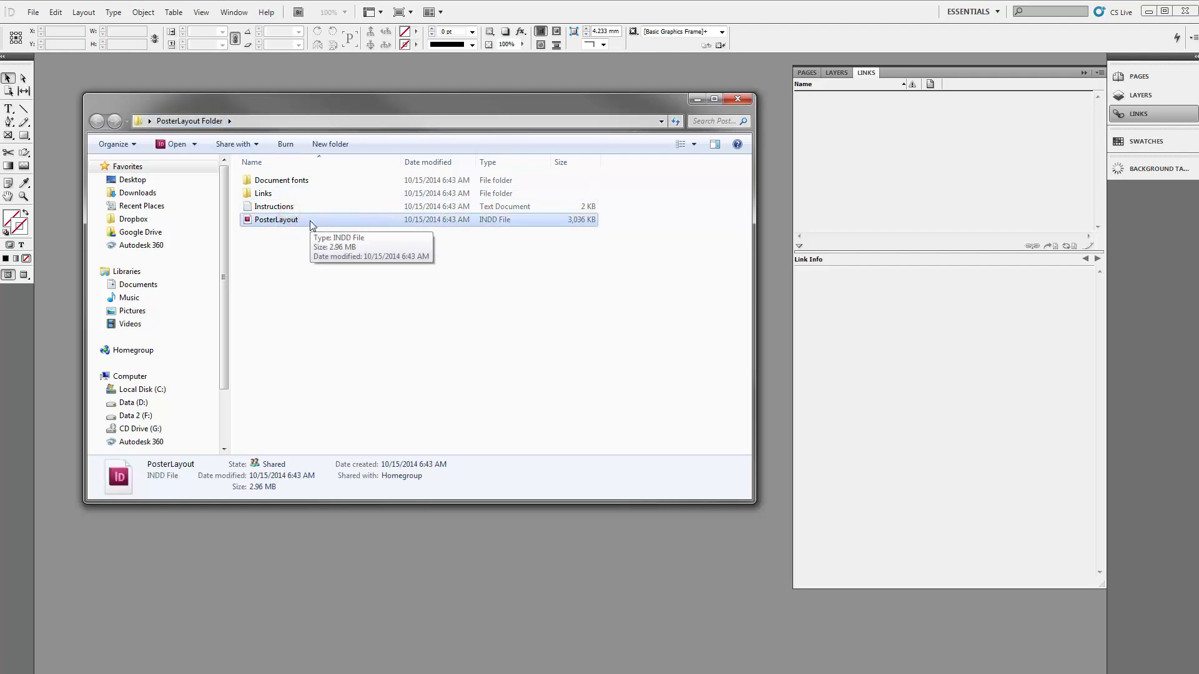
click(295, 182)
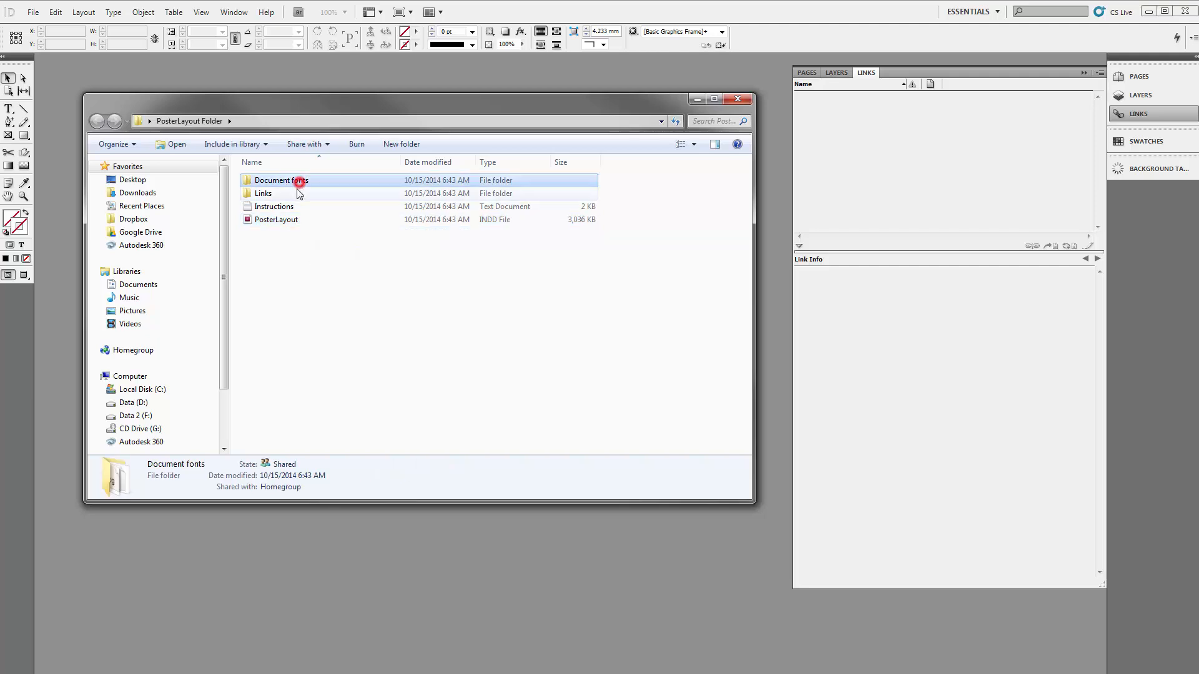
double_click(295, 186)
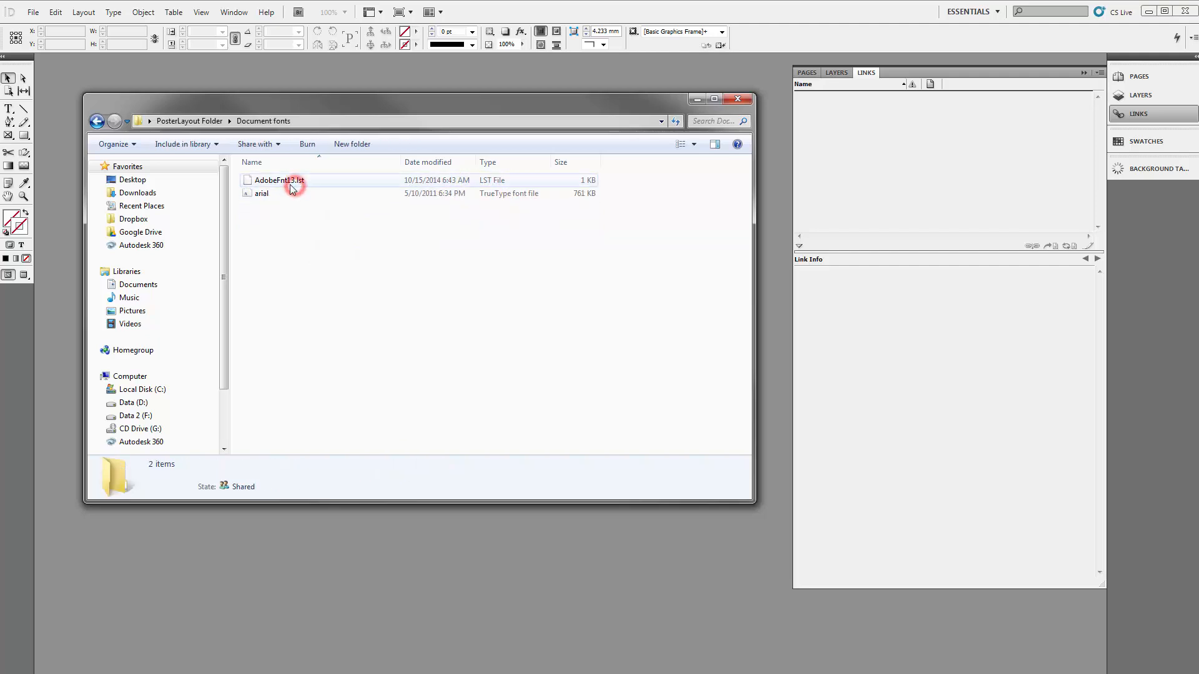
click(298, 191)
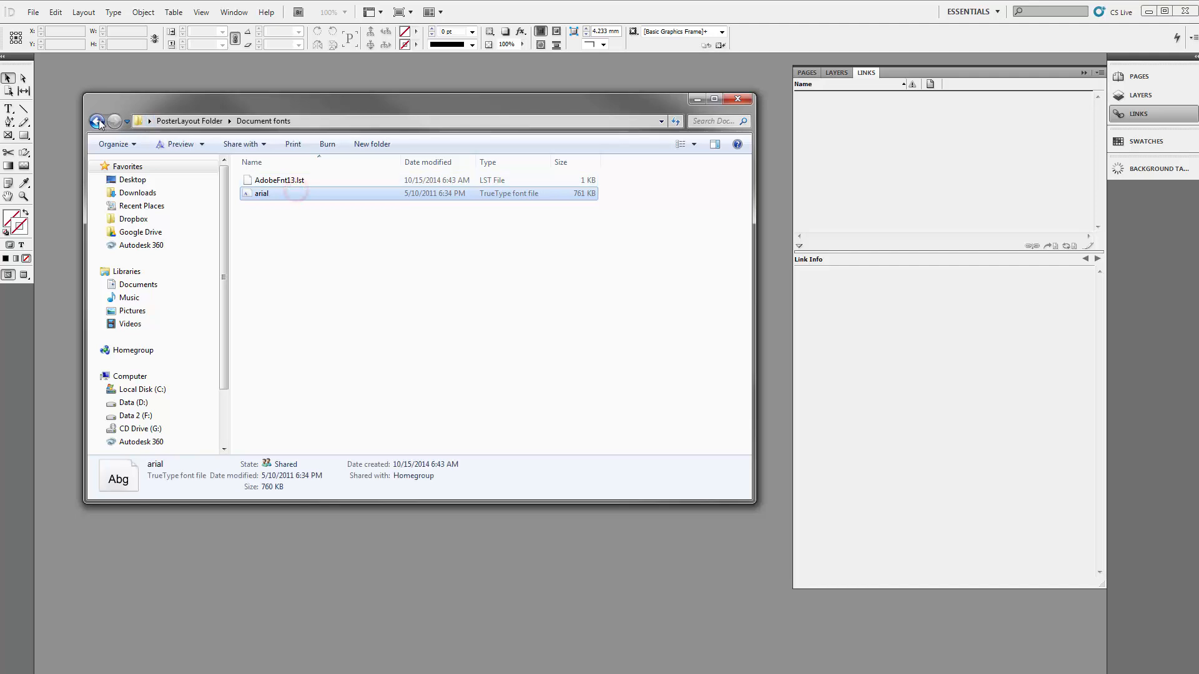
- Delete the AERIAL_2-Grass Photoshop file from the Links subfolder of PosterLayout Folder
key(BackSpace)
click(327, 194)
double_click(328, 194)
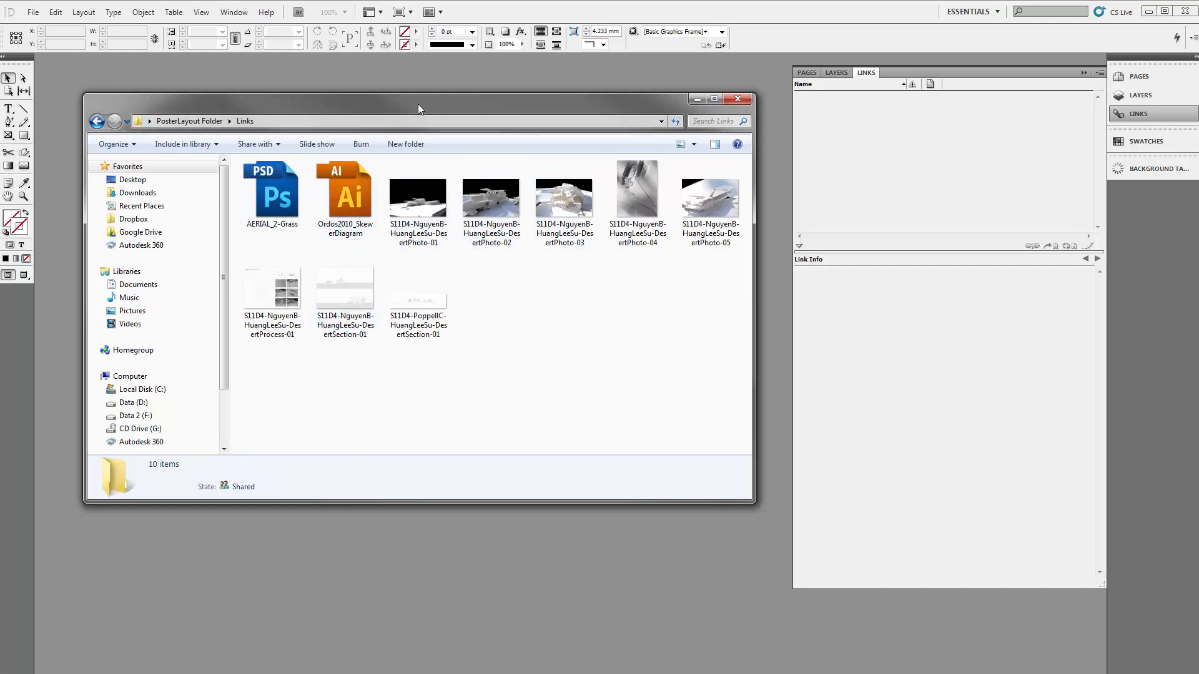
drag(418, 103, 454, 182)
click(295, 272)
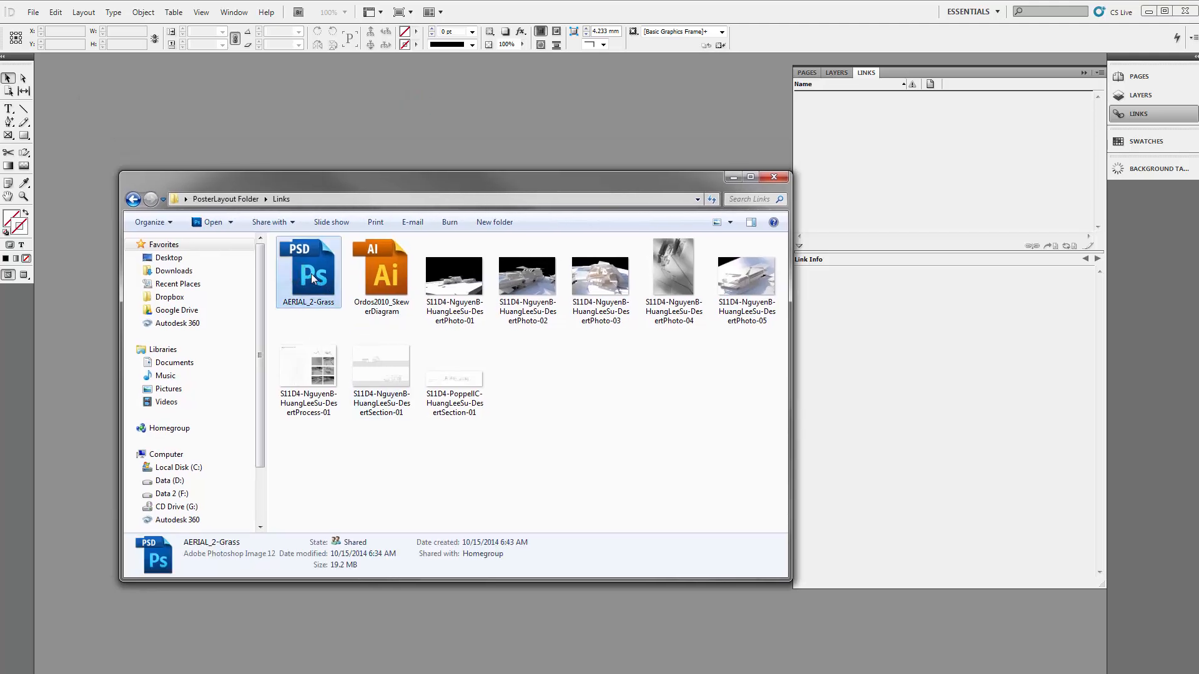
key(Delete)
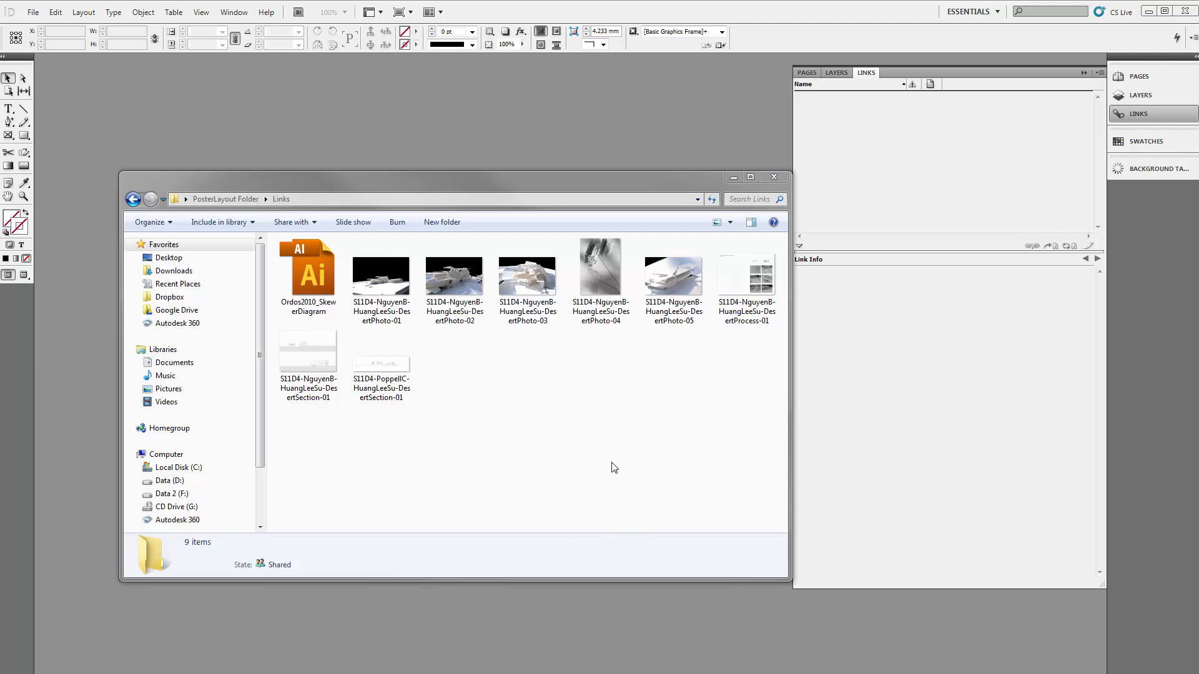
- Open the packaged PosterLayout file in InDesign and inspect the link info of the large aerial image
click(132, 198)
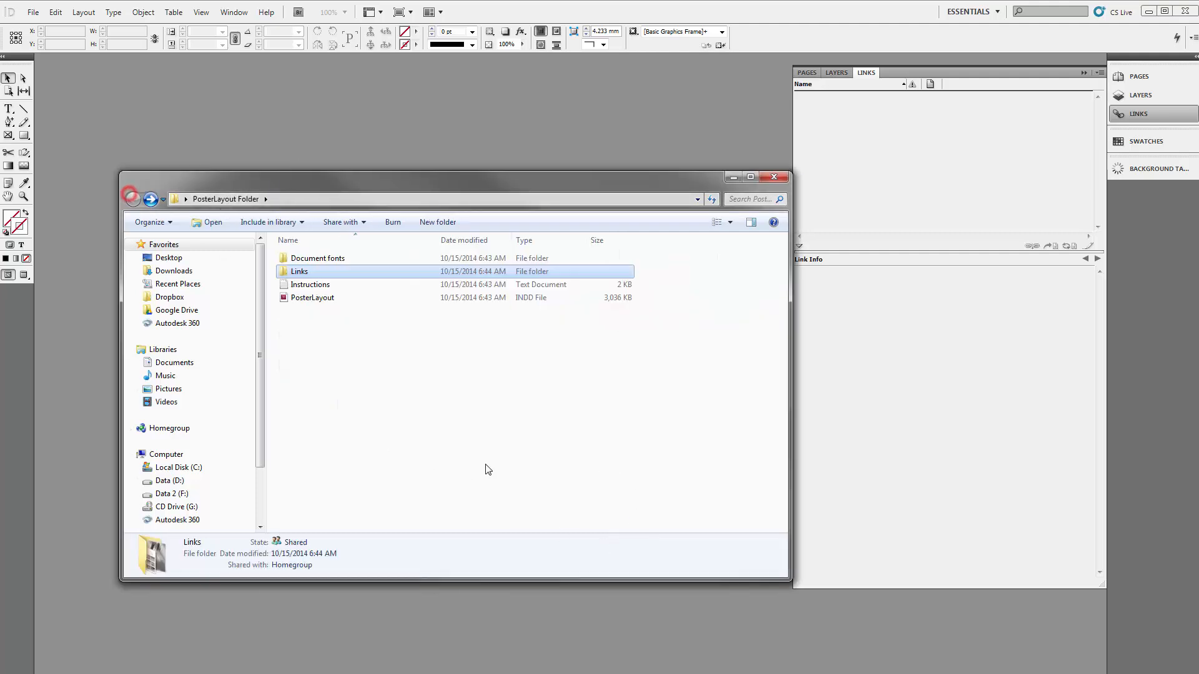
click(347, 300)
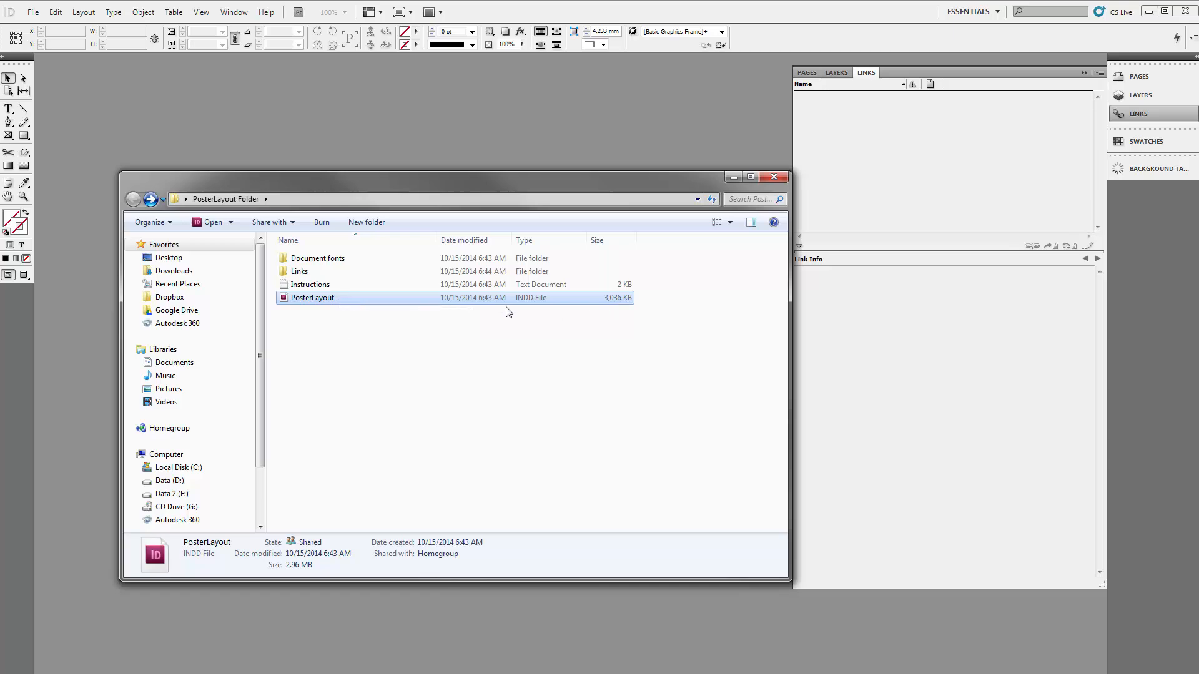
double_click(349, 306)
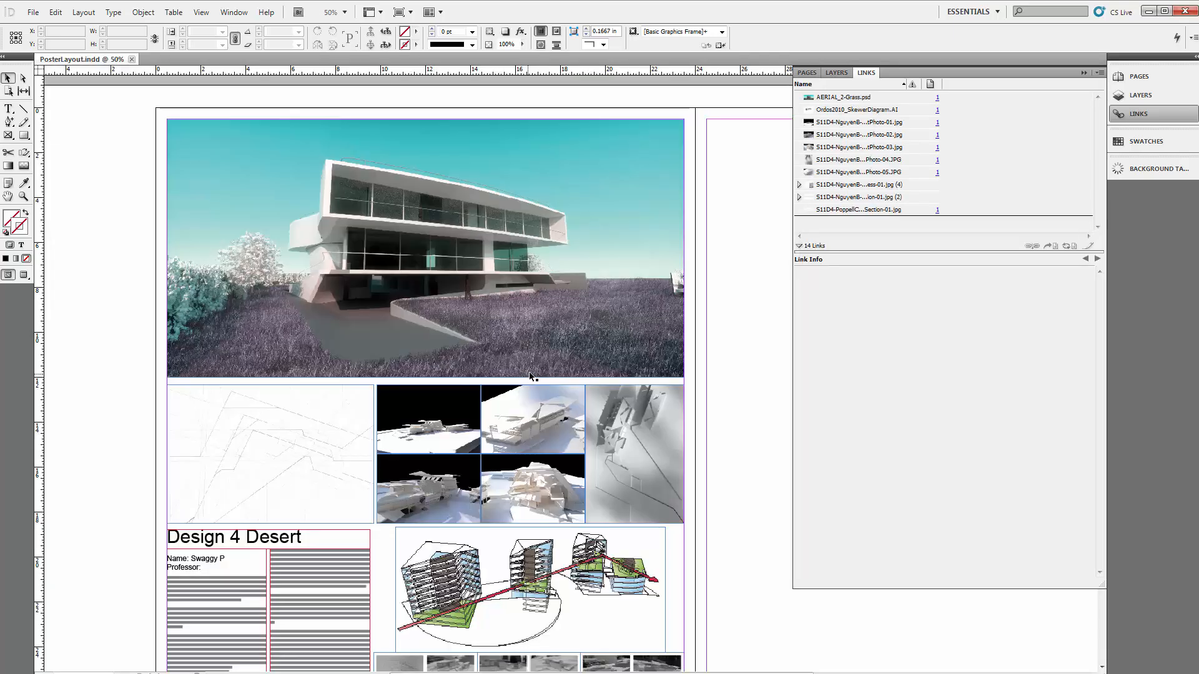
click(891, 287)
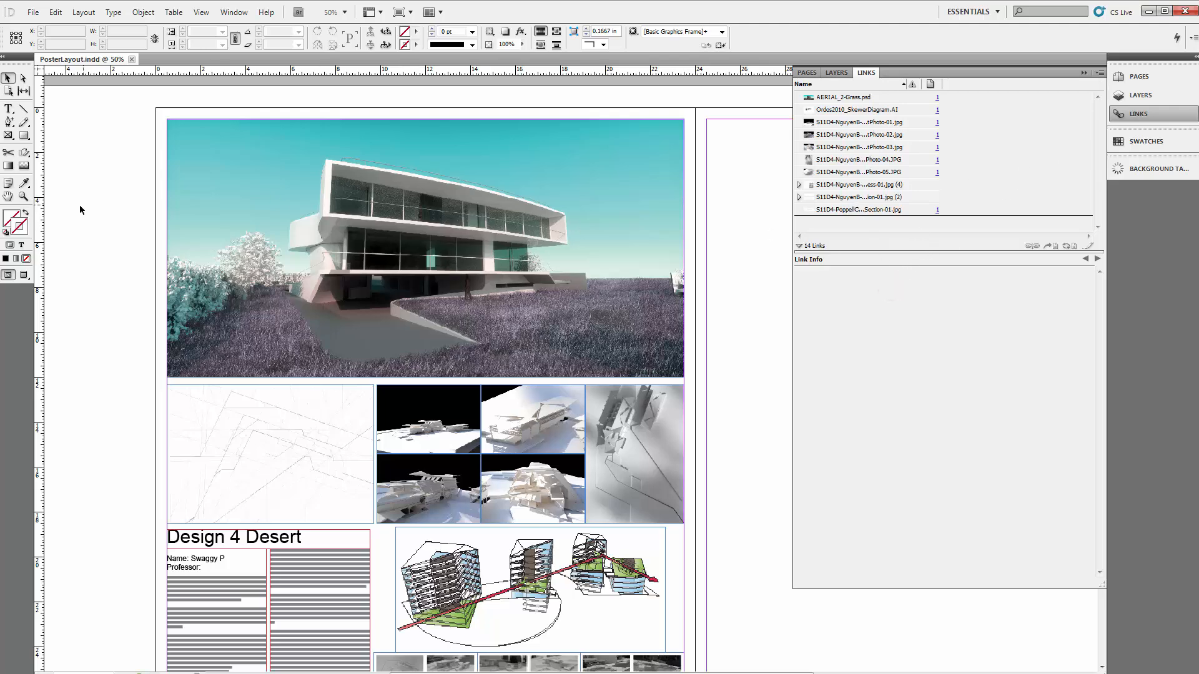
click(338, 204)
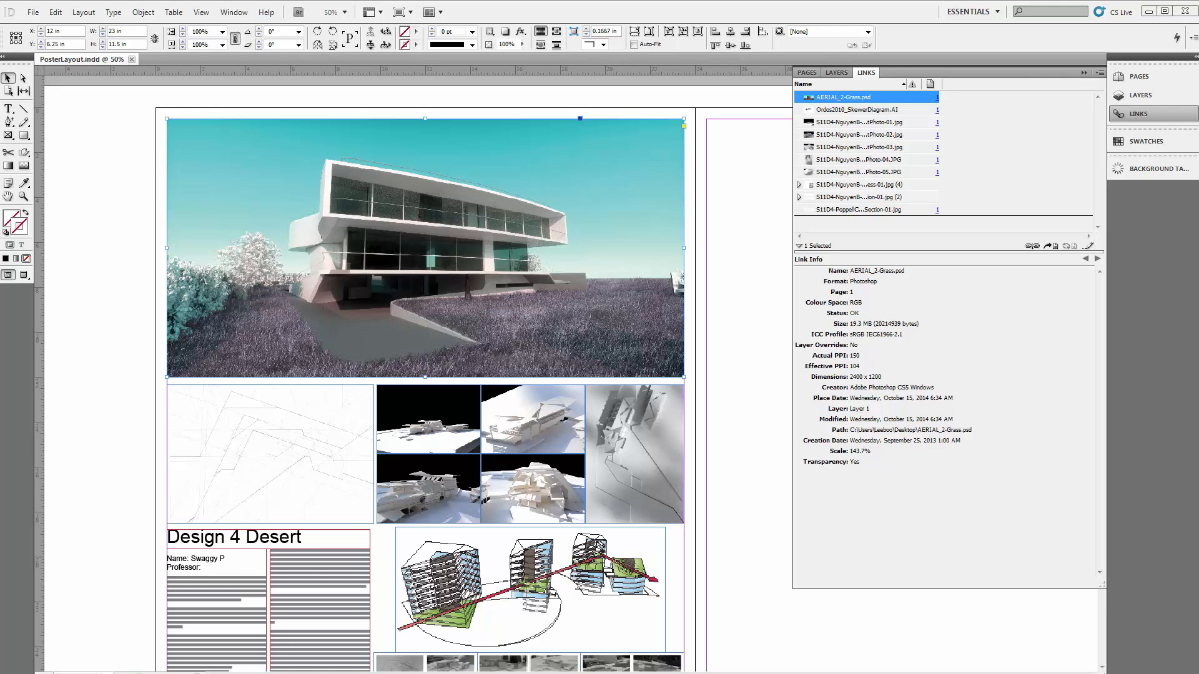
- Minimize InDesign and Illustrator and delete the AERIAL_2-Grass file from the desktop
click(1147, 12)
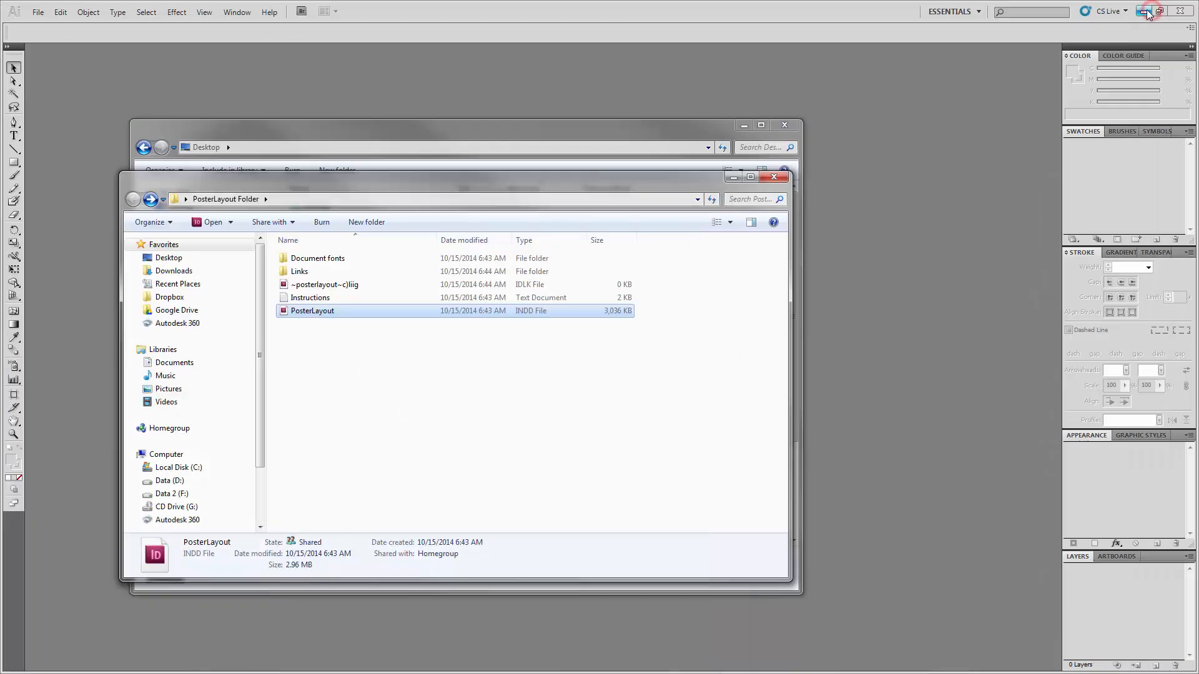
click(1145, 11)
click(263, 66)
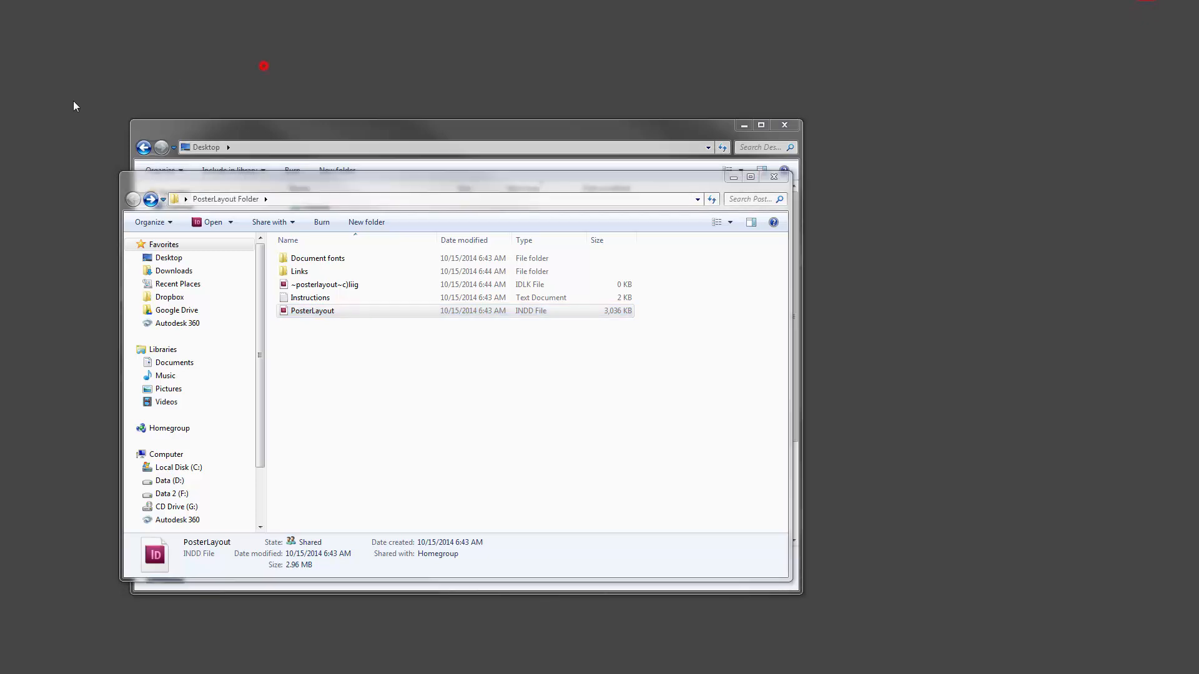
click(415, 72)
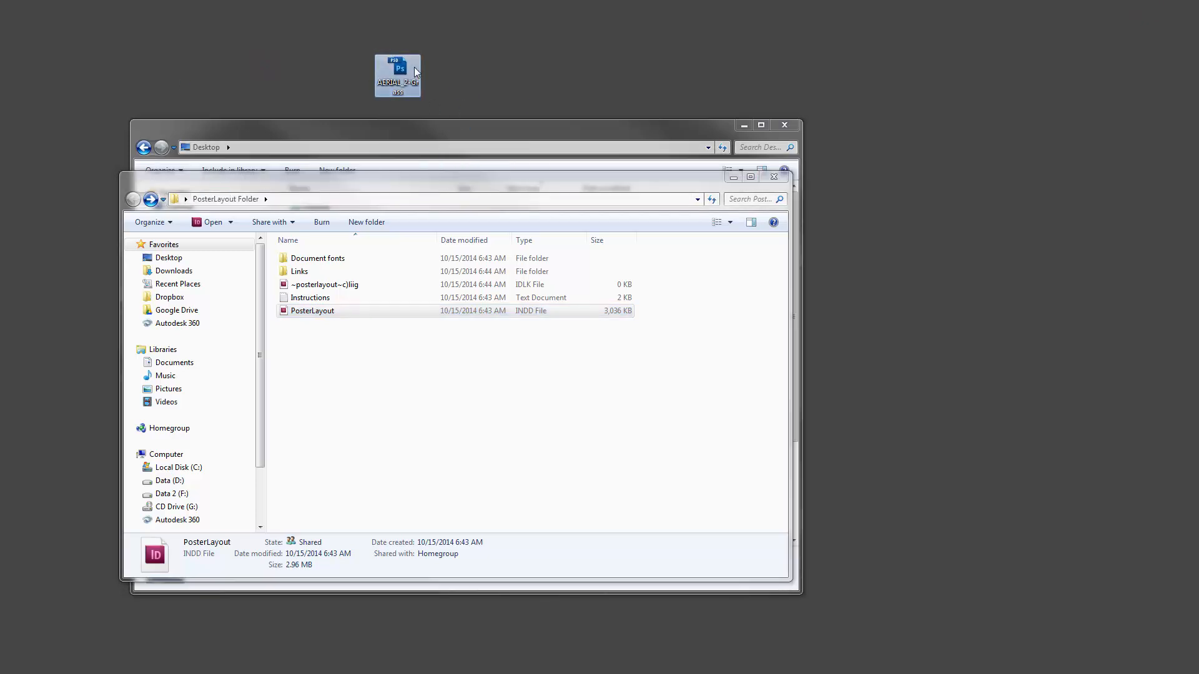
right_click(398, 73)
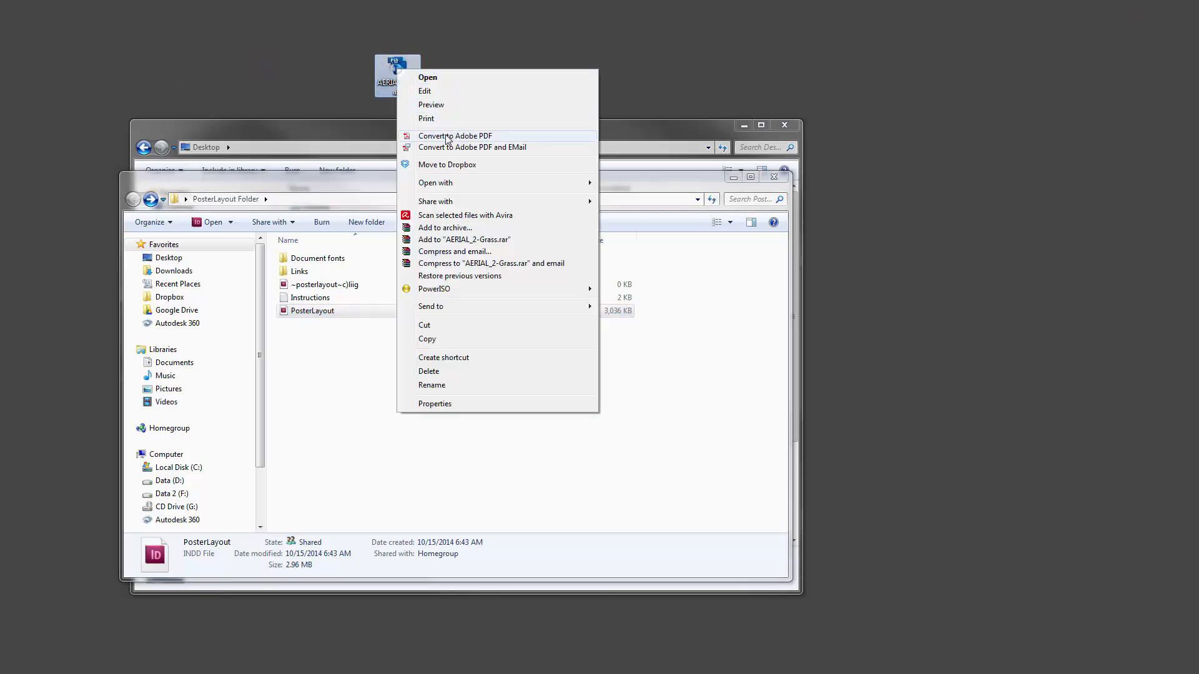
click(467, 371)
click(647, 394)
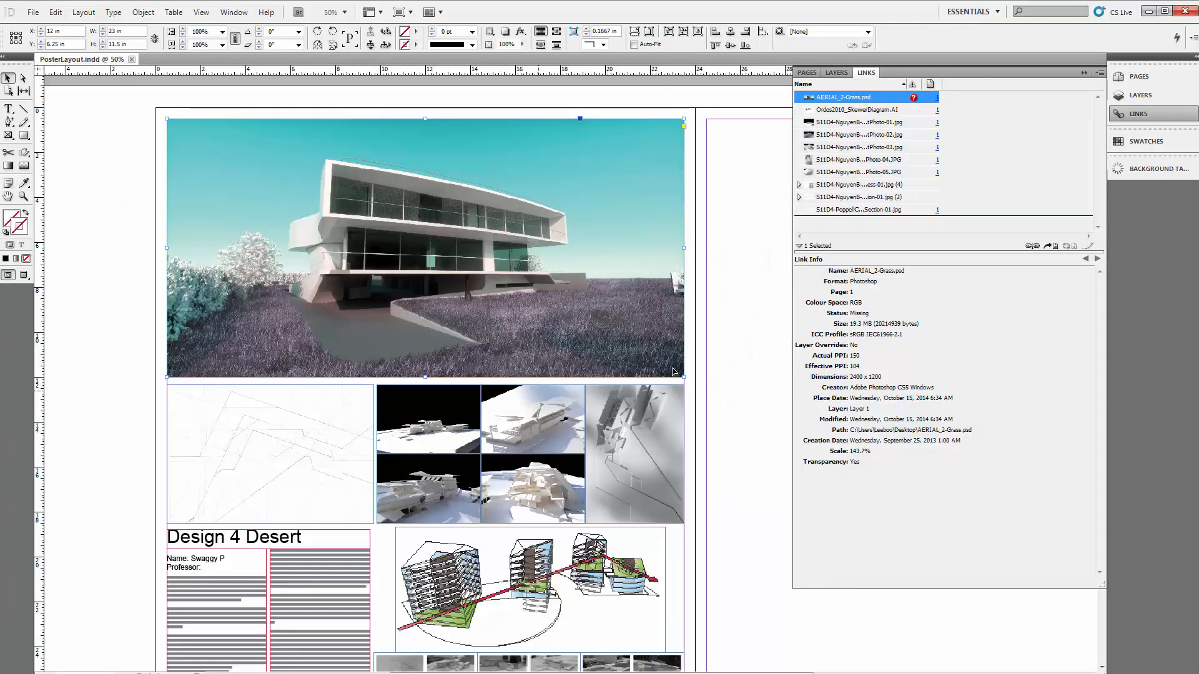
- Return to InDesign and check the link status of AERIAL_2-Grass.psd and its image on the board
click(85, 136)
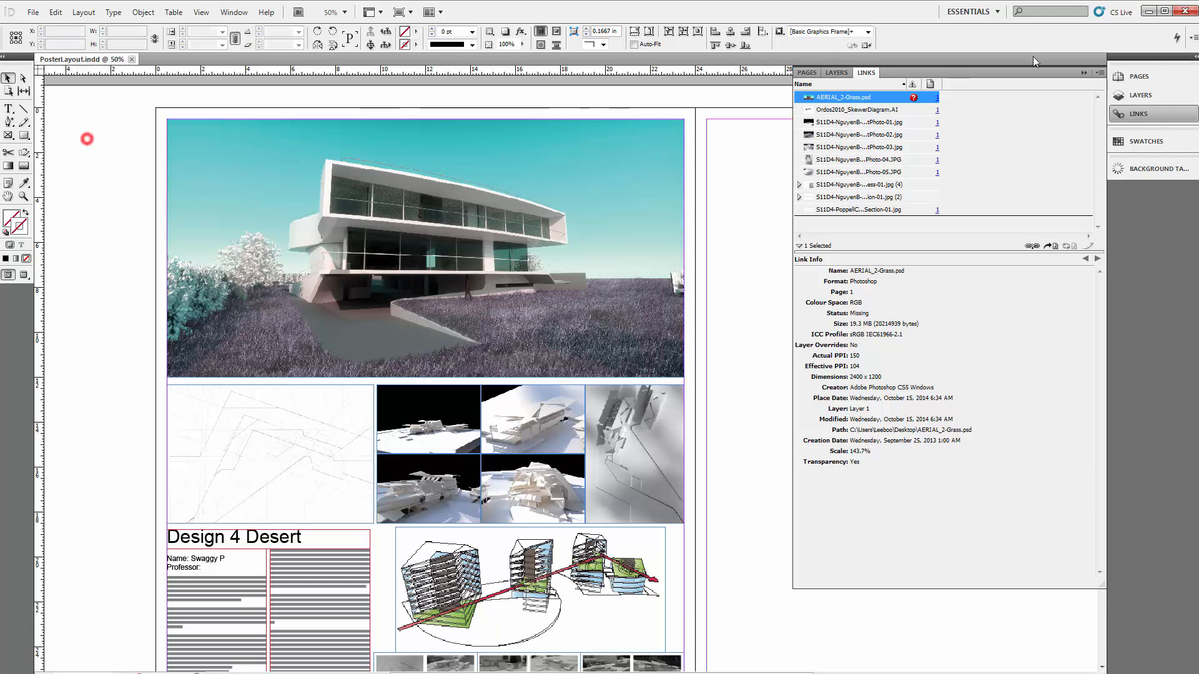
click(874, 100)
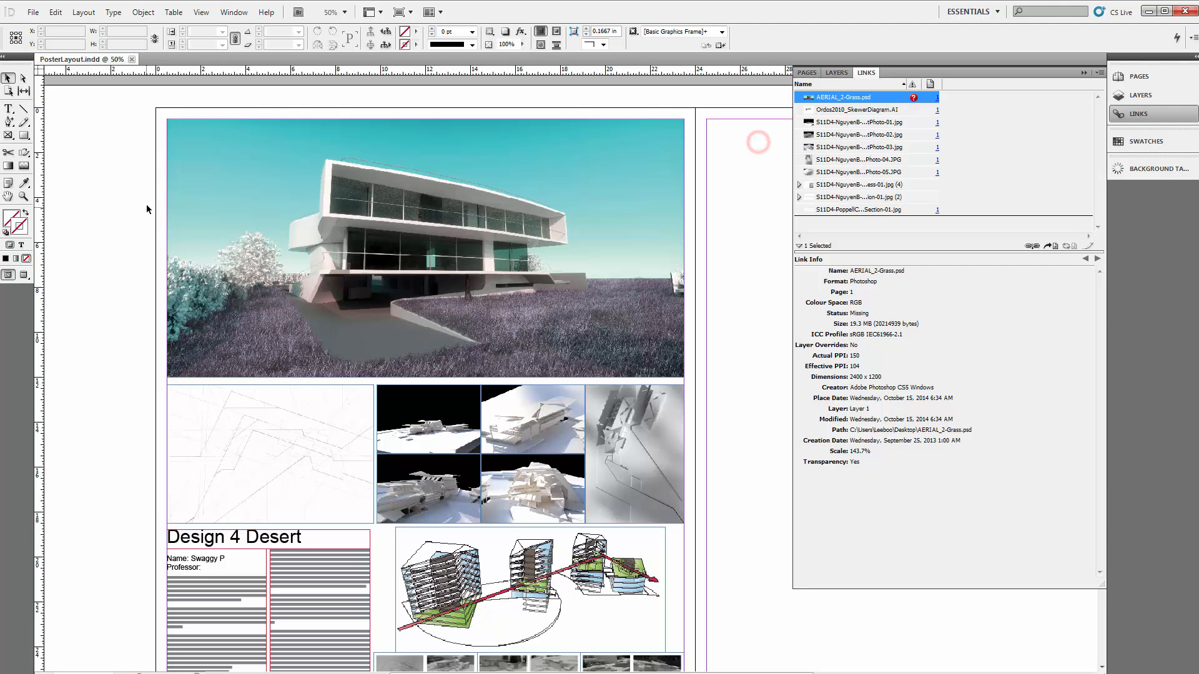
click(309, 220)
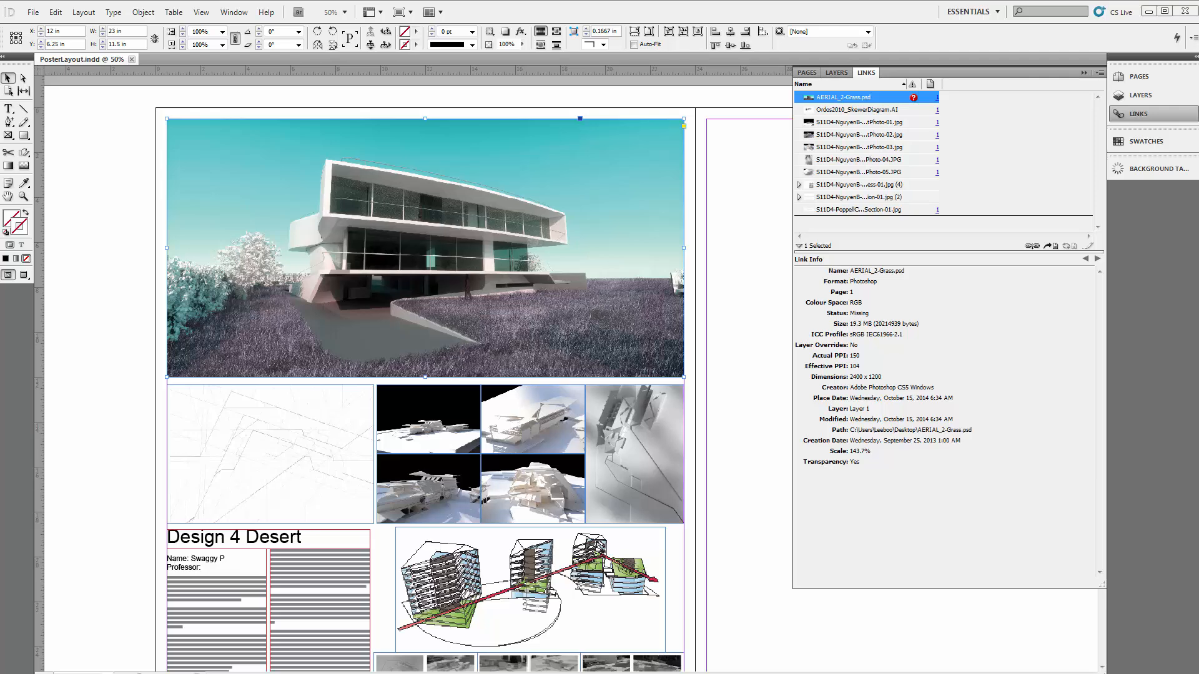
- Restore AERIAL_2-Grass from the Recycle Bin and return to the InDesign layout
key(alt+Tab)
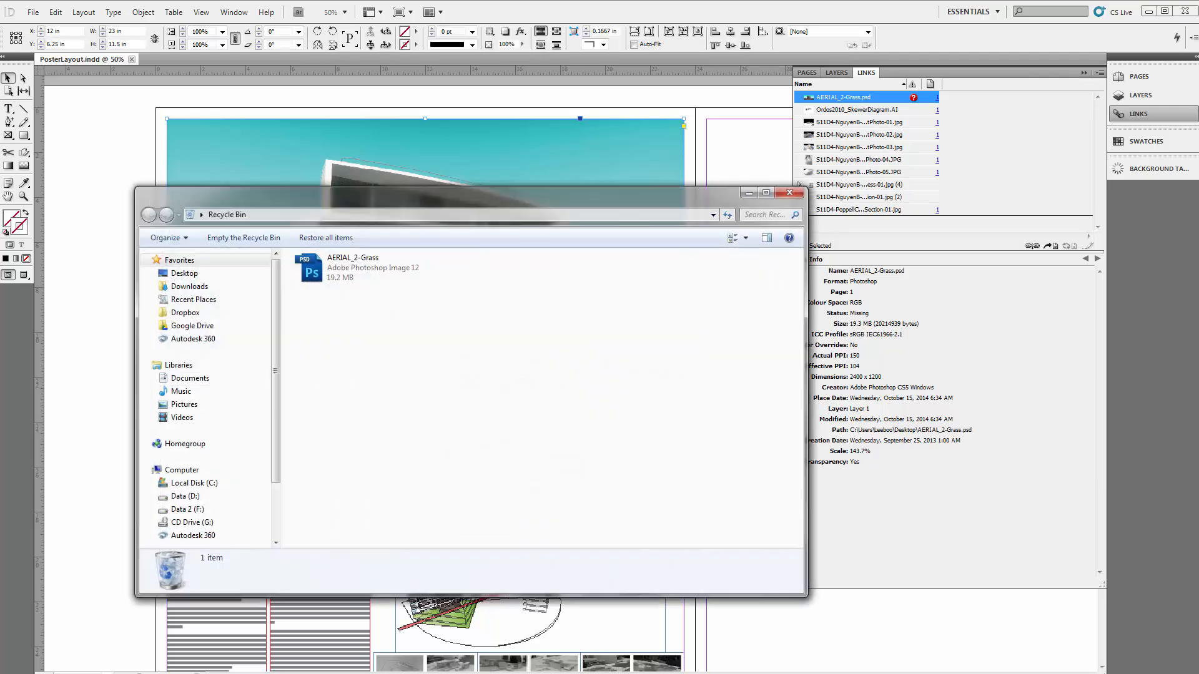
click(365, 270)
right_click(365, 274)
click(420, 281)
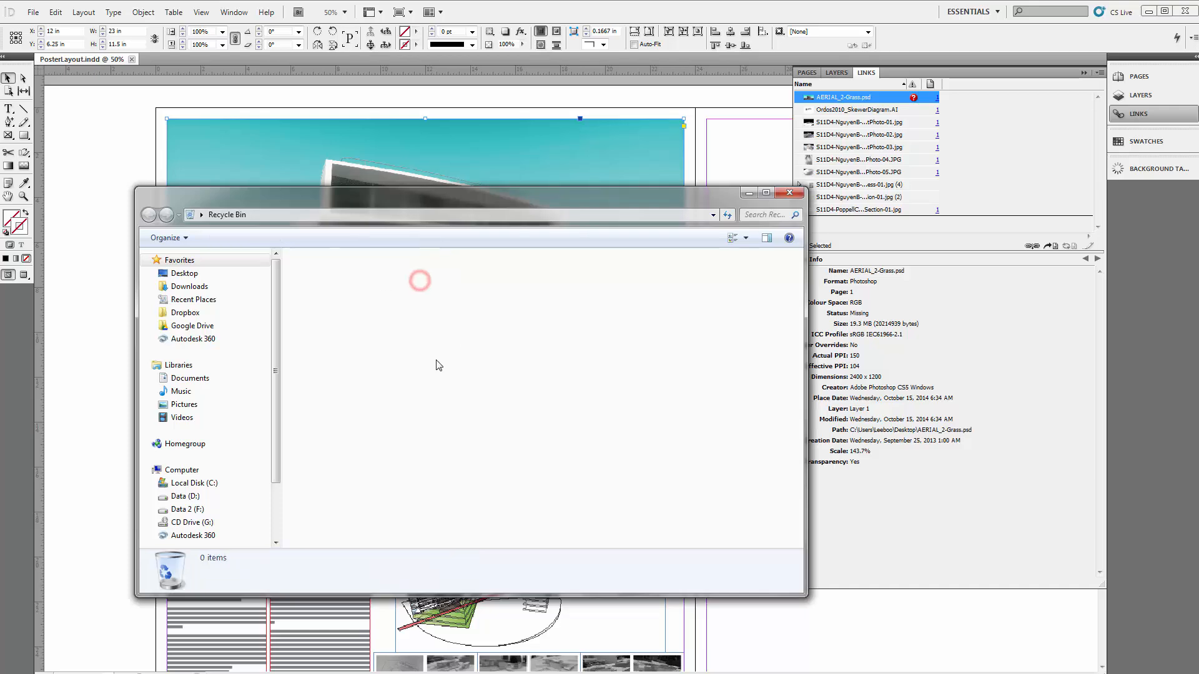
click(789, 193)
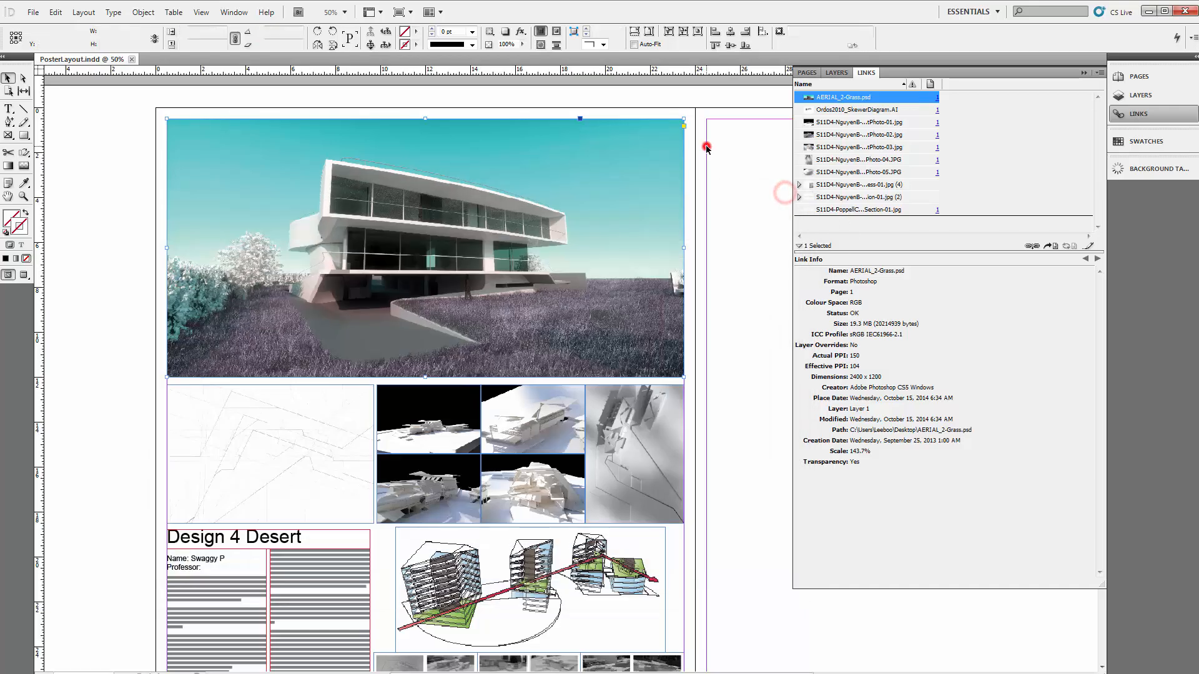
click(701, 125)
click(865, 100)
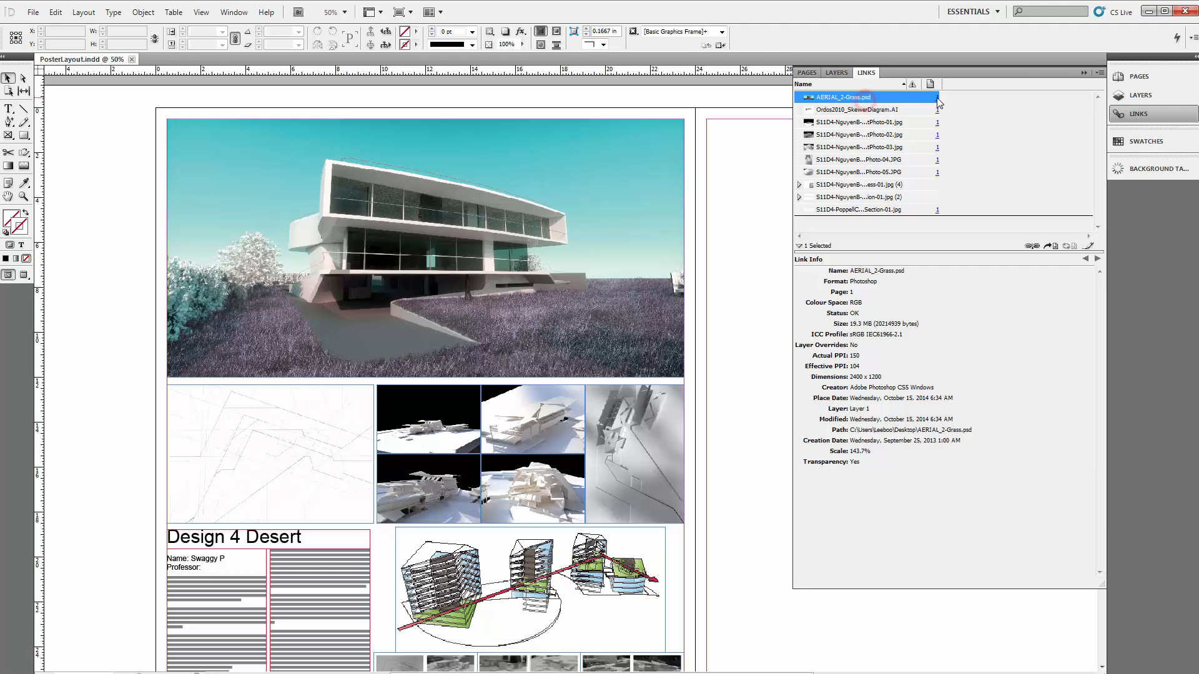
click(1030, 260)
click(1032, 246)
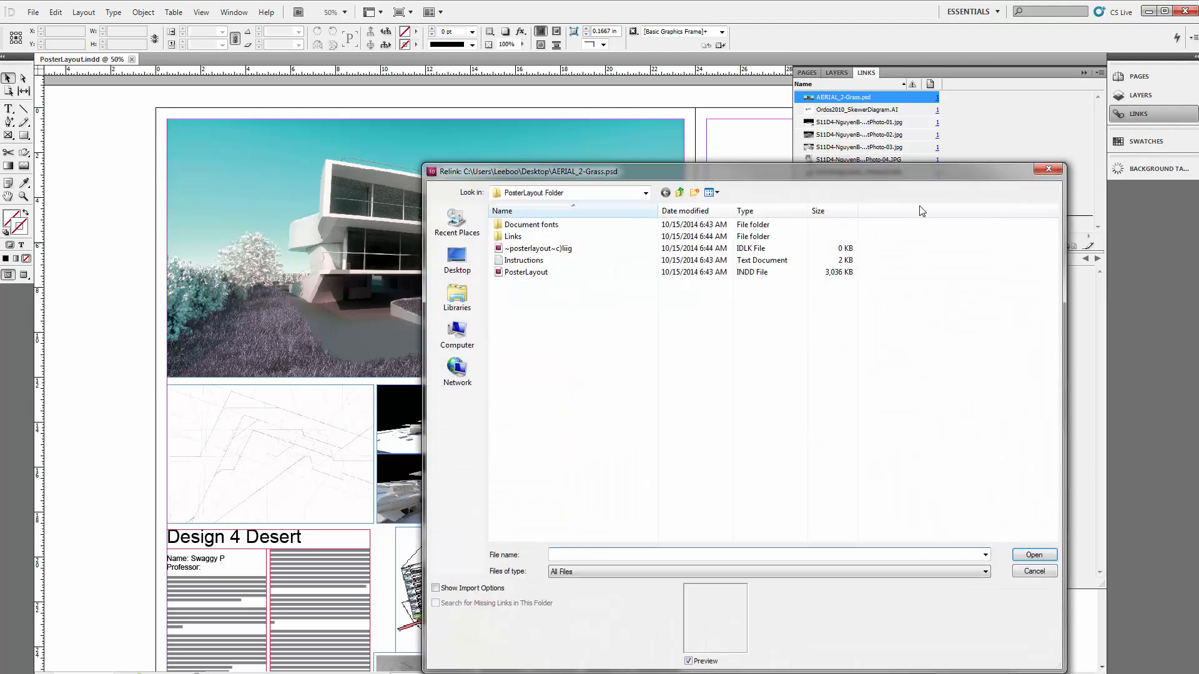
click(1040, 173)
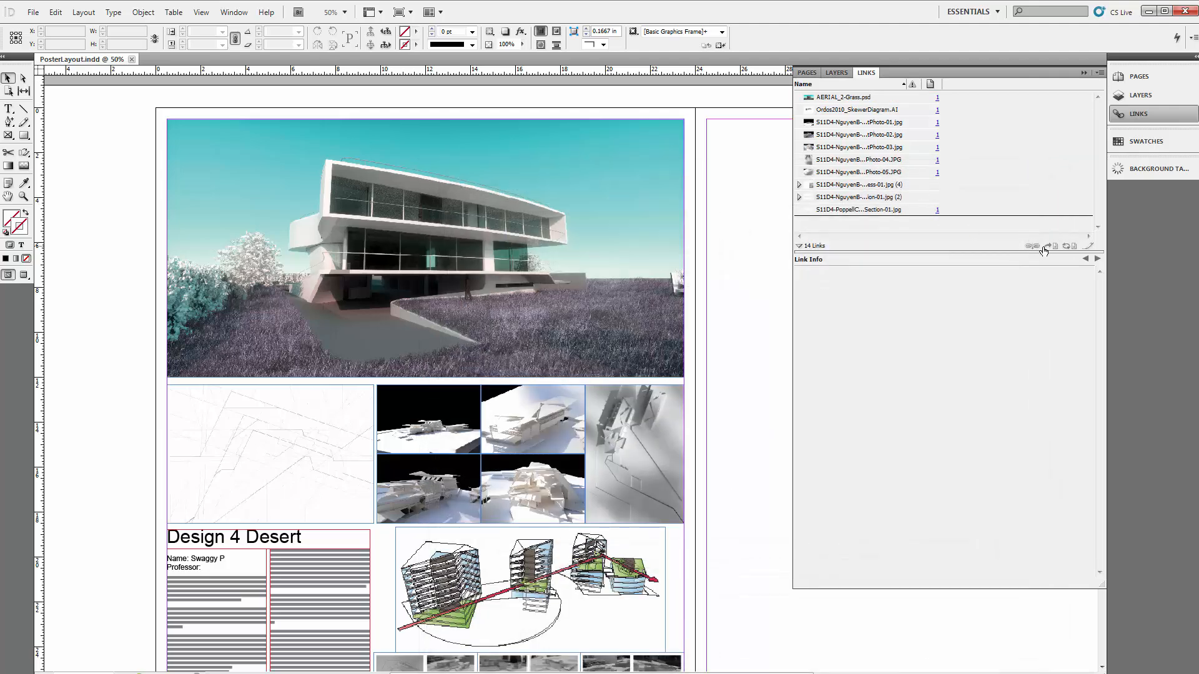
- Locate the aerial image in the layout with Go to Link and clear the selection
click(1036, 248)
click(682, 229)
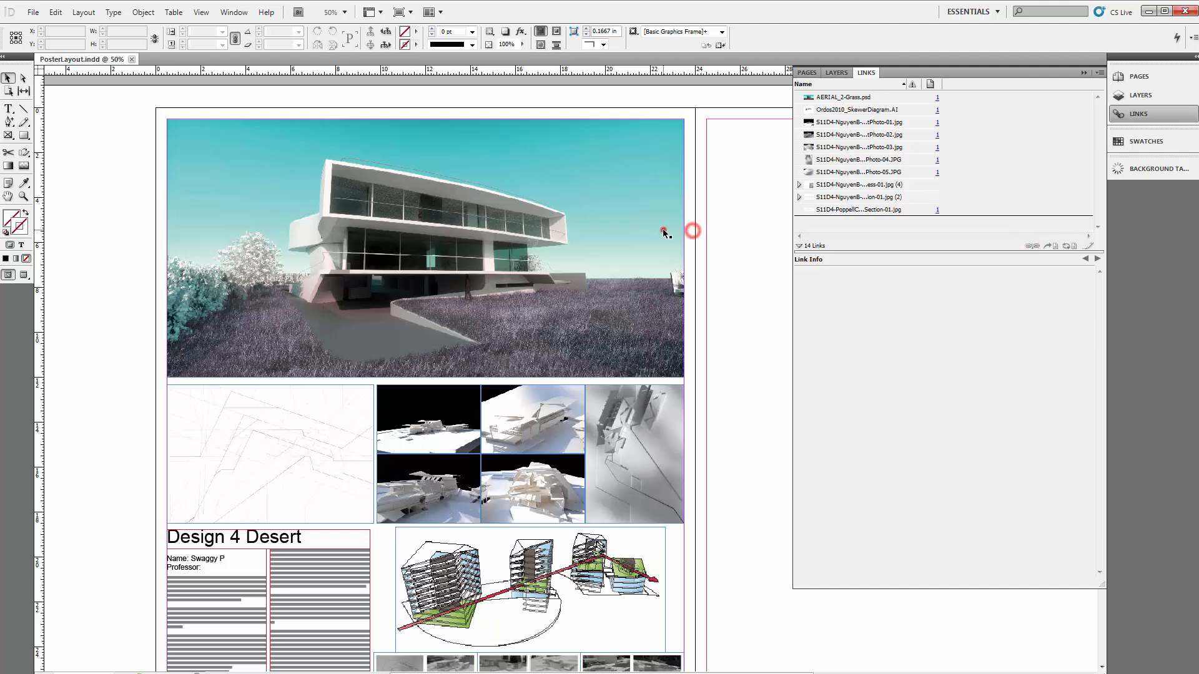
click(1048, 246)
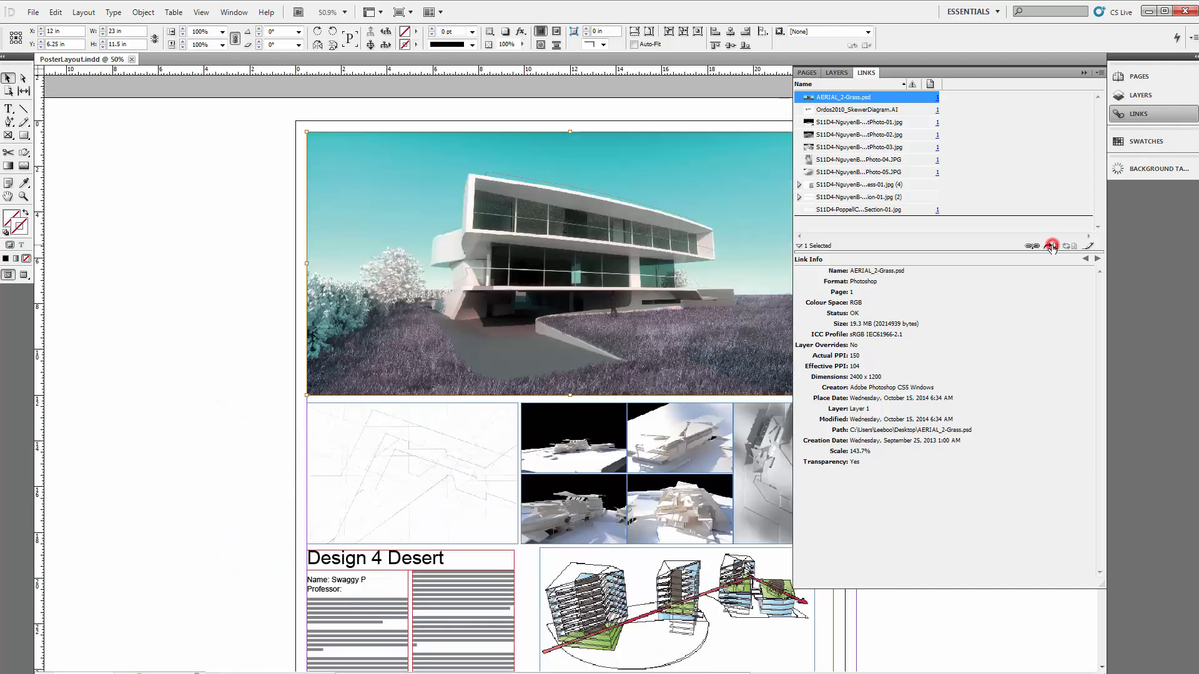
click(1065, 276)
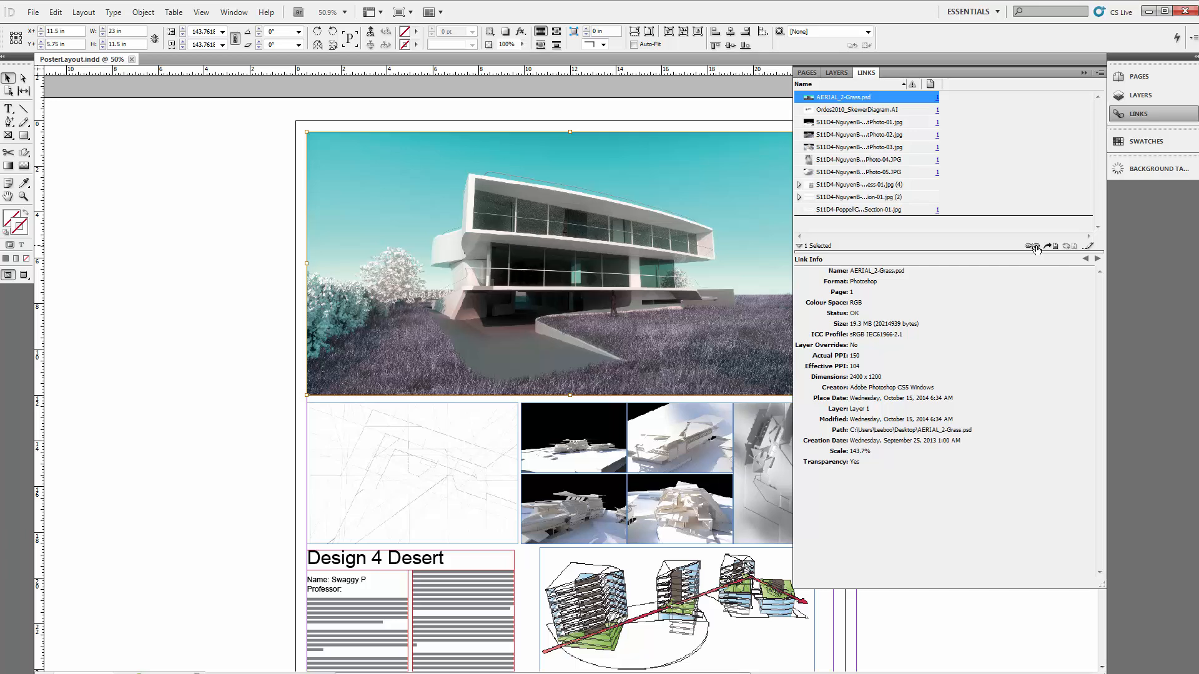
click(153, 228)
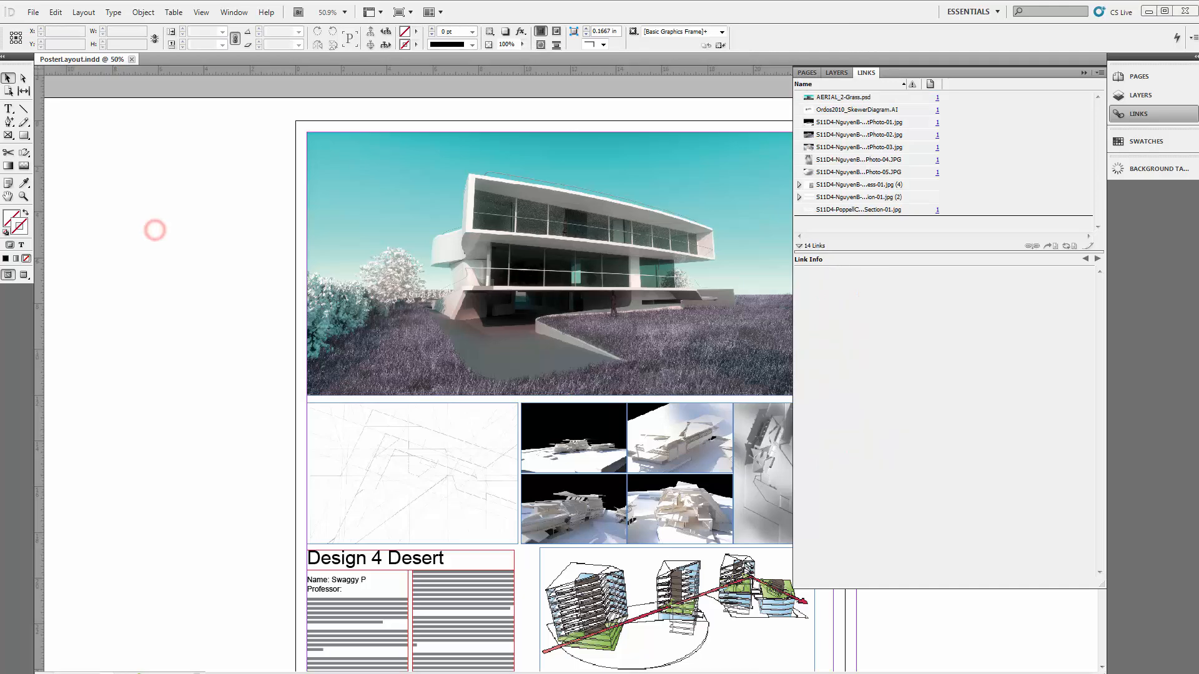
- Rename the Links subfolder inside PosterLayout Folder to Links 2
click(140, 673)
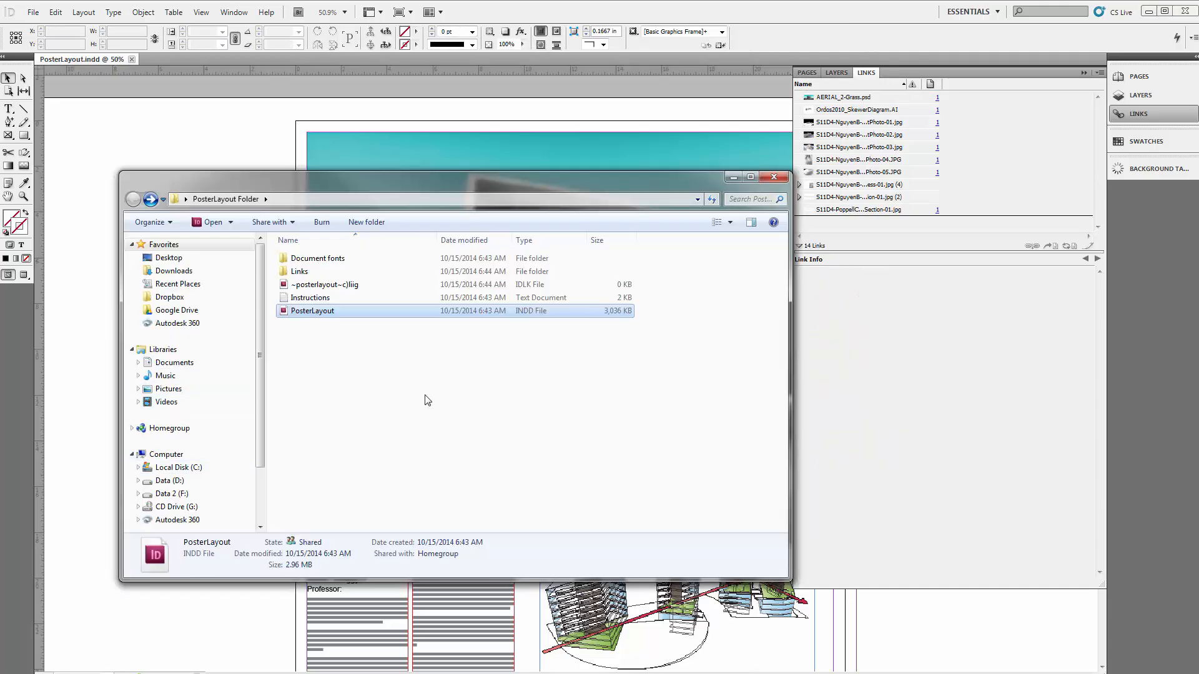
click(430, 391)
click(329, 273)
click(303, 273)
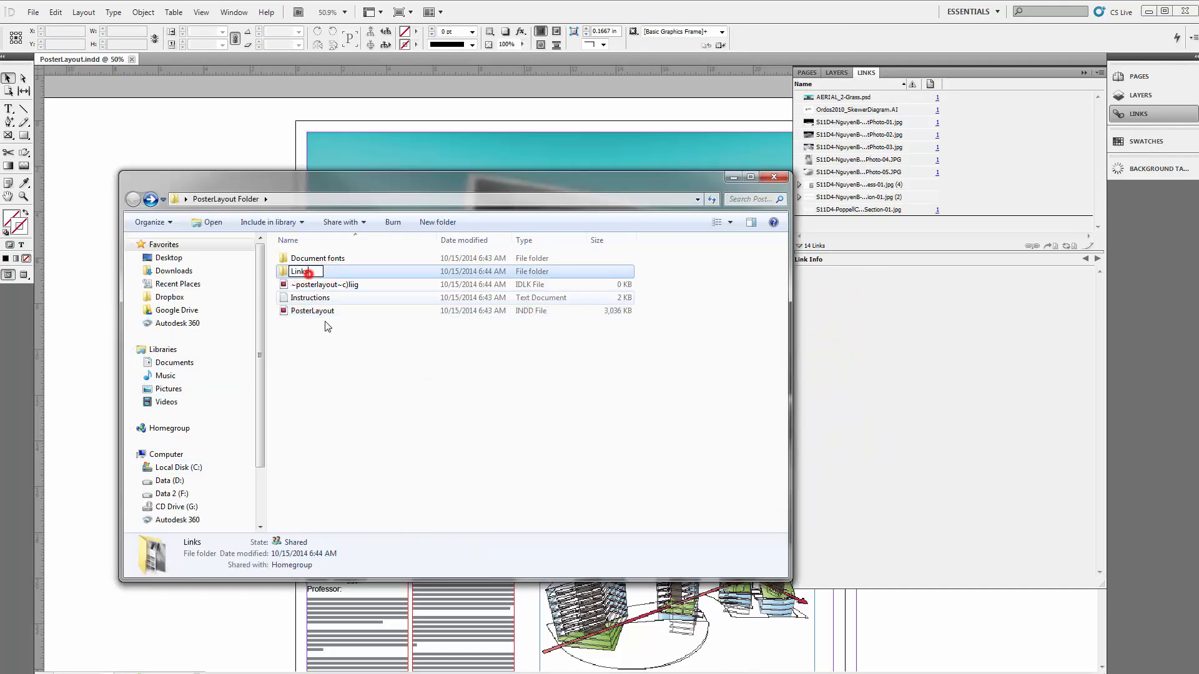
text(2)
click(379, 375)
click(353, 277)
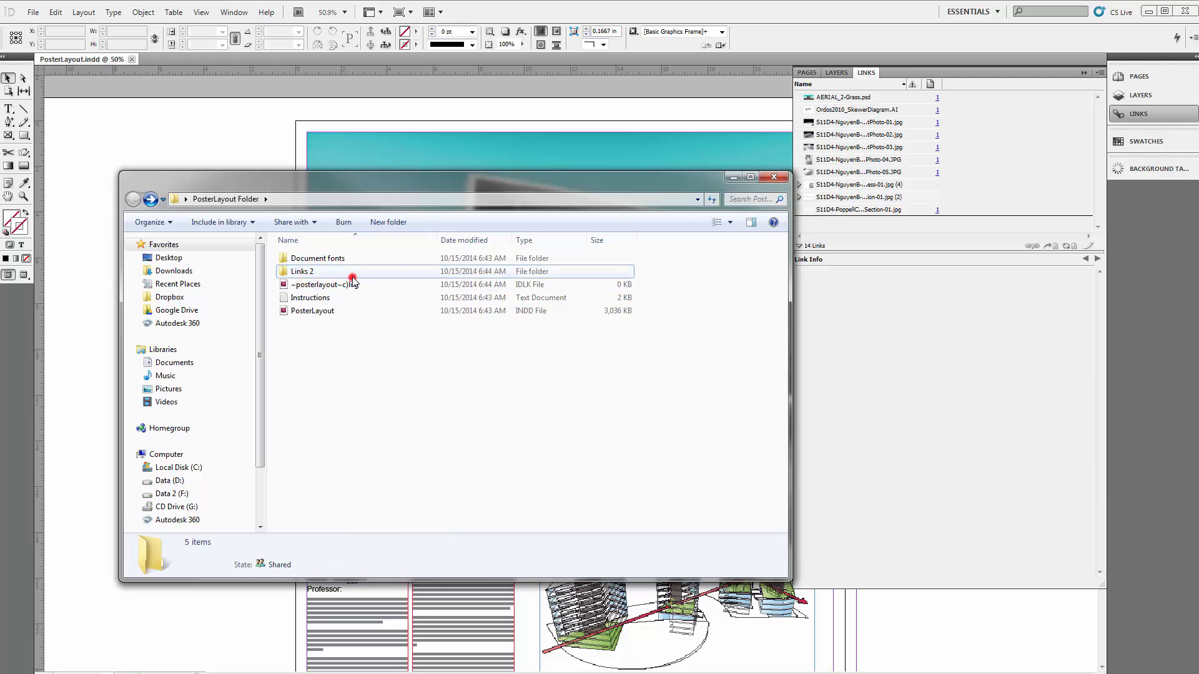
- Return to InDesign and inspect the link statuses and the link info of the DesertPhoto-02 image
click(193, 133)
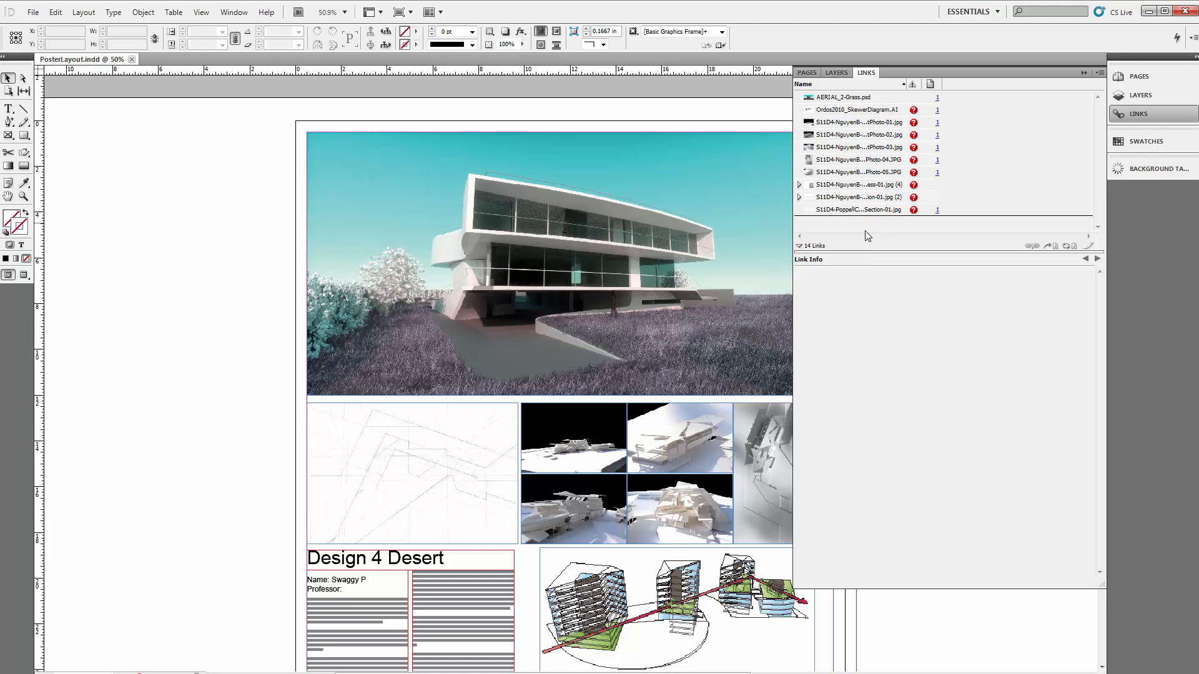
click(876, 185)
click(860, 129)
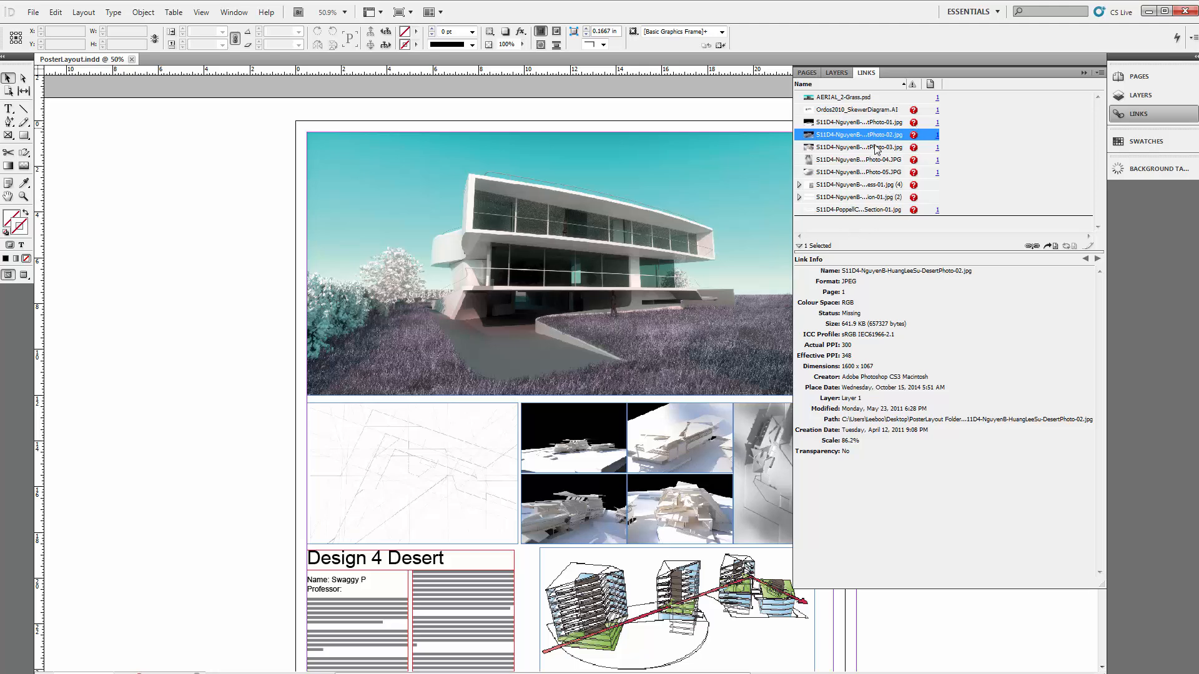
- Move the desktop AERIAL_2-Grass file into the Links 2 folder, close the folder window and return to InDesign
key(alt+Tab)
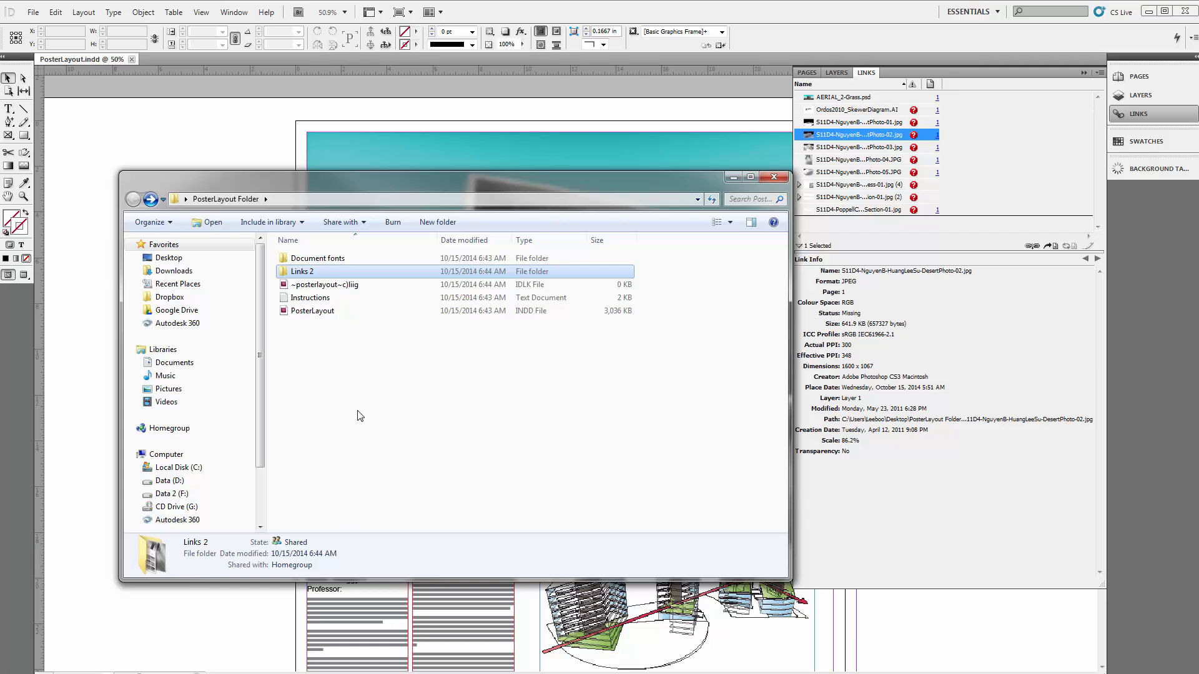
click(356, 410)
double_click(298, 272)
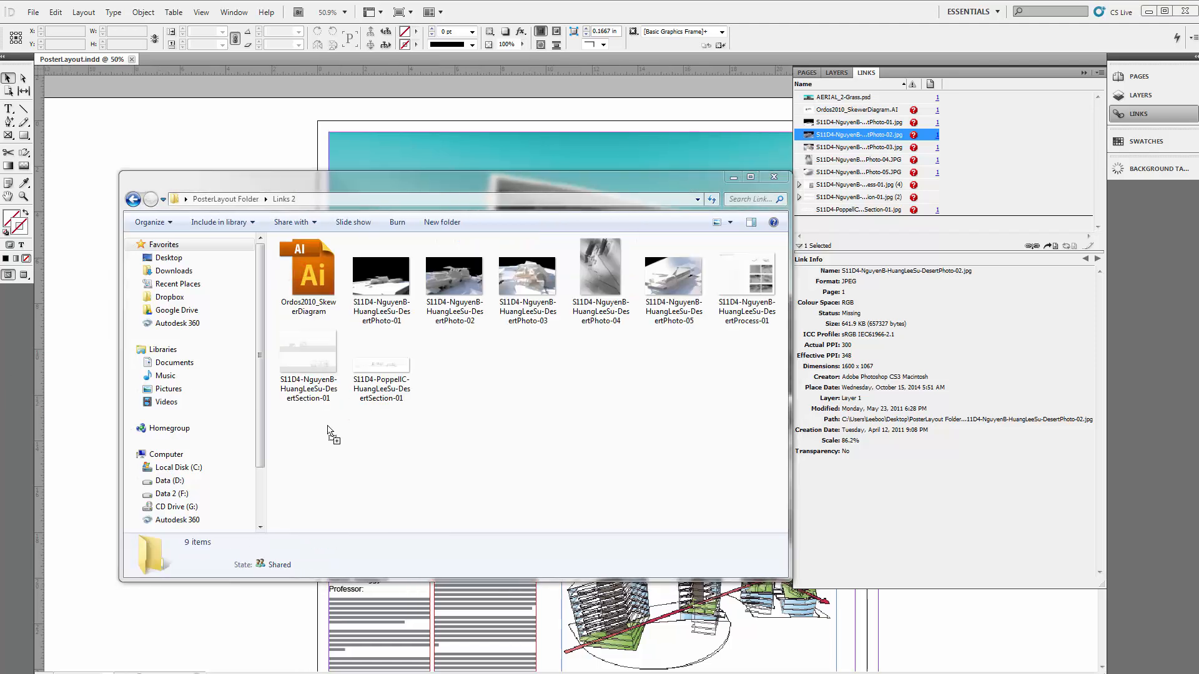
drag(349, 672, 539, 388)
click(555, 387)
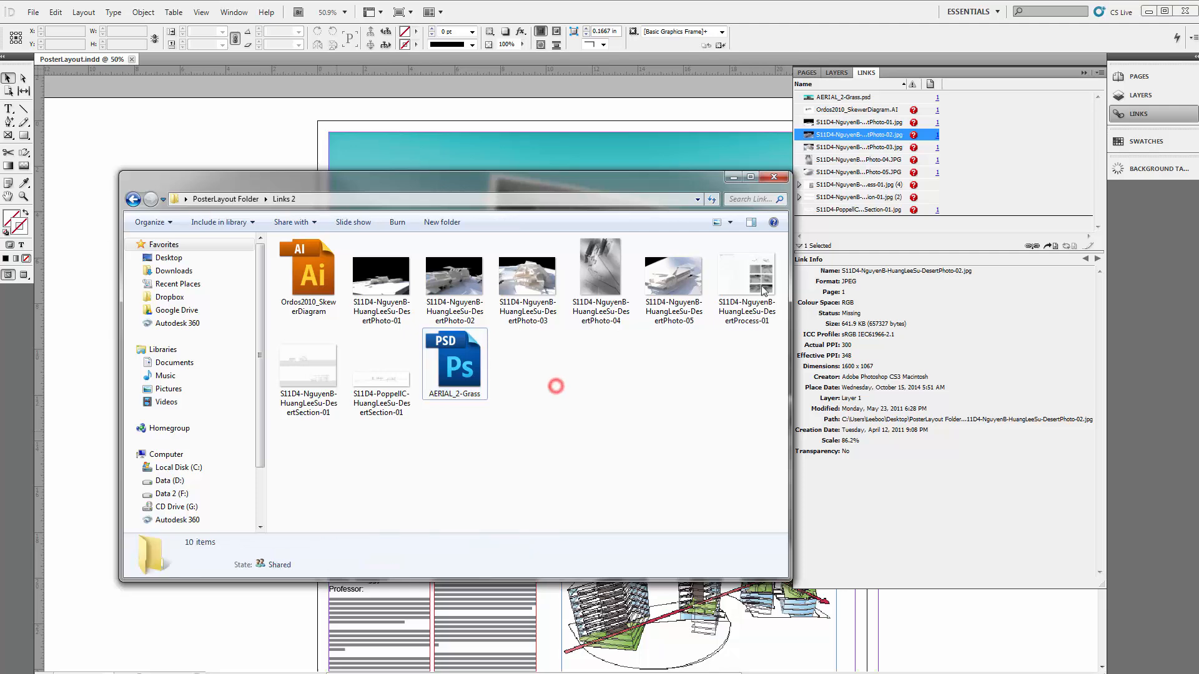
click(774, 176)
click(242, 166)
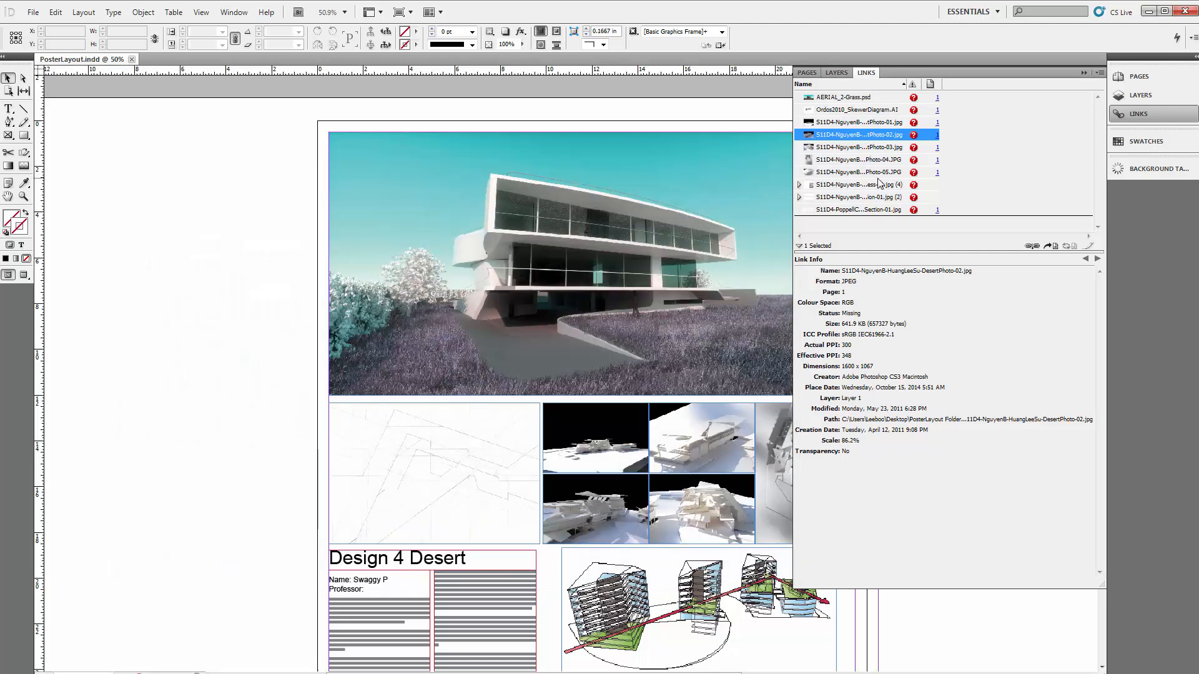
click(1032, 246)
drag(894, 175, 676, 89)
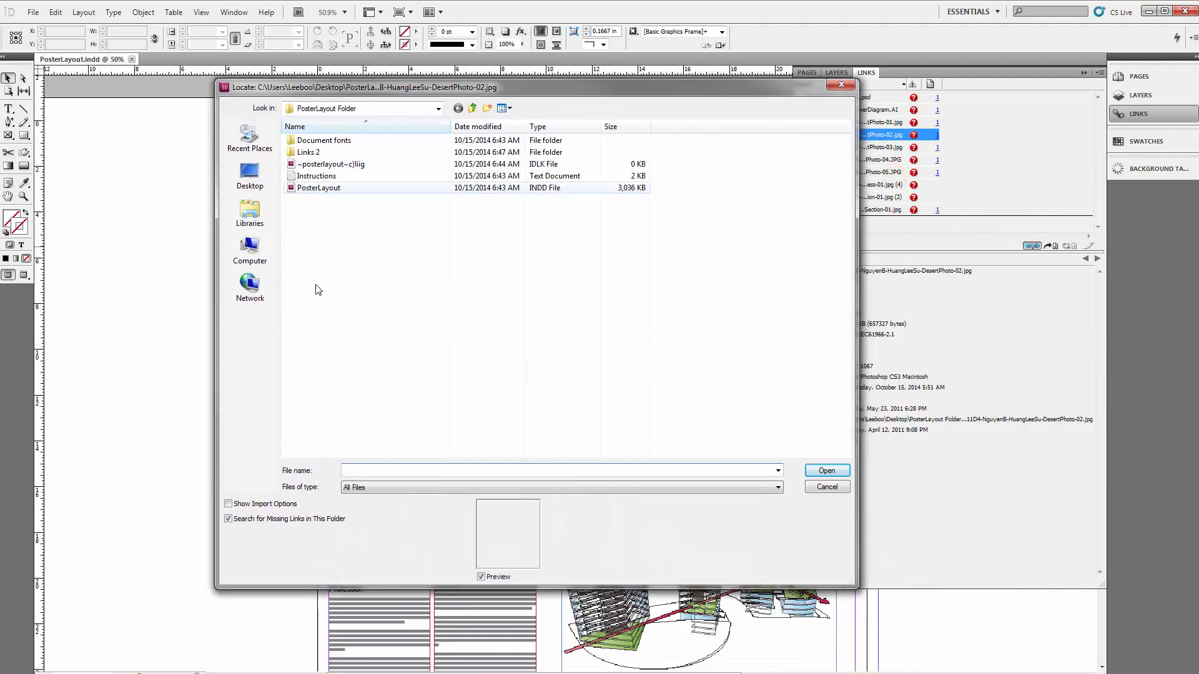
double_click(309, 152)
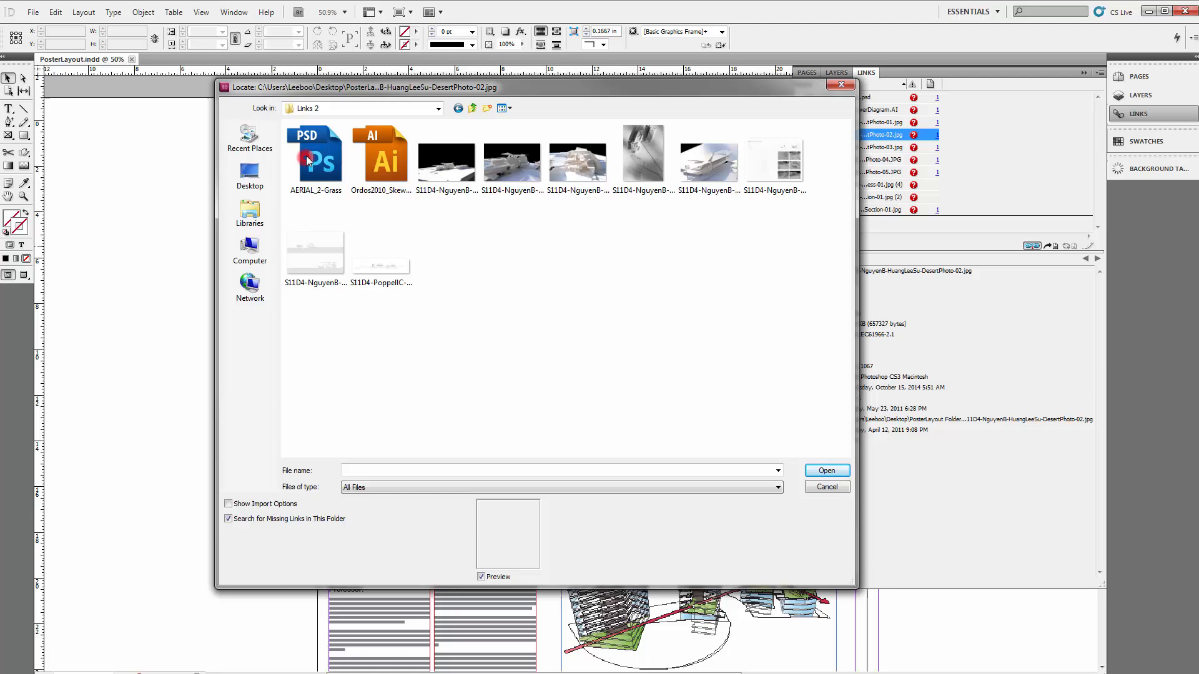
click(834, 488)
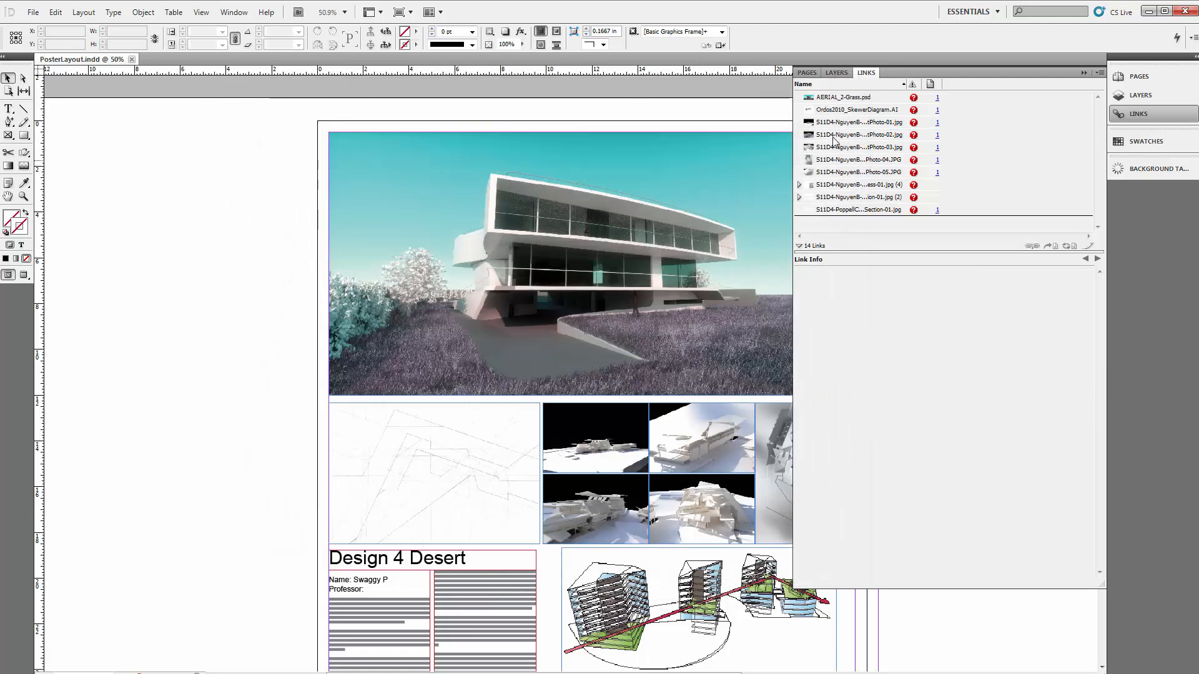
- Relink the missing AERIAL_2-Grass.psd to its file in the Links 2 folder, with the search for other missing links in that folder enabled
click(849, 98)
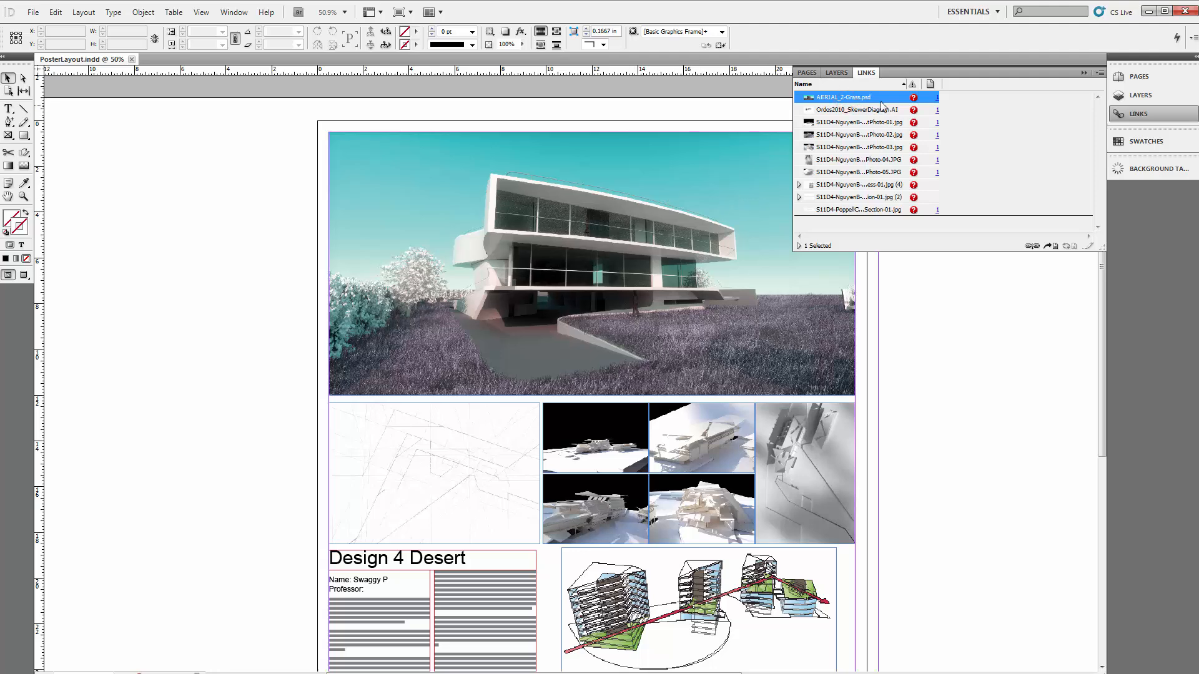
click(1032, 248)
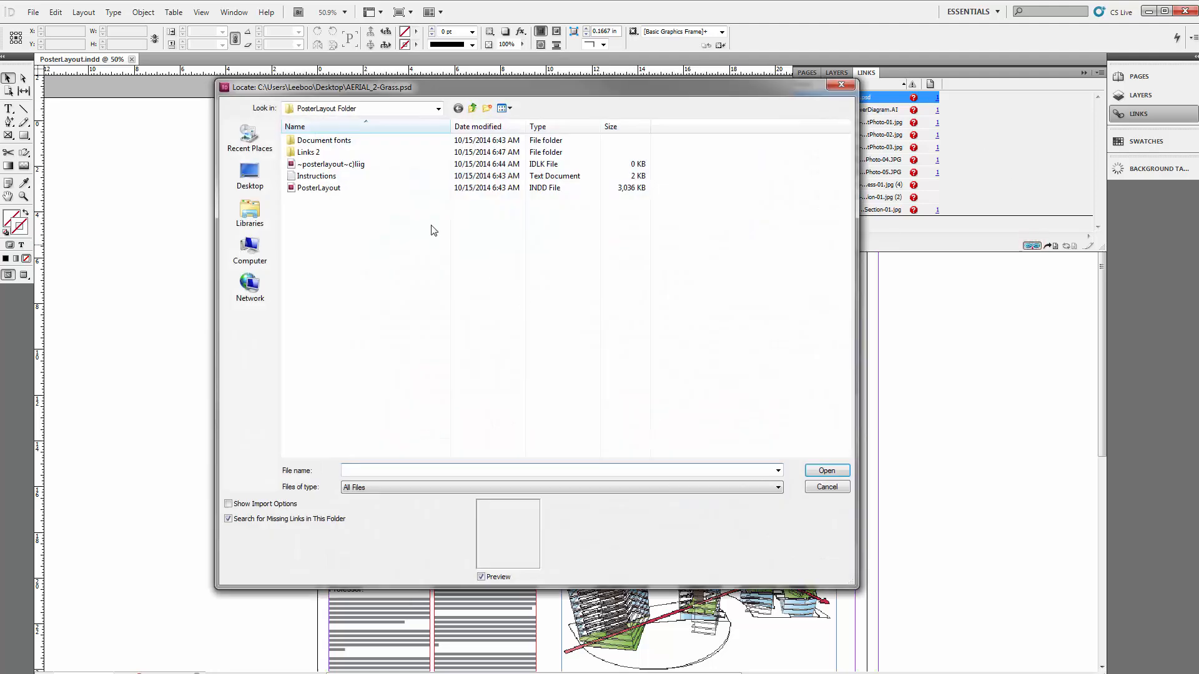
double_click(363, 164)
click(329, 166)
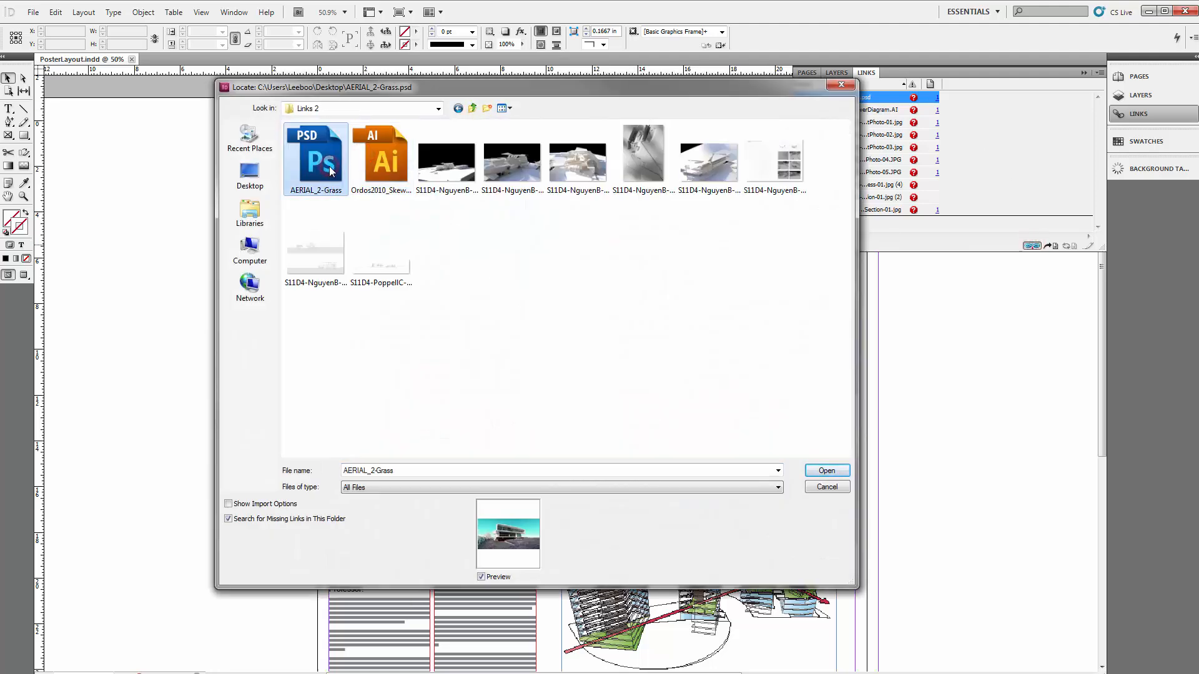
double_click(329, 168)
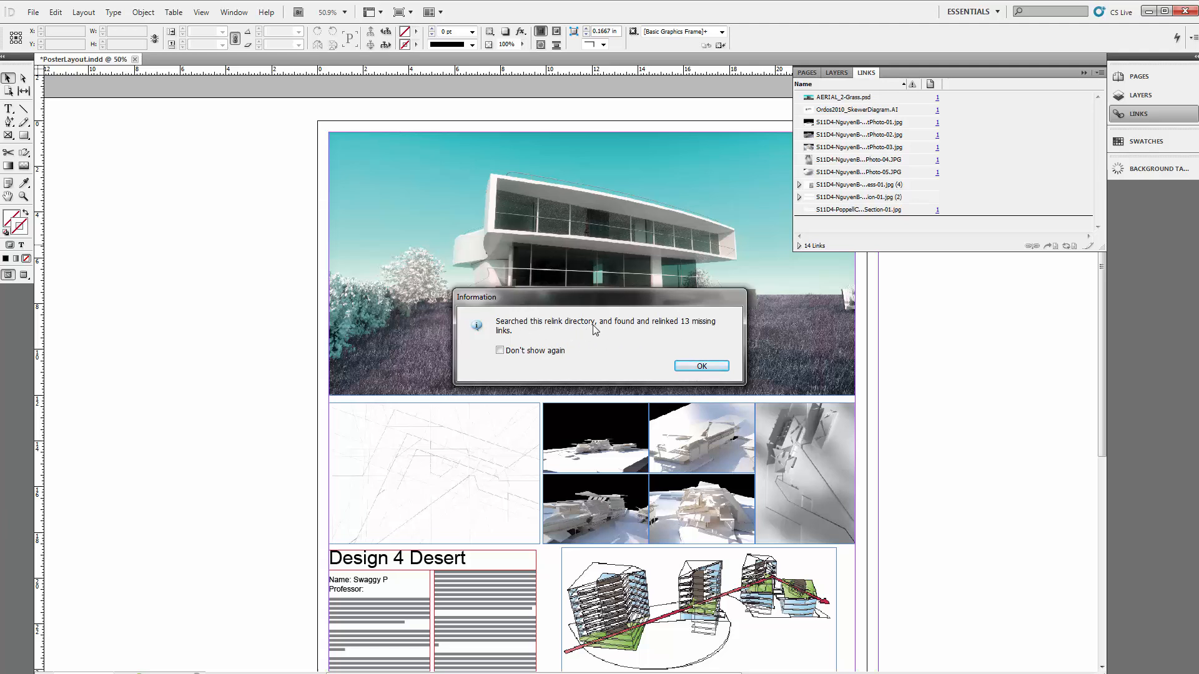
click(720, 370)
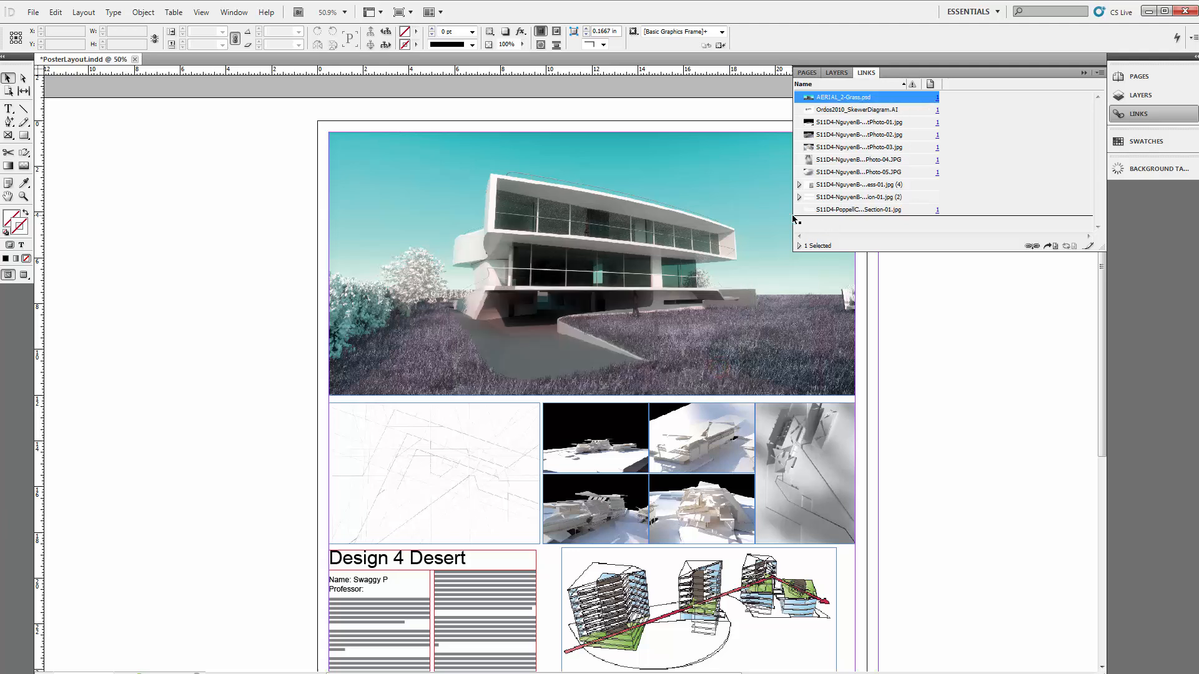
- Make the Links panel narrower and taller so that it no longer covers the poster page
drag(791, 217, 912, 218)
click(966, 253)
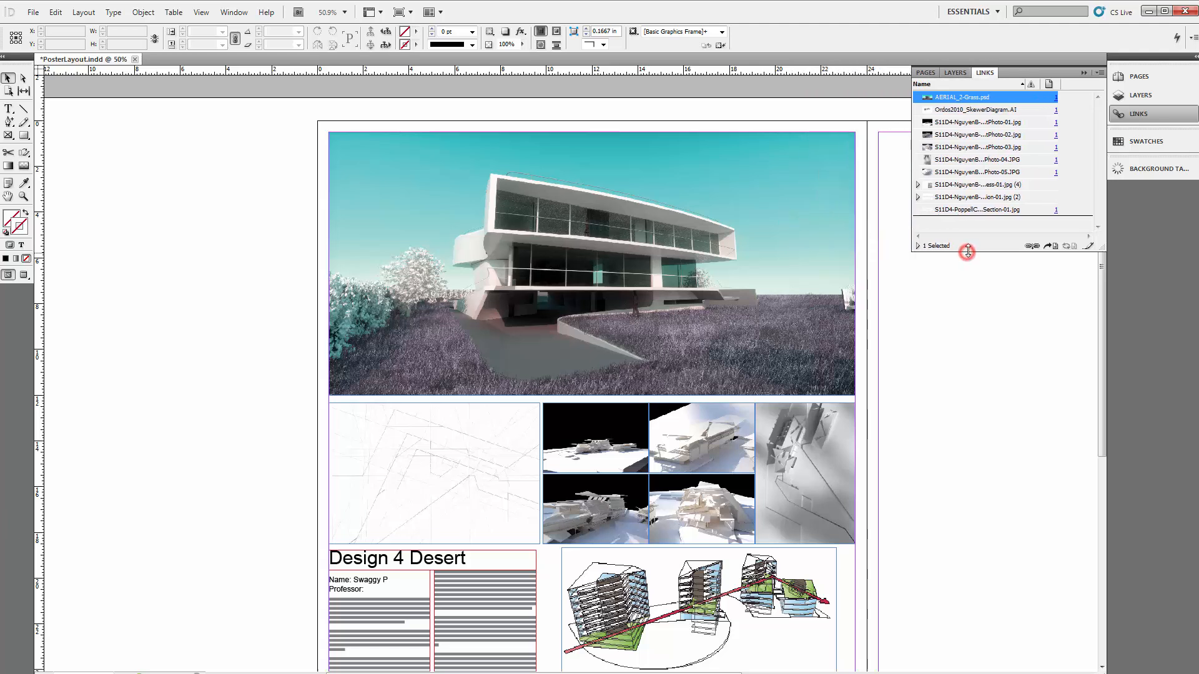
drag(971, 250, 971, 406)
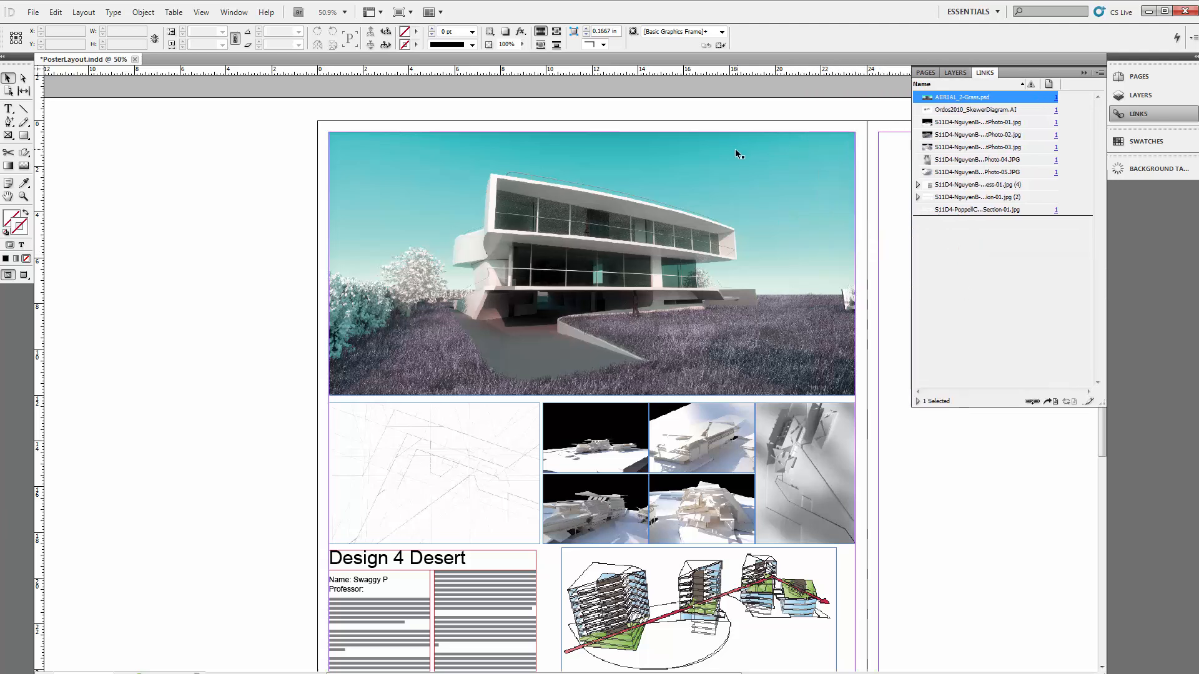
click(217, 192)
drag(496, 344, 396, 277)
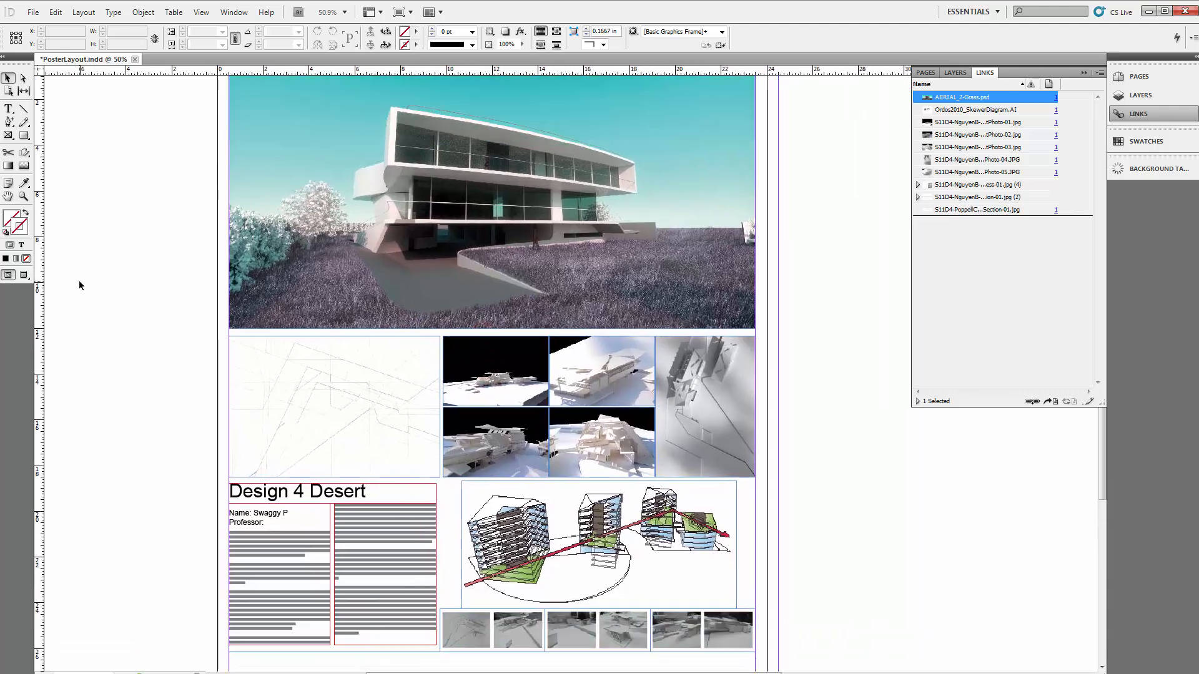